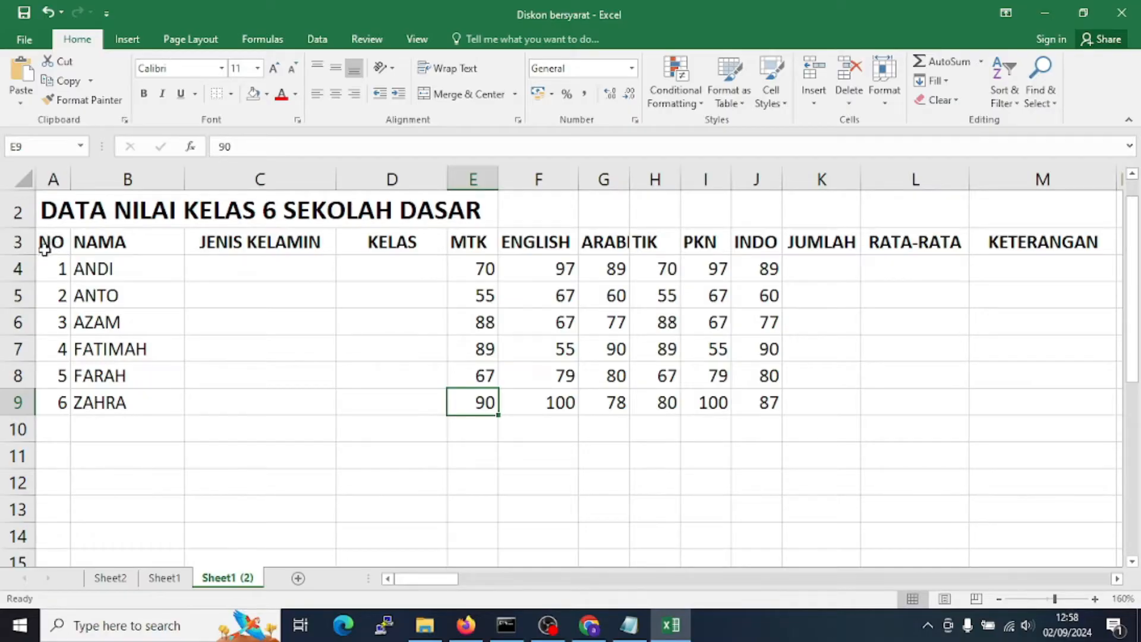
Apply all borders to the score table range A3:M9
left_click_drag(47, 244, 999, 413)
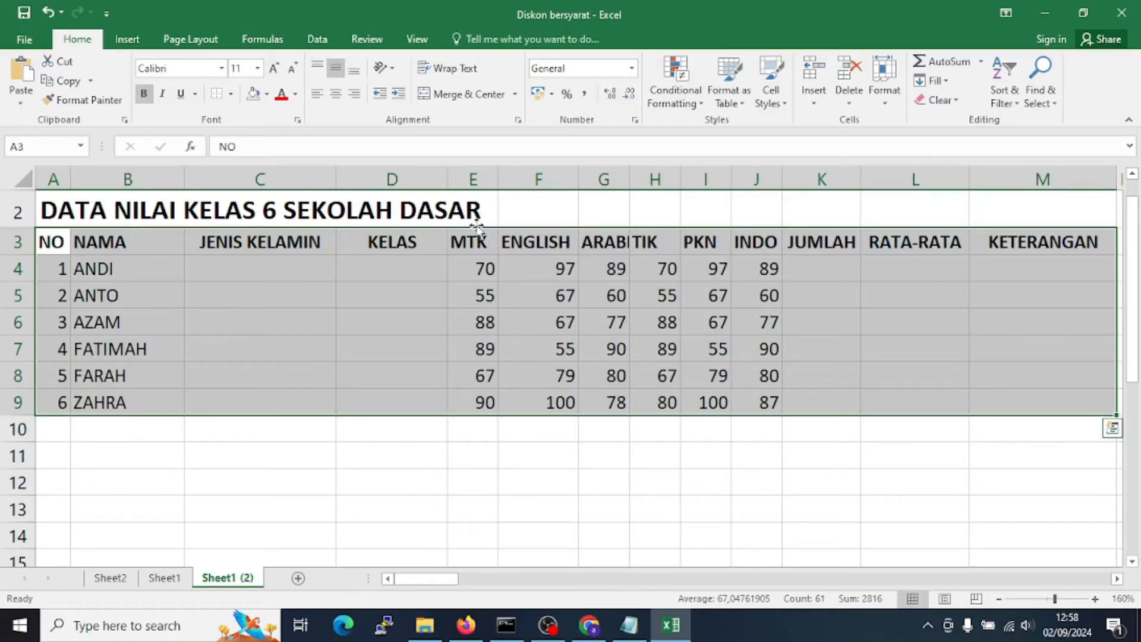
left_click(231, 99)
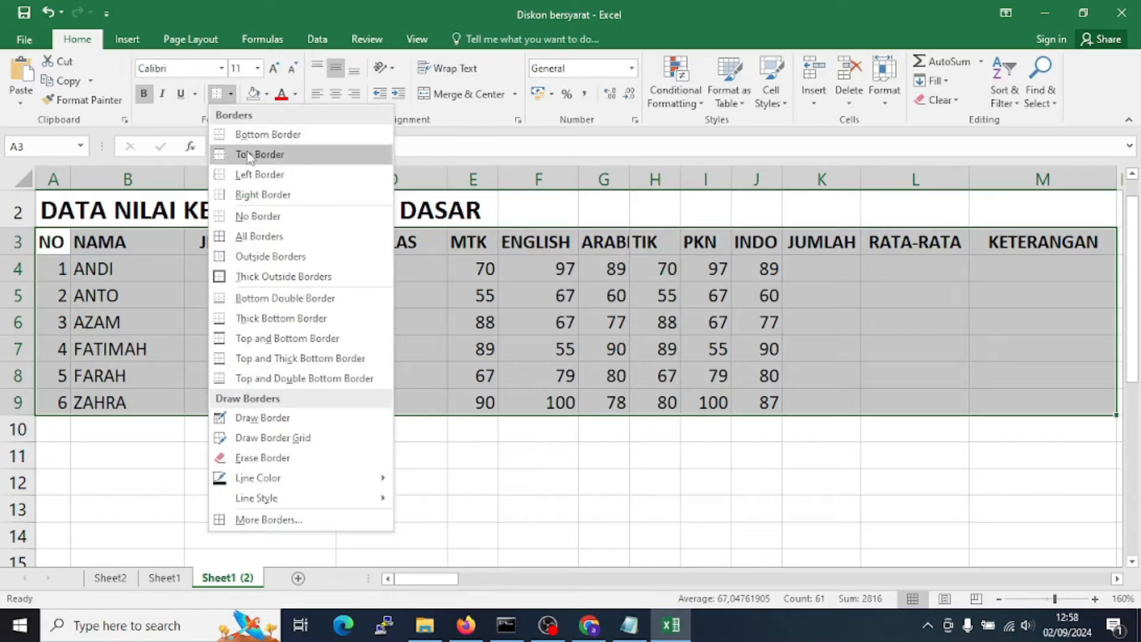
left_click(268, 236)
left_click(345, 531)
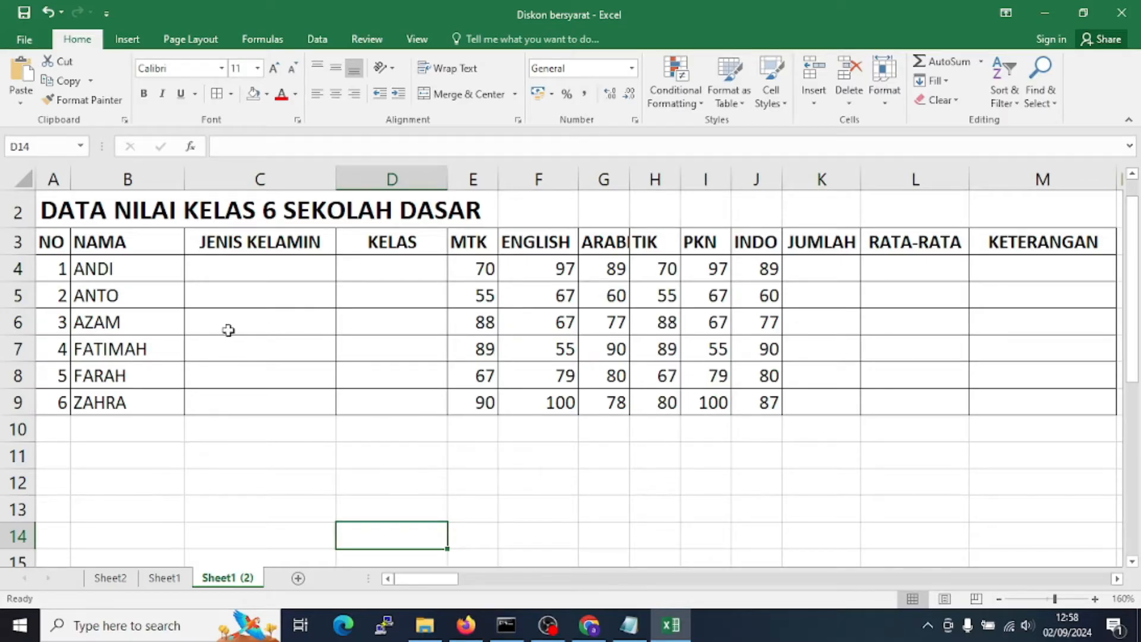
left_click(69, 212)
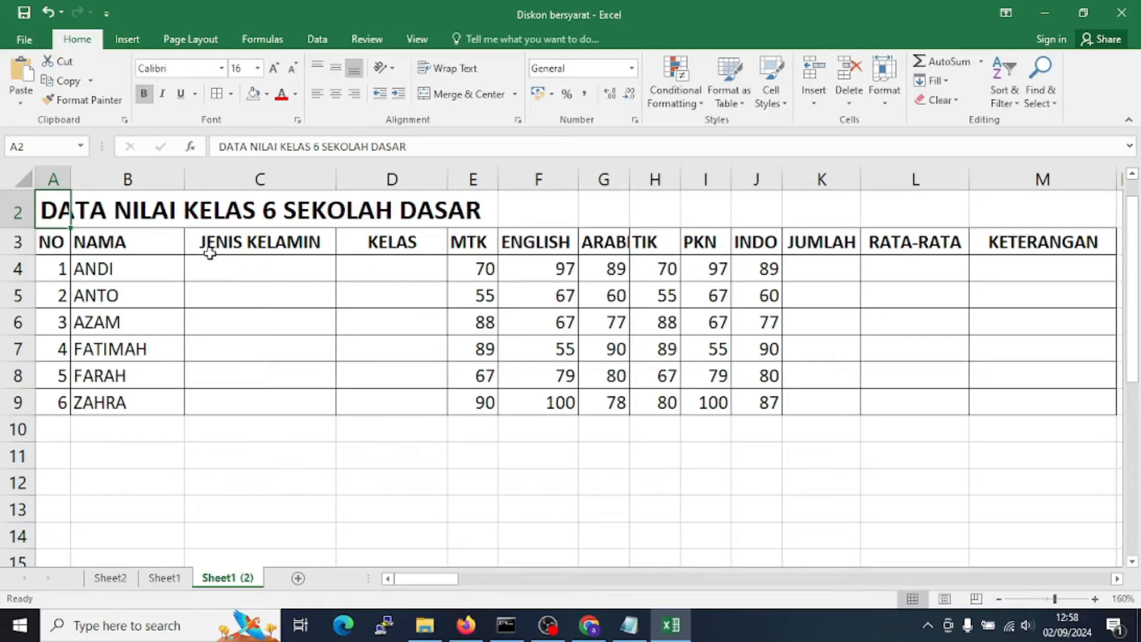
left_click(159, 477)
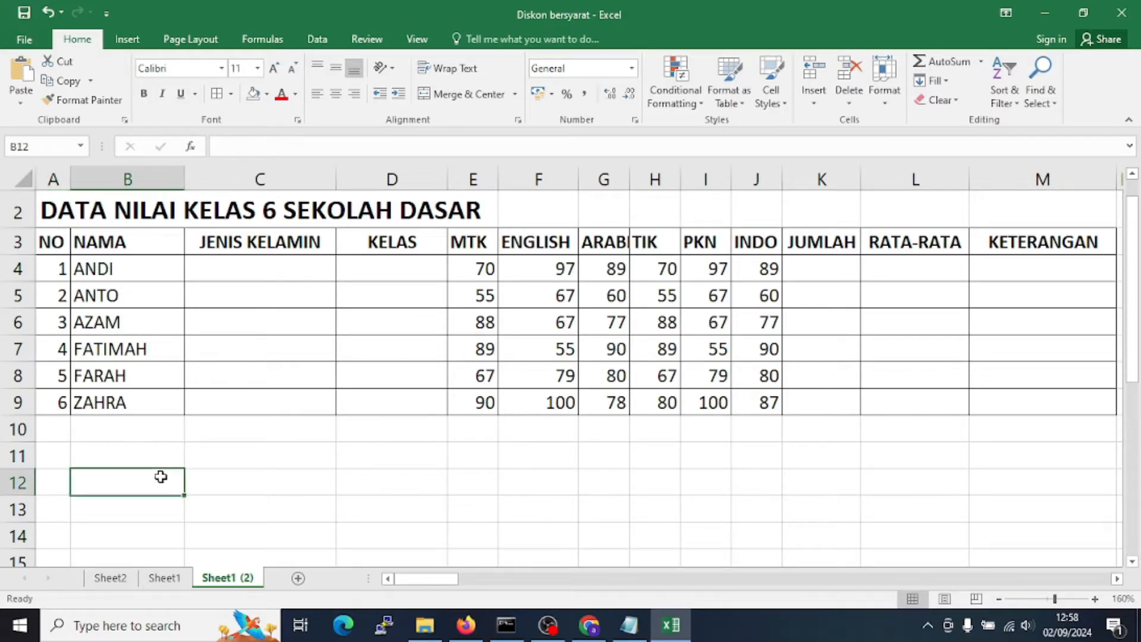
left_click(48, 211)
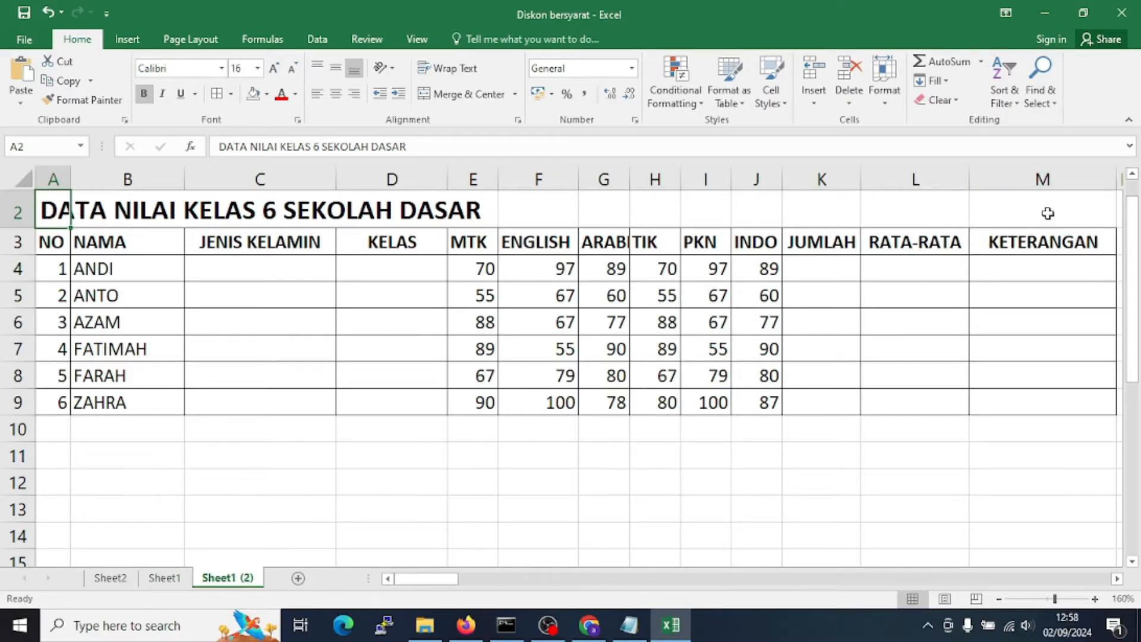
scroll(1048, 222, "up", 1)
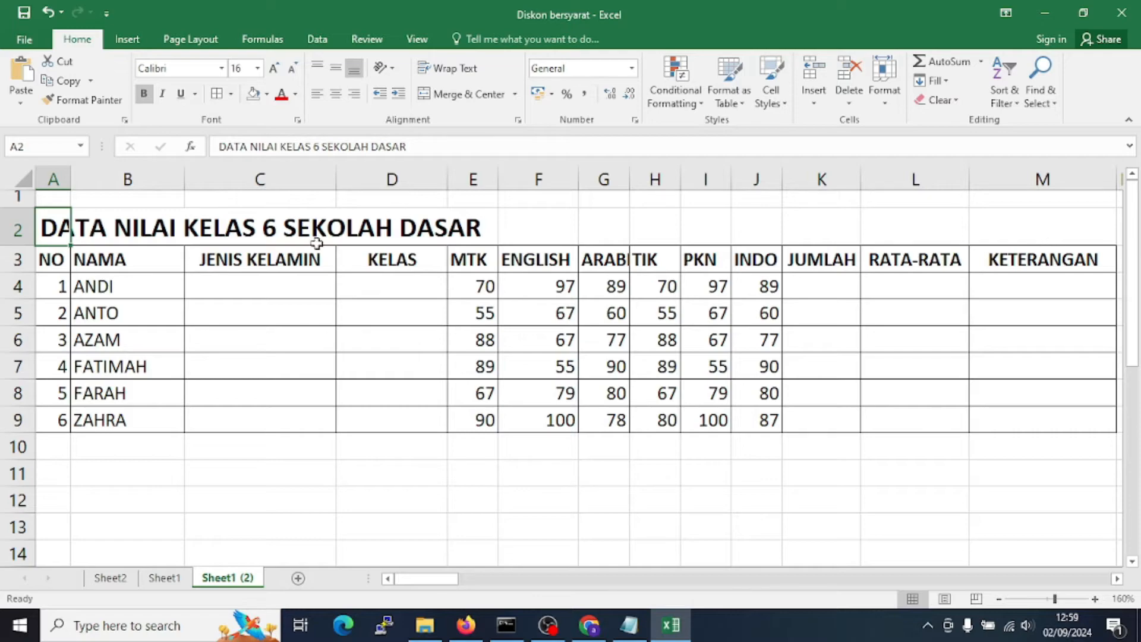
left_click(186, 499)
left_click(61, 229)
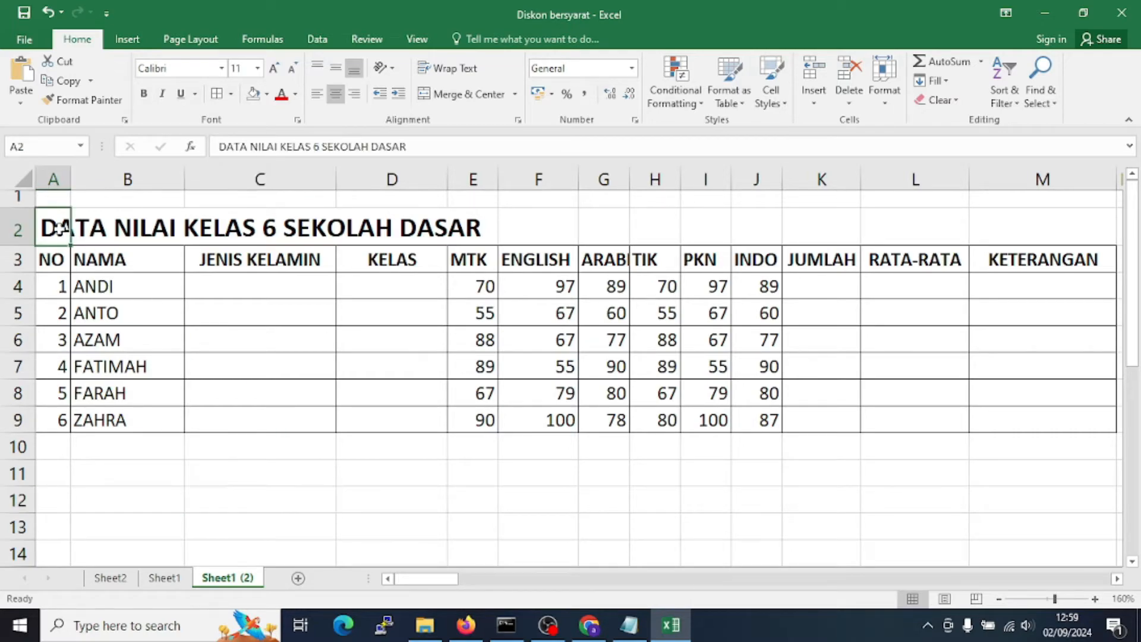
left_click(230, 536)
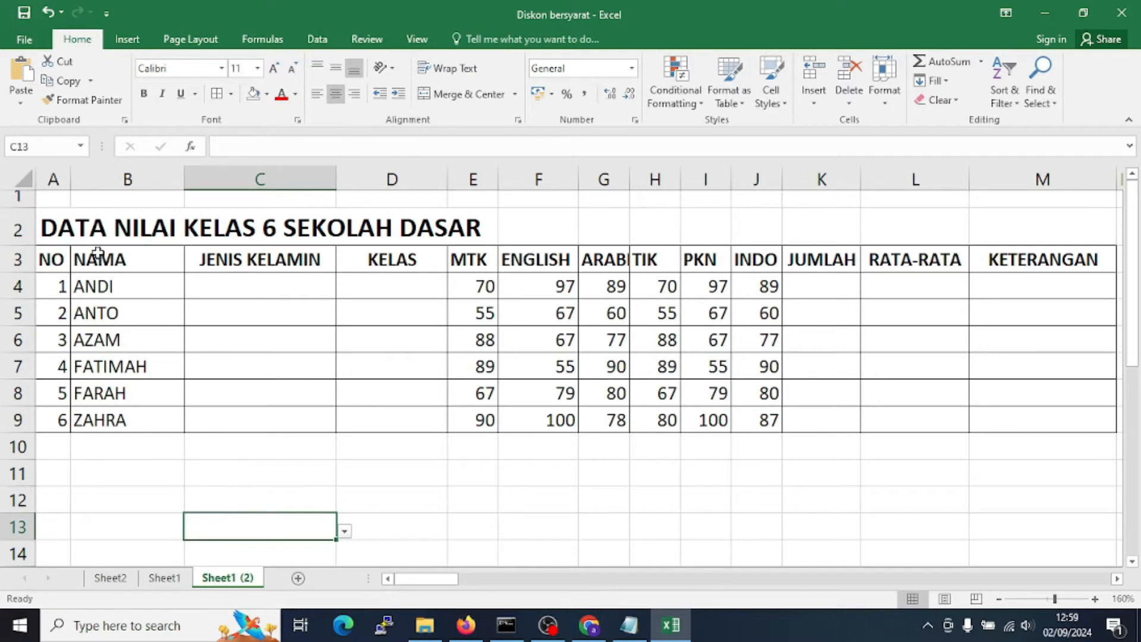
Merge and center the title DATA NILAI KELAS 6 SEKOLAH DASAR across A2:M2
left_click_drag(52, 227, 984, 238)
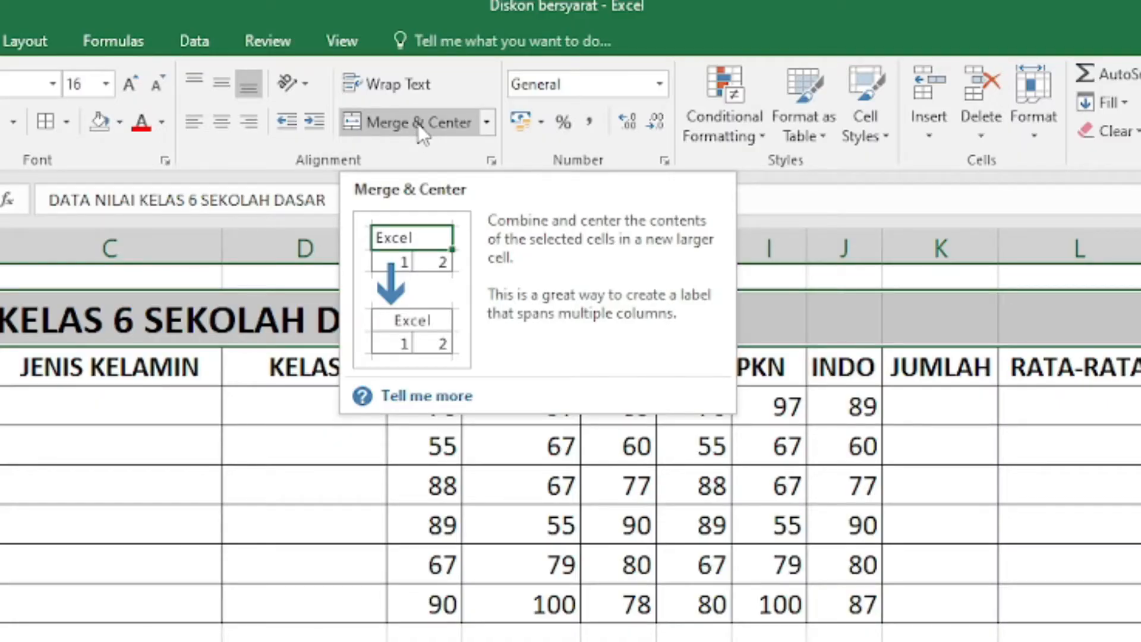
left_click(419, 122)
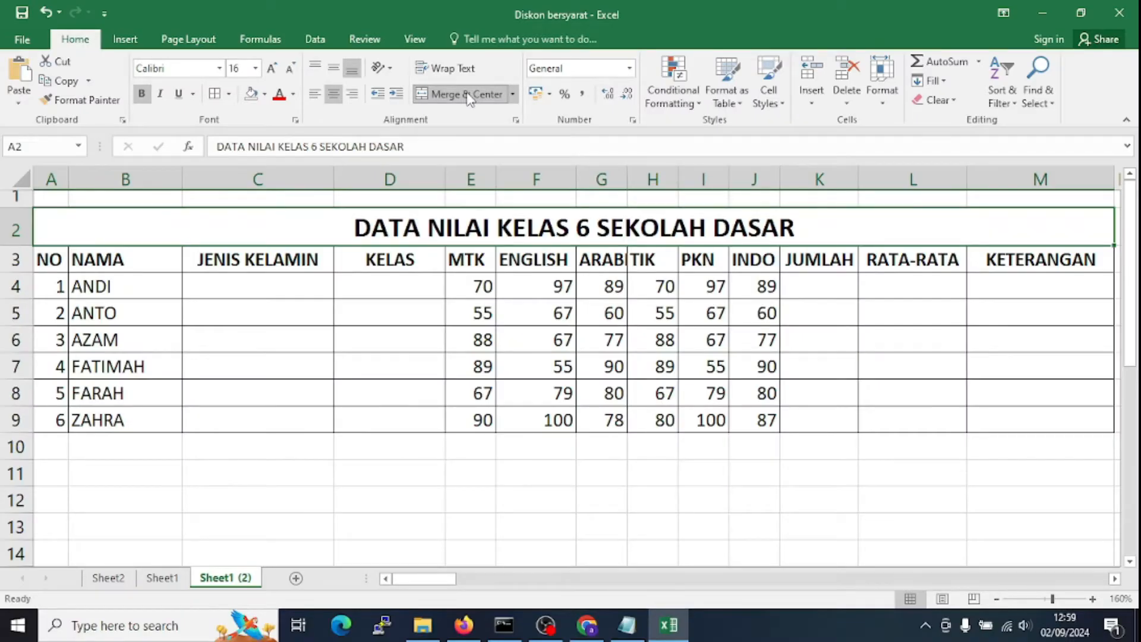
left_click(577, 534)
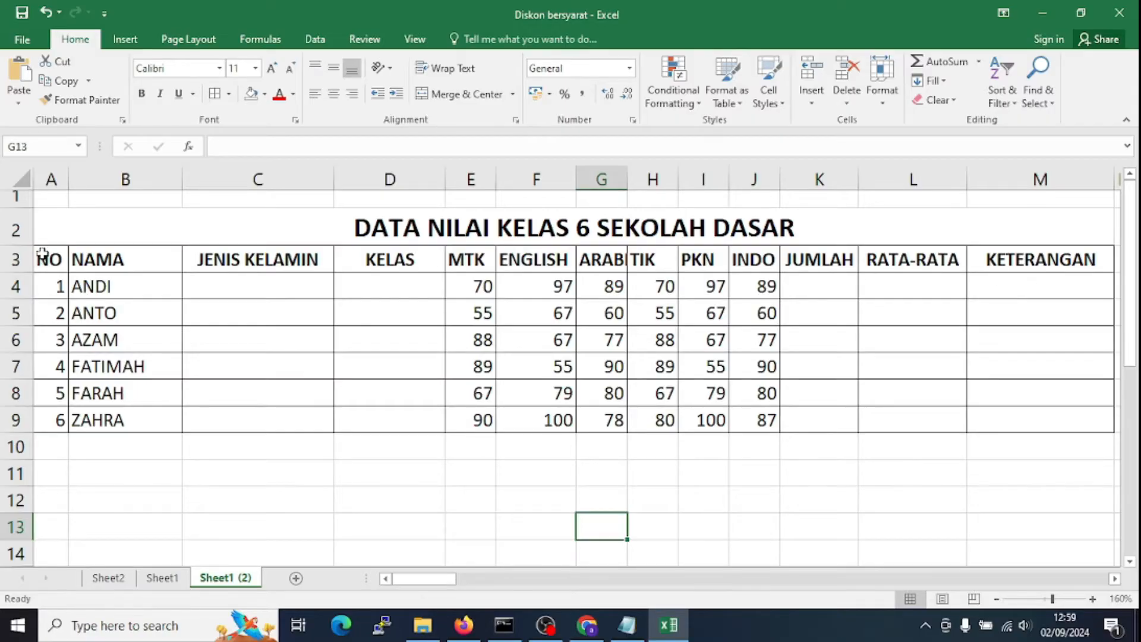
left_click(552, 228)
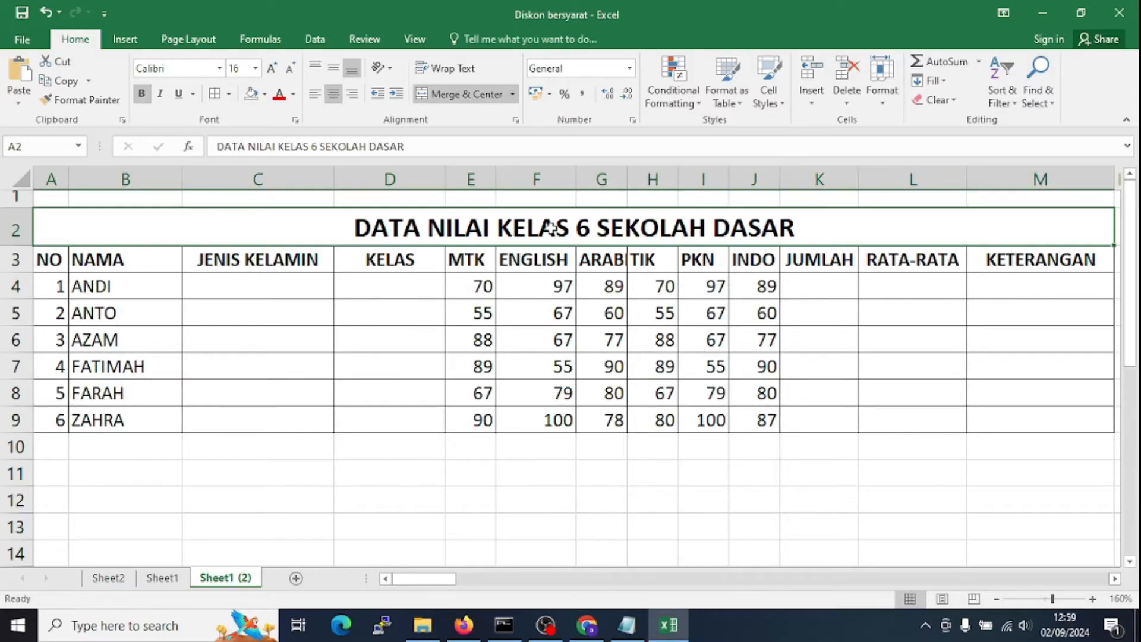
left_click(558, 473)
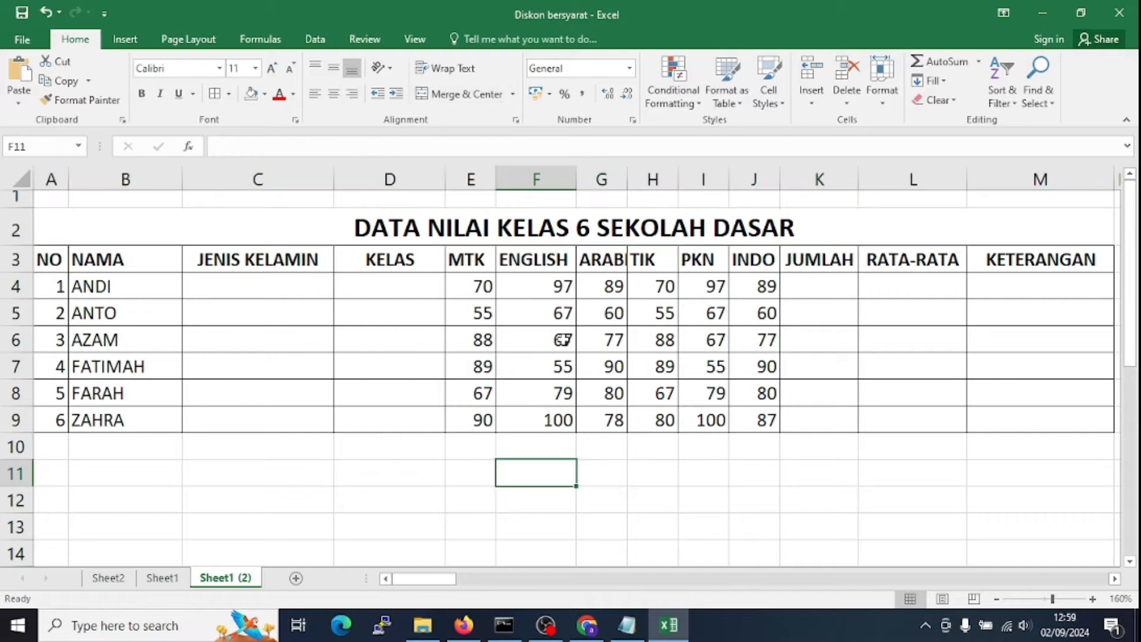
left_click(554, 227)
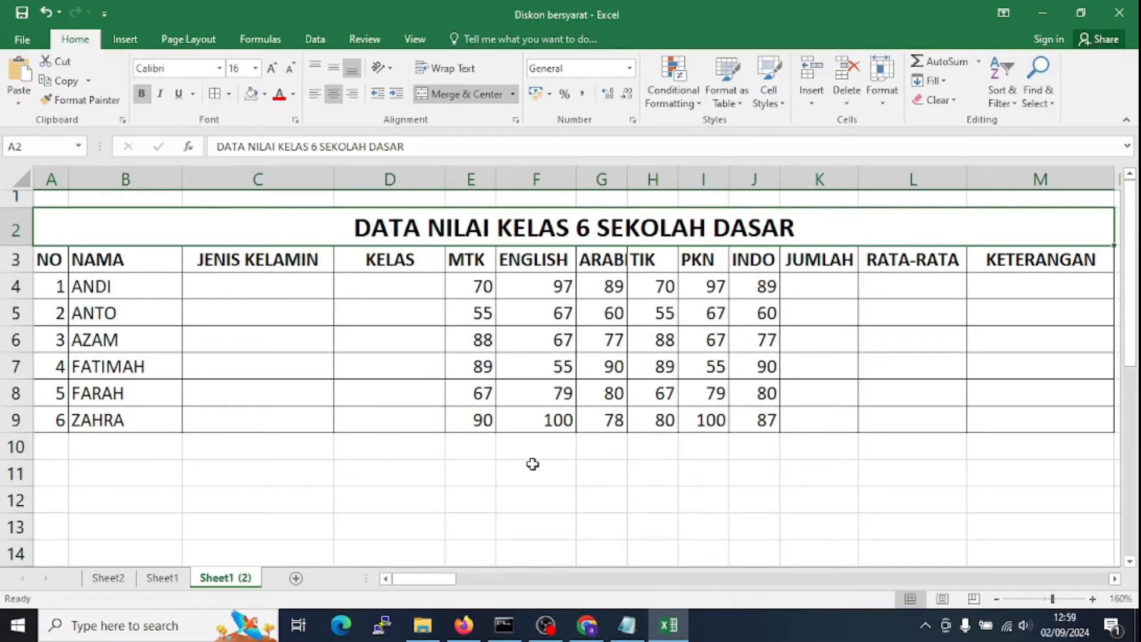
left_click(533, 513)
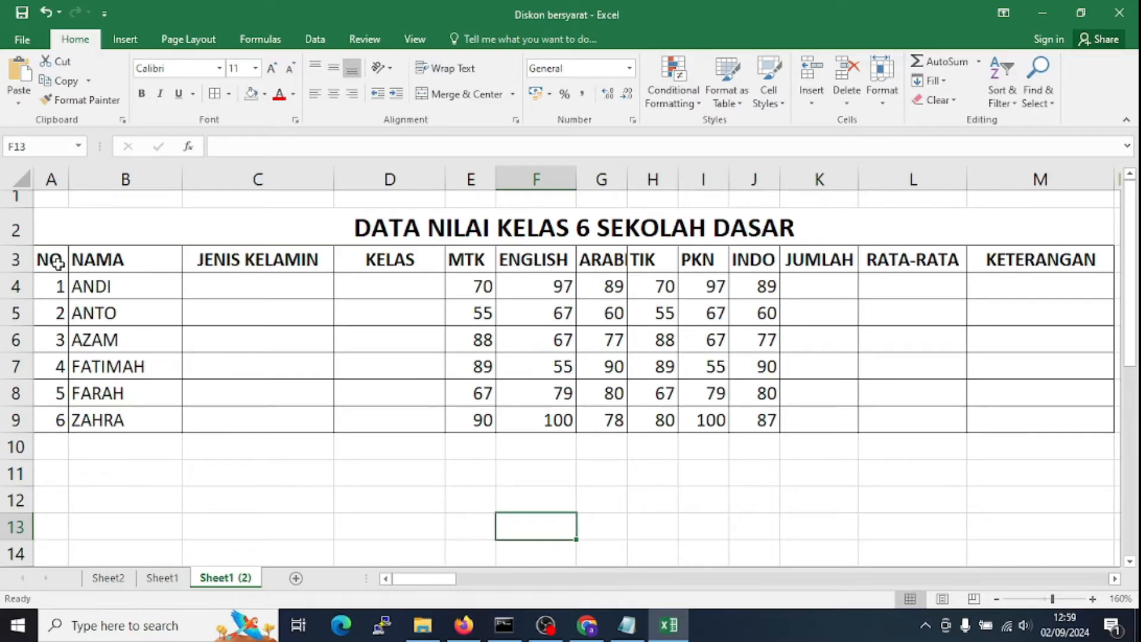
left_click(50, 260)
left_click(122, 333)
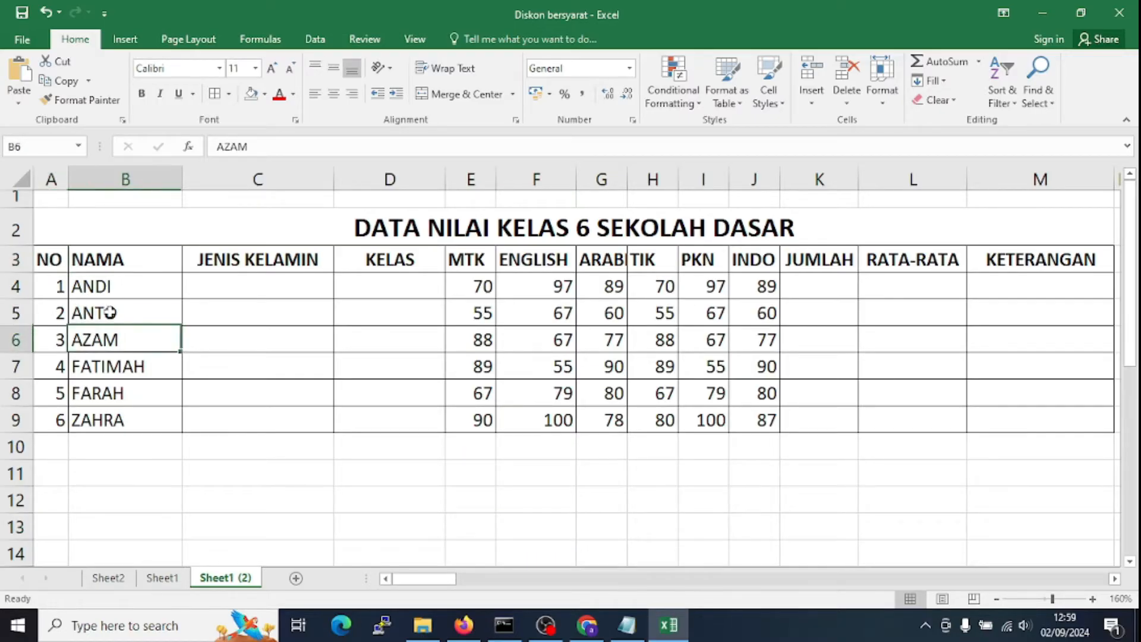
Toggle bold on the table range A3:M9, leaving both the headings and the data unbolded
left_click(50, 260)
left_click(1080, 425, "shift")
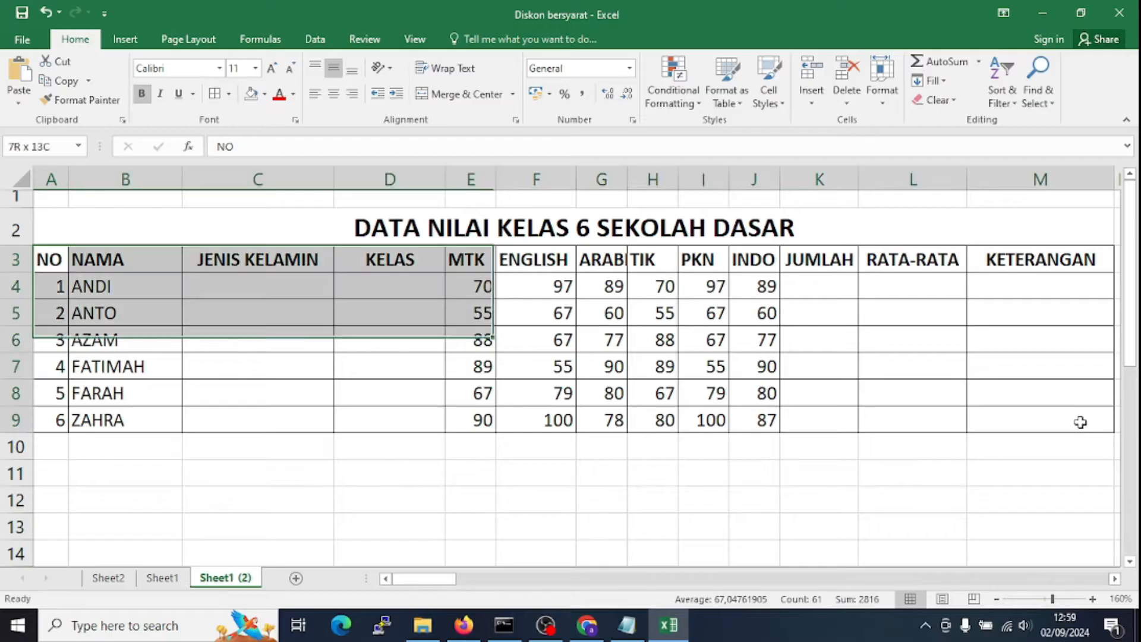
left_click(142, 94)
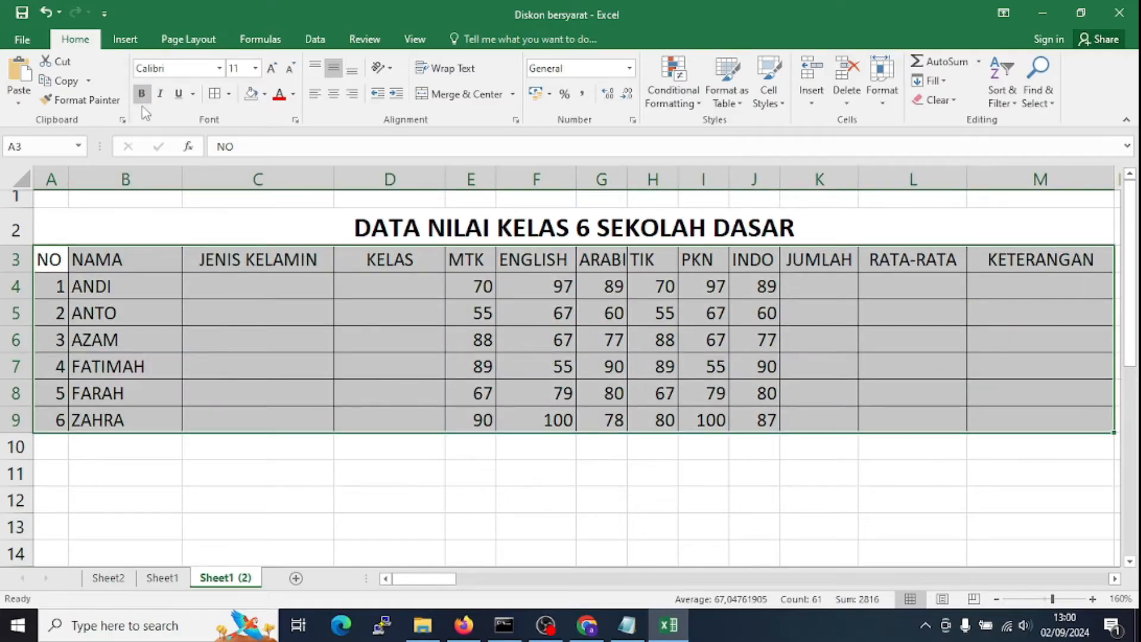
left_click(142, 98)
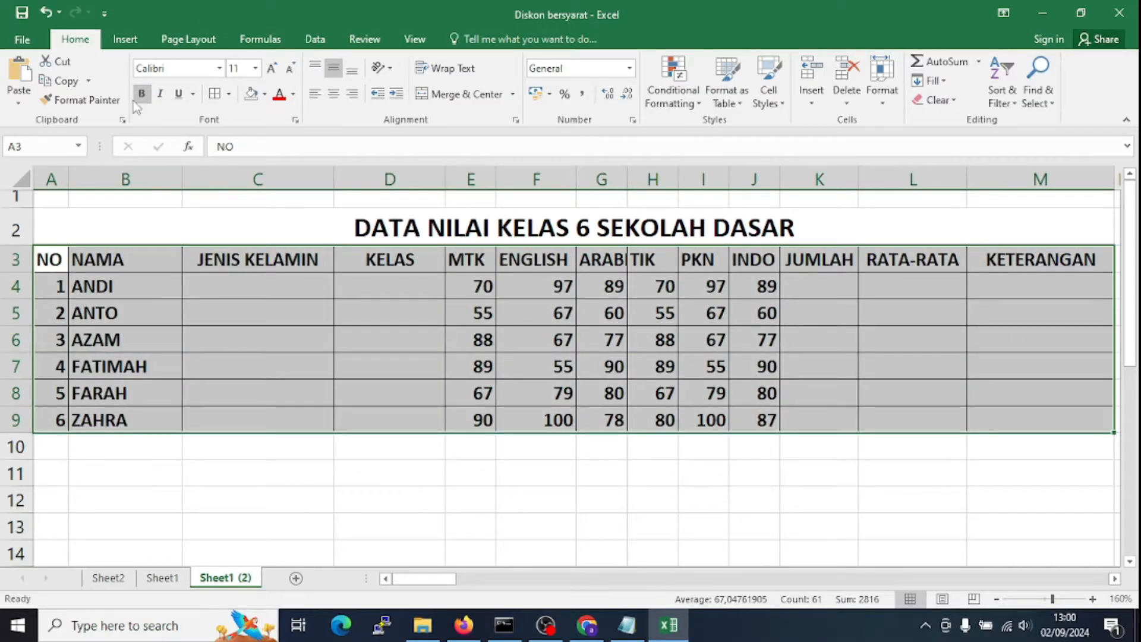
left_click(138, 99)
left_click(252, 474)
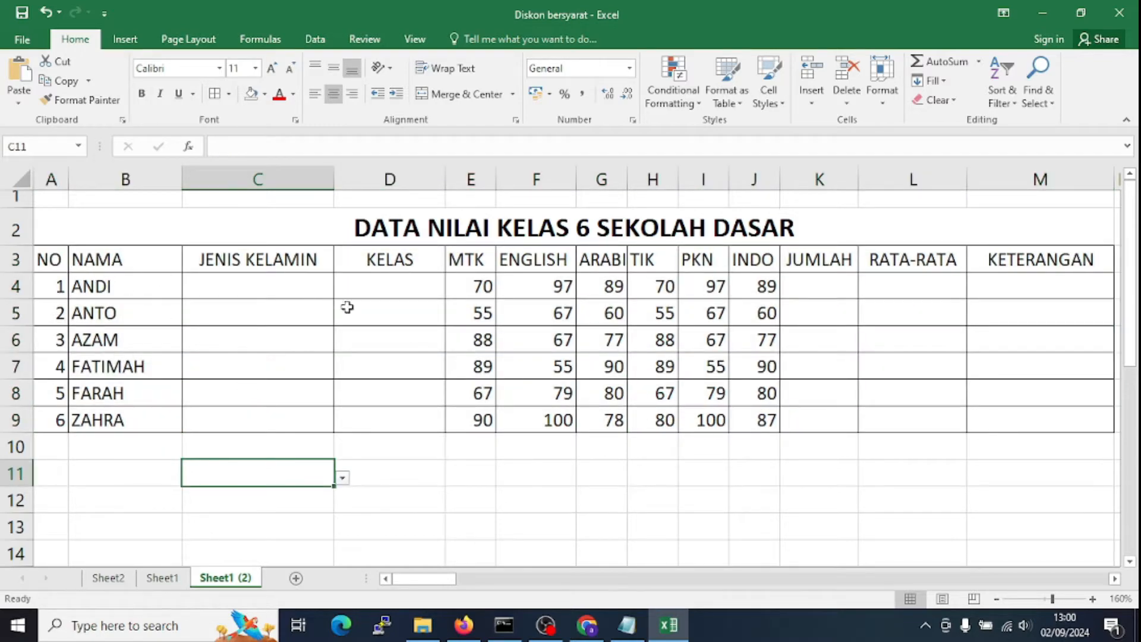
left_click(52, 258)
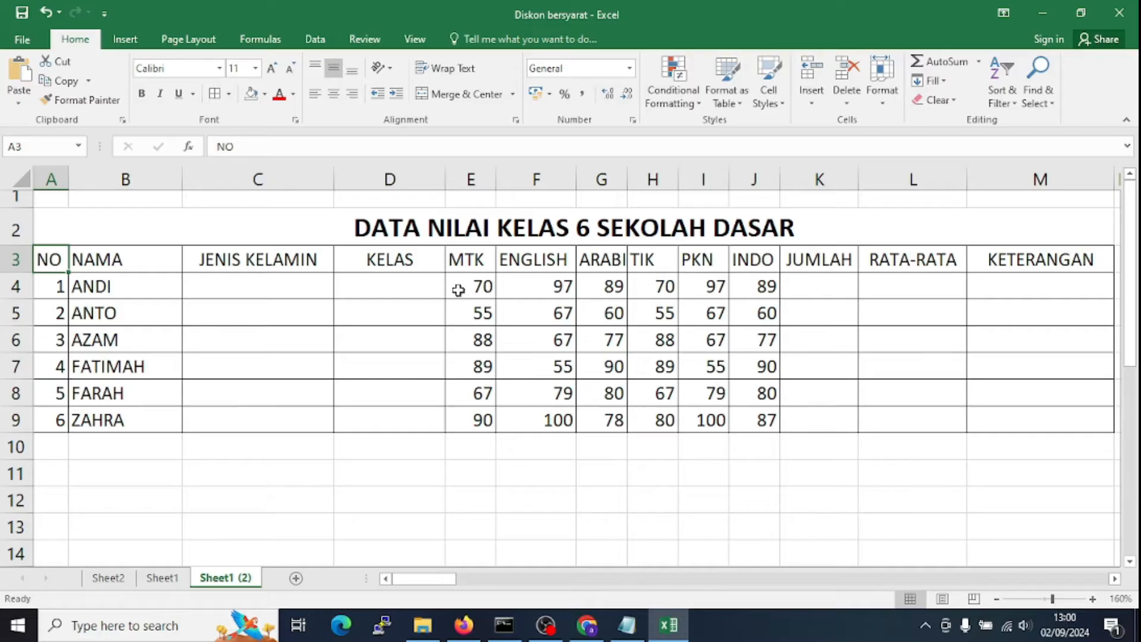
left_click(1031, 263, "shift")
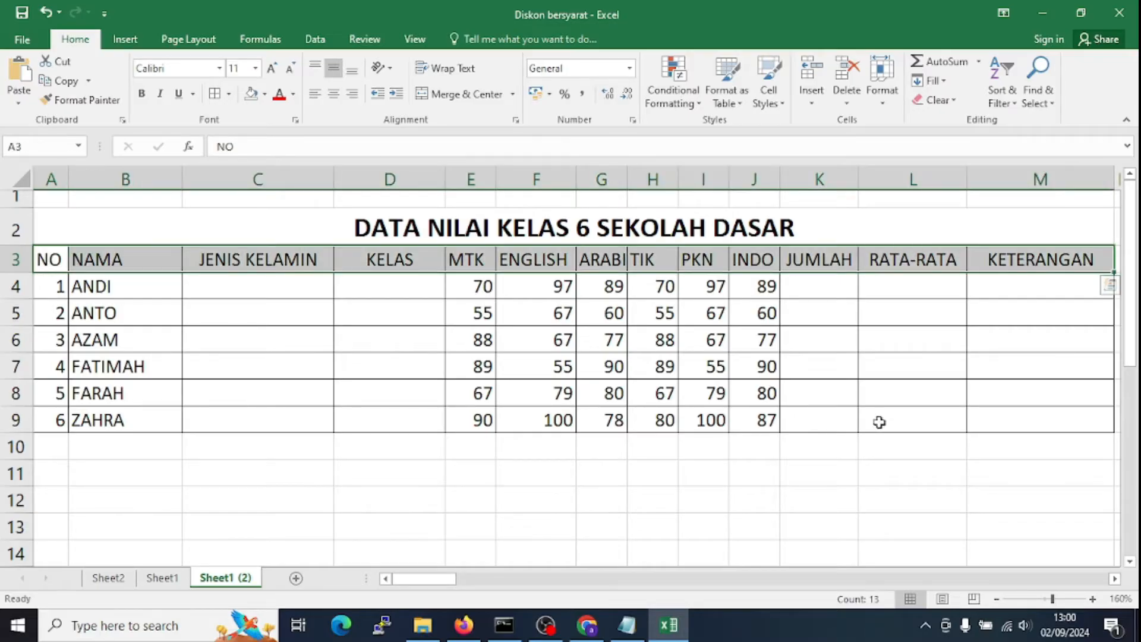
left_click(653, 499)
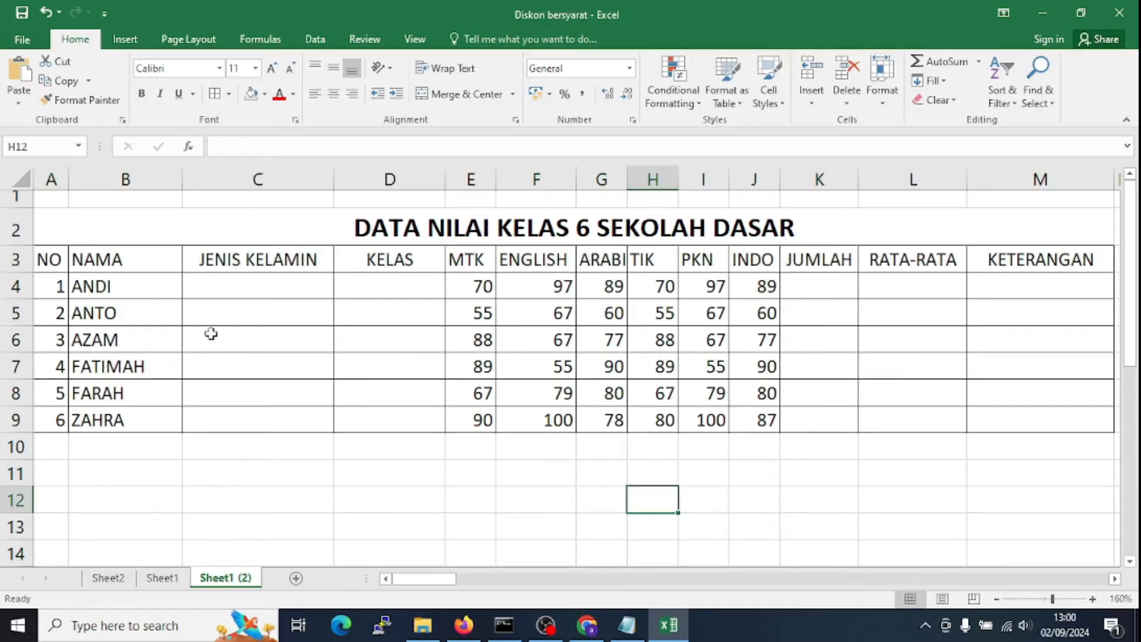
left_click(48, 260)
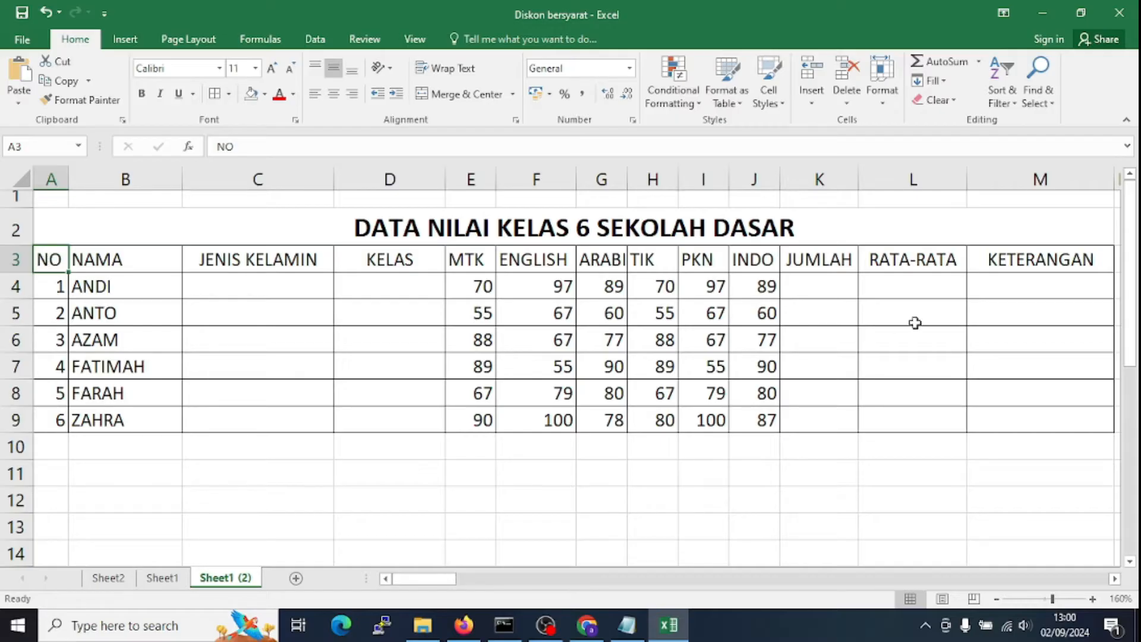
left_click(1045, 257, "shift")
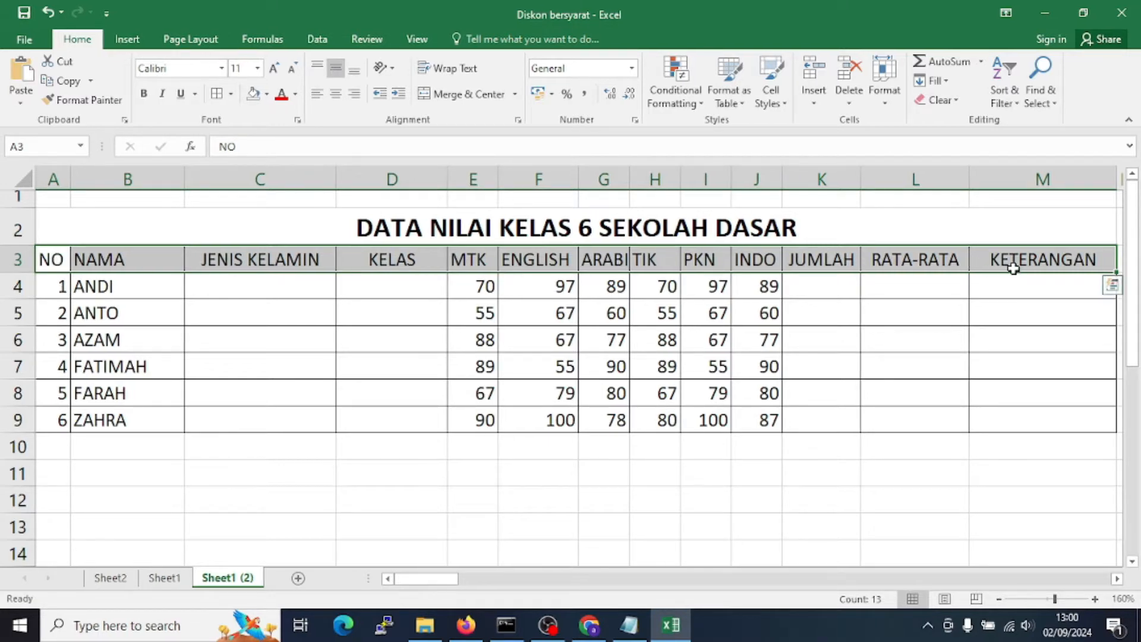
left_click(1037, 357)
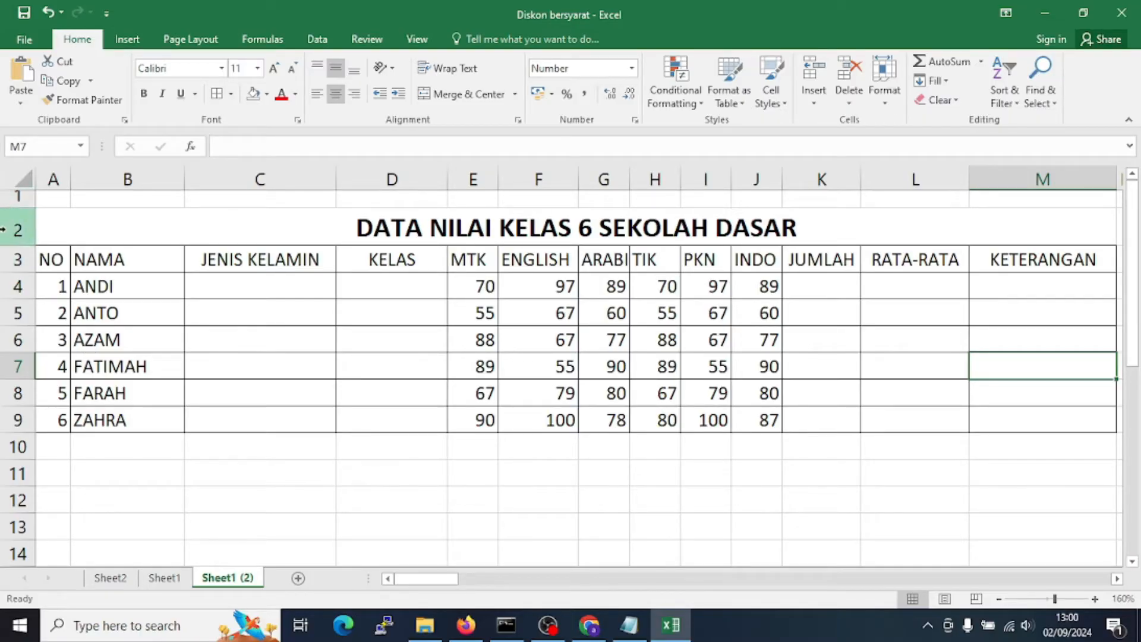
Make the whole heading row 3 bold
left_click(13, 260)
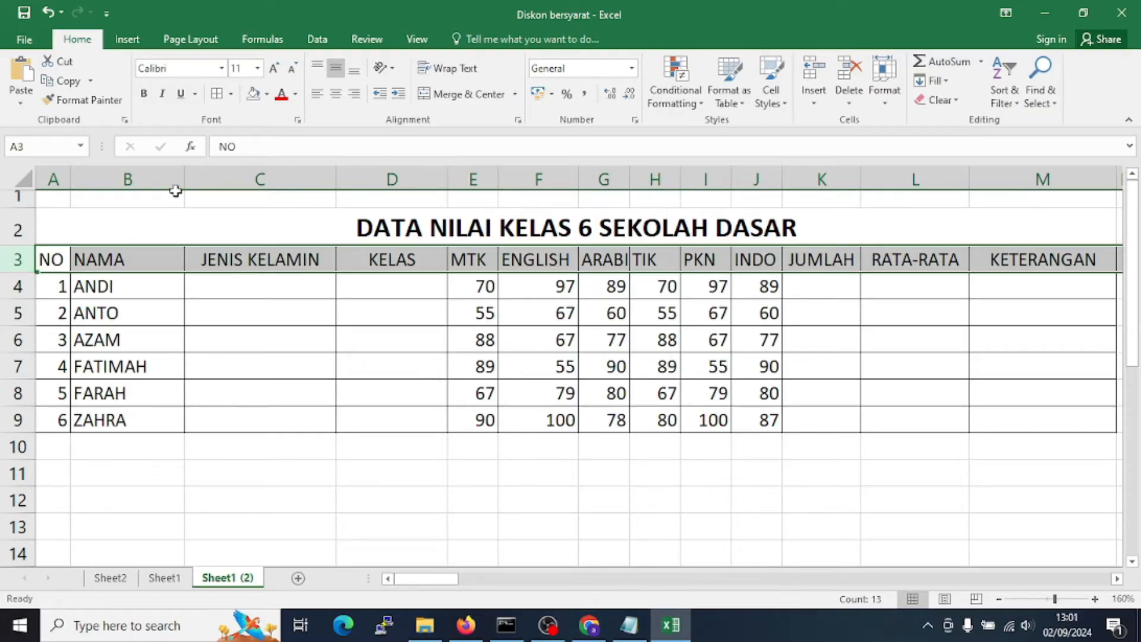
left_click(144, 94)
left_click(230, 502)
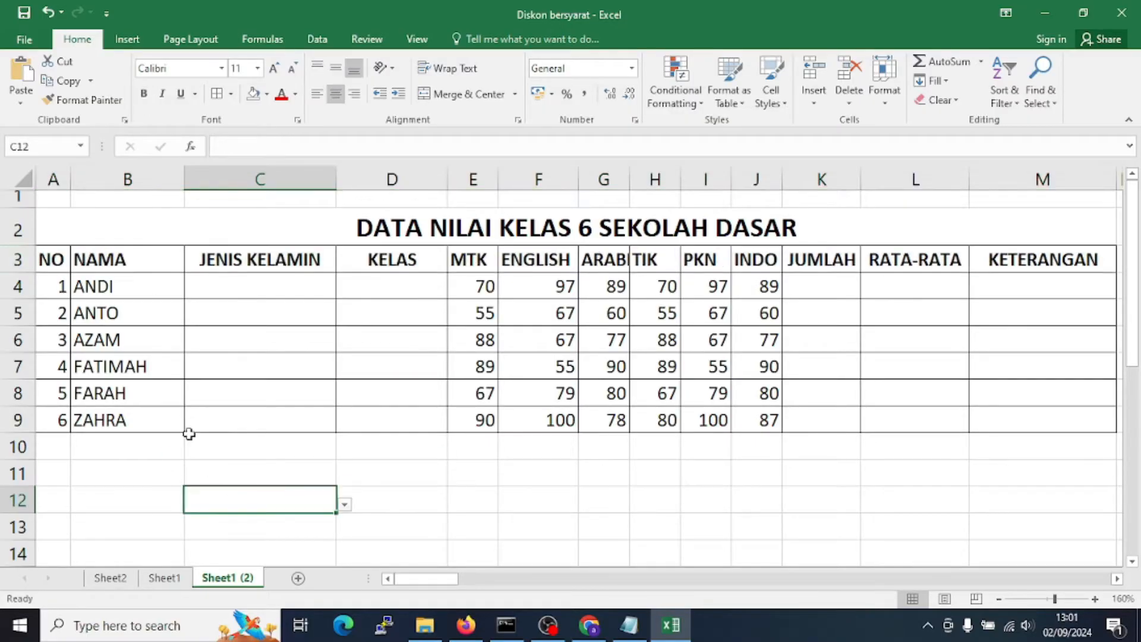
left_click(57, 260)
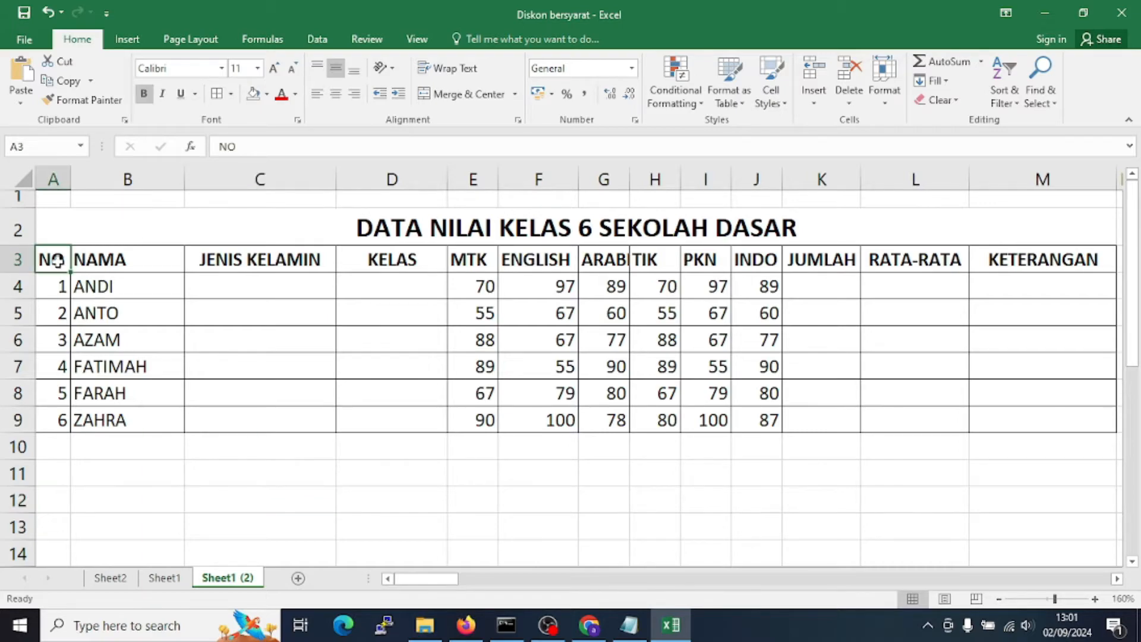
left_click(141, 260)
left_click(248, 499)
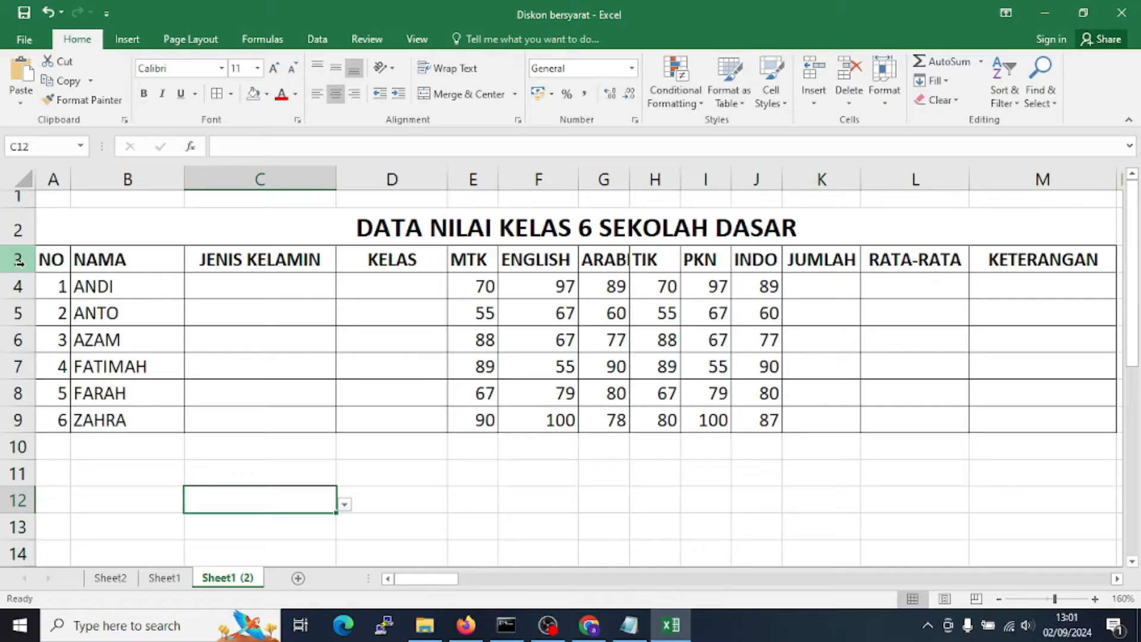
AutoFit column G to its ARABIC heading, and narrow it so that only part of the heading fits
double_click(629, 178)
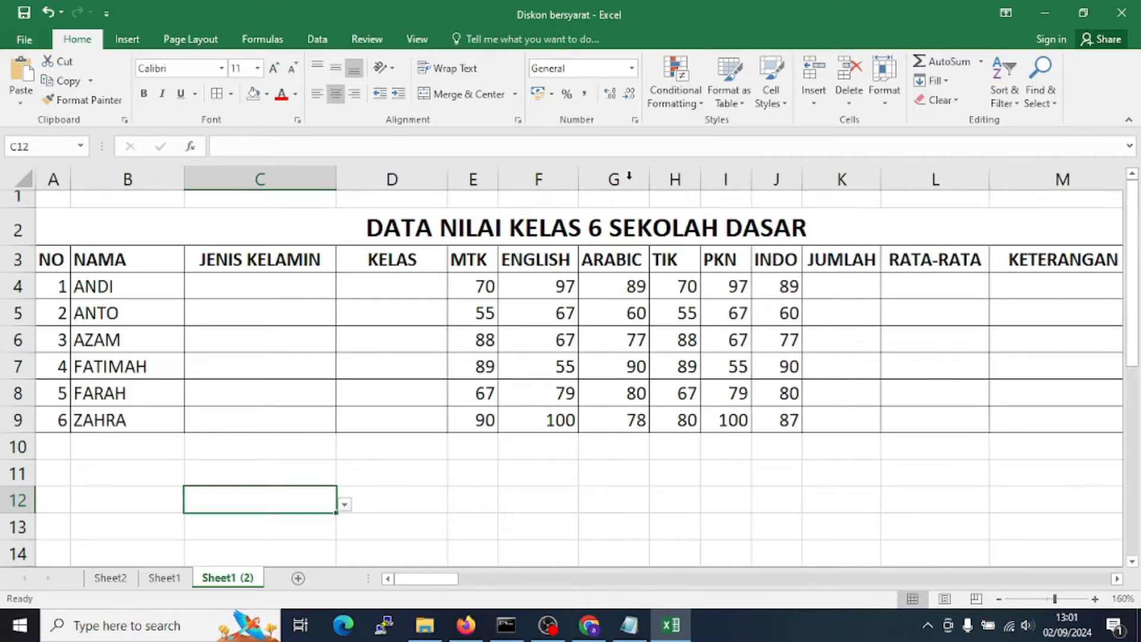
left_click_drag(650, 178, 617, 185)
left_click(678, 500)
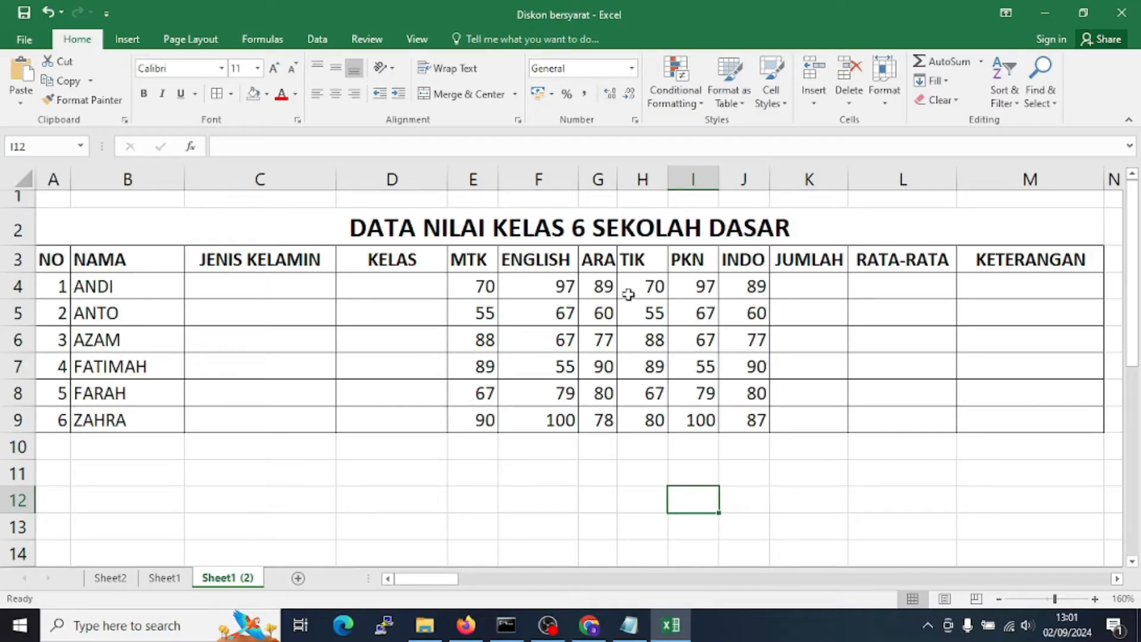
AutoFit the width of column G so the full ARABIC heading fits
left_click(597, 258)
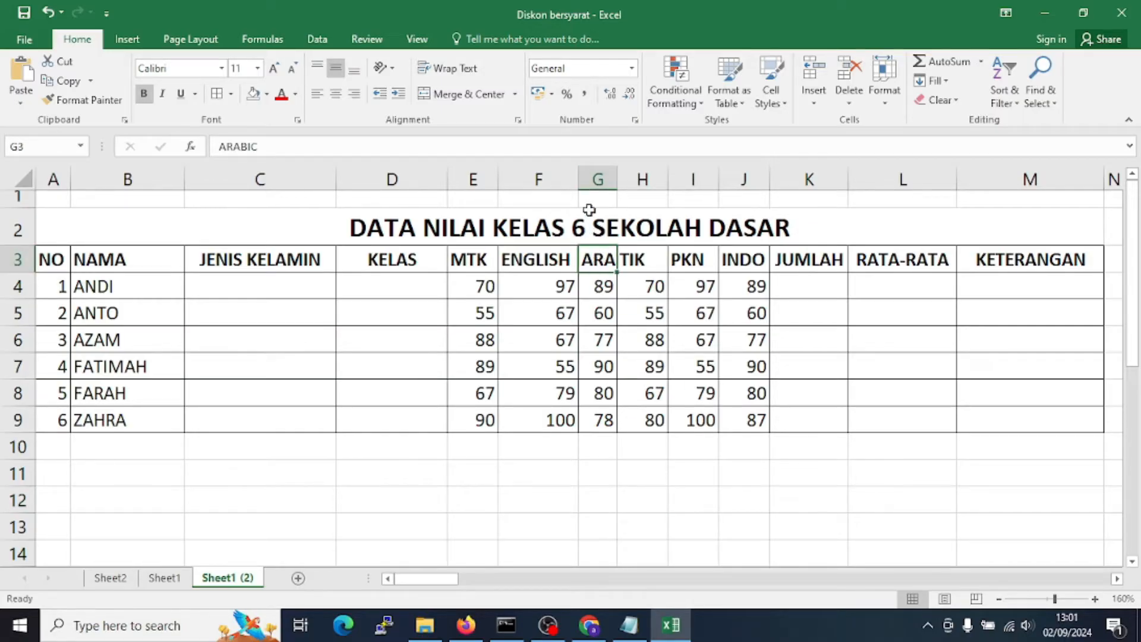
double_click(617, 174)
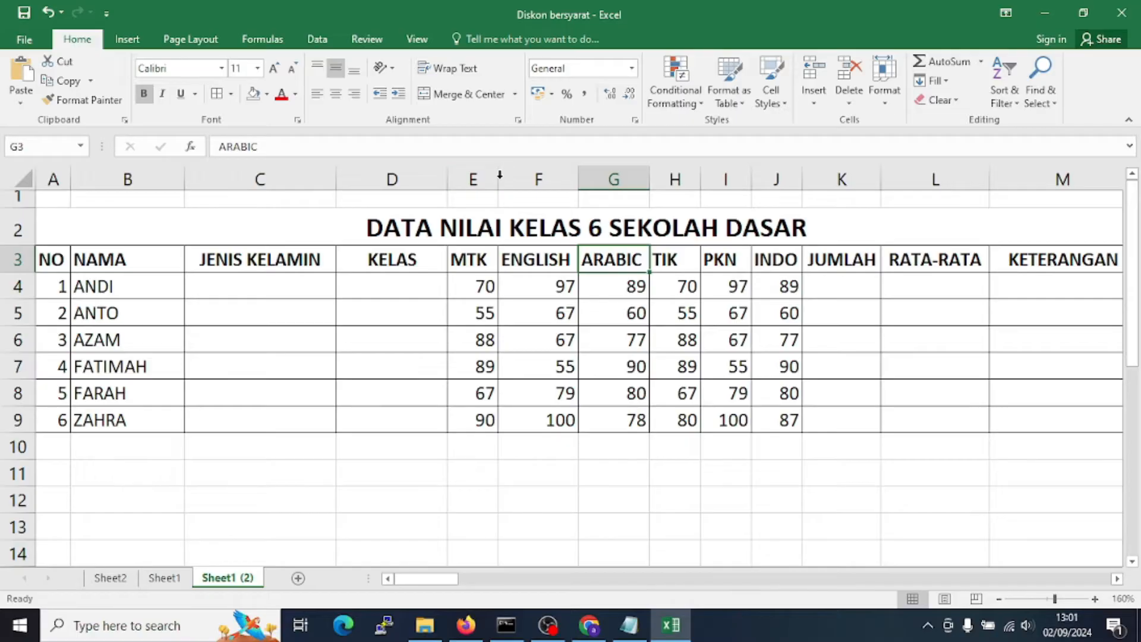
Widen column E slightly and narrow column D slightly
mouse_move(500, 176)
left_mouse_down()
mouse_move(897, 173)
mouse_move(502, 179)
left_mouse_up()
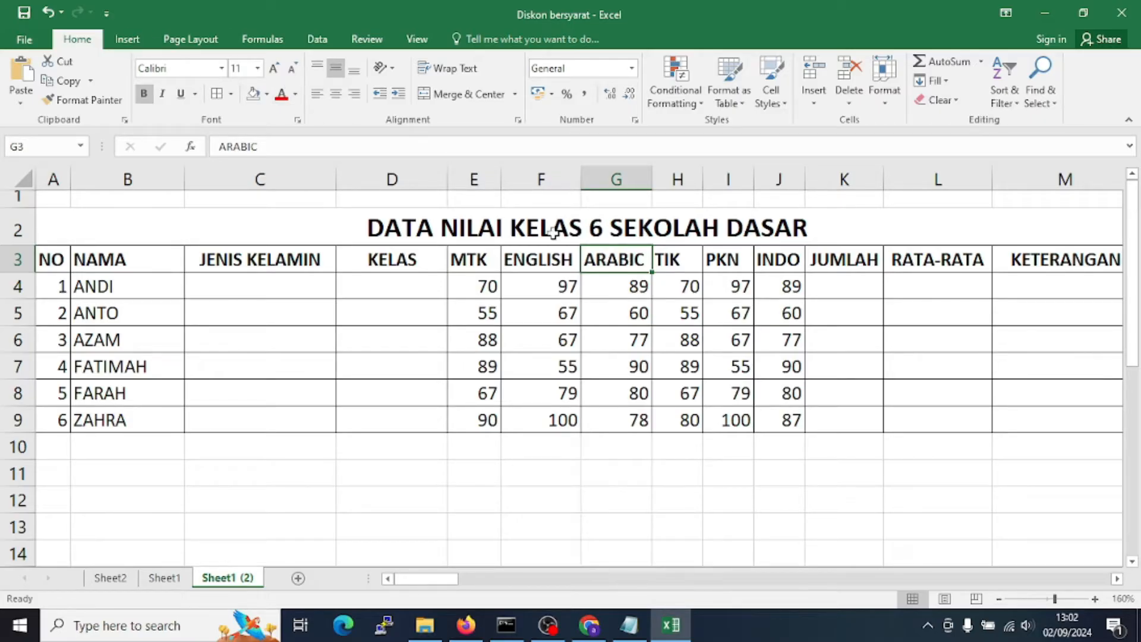
left_click(341, 480)
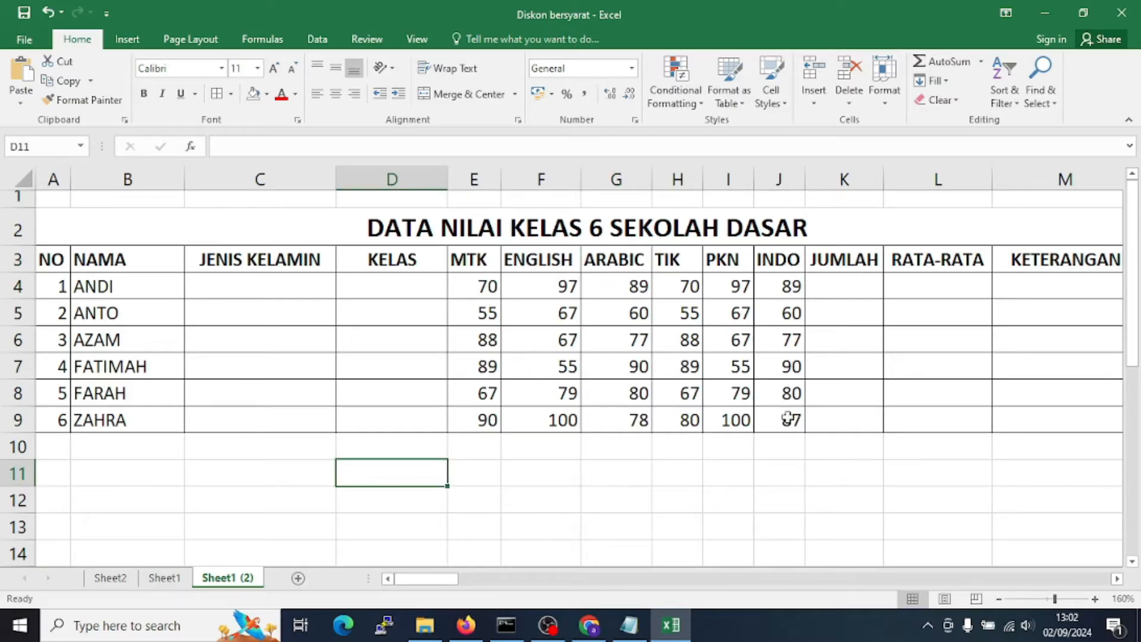
left_click_drag(448, 179, 442, 178)
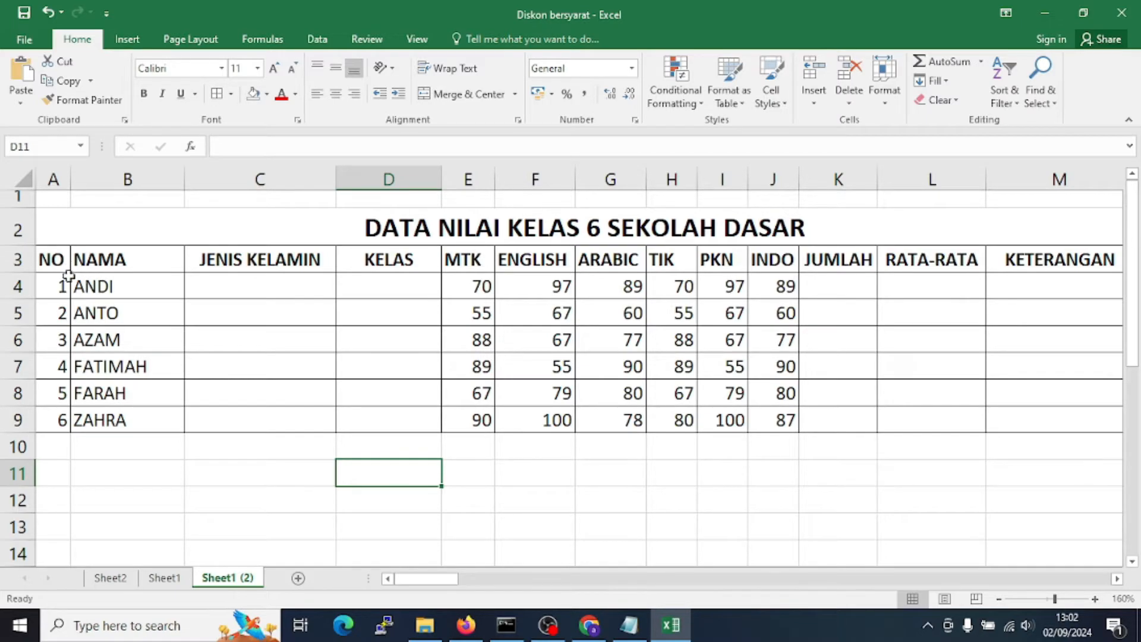
Fill the heading row A3:M3 with the standard yellow color
left_click(54, 261)
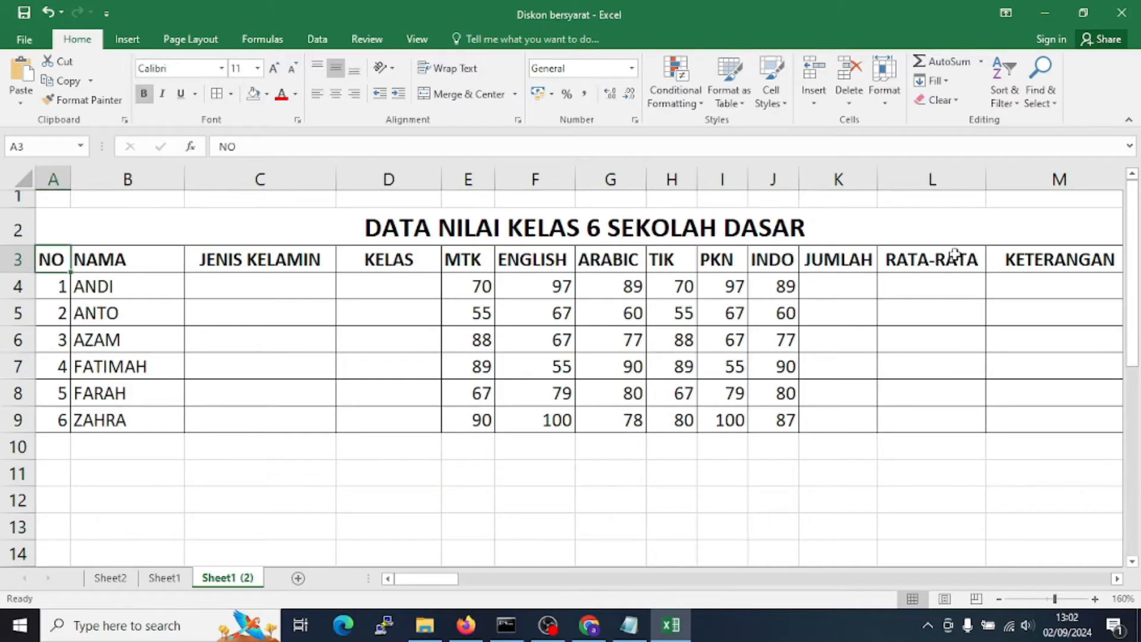
left_click(189, 492)
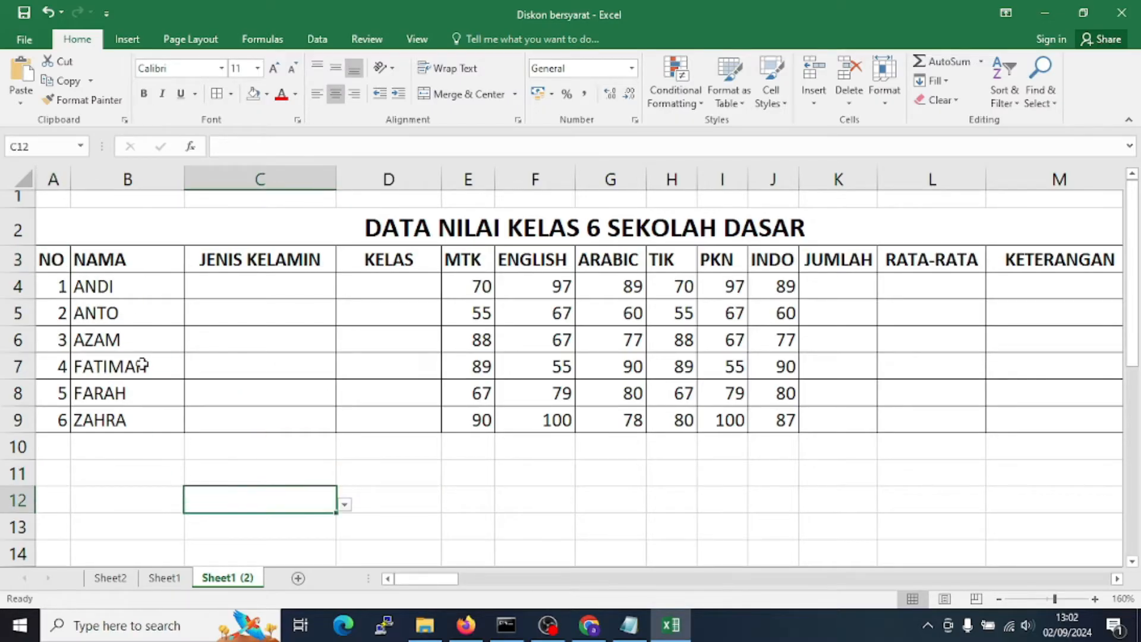
left_click(56, 259)
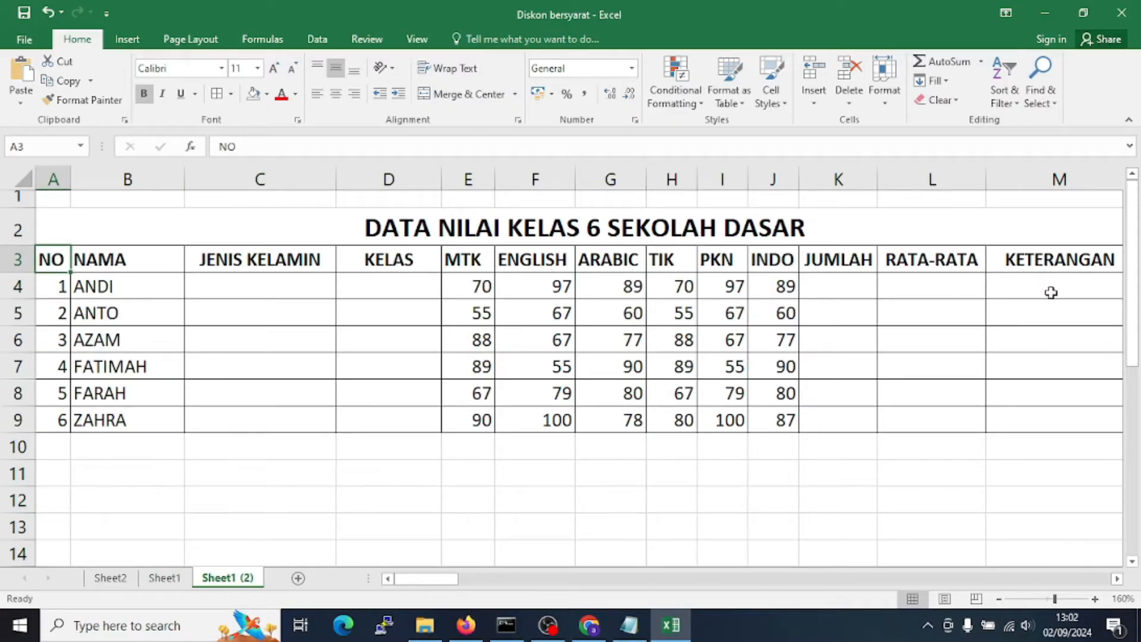
left_click(1063, 259, "shift")
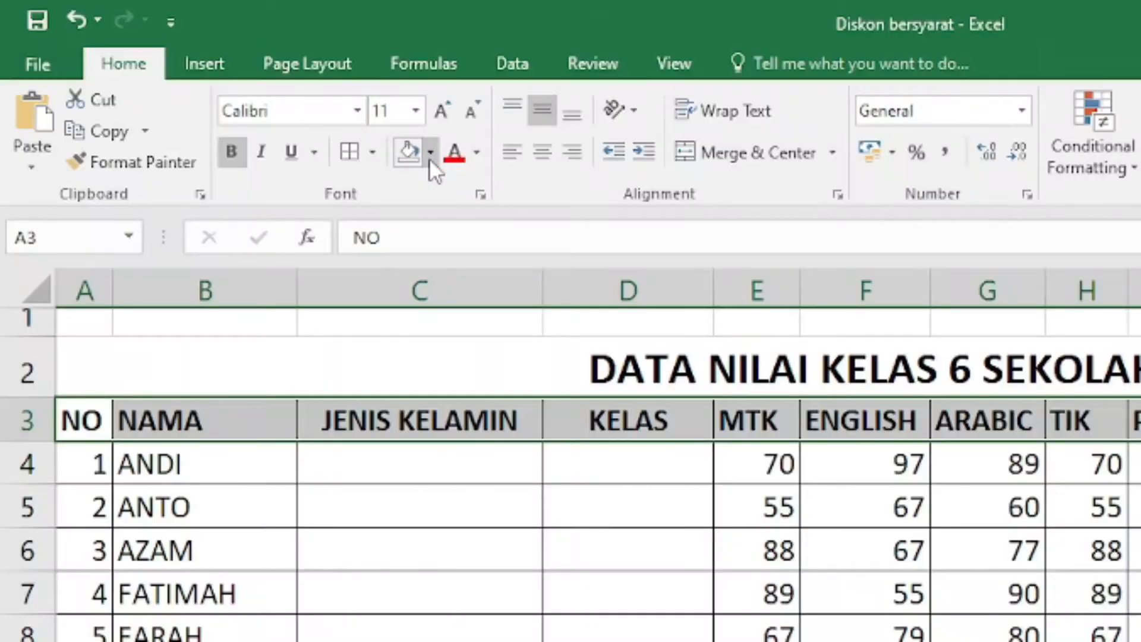
left_click(267, 95)
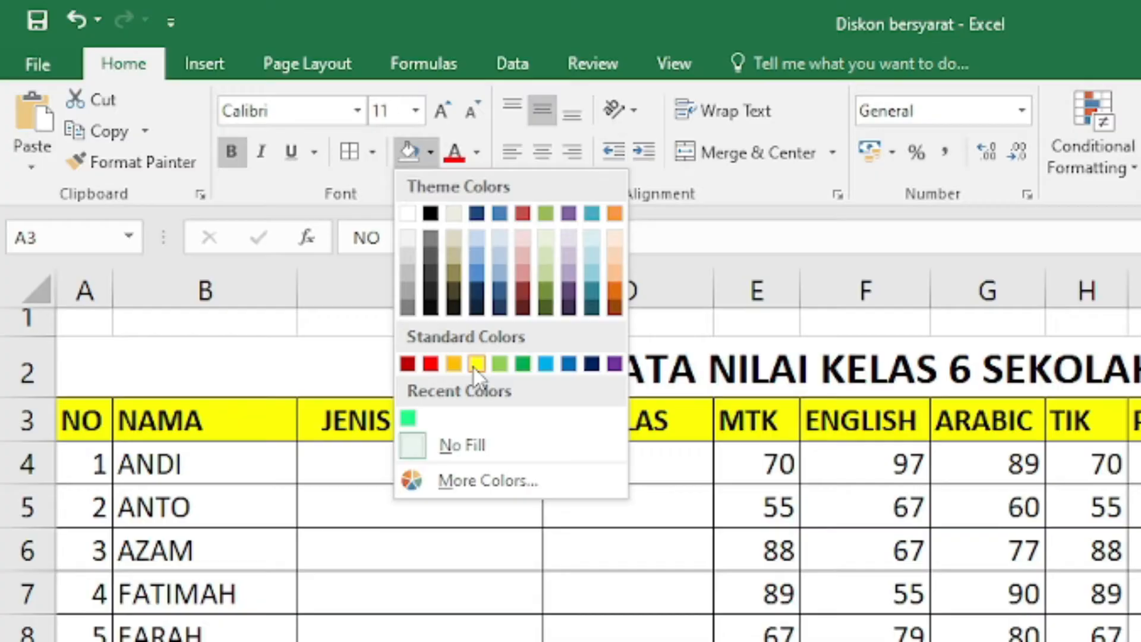
left_click(476, 363)
left_click(446, 461)
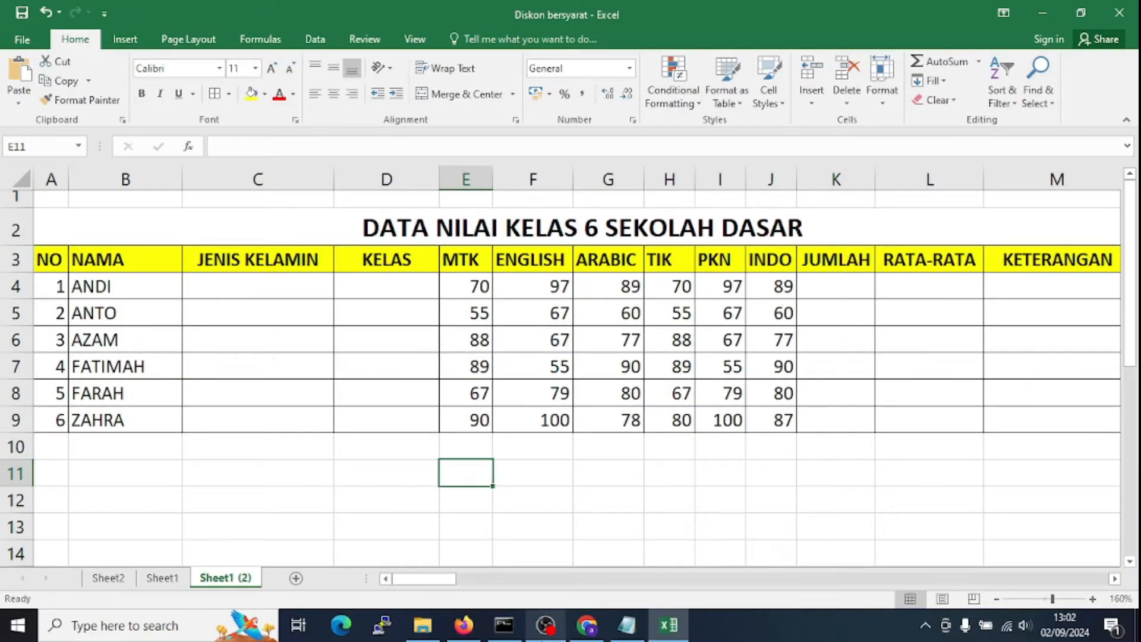
Copy the blank cell L4 over C4:D9 to remove the dropdown lists from the JENIS KELAMIN and KELAS cells
mouse_move(551, 633)
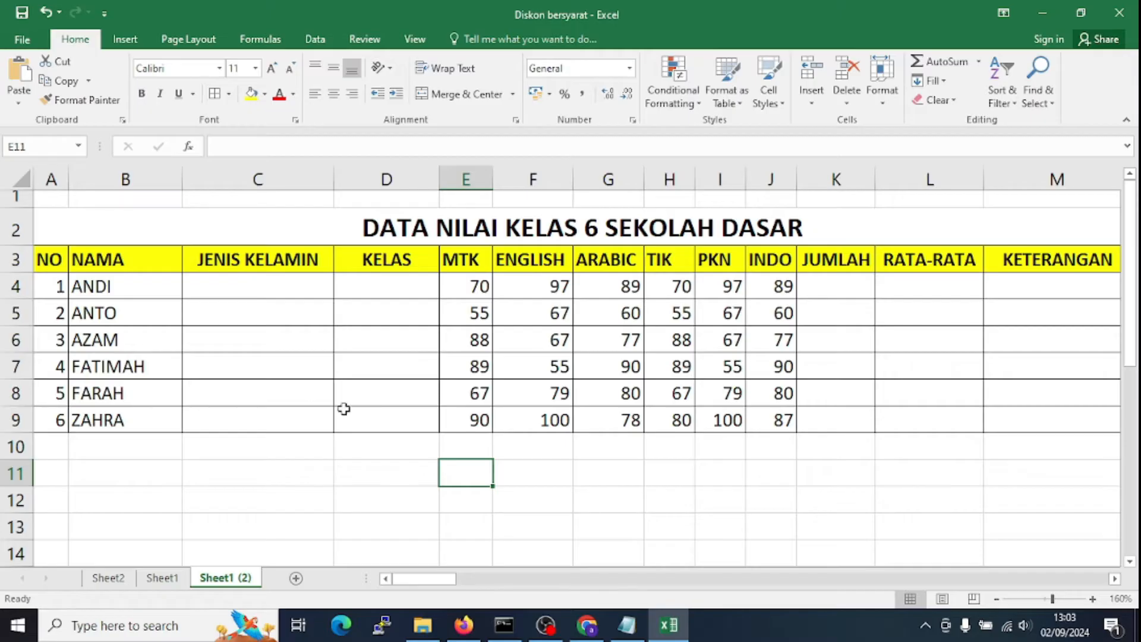
left_click(284, 283)
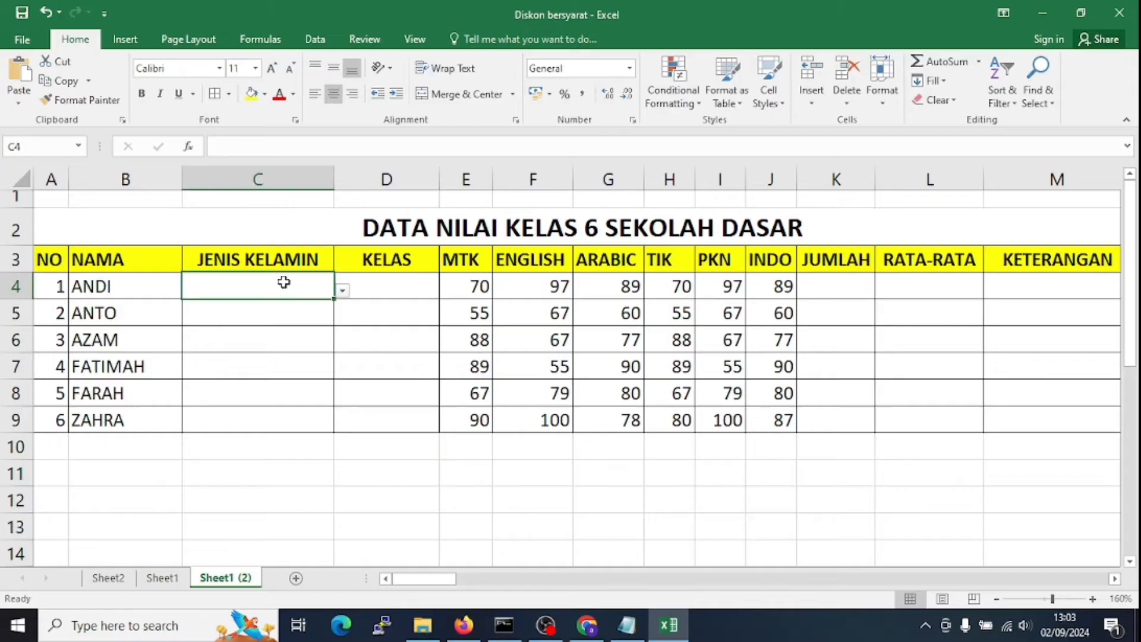
left_click(393, 292)
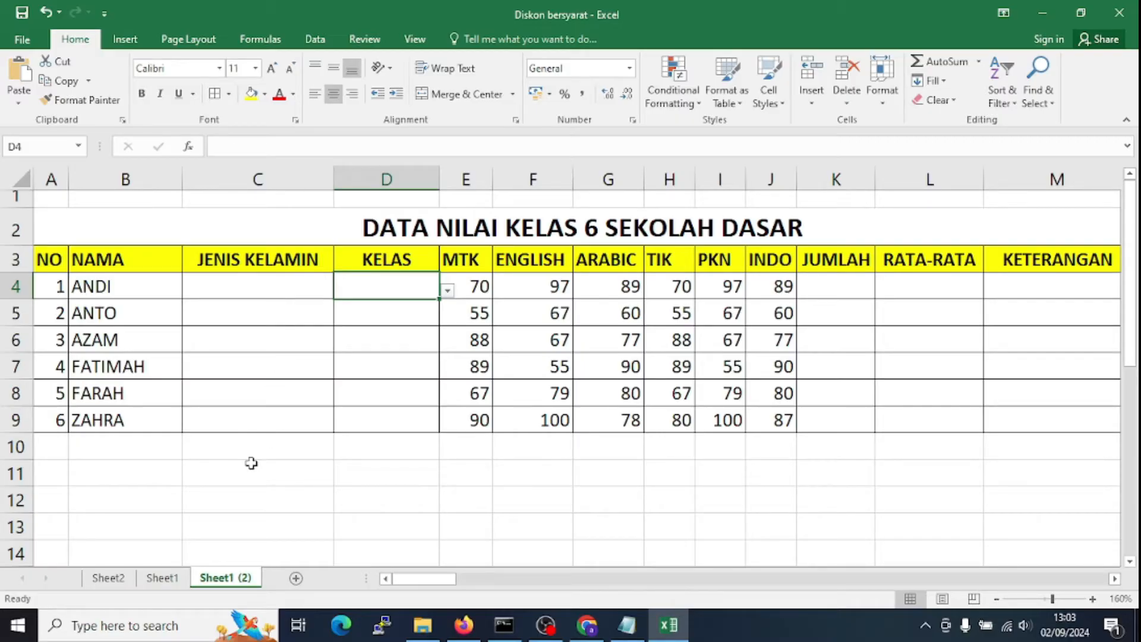
left_click(938, 284)
key("ctrl+c")
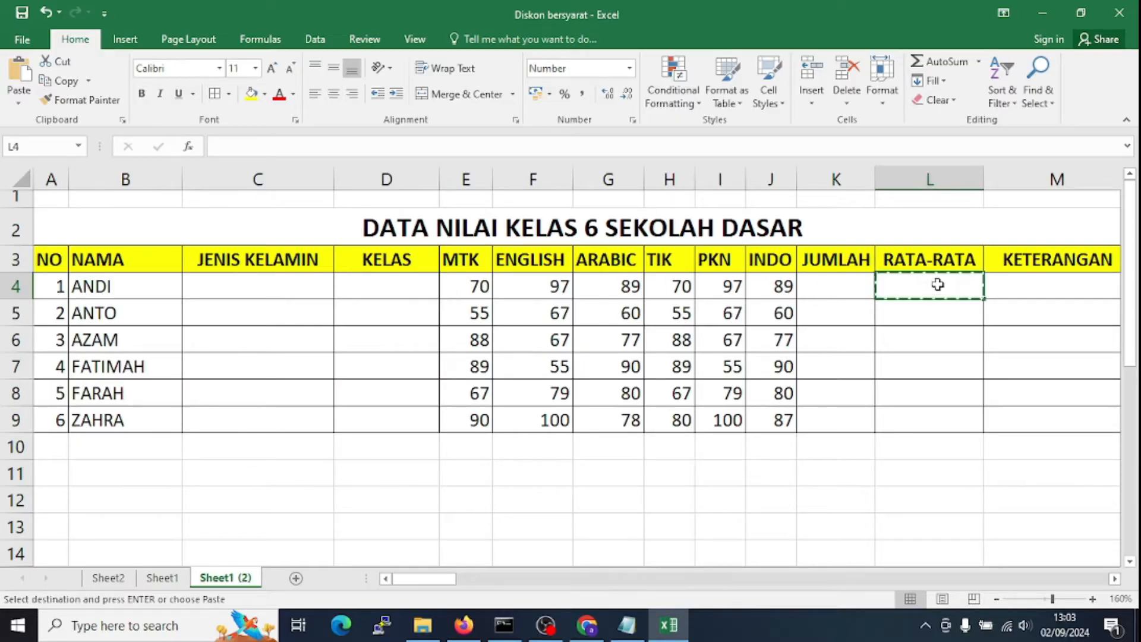
left_click_drag(265, 286, 376, 416)
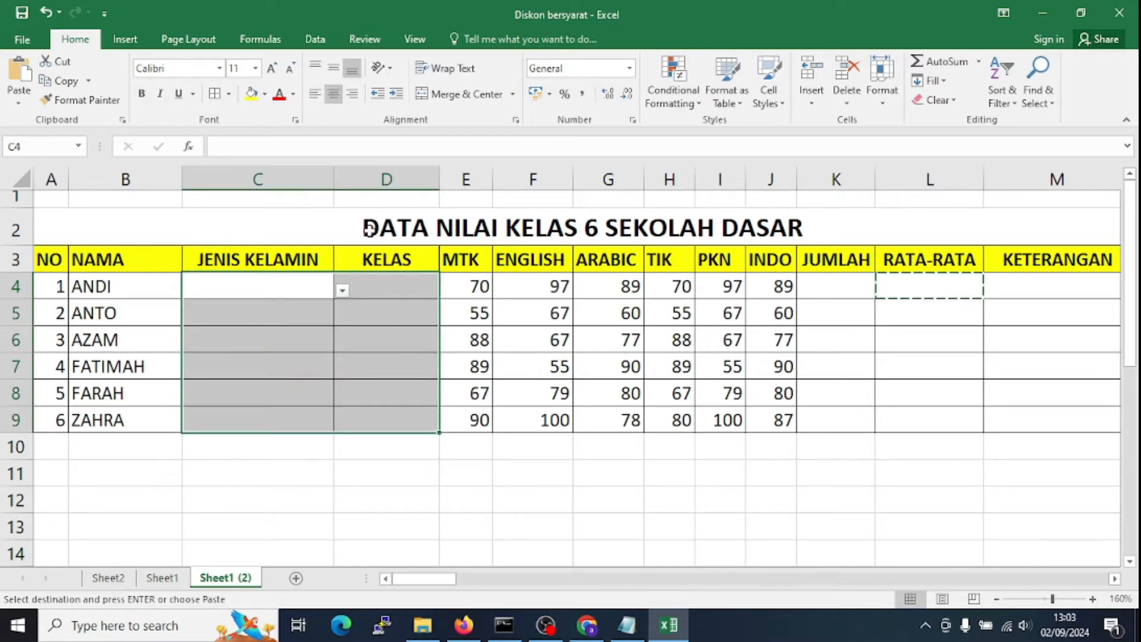
key("ctrl+v")
left_click(879, 314)
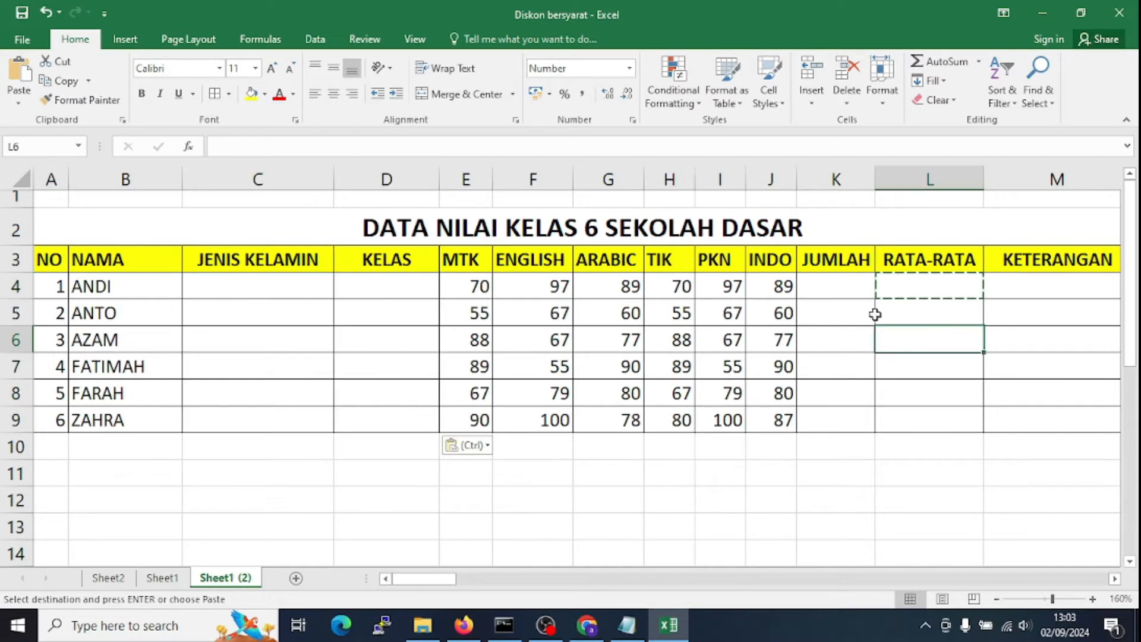
left_click(839, 287)
left_click(898, 368)
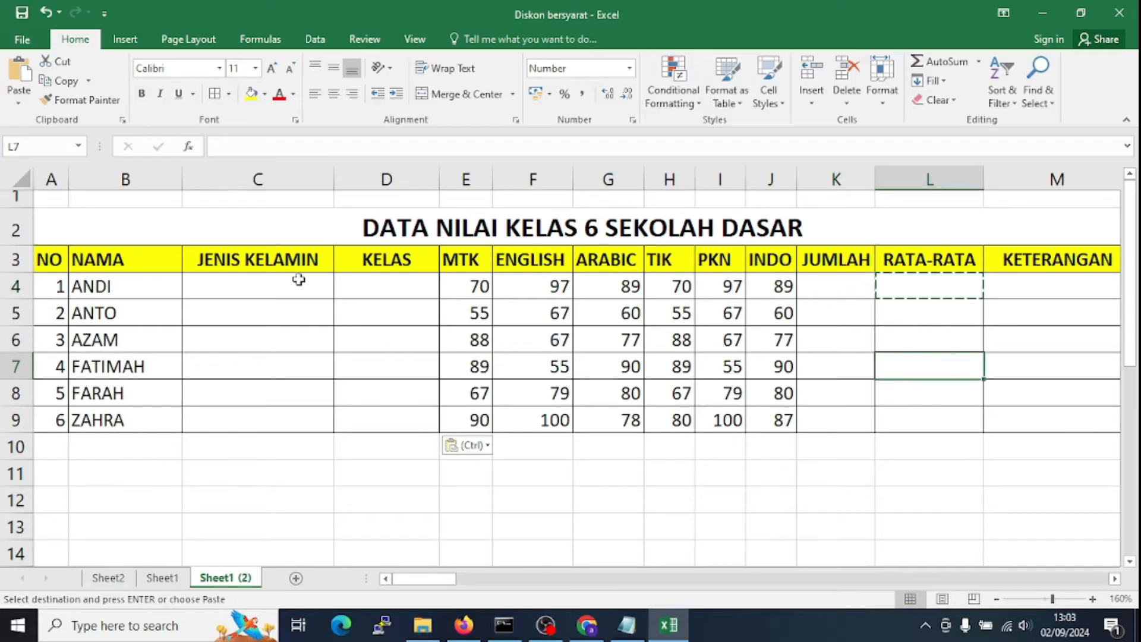
left_click(843, 287)
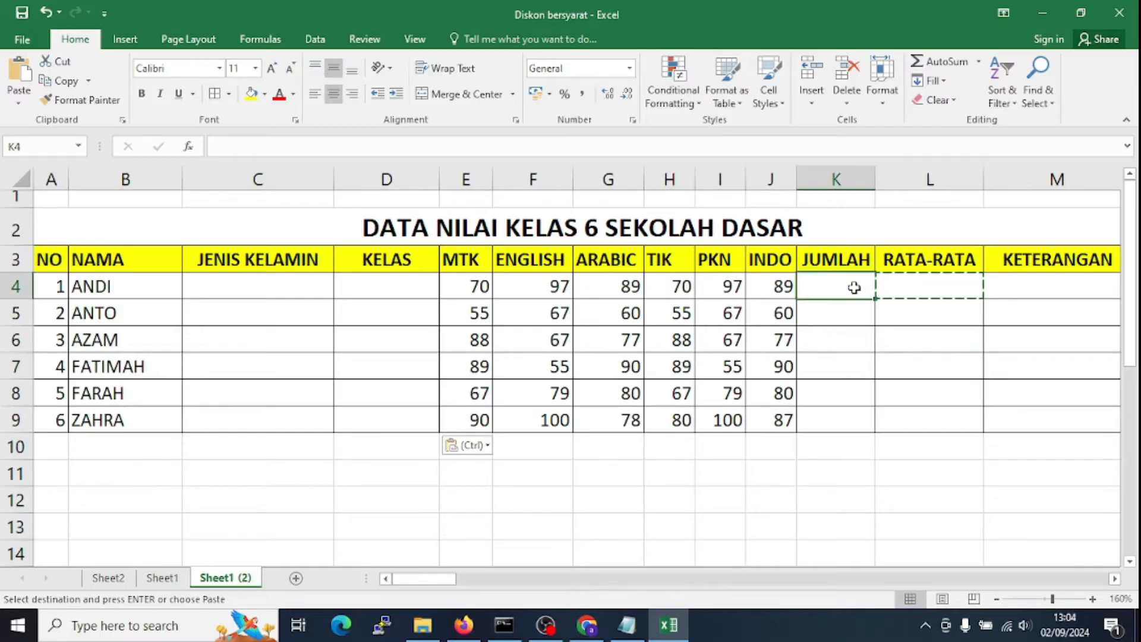
left_click(922, 286)
left_click(1017, 287)
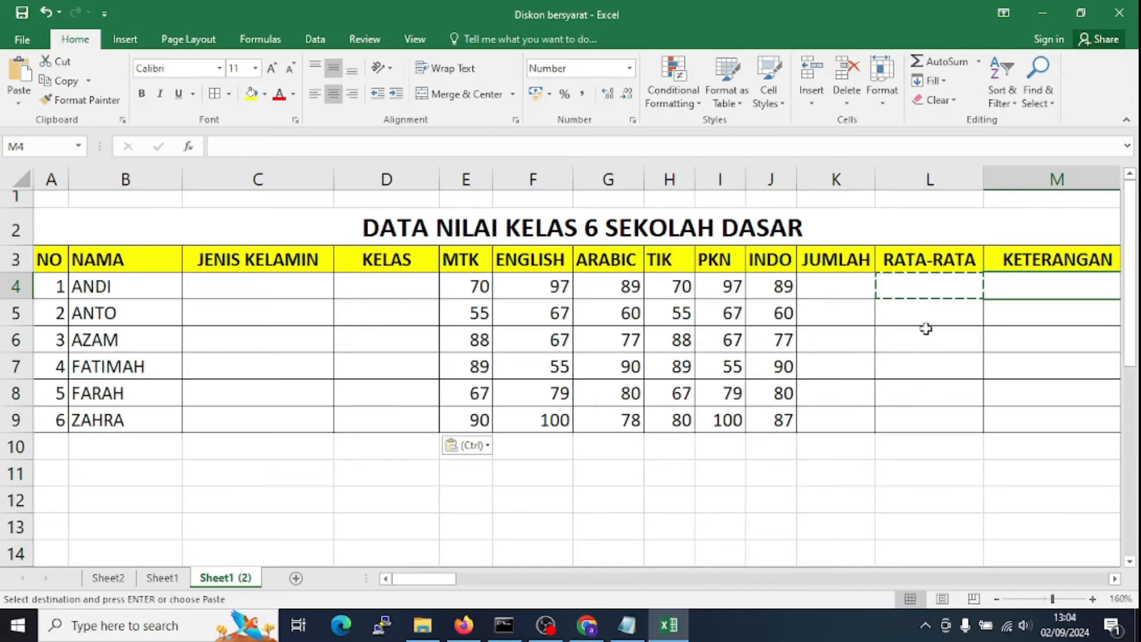
left_click(1043, 321)
left_click(1045, 294)
Enter the labels Max in D11 and Min in D12 below the table
left_click(394, 474)
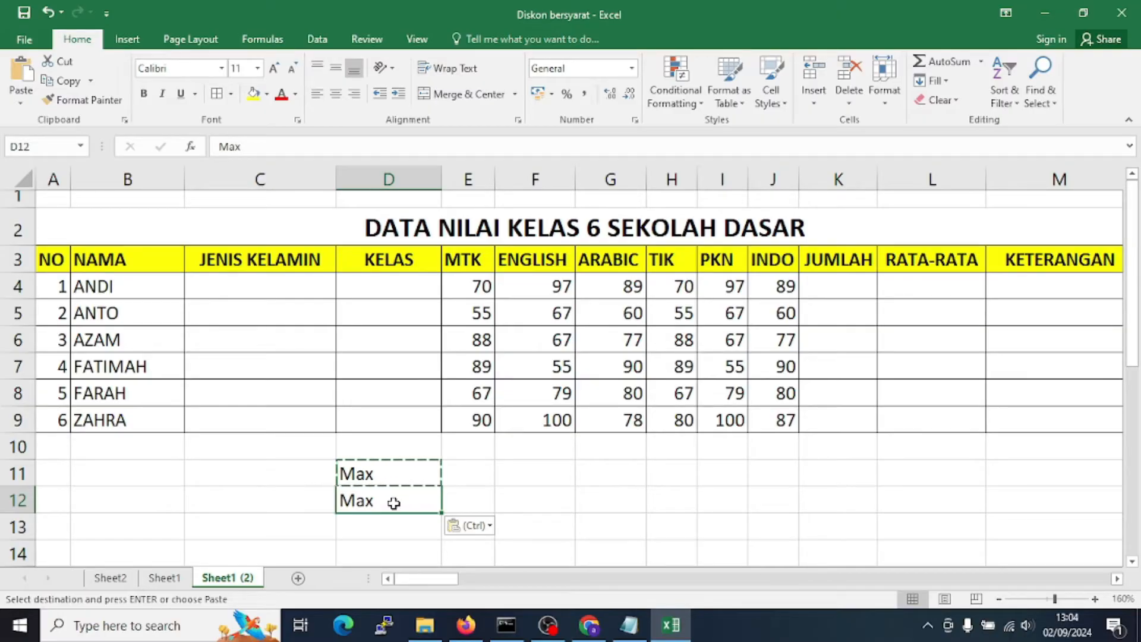
type("Min")
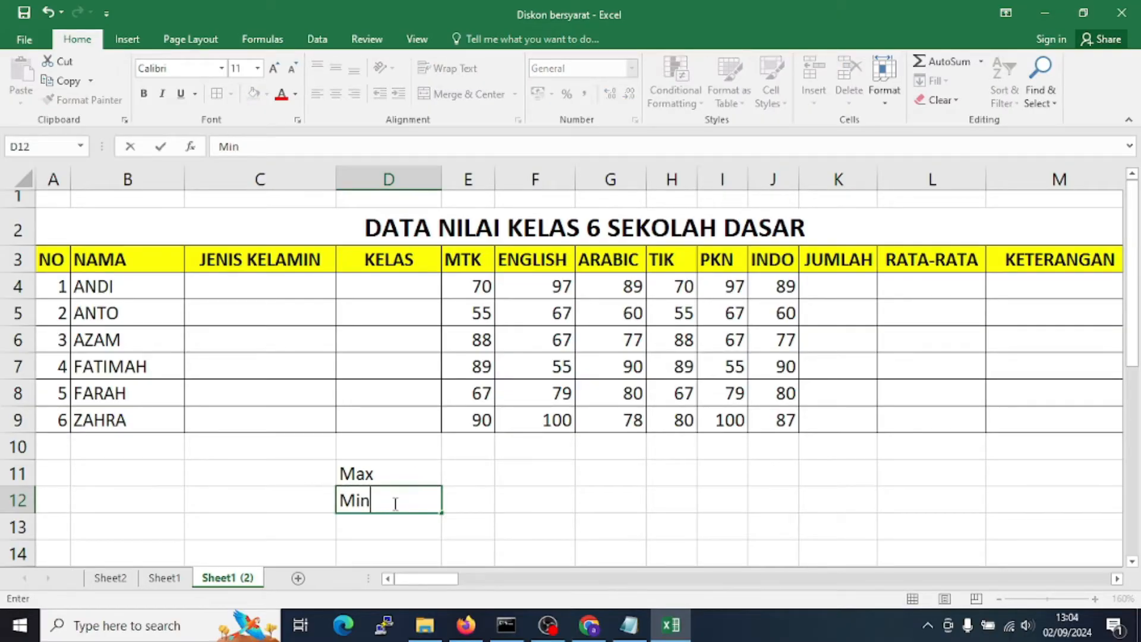
key("Return")
key("Up")
key("Up")
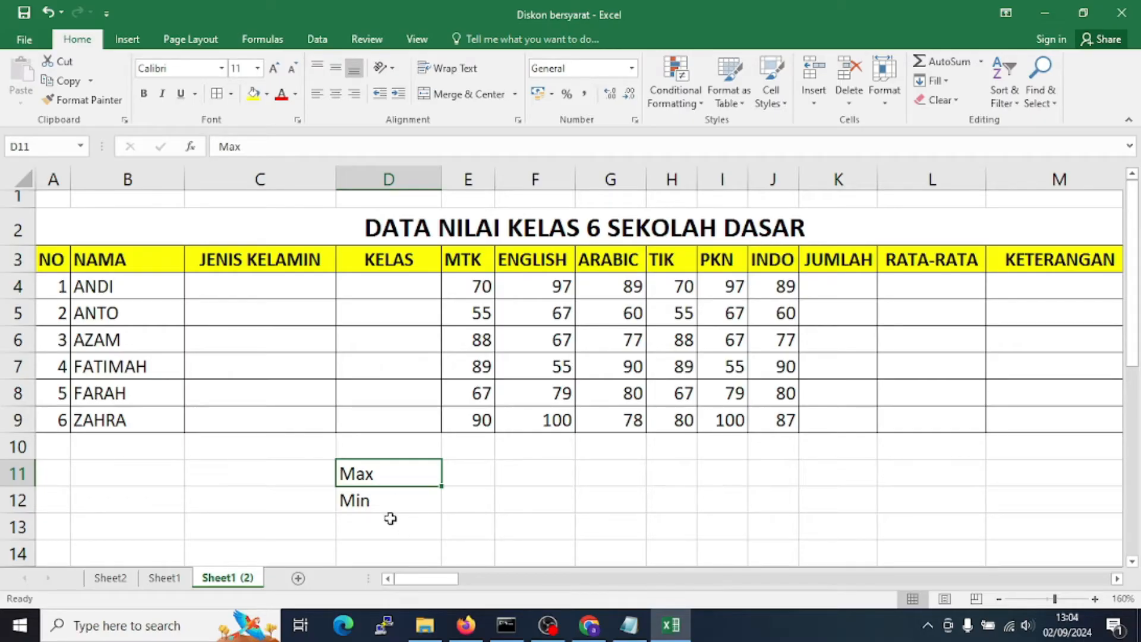
left_click(398, 502, "shift")
left_click_drag(397, 503, 398, 501)
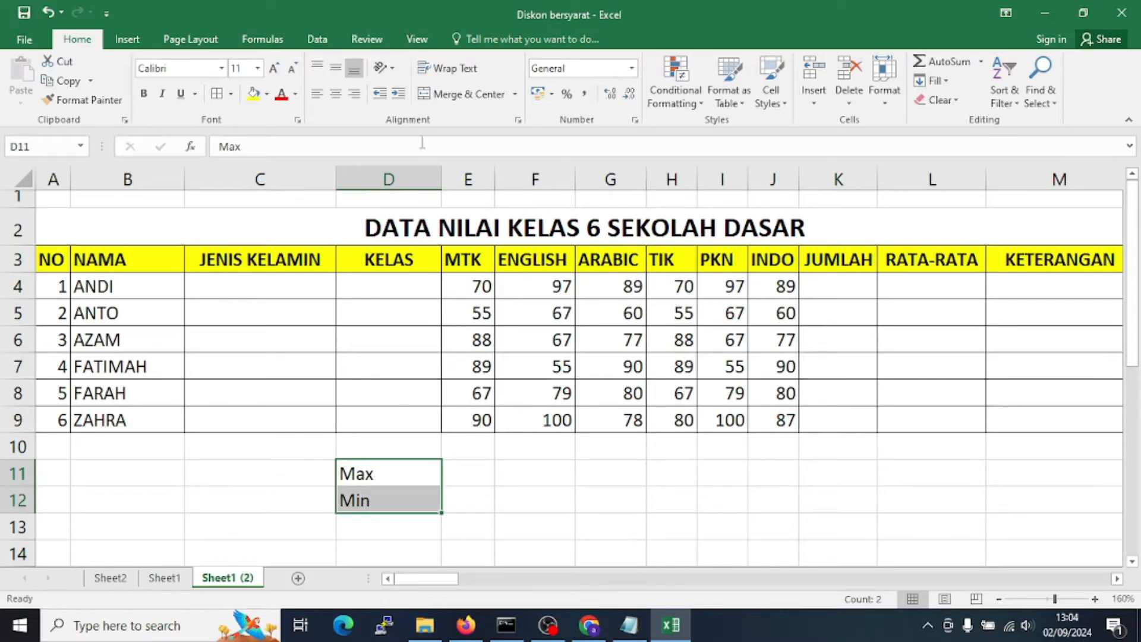
Add a space and a colon after the labels in D11 and D12 so they read "Max :" and "Min :"
double_click(404, 476)
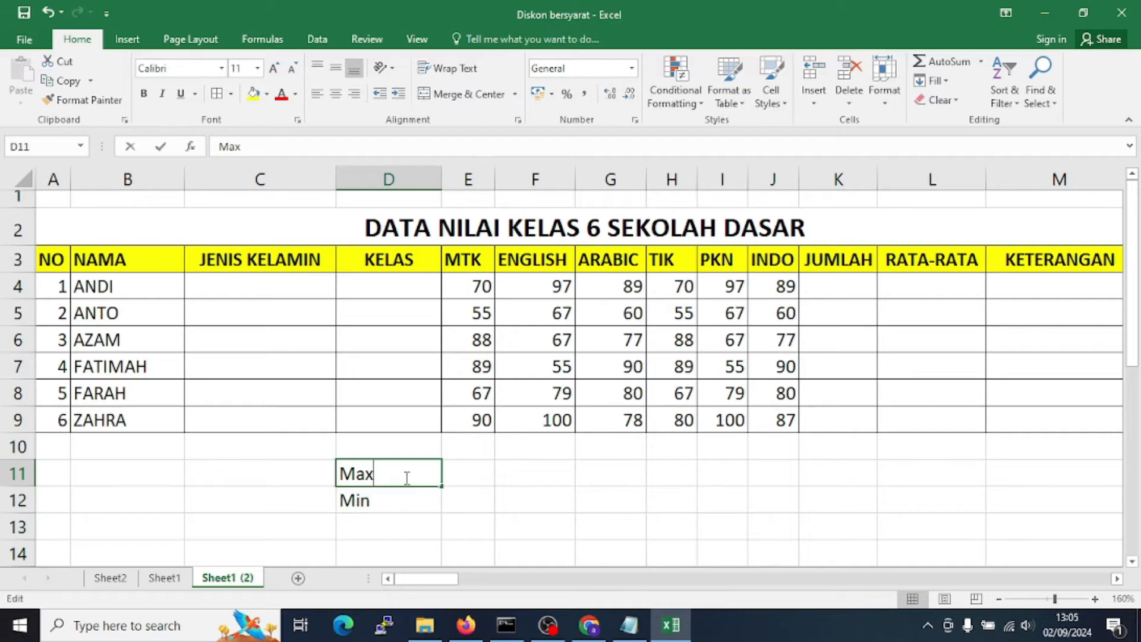
type(":")
key("Return")
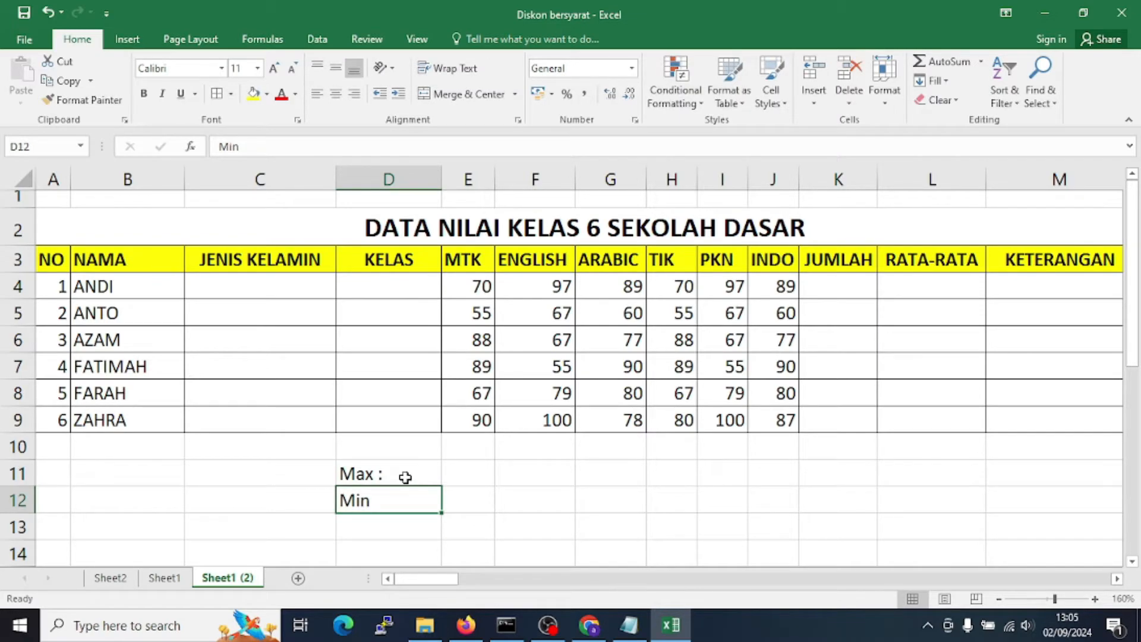
key("F2")
type(":")
key("Return")
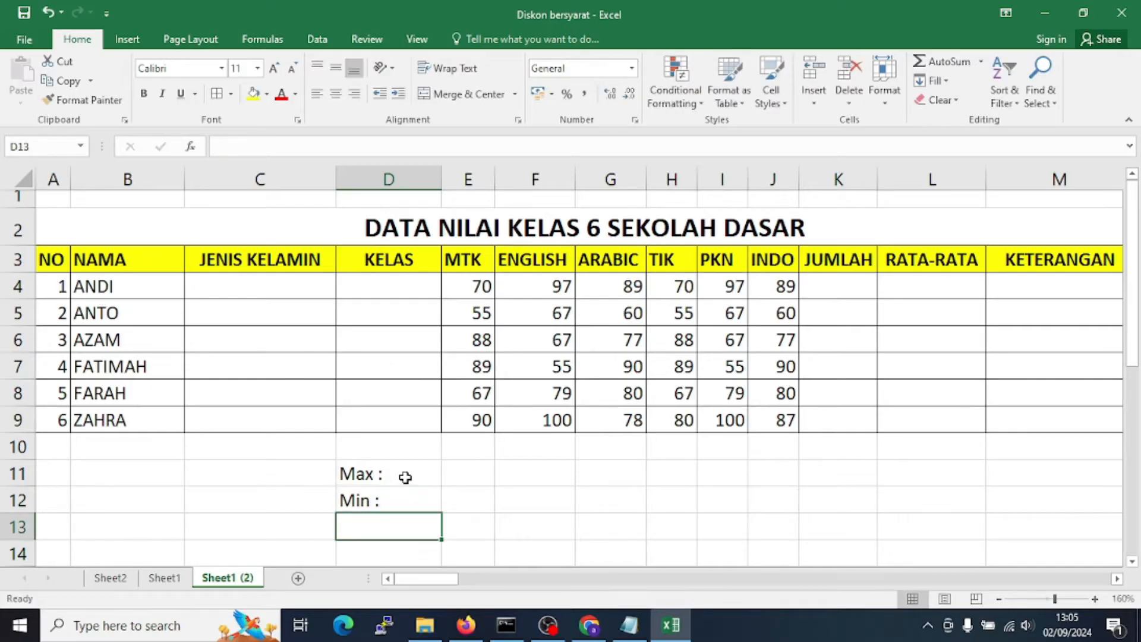
Right-align the Max and Min labels in D11:D12
left_click_drag(396, 479, 389, 497)
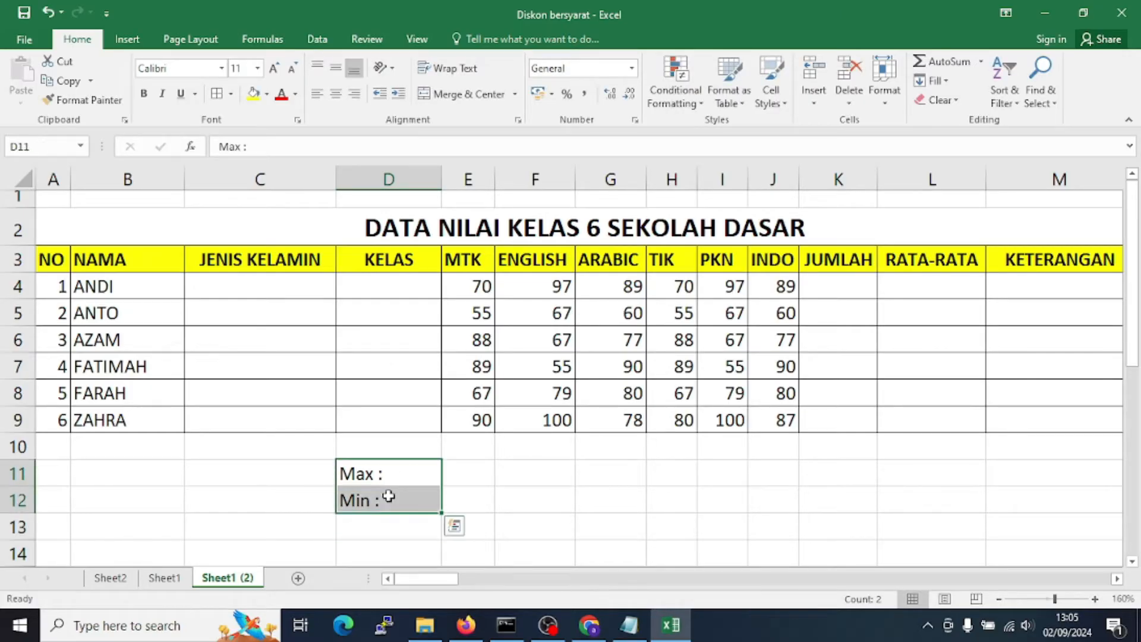
left_click(355, 95)
left_click(470, 502)
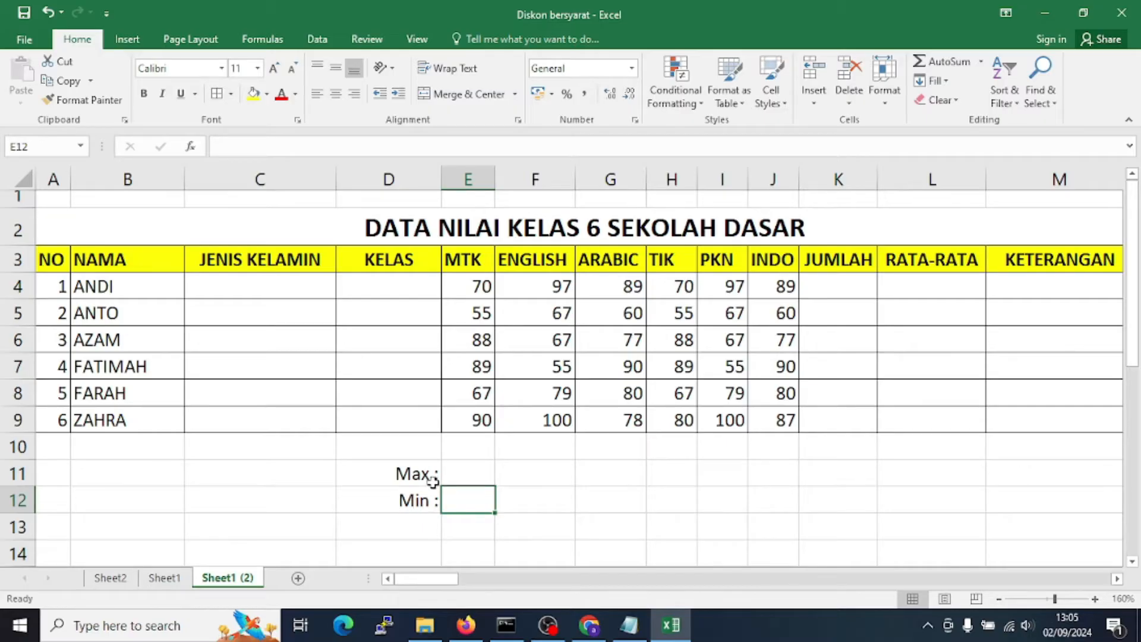
left_click(546, 511)
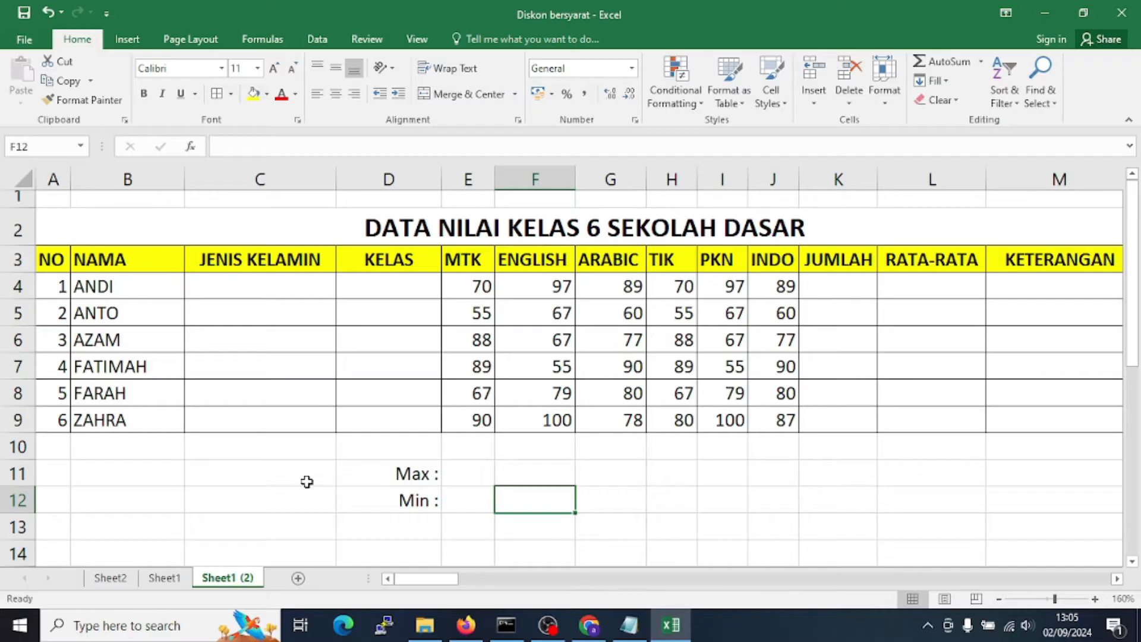
Enter "laki laki" as the JENIS KELAMIN for the first student in C4
left_click(247, 291)
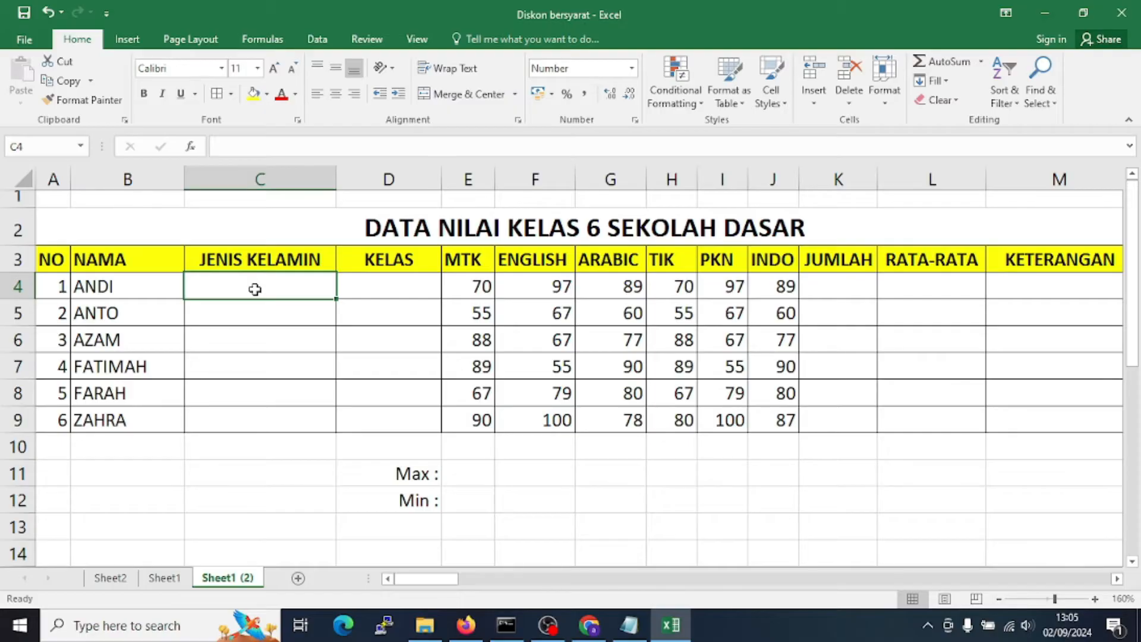
type("la")
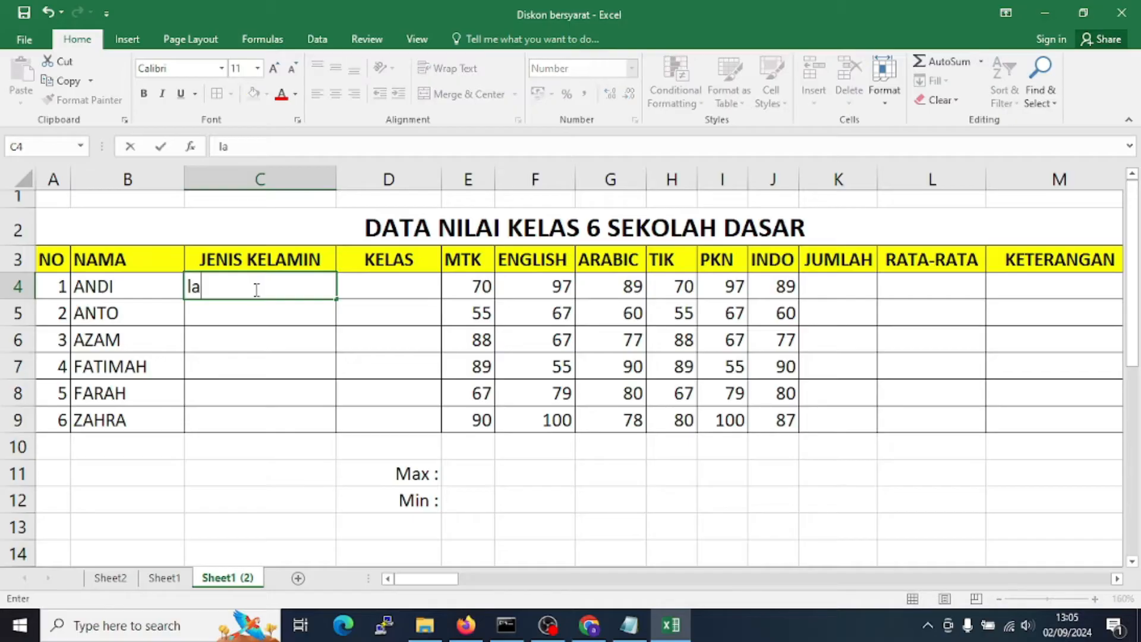
type("ki laki")
key("Return")
type("co")
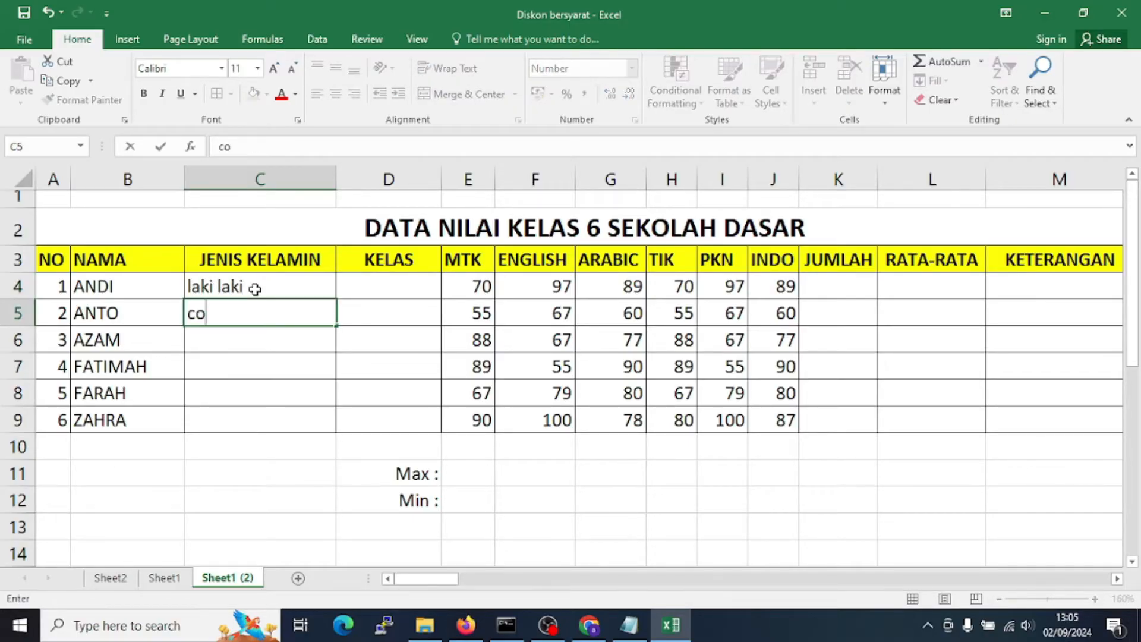
type("wo")
key("BackSpace")
key("BackSpace")
key("BackSpace")
key("BackSpace")
key("Escape")
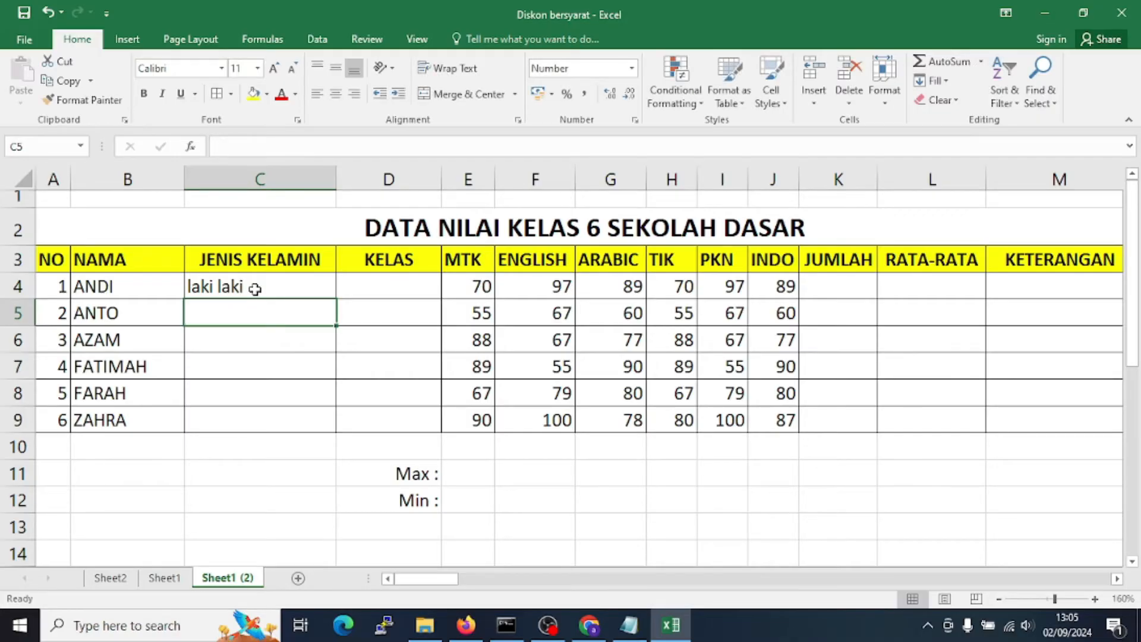
Clear the manually entered gender from cell C4
key("Up")
key("Down")
key("Up")
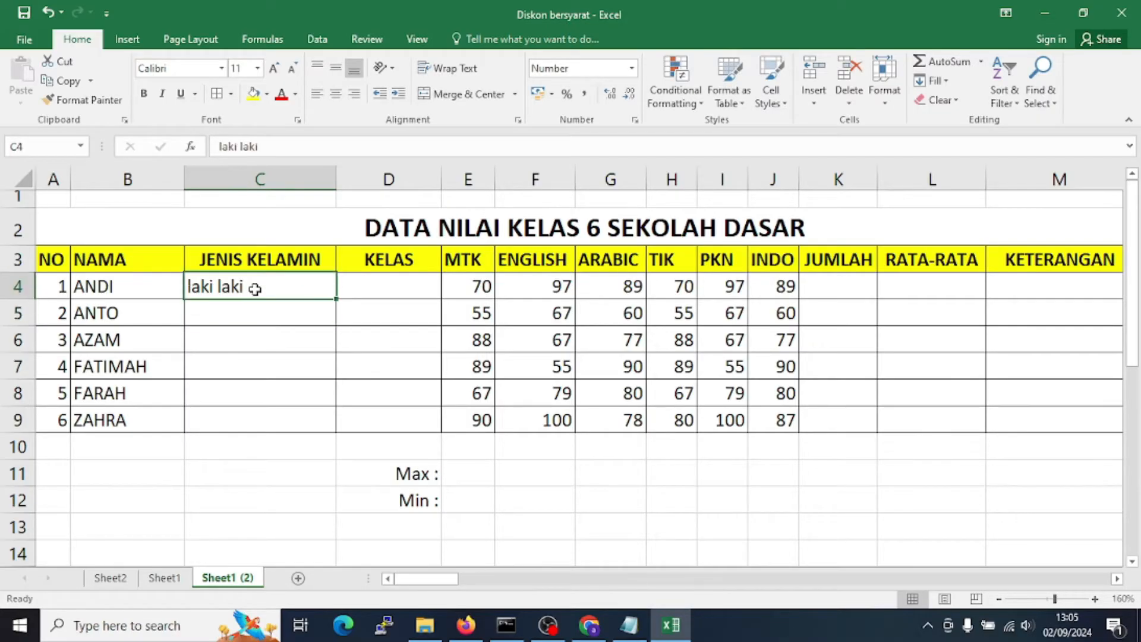
key("Delete")
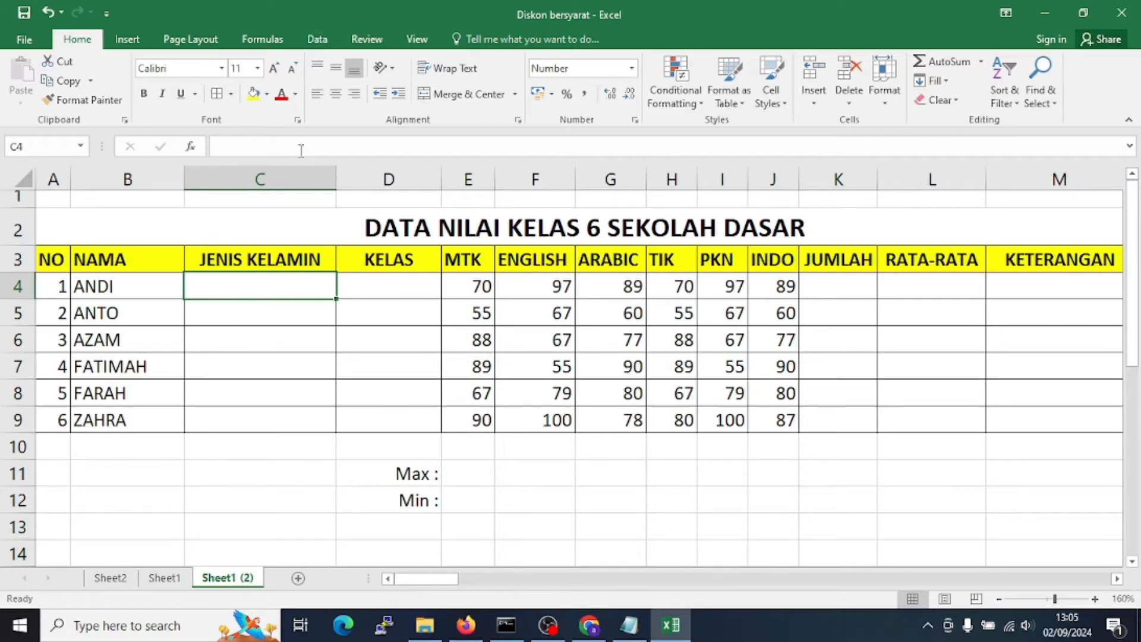
left_click(251, 351)
left_click_drag(251, 293, 269, 415)
left_click(313, 500)
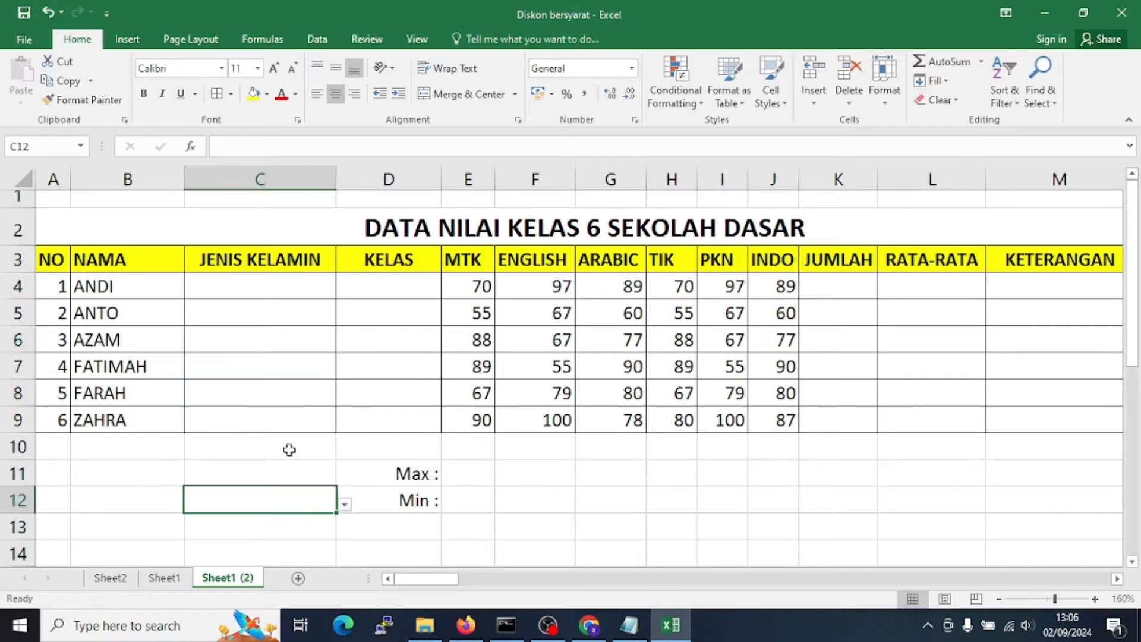
Open Data Validation for the JENIS KELAMIN cells C4:C9 and set the allowed values to List
left_click(280, 288)
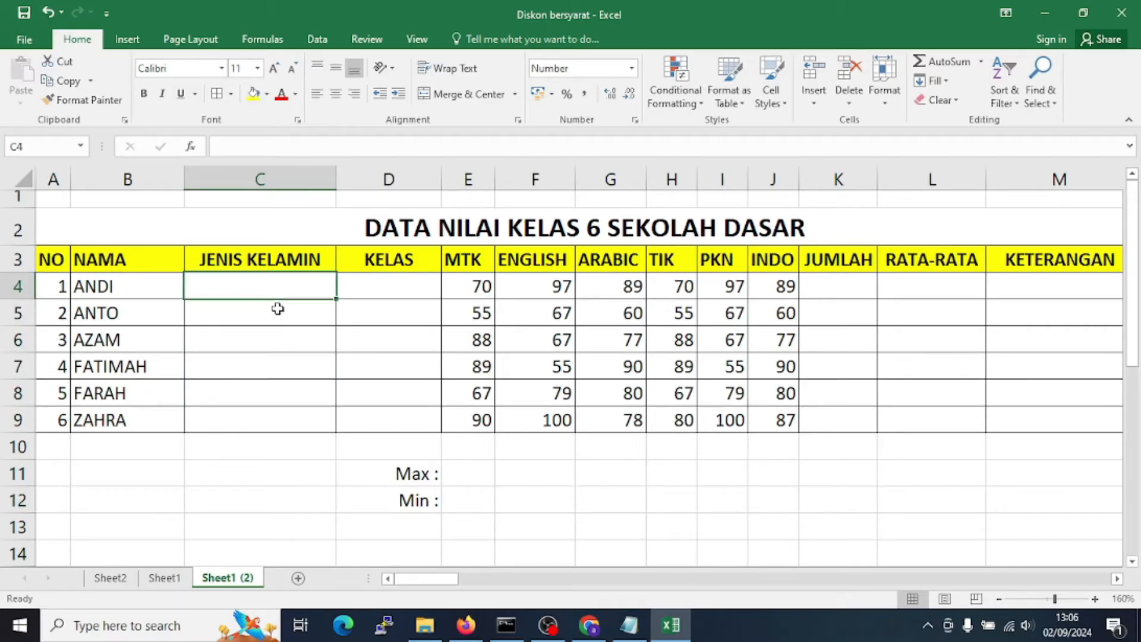
left_click(261, 422, "shift")
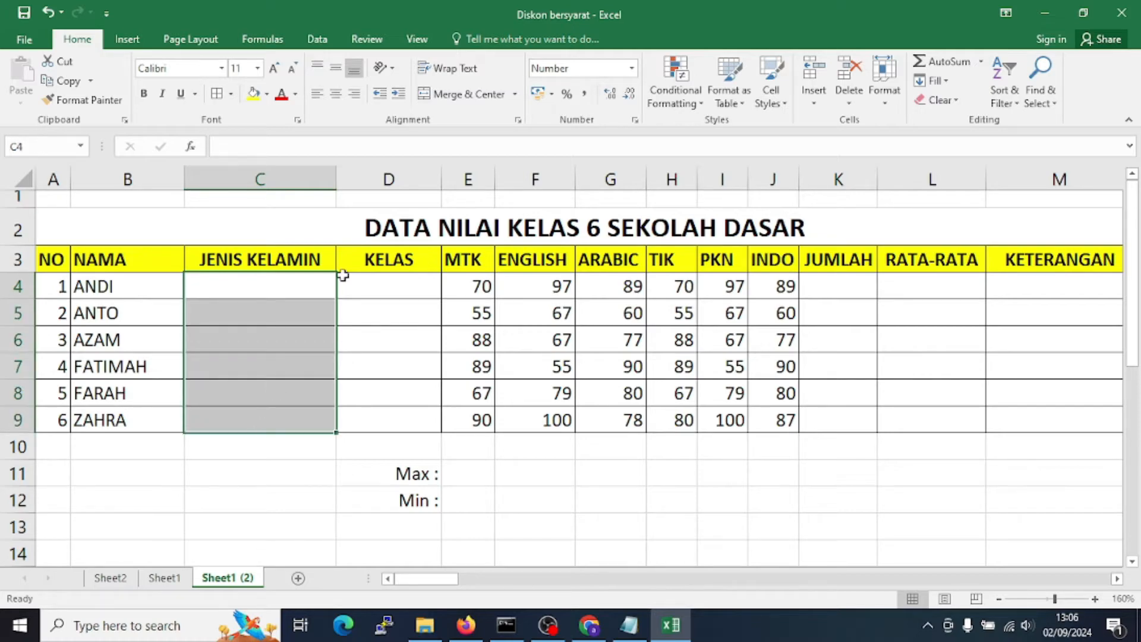
left_click(317, 39)
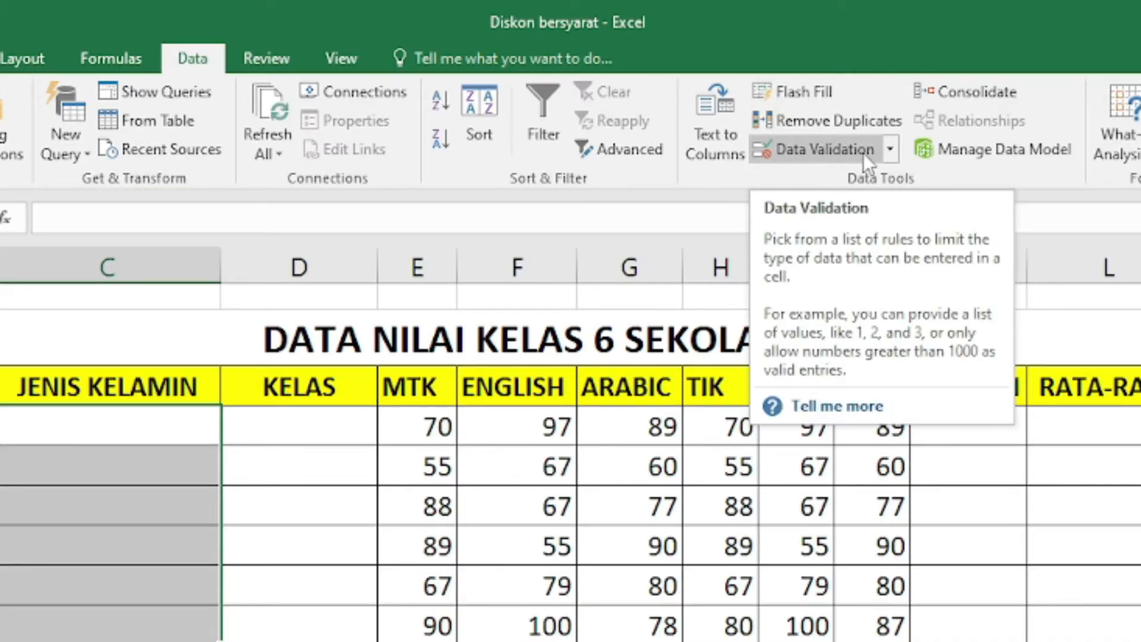
left_click(884, 149)
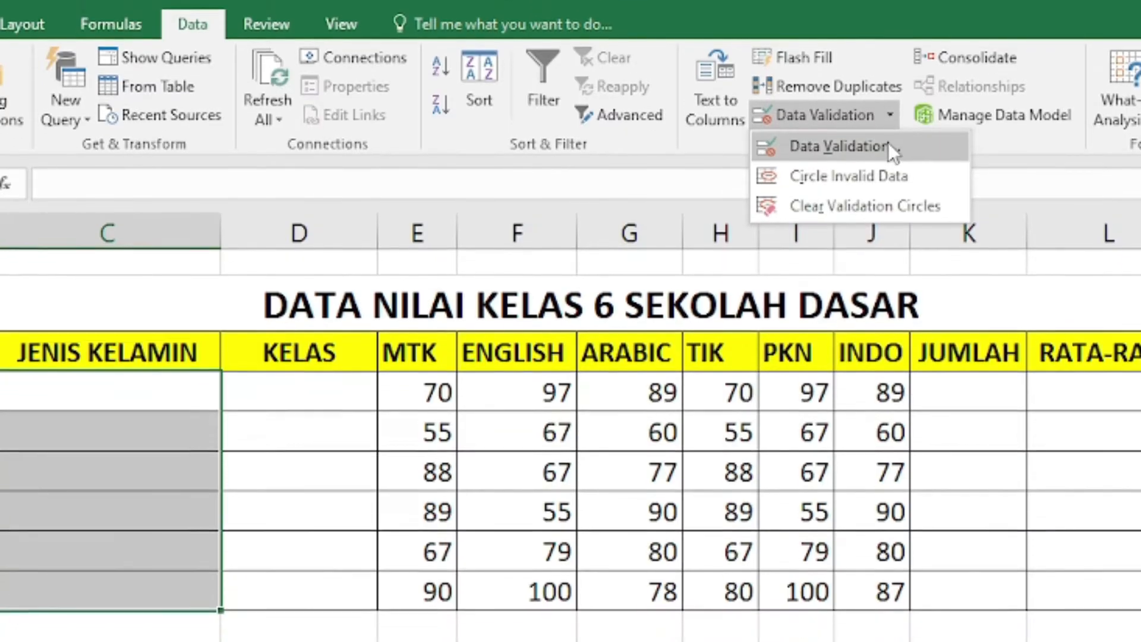
left_click(888, 179)
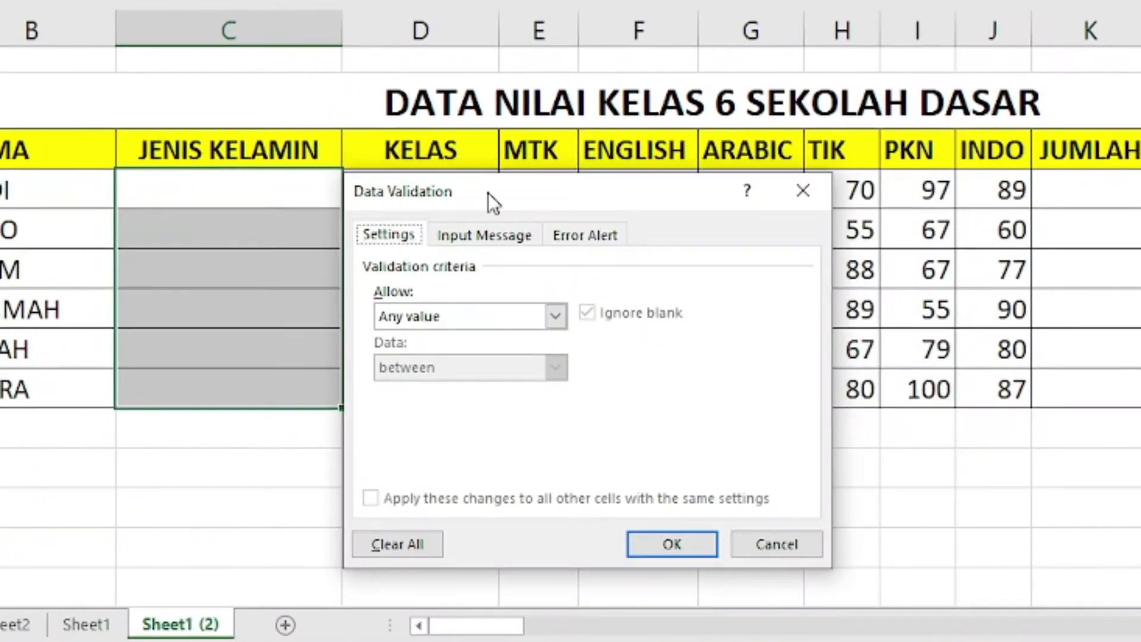
left_click_drag(487, 192, 490, 192)
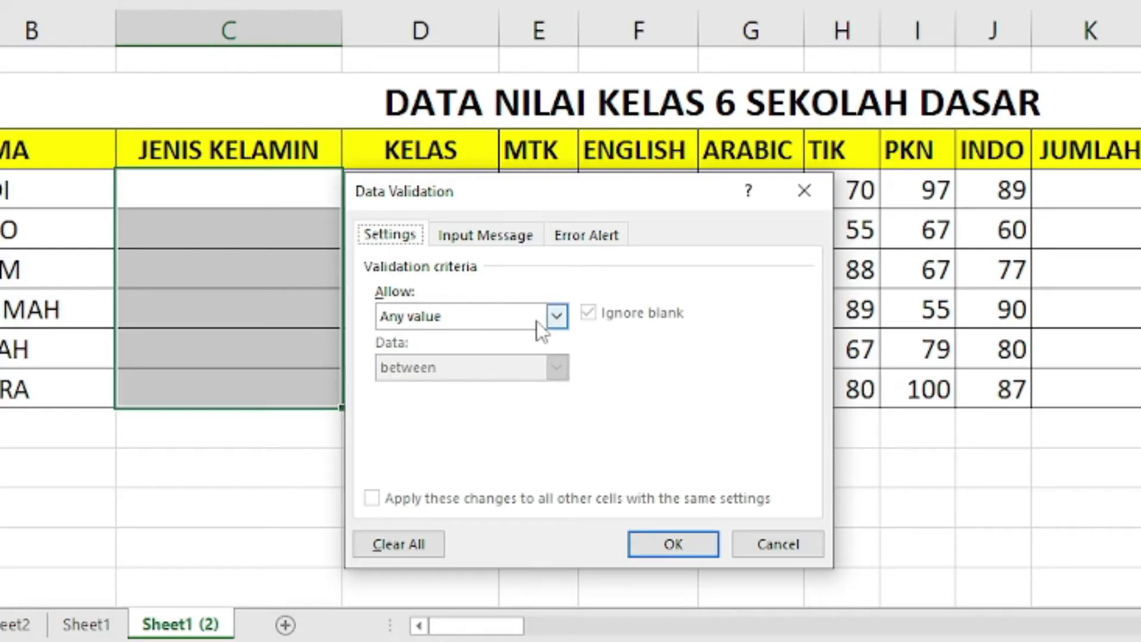
left_click(559, 318)
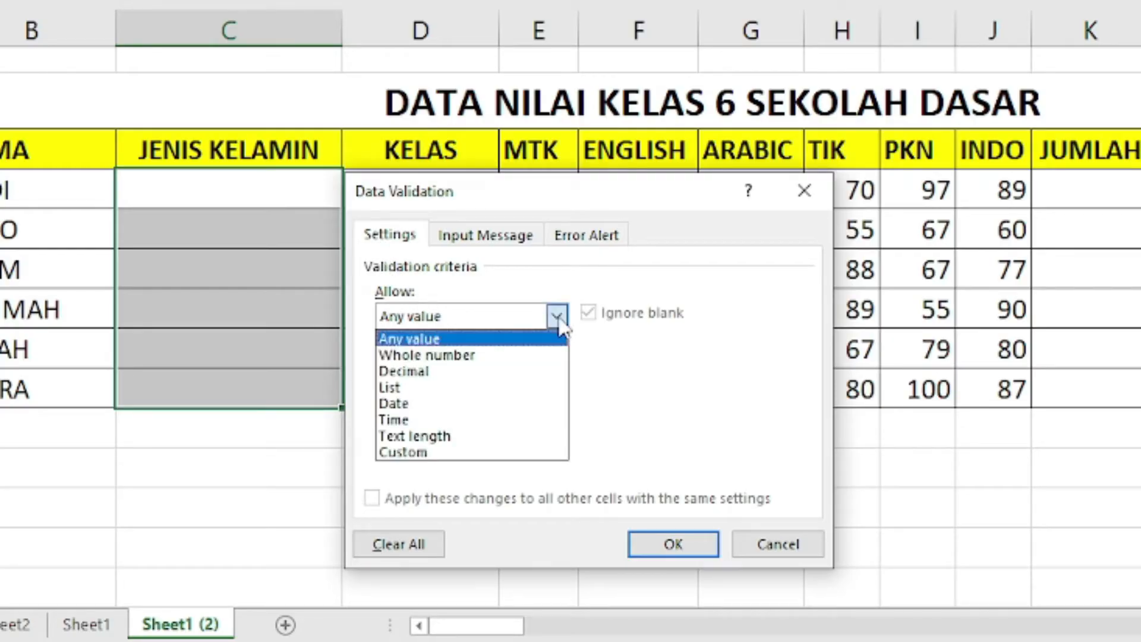
left_click(455, 403)
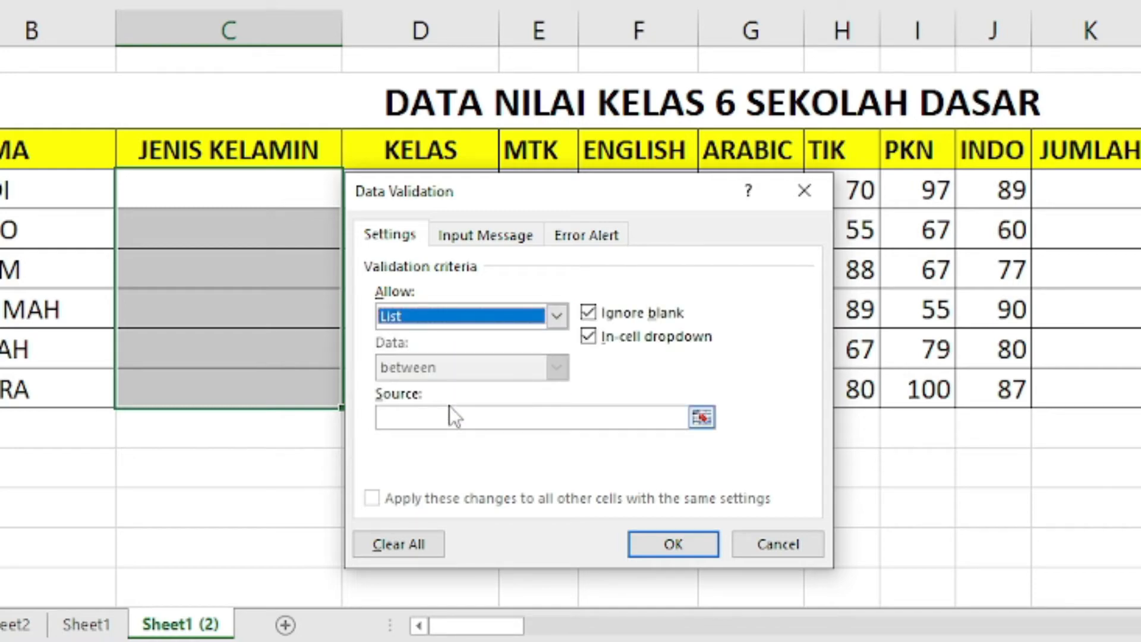
Enter "LAKI LAKI; PEREMPUAN" as the validation list source and apply the rule to C4:C9
left_click(424, 419)
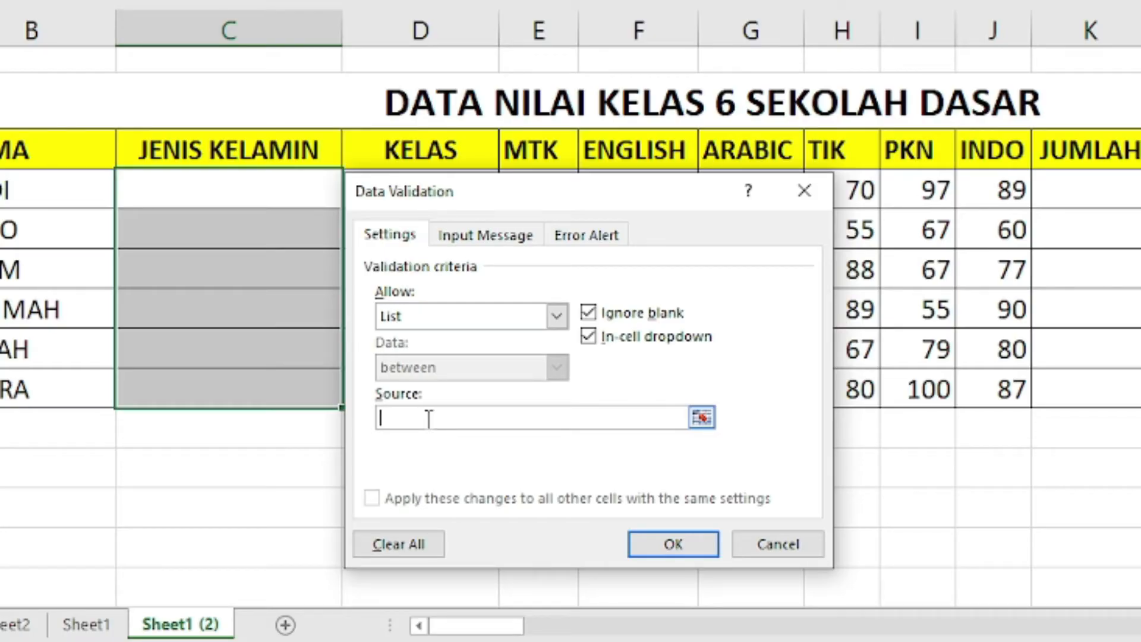
type("LAKI LAKI; PEREMPU")
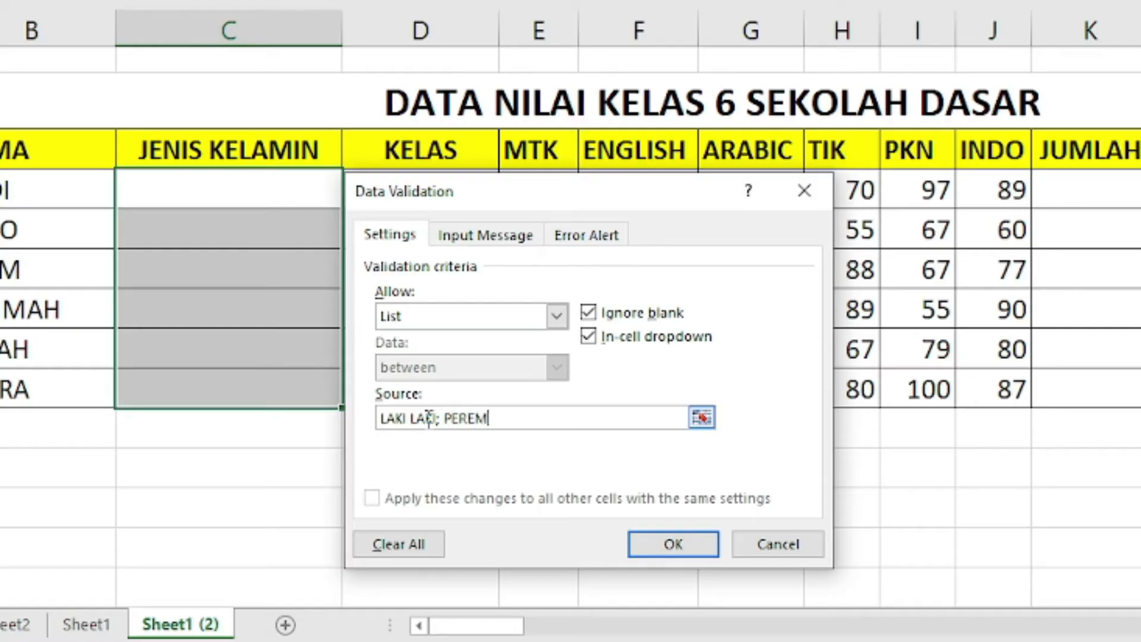
type("AN")
left_click(674, 544)
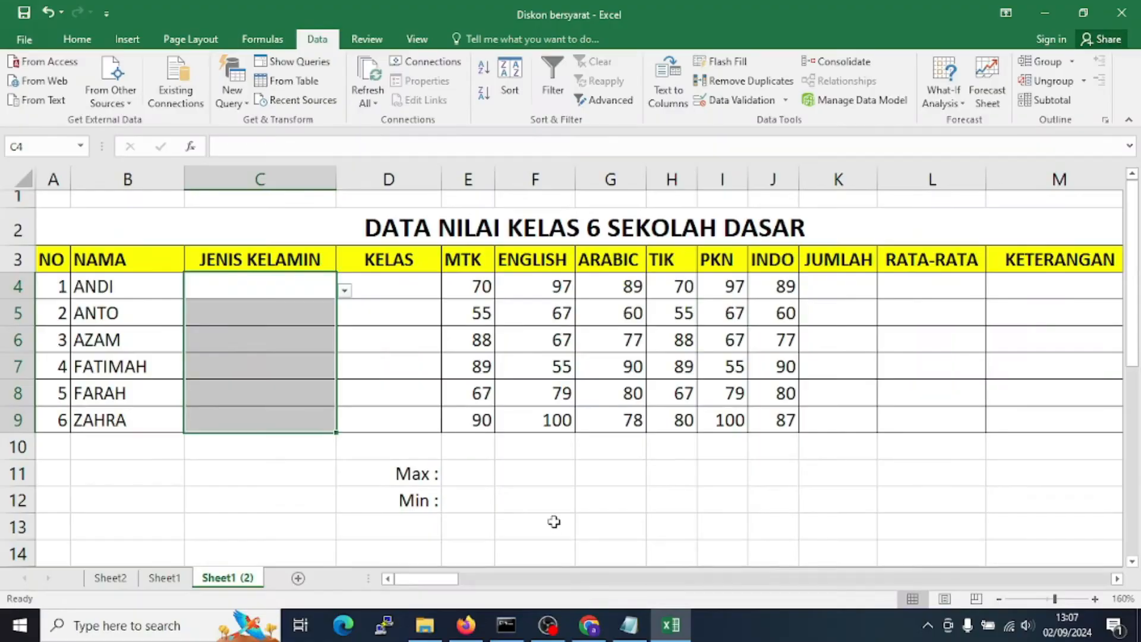
left_click(554, 522)
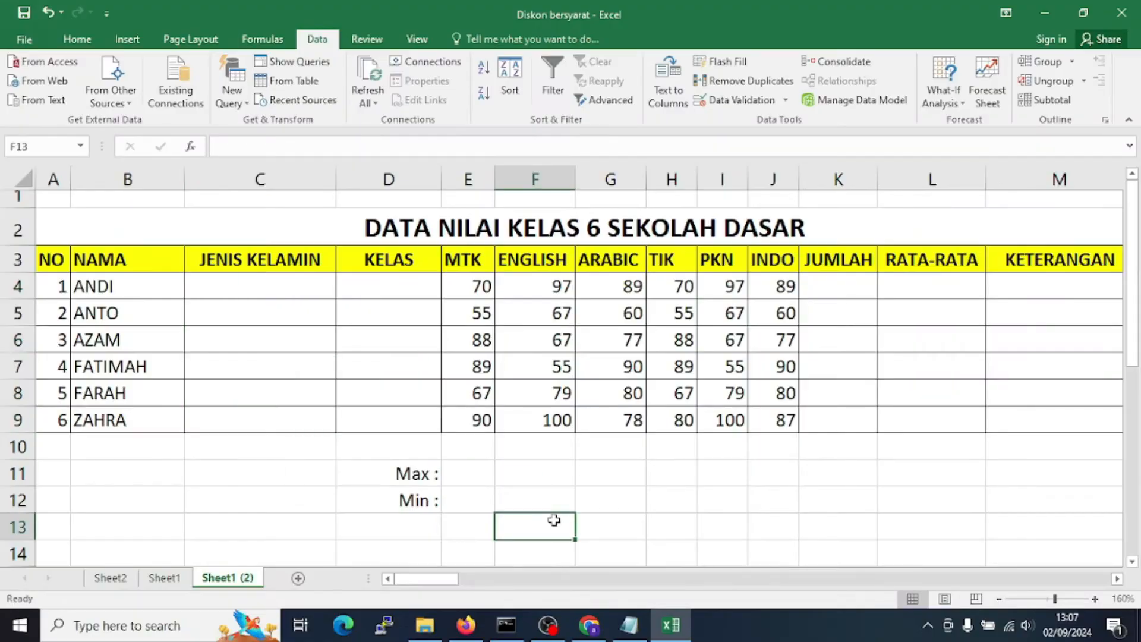
Check the JENIS KELAMIN cells C4:C6 for a drop-down and view the choices offered in C4
left_click(315, 286)
left_click(312, 311)
left_click(312, 343)
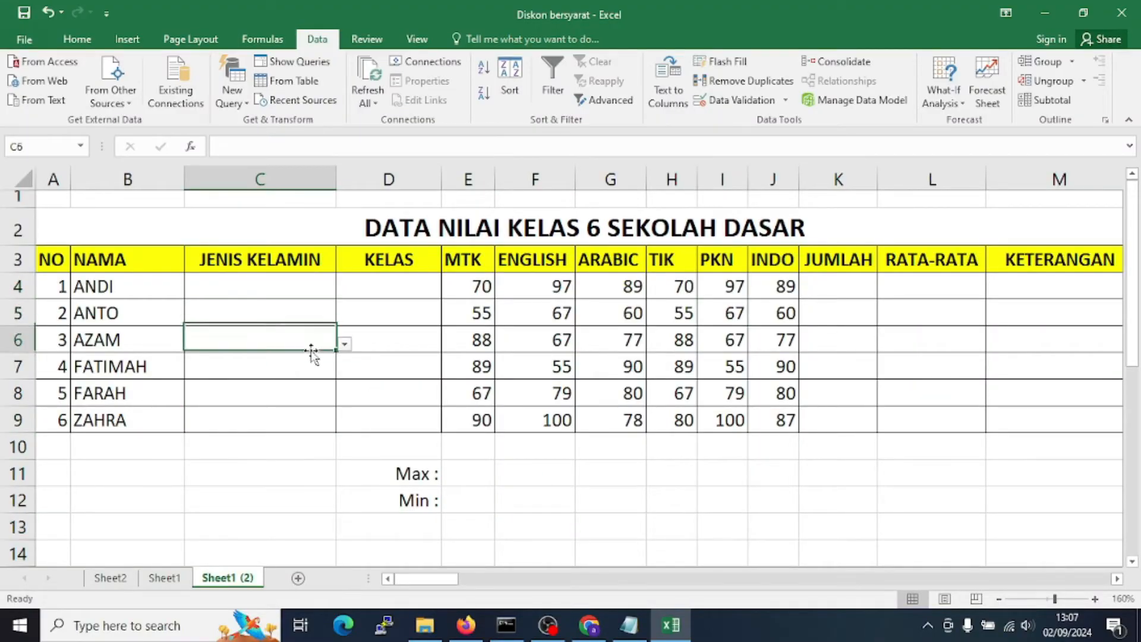
left_click(313, 289)
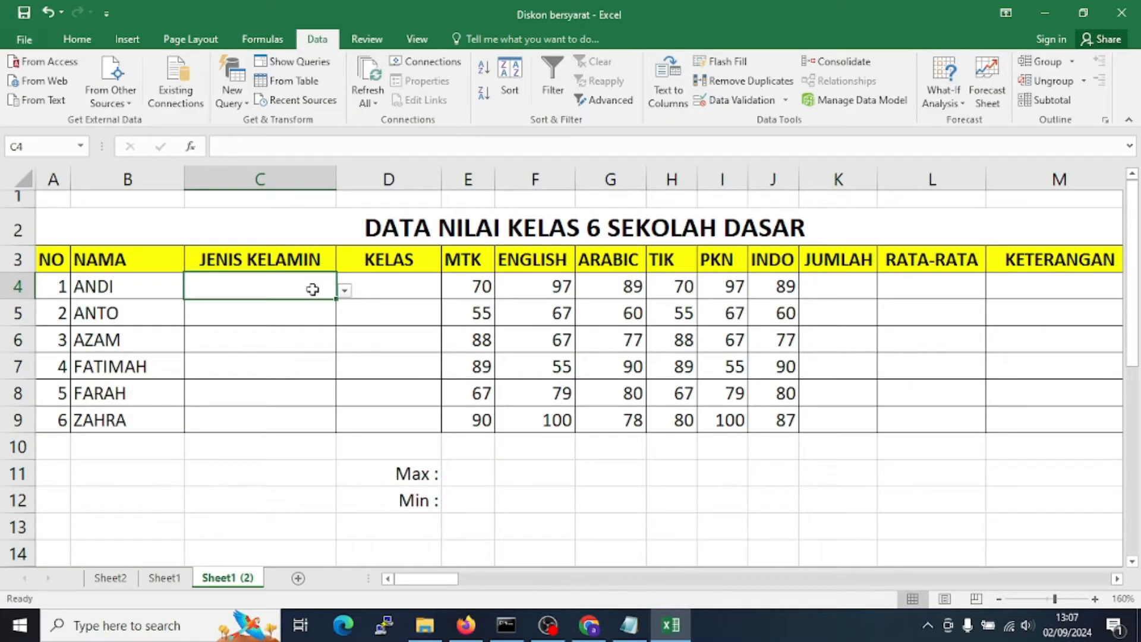
left_click(346, 293)
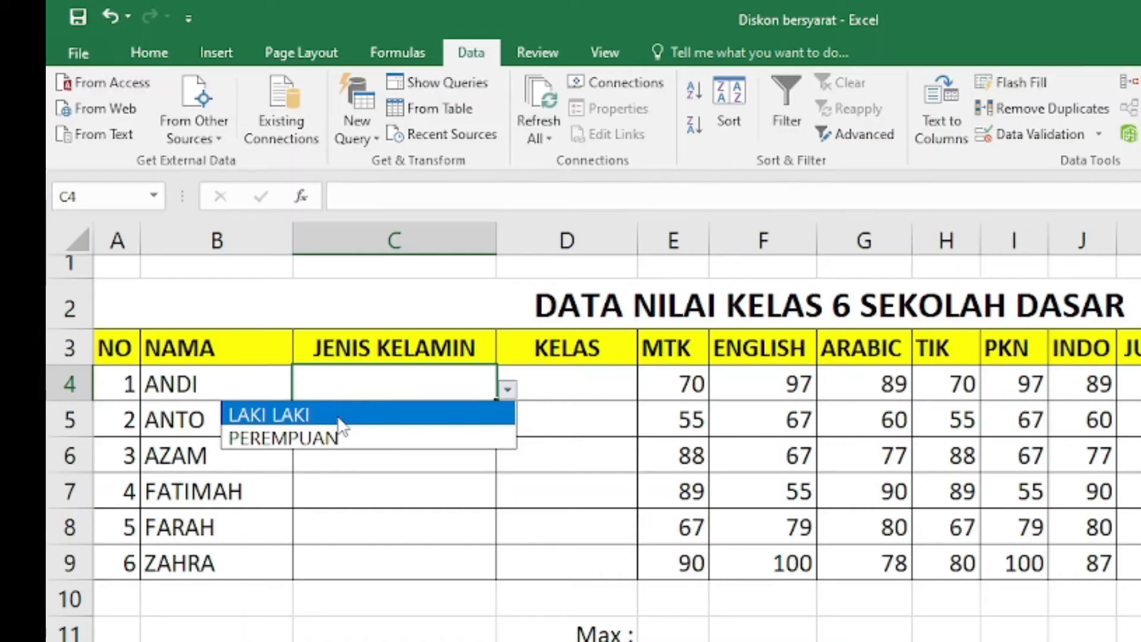
Try to enter the unlisted values "FE" and "COWOK" in C4 to test the validation rule
left_click(364, 381)
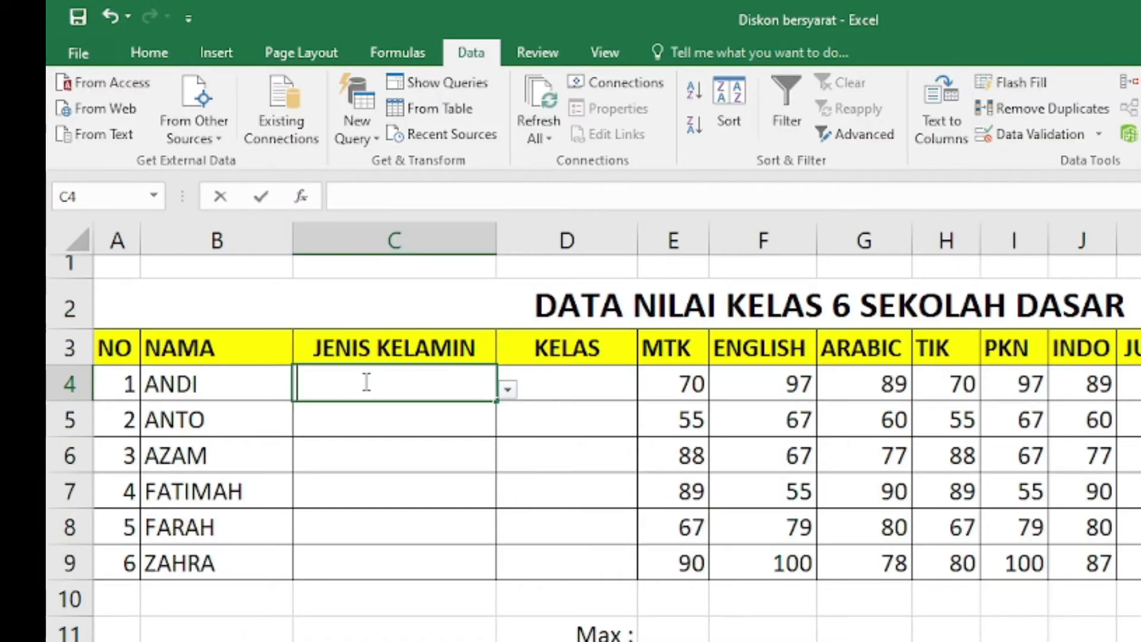
type("FE")
key("Return")
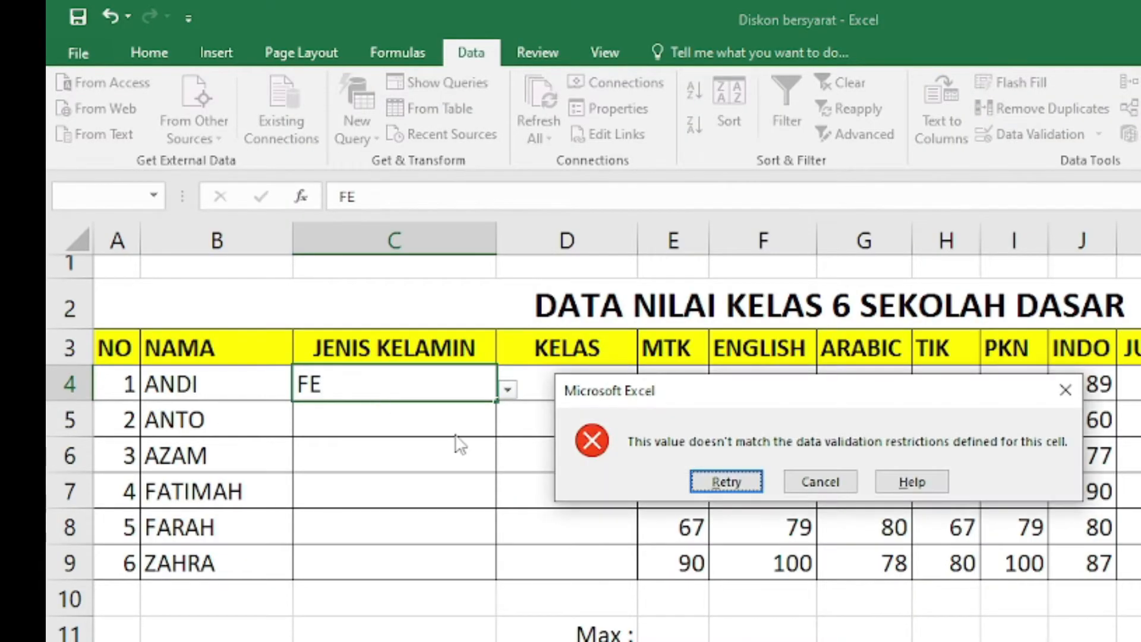
left_click(816, 484)
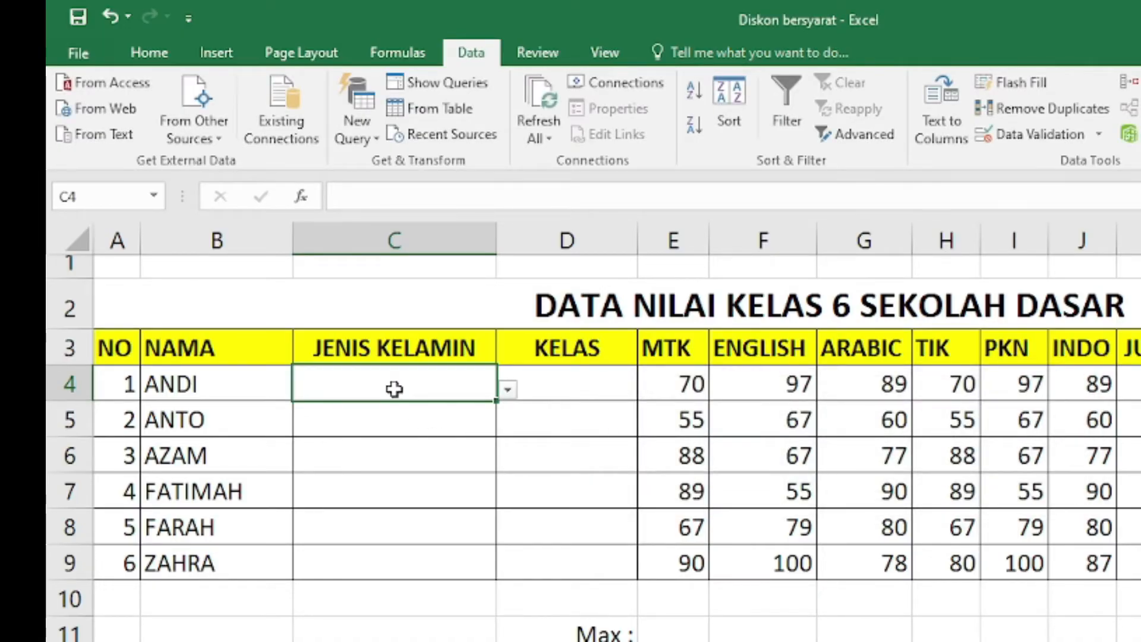
type("COWOK")
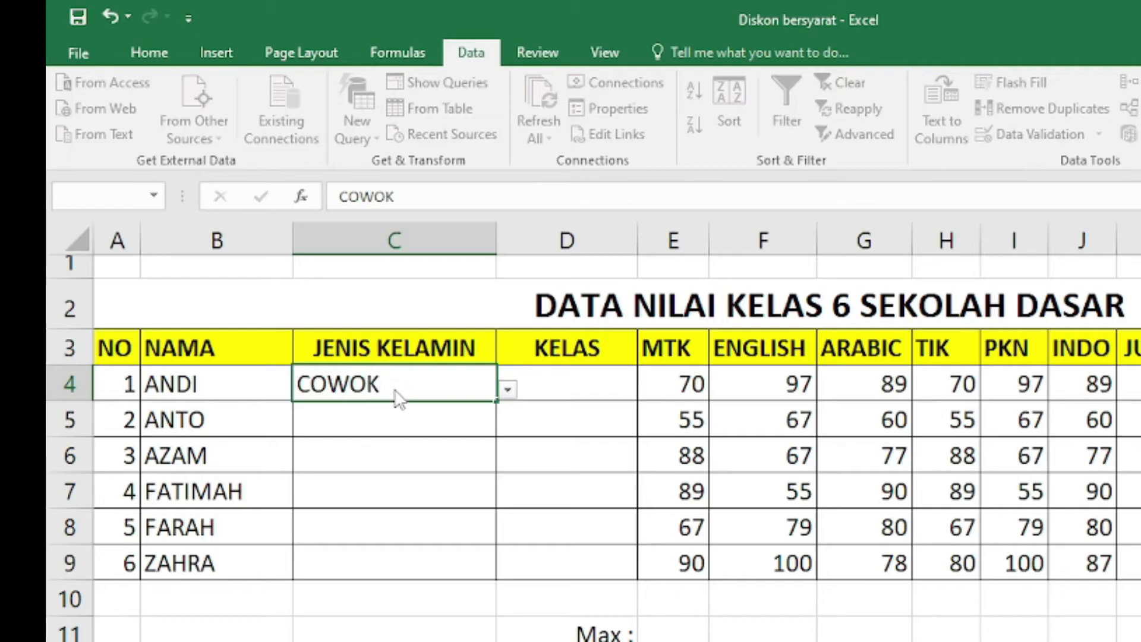
key("Return")
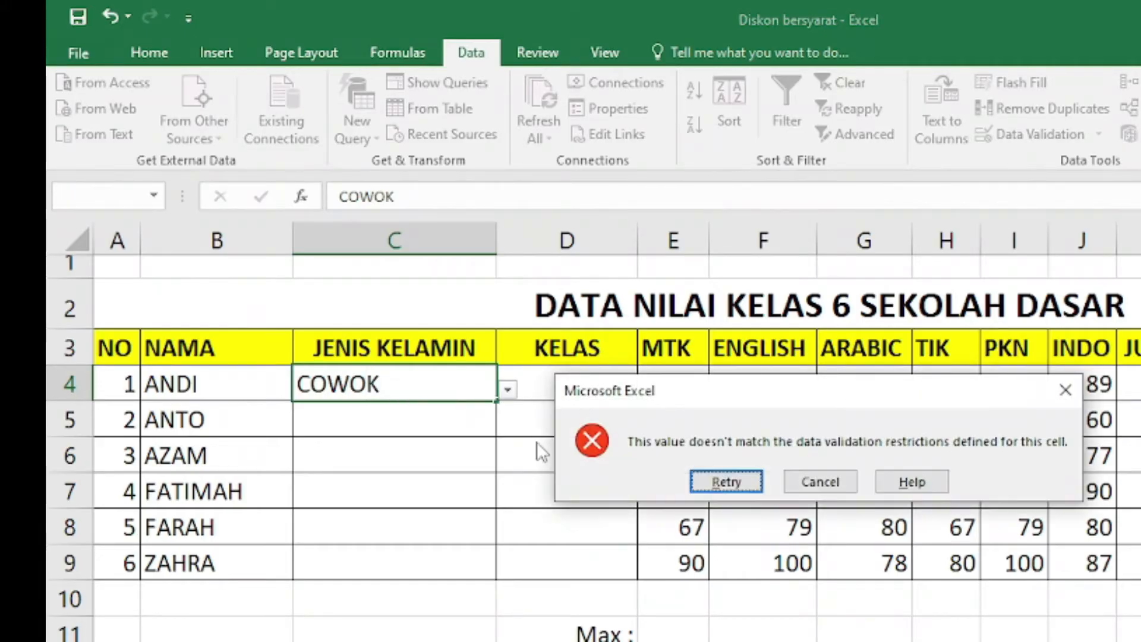
left_click(829, 483)
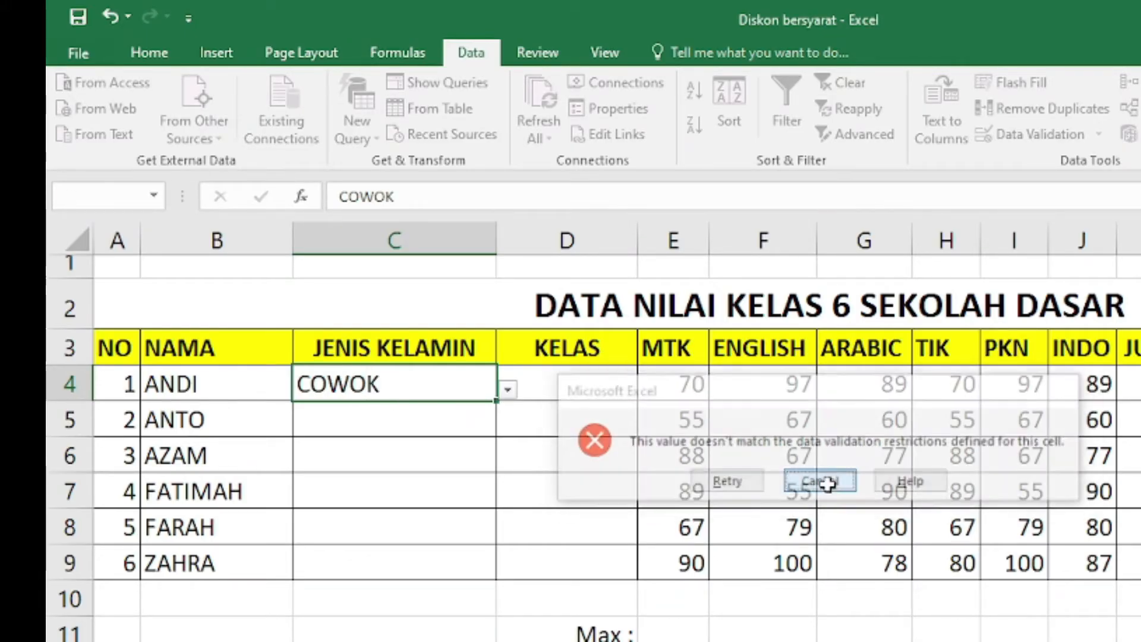
Choose LAKI LAKI for C4 and PEREMPUAN for C5 from the validation list
left_click(507, 391)
left_click(434, 411)
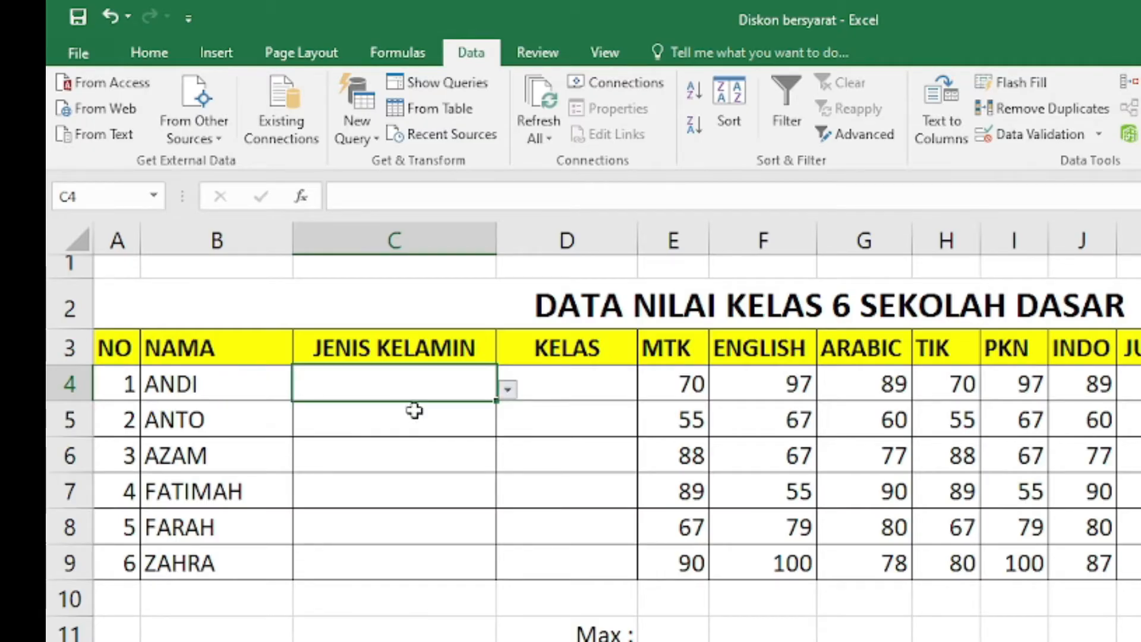
left_click(412, 425)
left_click(507, 426)
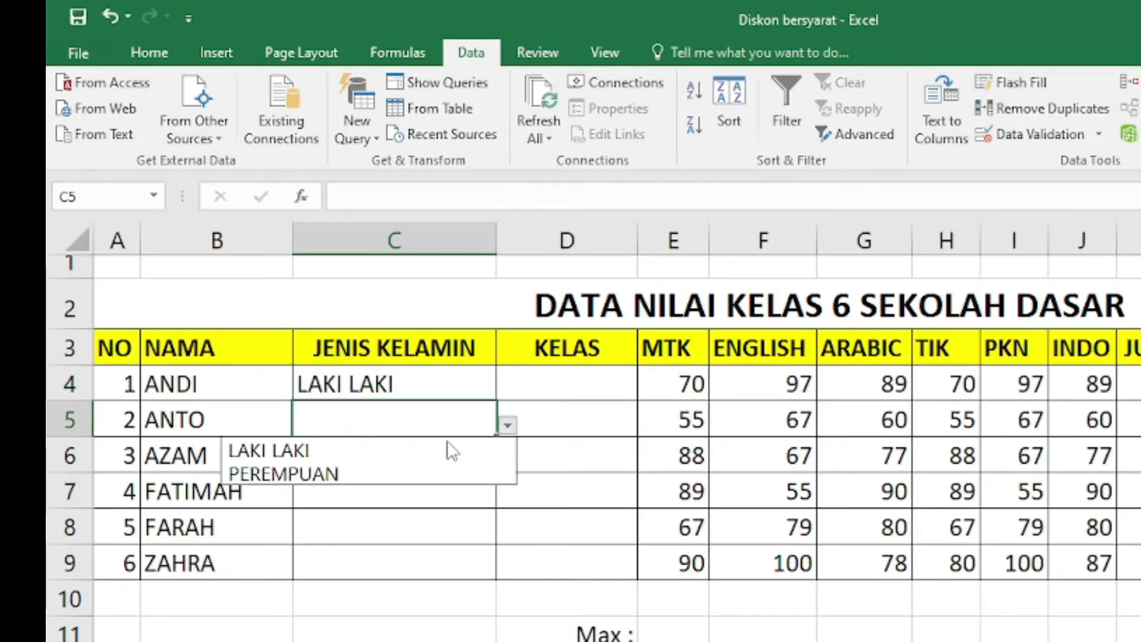
left_click(394, 471)
Choose LAKI LAKI from the validation list for C6 and change C5 to LAKI LAKI
left_click(418, 460)
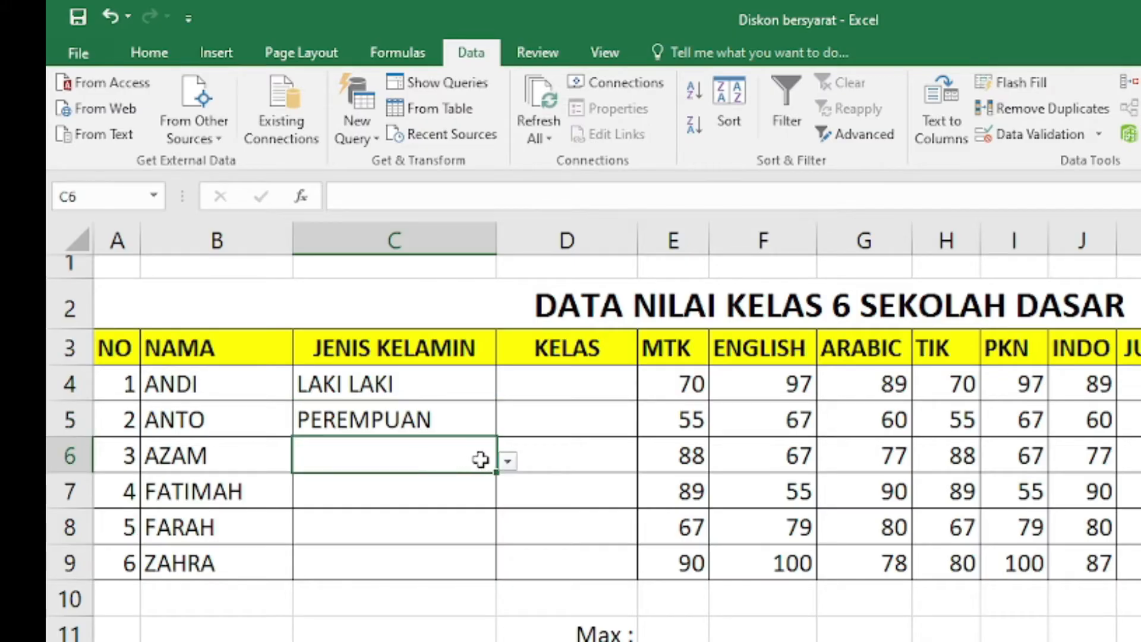
left_click(511, 468)
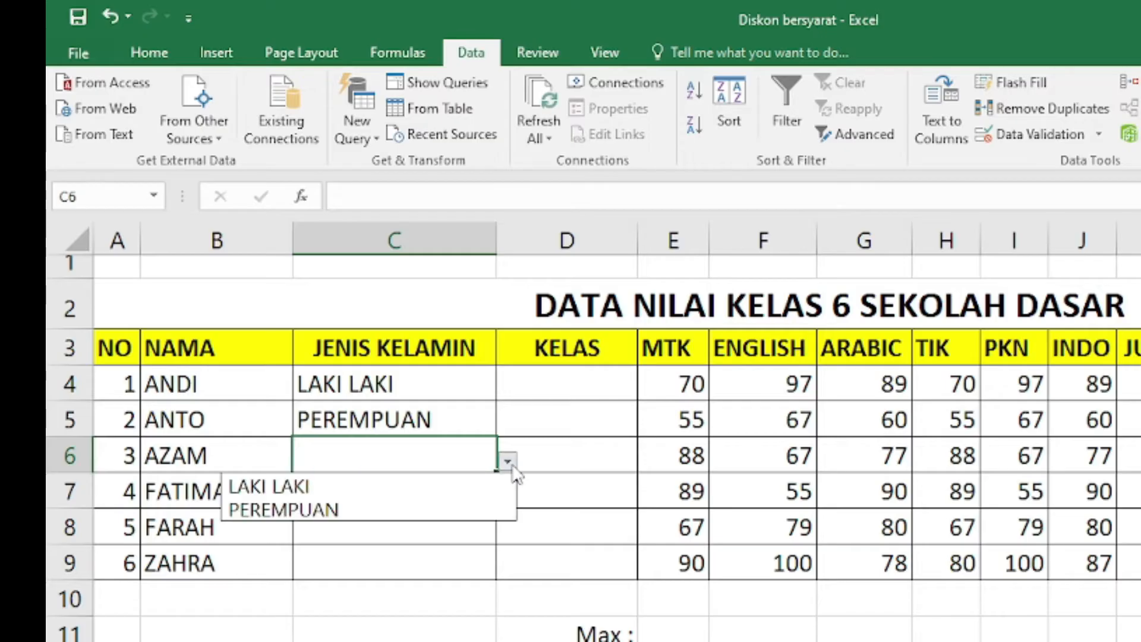
left_click(446, 483)
left_click(458, 427)
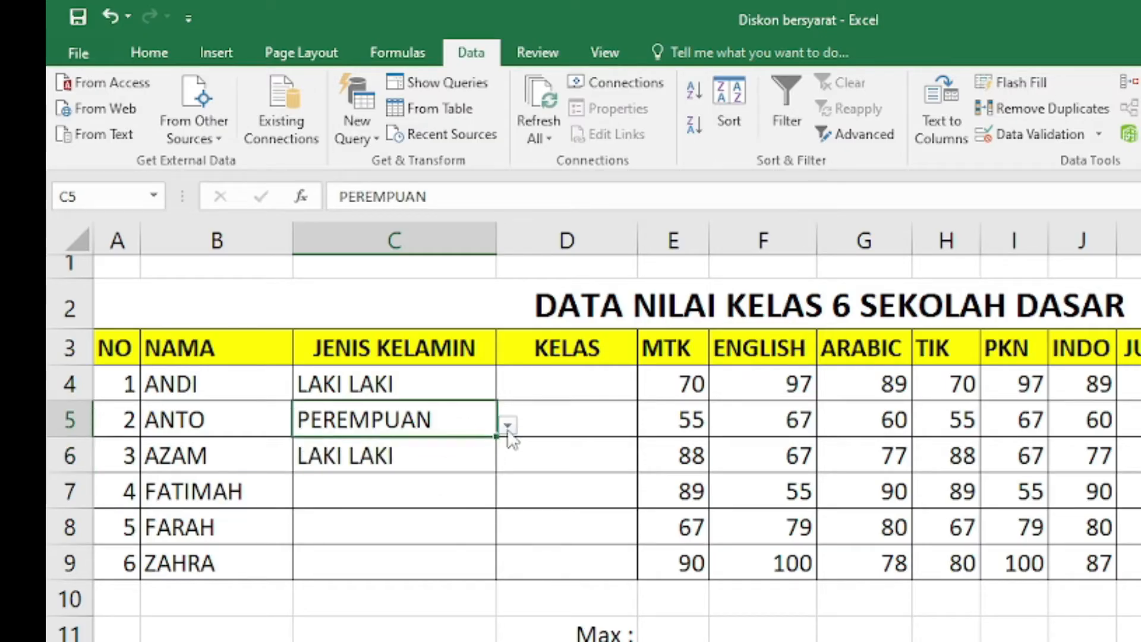
left_click(509, 432)
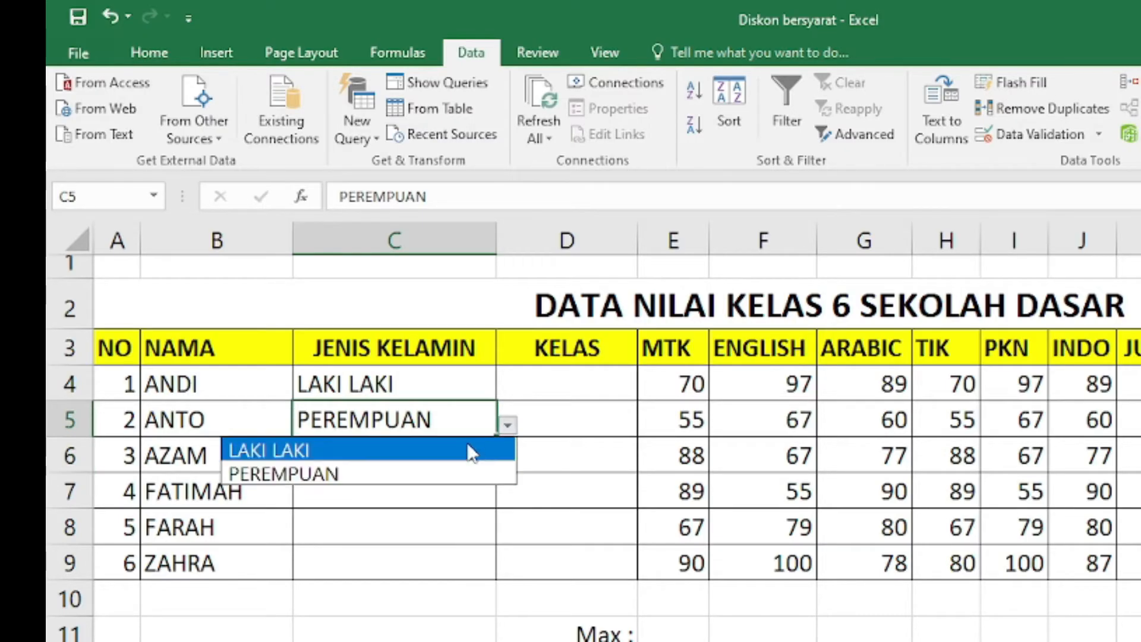
left_click(465, 443)
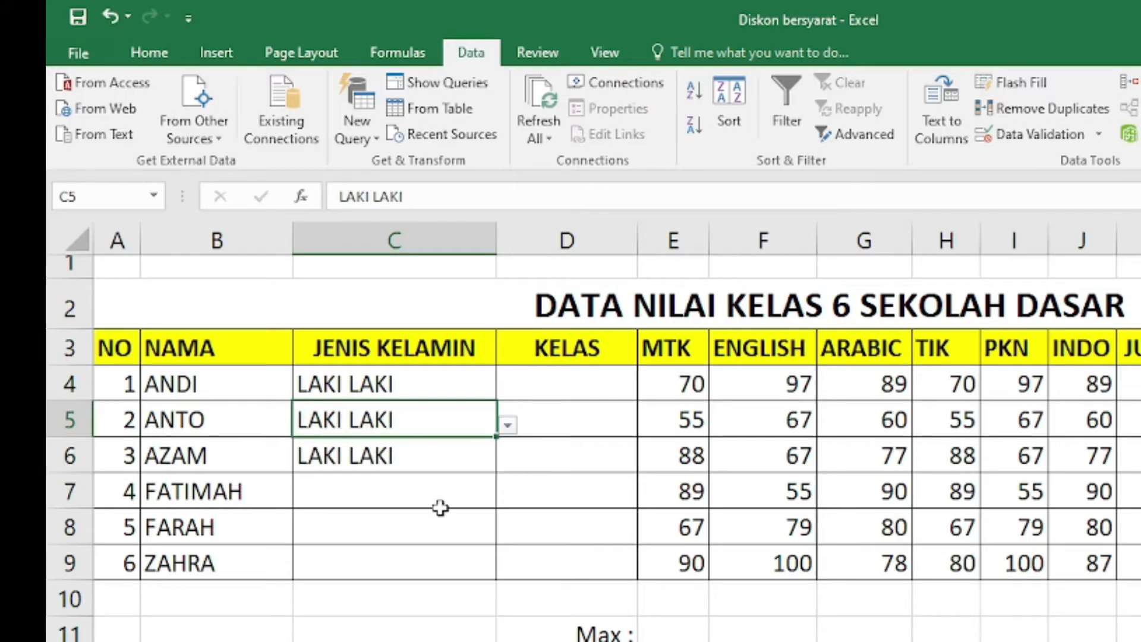
Copy the blank KELAS cells D7:D9 over C7:C9 to remove the gender drop-down from those cells
left_click(439, 489)
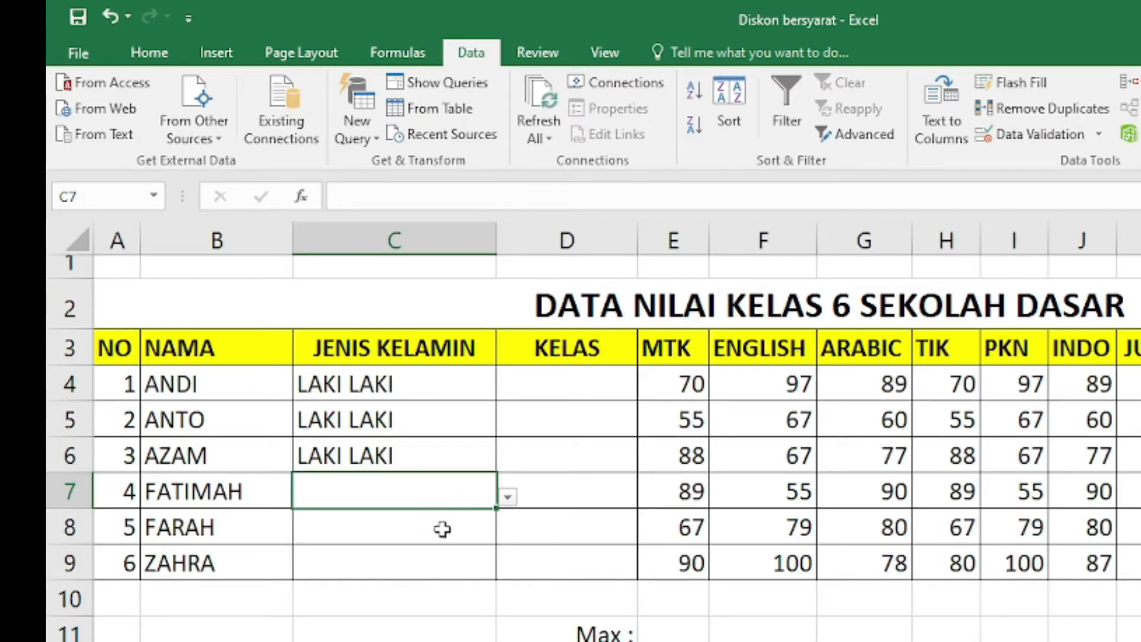
left_click(437, 554)
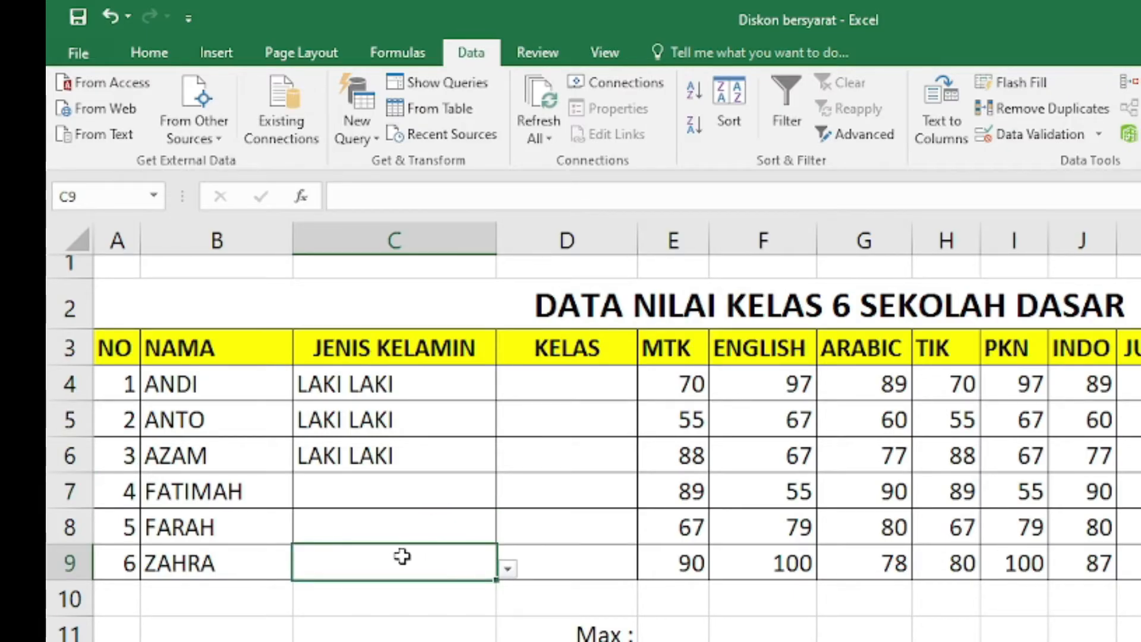
left_click(462, 489)
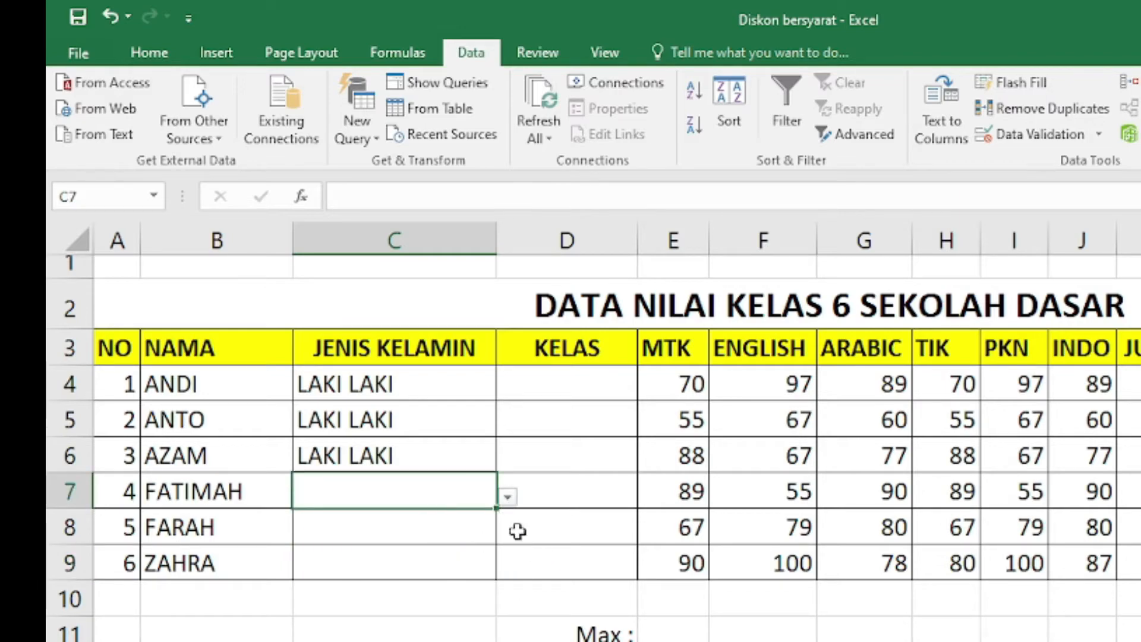
left_click(565, 497)
left_click(558, 555, "shift")
key("ctrl+c")
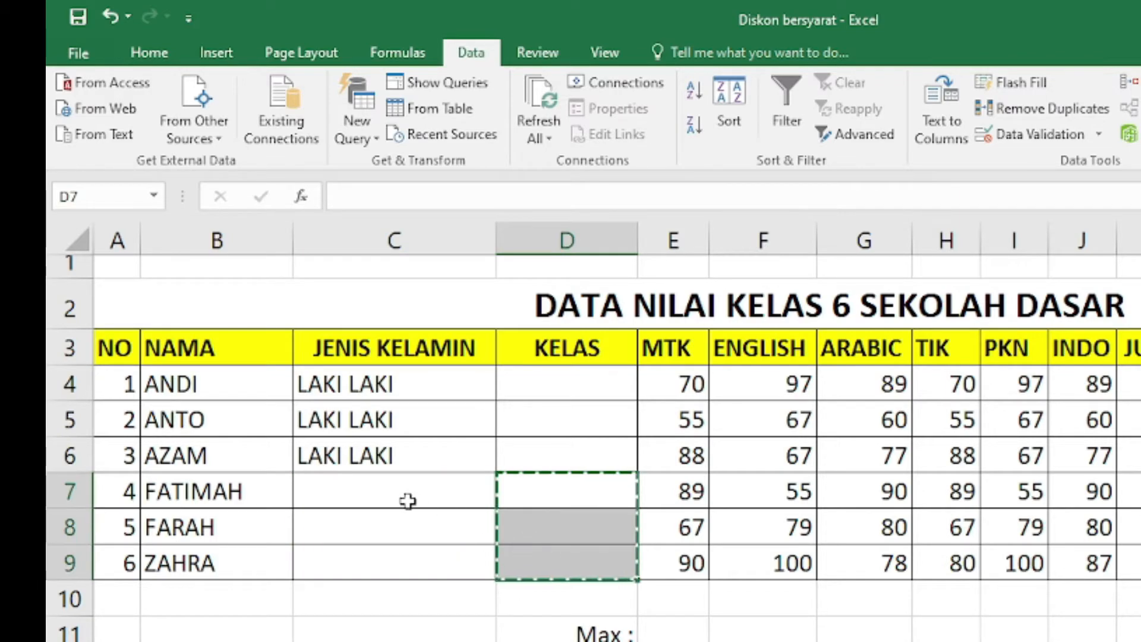
left_click(407, 499)
key("ctrl+v")
Compare C7 with C6 and the neighbouring KELAS cells to check which ones still offer the drop-down
left_click(416, 641)
left_click(439, 490)
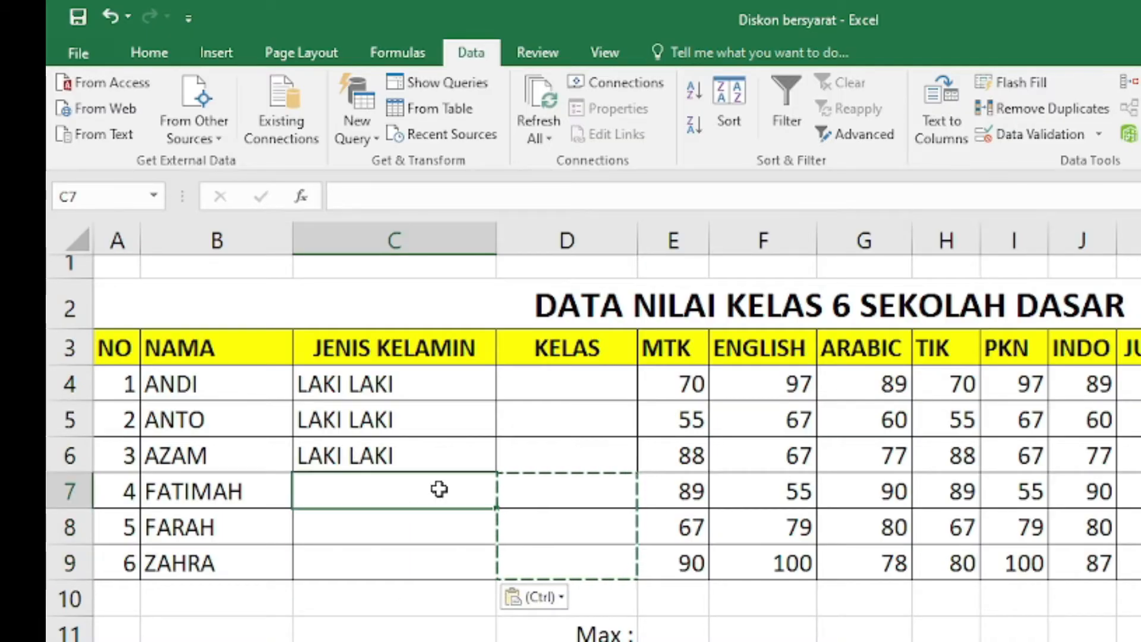
left_click(446, 441)
left_click(415, 489)
left_click(519, 493)
left_click(479, 459)
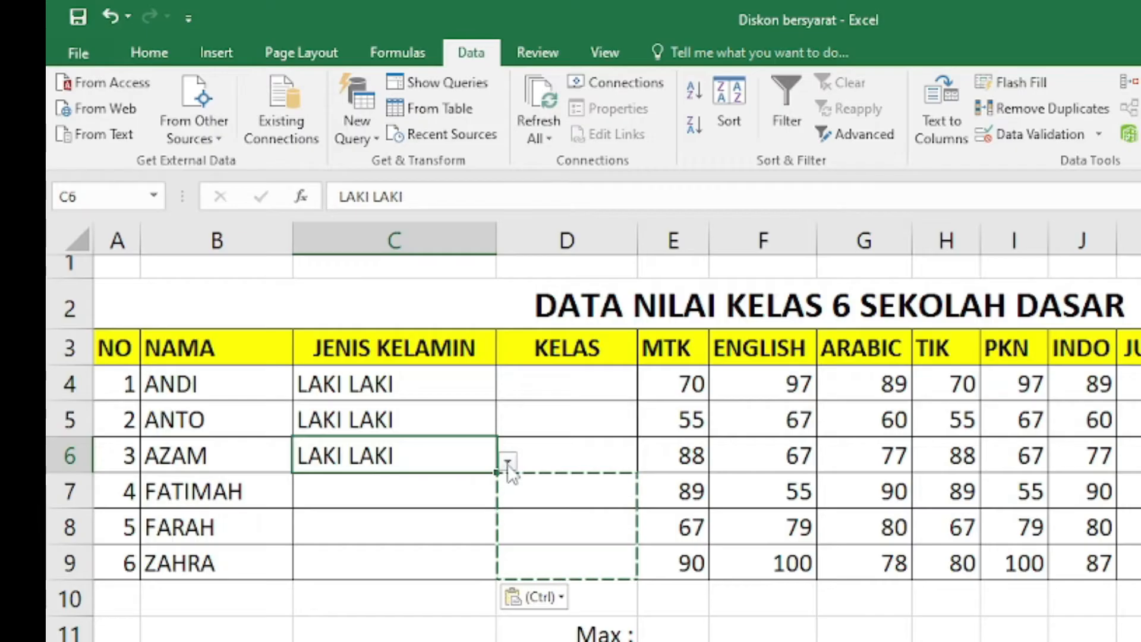
left_click(572, 458)
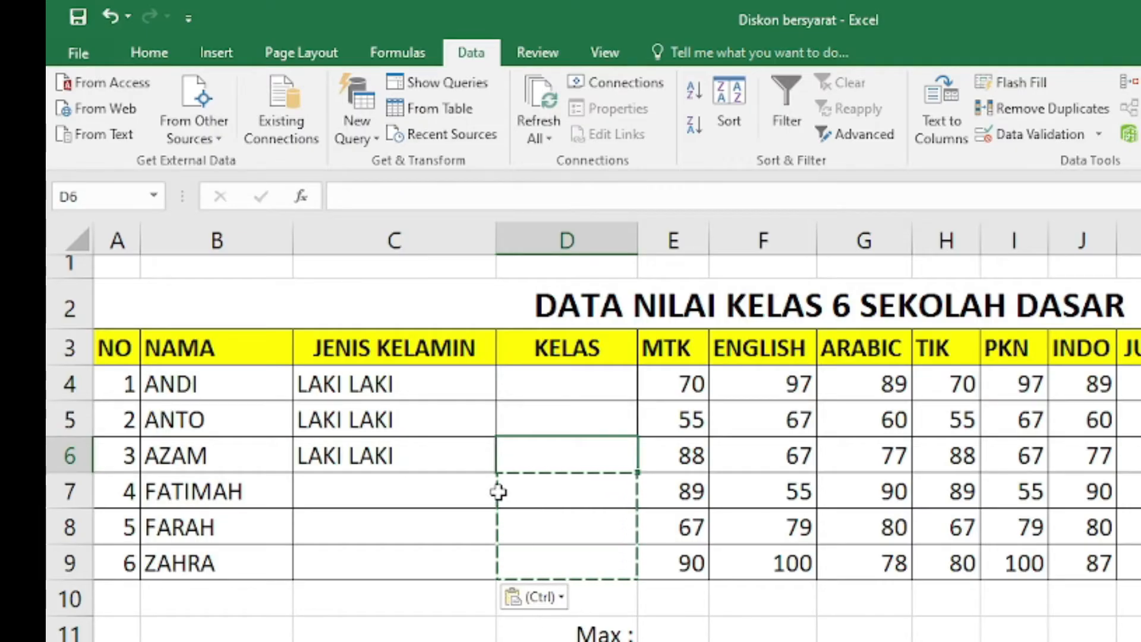
Fill LAKI LAKI and its validation drop-down from C6 down through C9
left_click(1014, 641)
key("Escape")
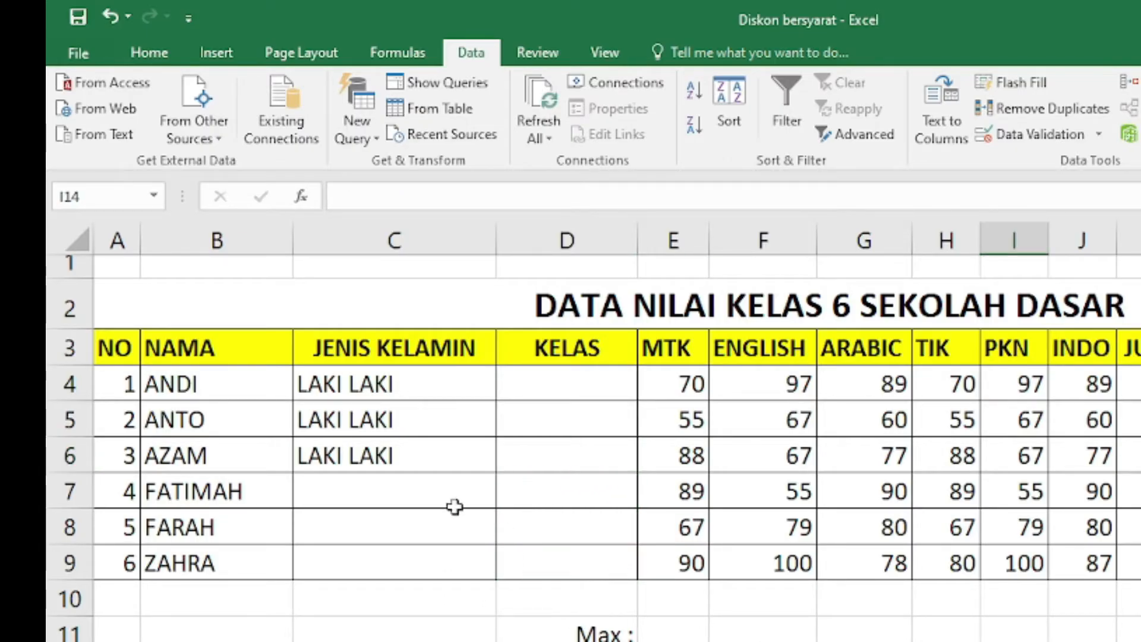
left_click(453, 458)
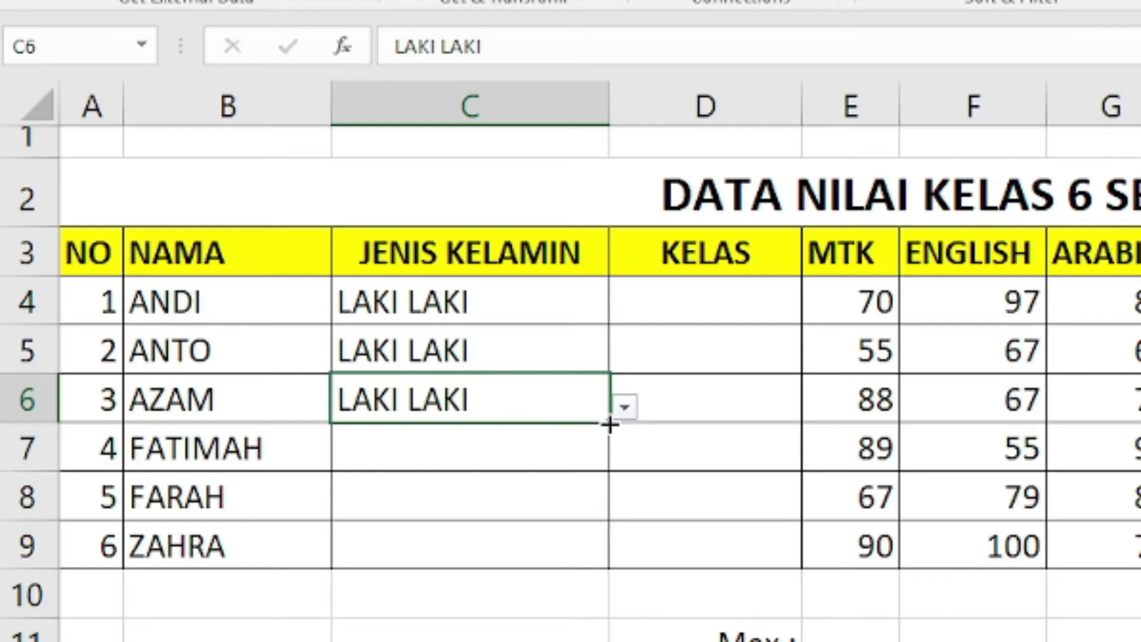
left_click_drag(610, 424, 609, 566)
left_click(428, 627)
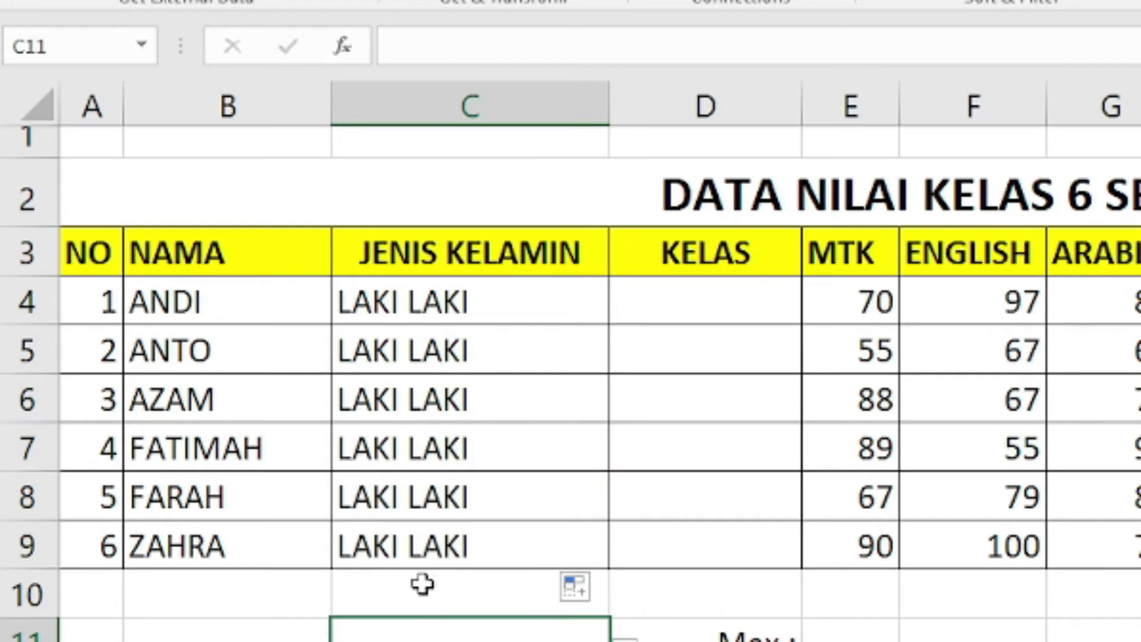
Change C7, C8 and C9 in the JENIS KELAMIN column to PEREMPUAN from the validation list
left_click(517, 453)
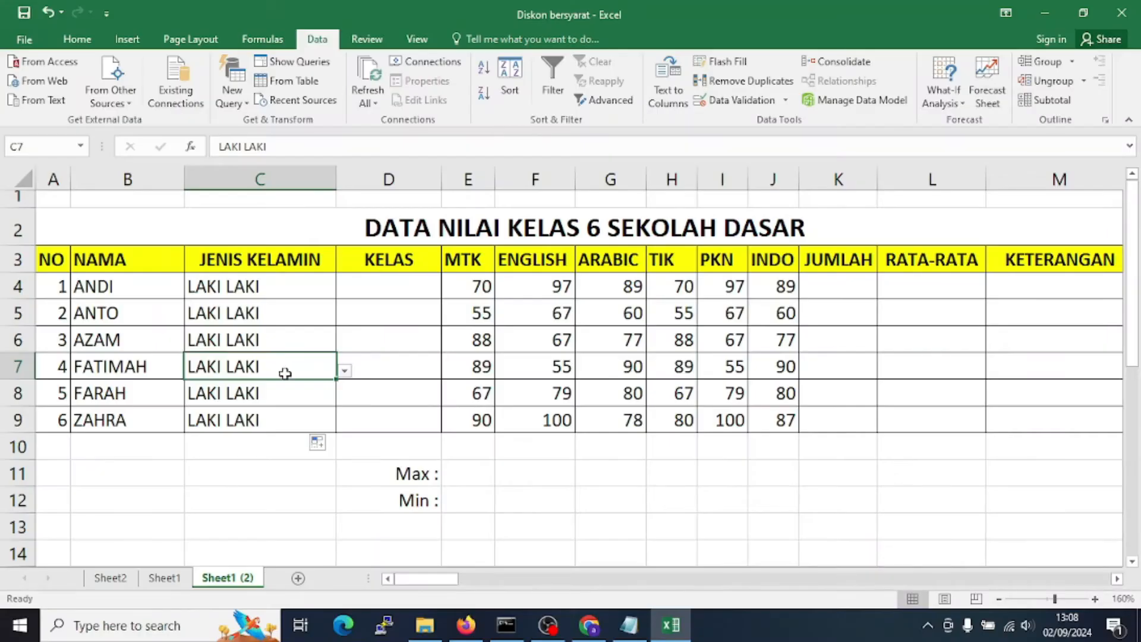
left_click(344, 373)
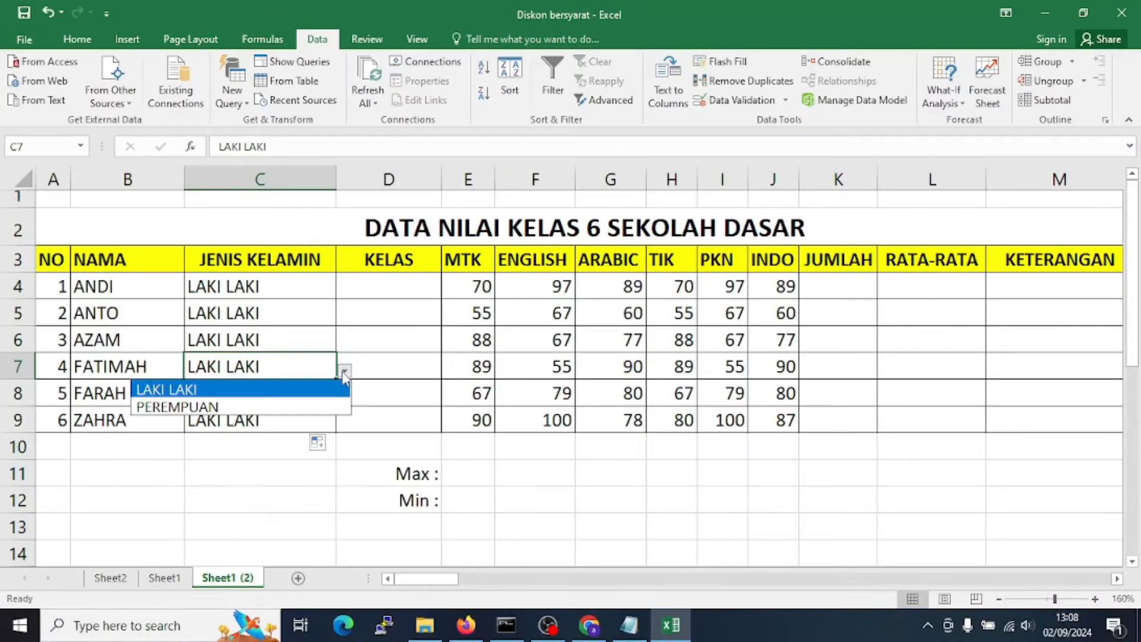
left_click(306, 405)
left_click(307, 400)
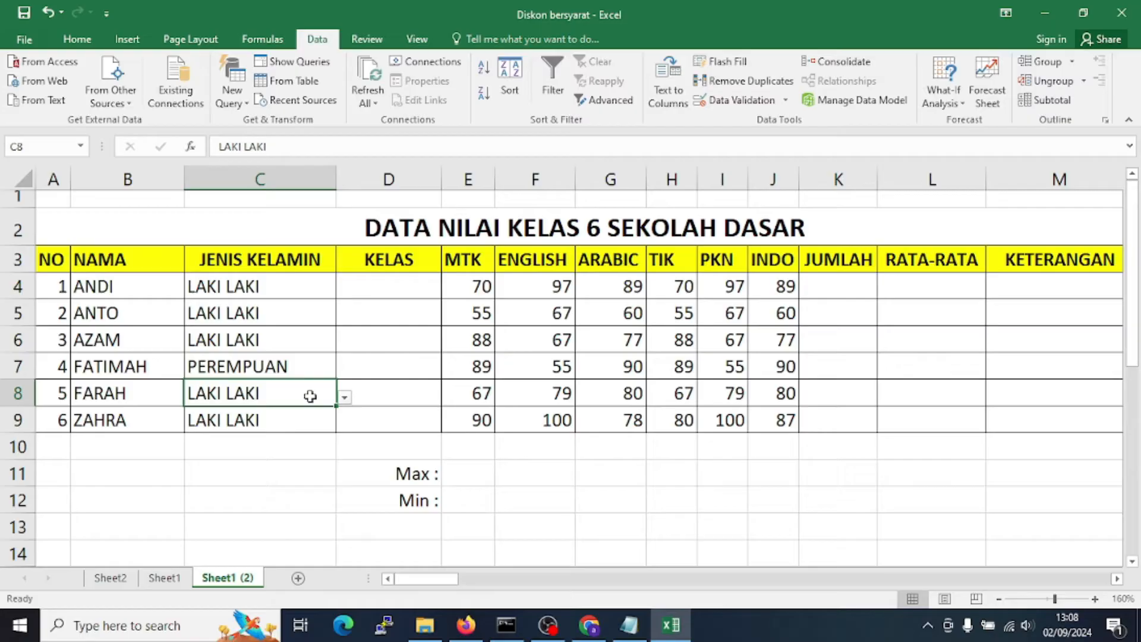
left_click(344, 398)
left_click(313, 437)
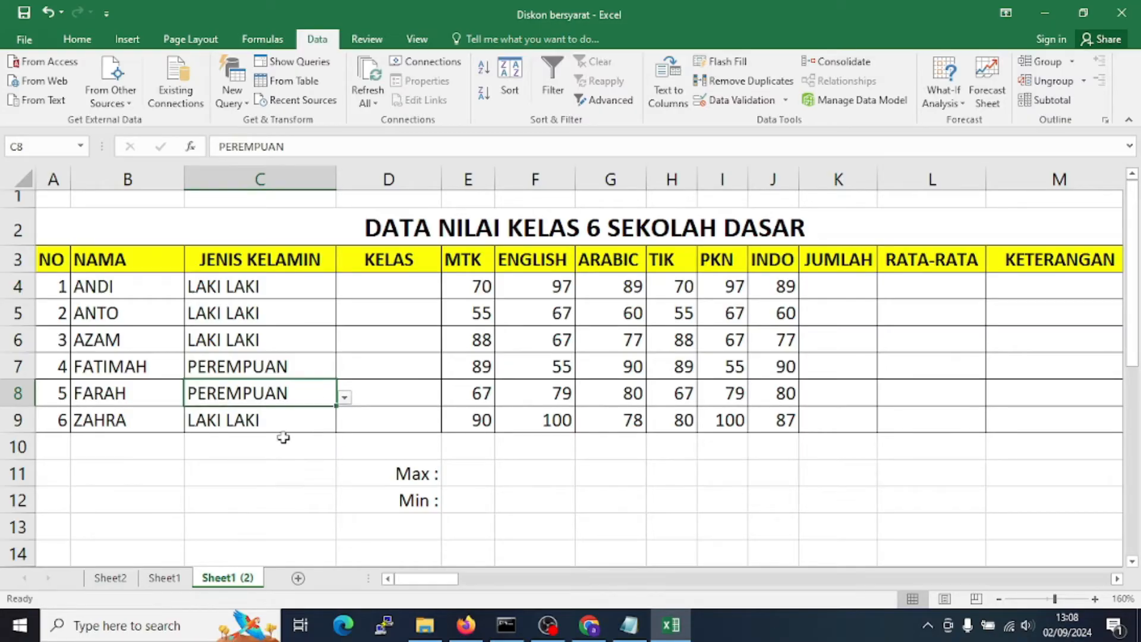
left_click(288, 423)
left_click(344, 424)
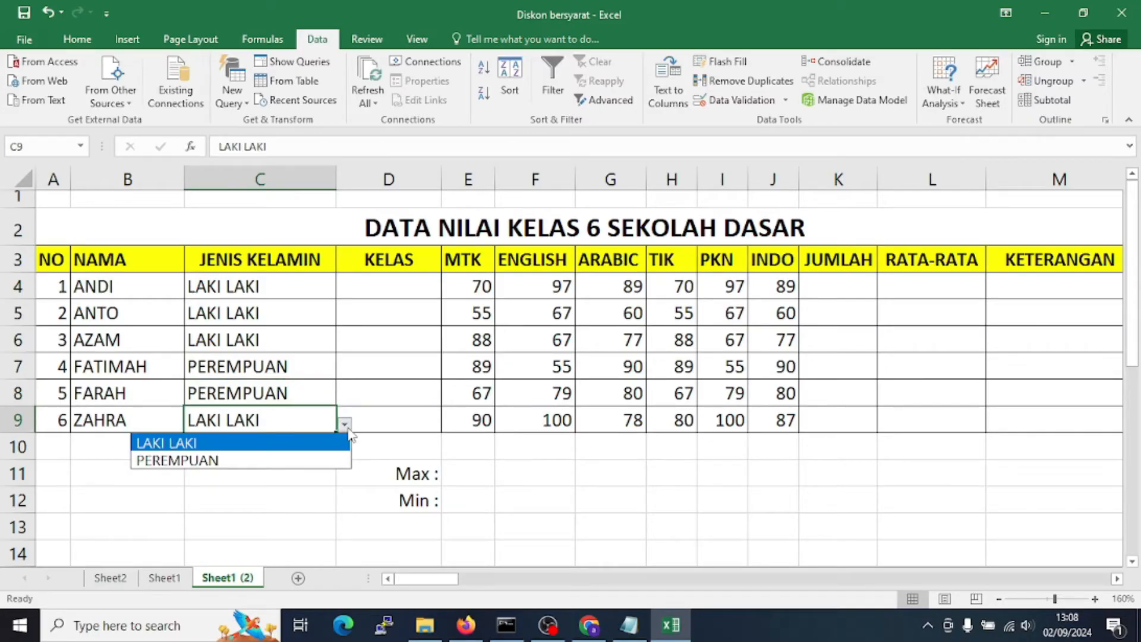
left_click(301, 462)
left_click(269, 485)
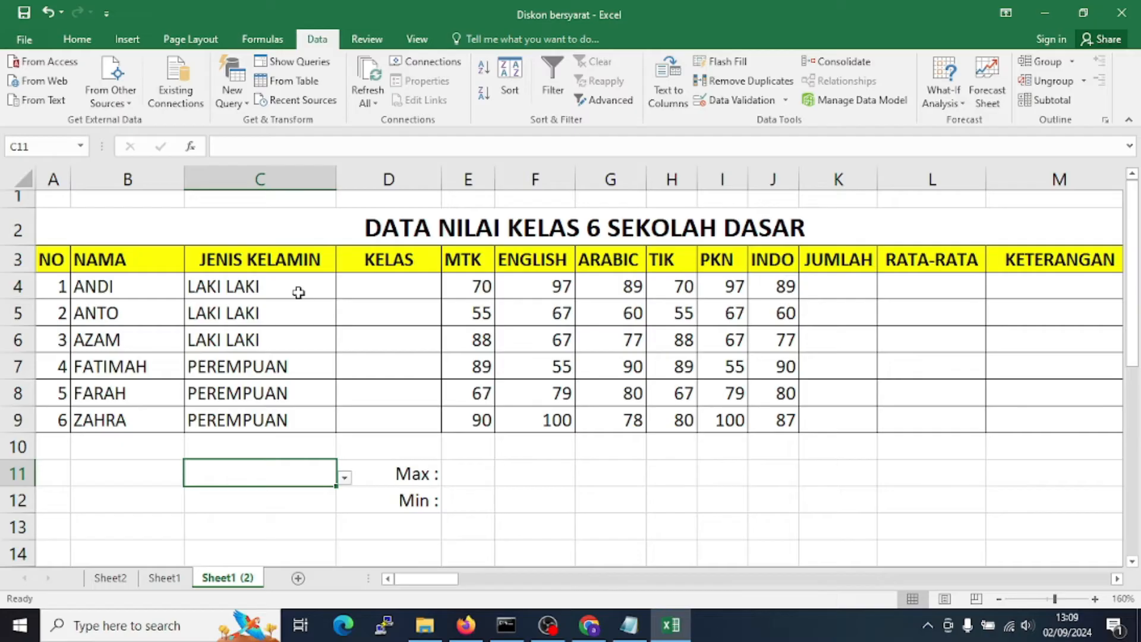
Start a data validation rule for the KELAS cells D4:D9 and set it to allow a List
left_click(386, 279)
left_click(387, 262)
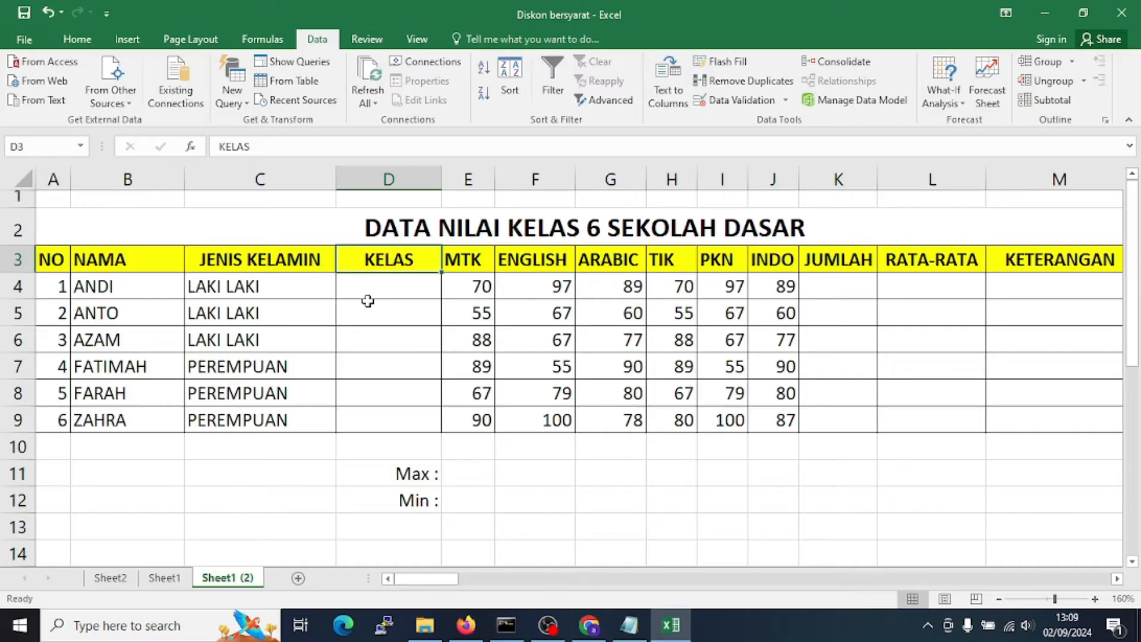
left_click(413, 387)
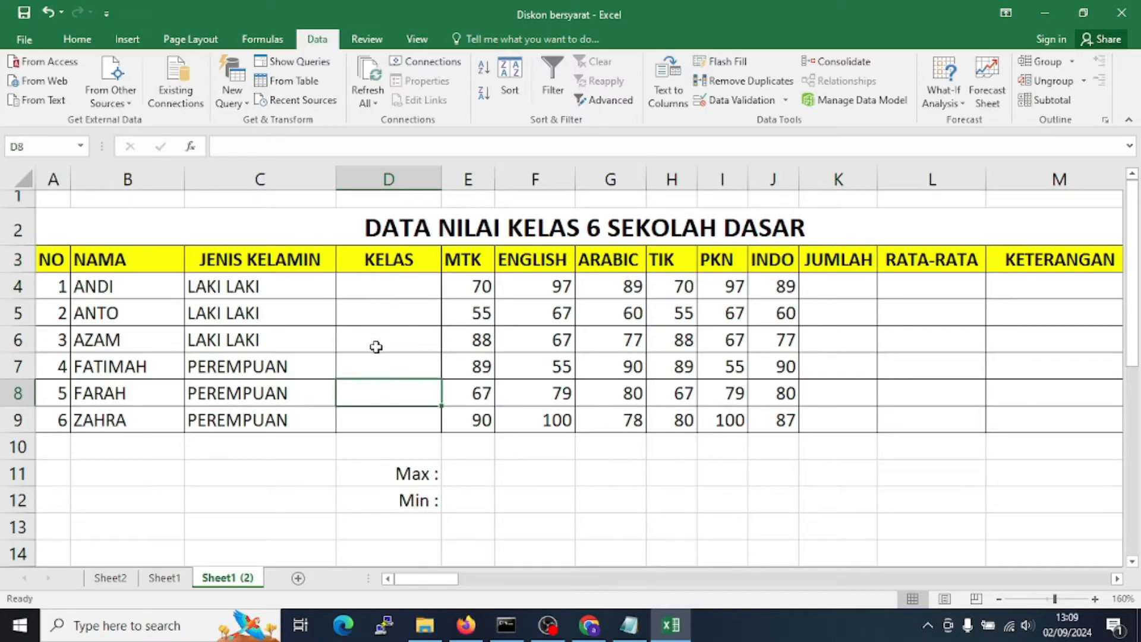
left_click_drag(381, 289, 371, 418)
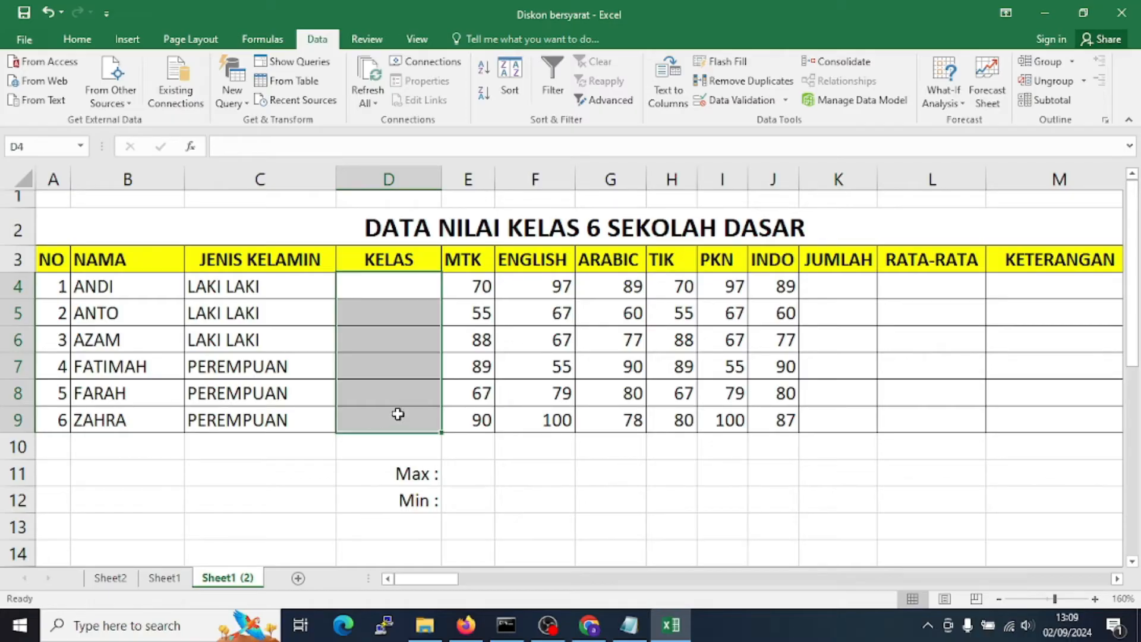
left_click(785, 101)
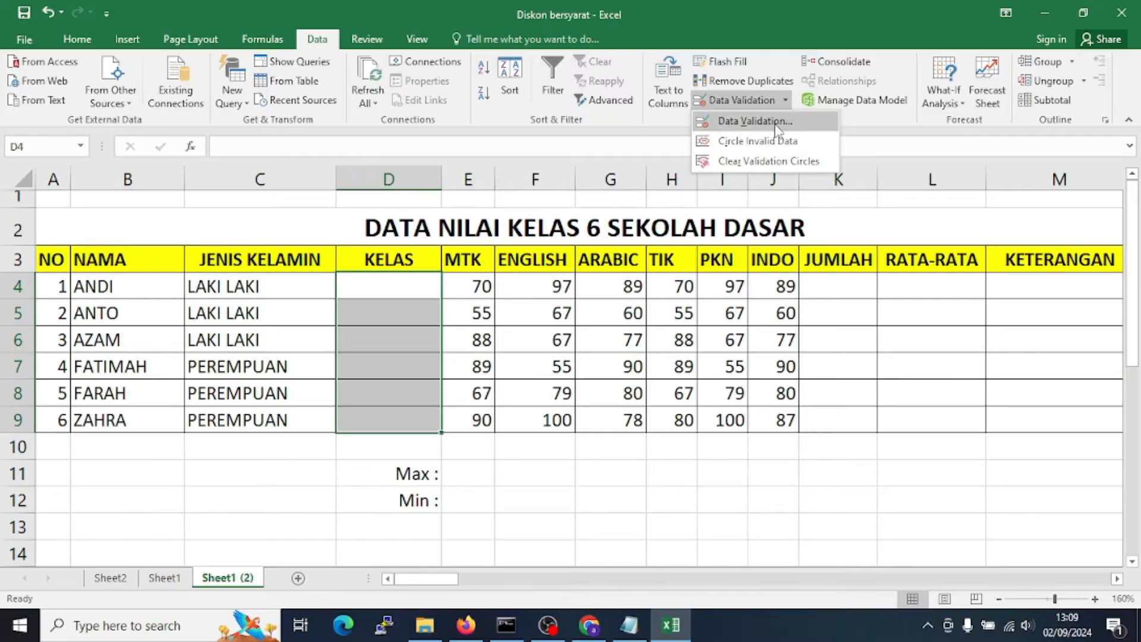
left_click(767, 122)
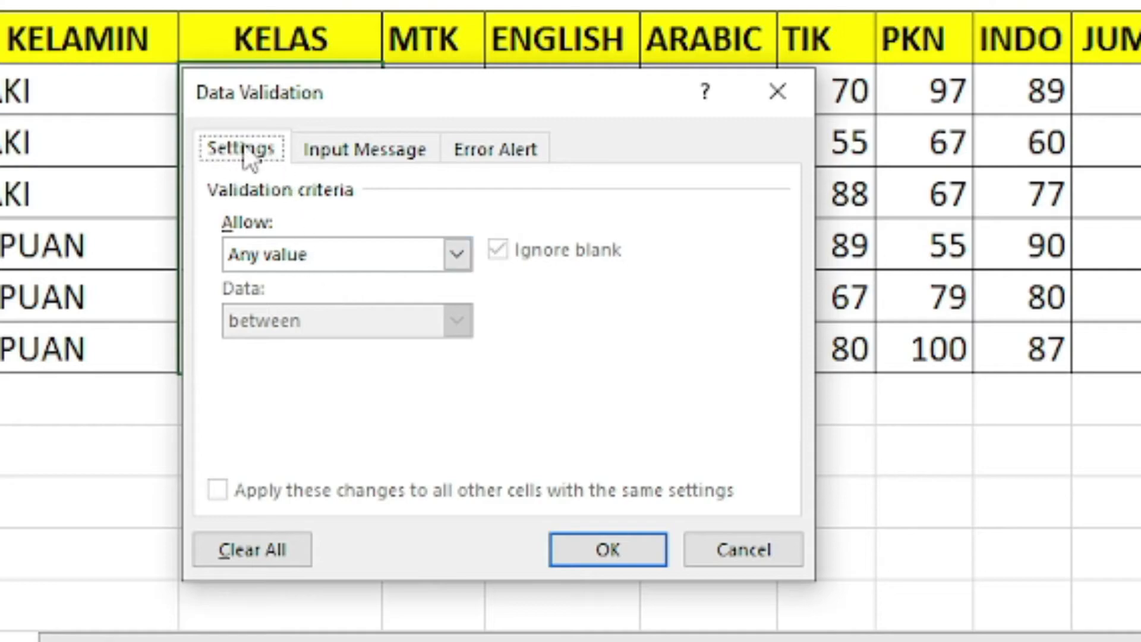
left_click(290, 254)
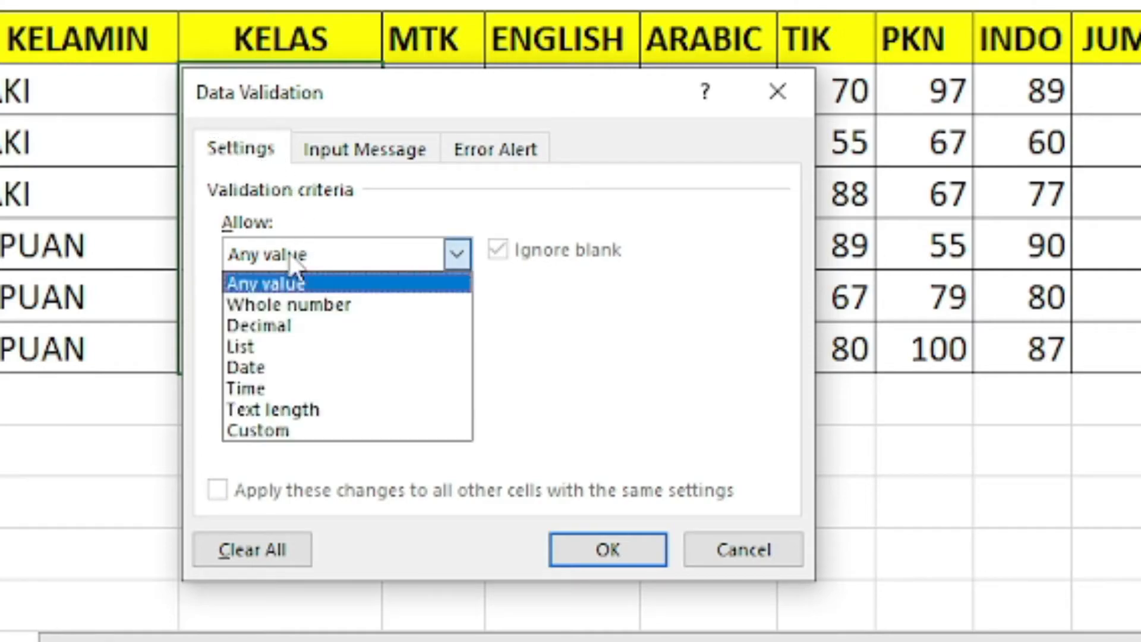
left_click(295, 347)
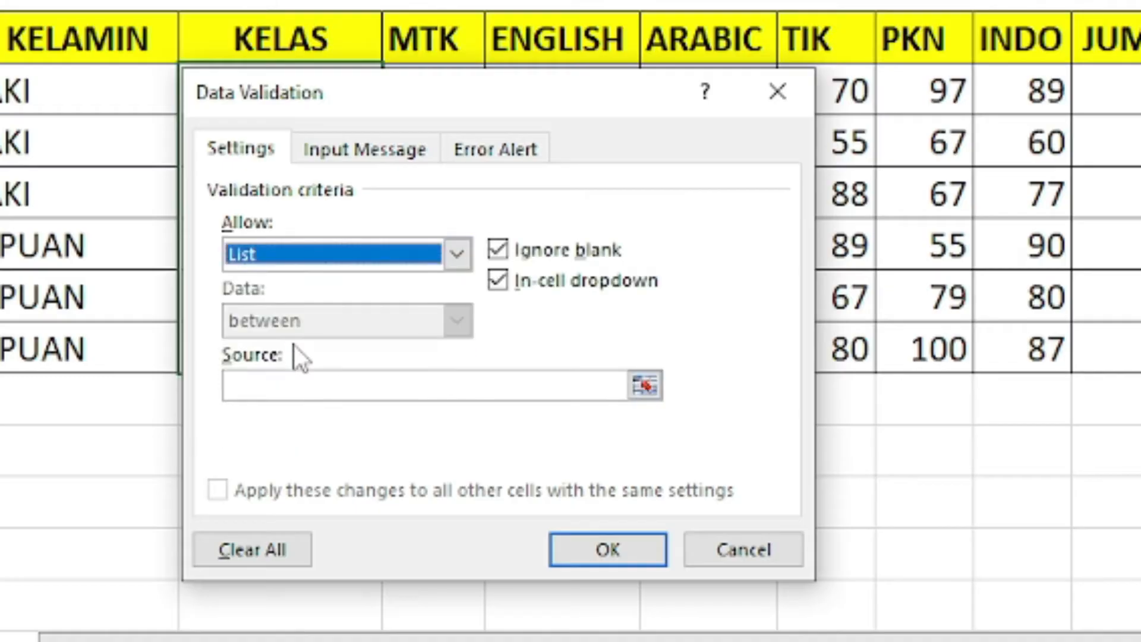
Set the list source for D4:D9 to 6 ANAS; 6 MUADZ; 6 KHODIJAH and apply the validation
left_click(299, 389)
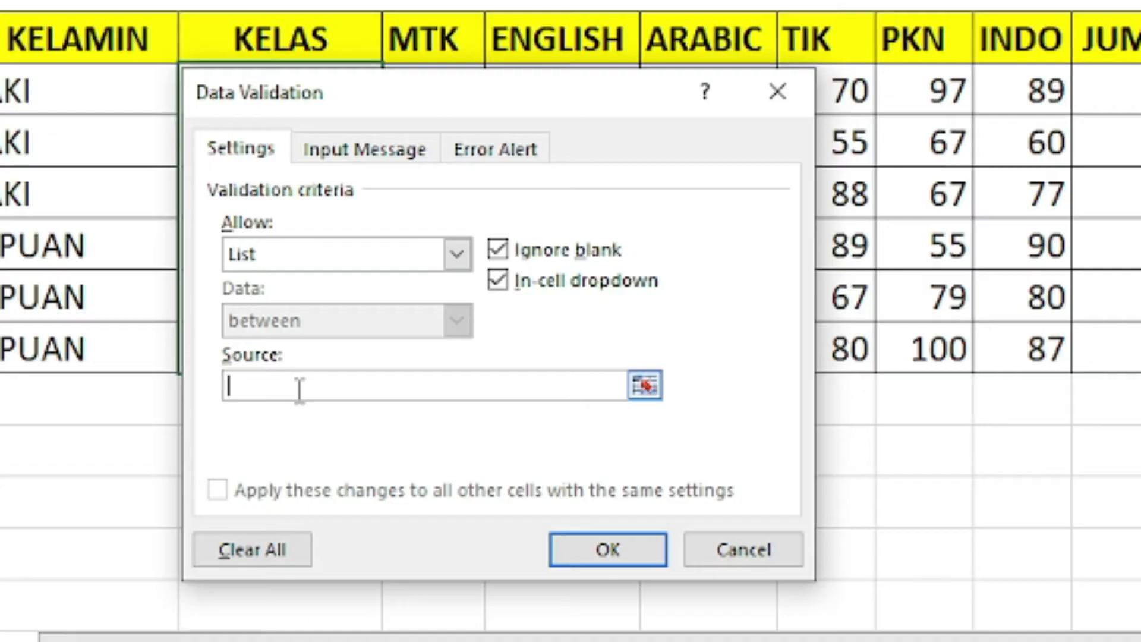
type("6 ANAS")
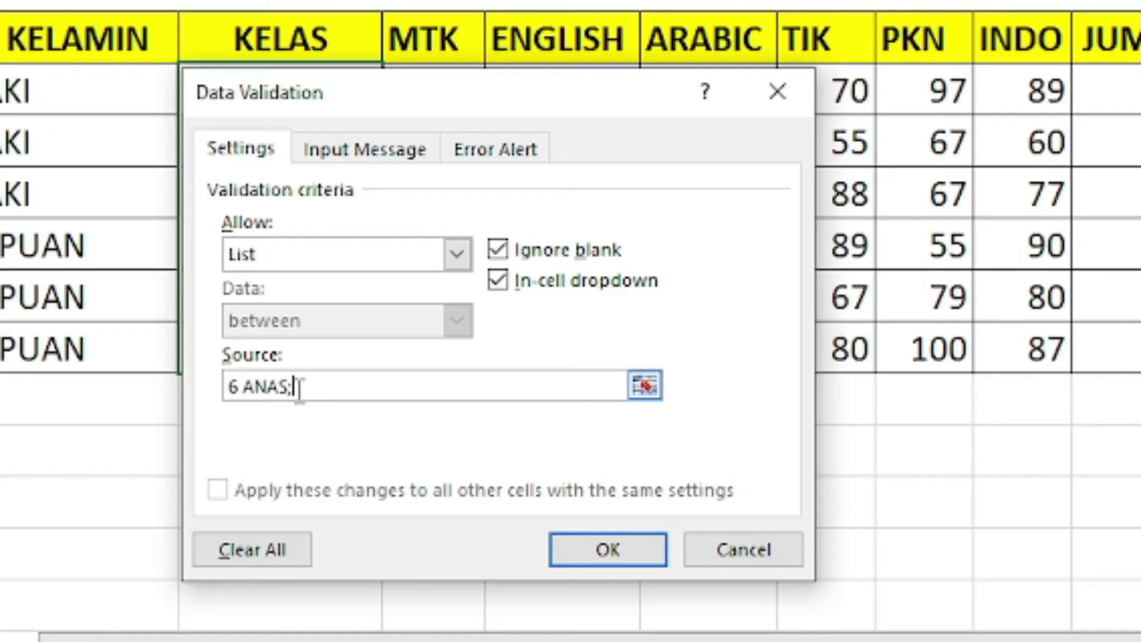
type("; 5 MUADZ")
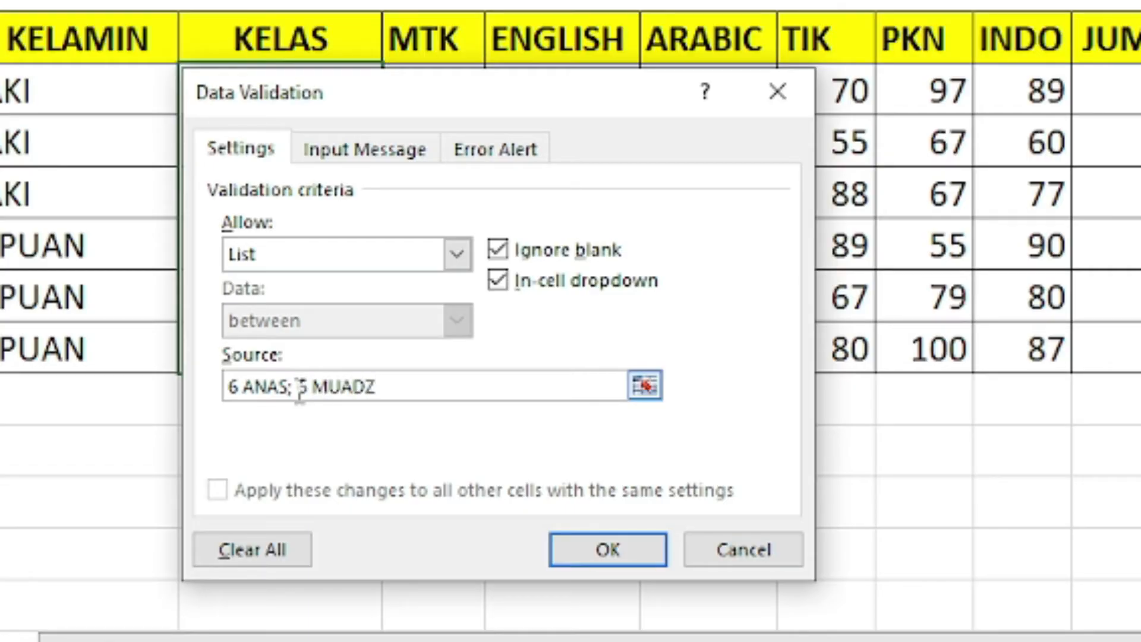
type("; 6 KHO")
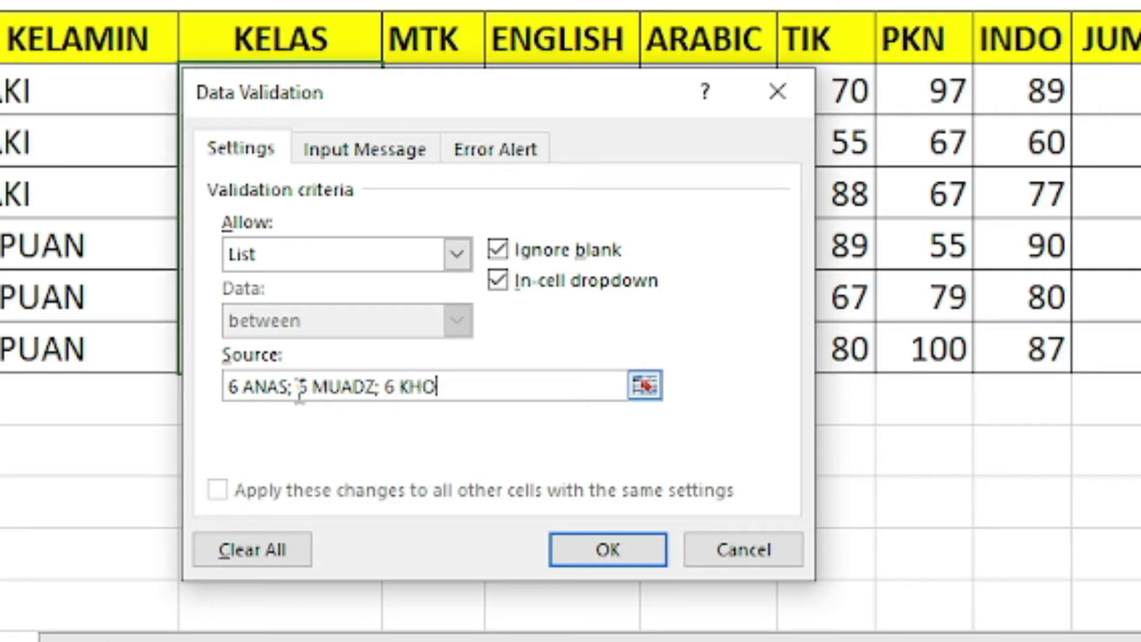
type("DIJAH")
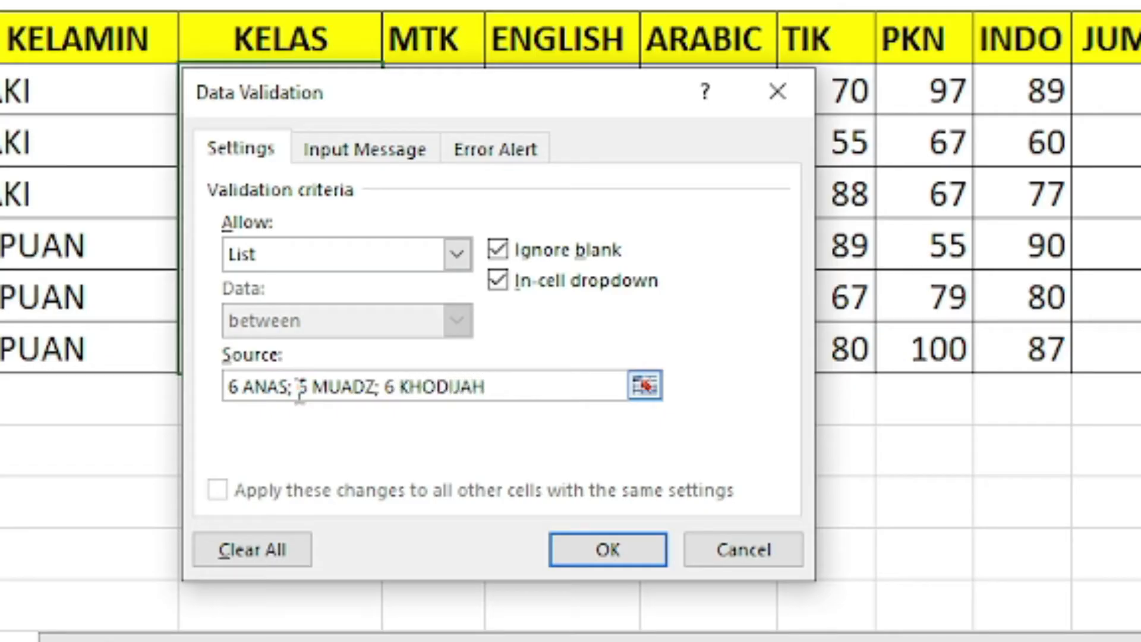
left_click(607, 549)
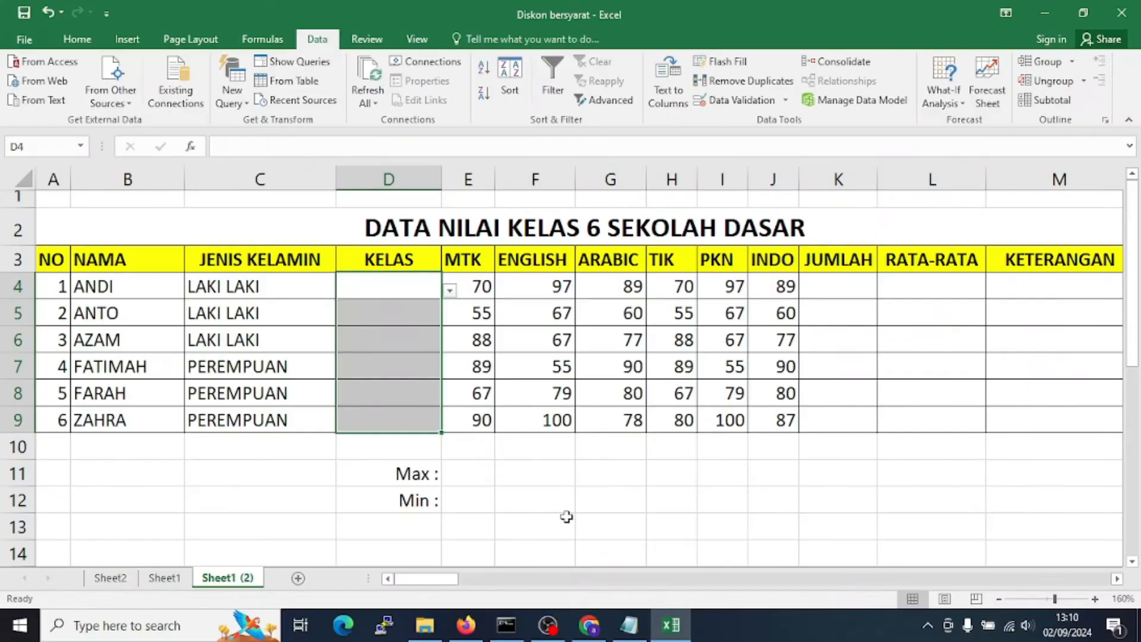
left_click(563, 504)
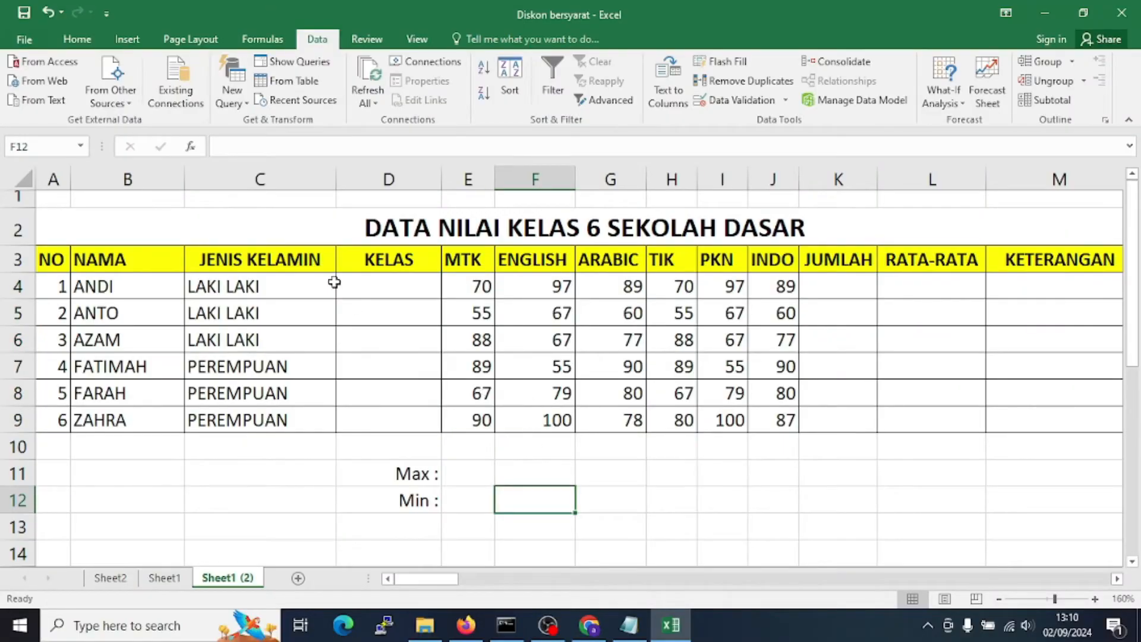
Choose 6 ANAS for D4 from the new class list
left_click(380, 288)
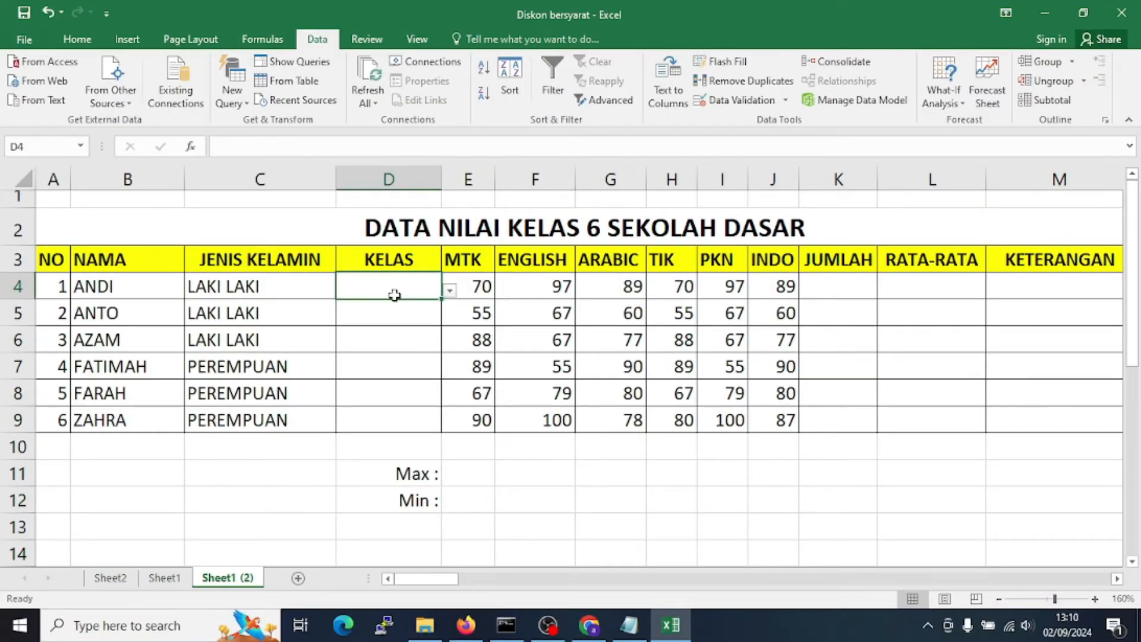
left_click(450, 292)
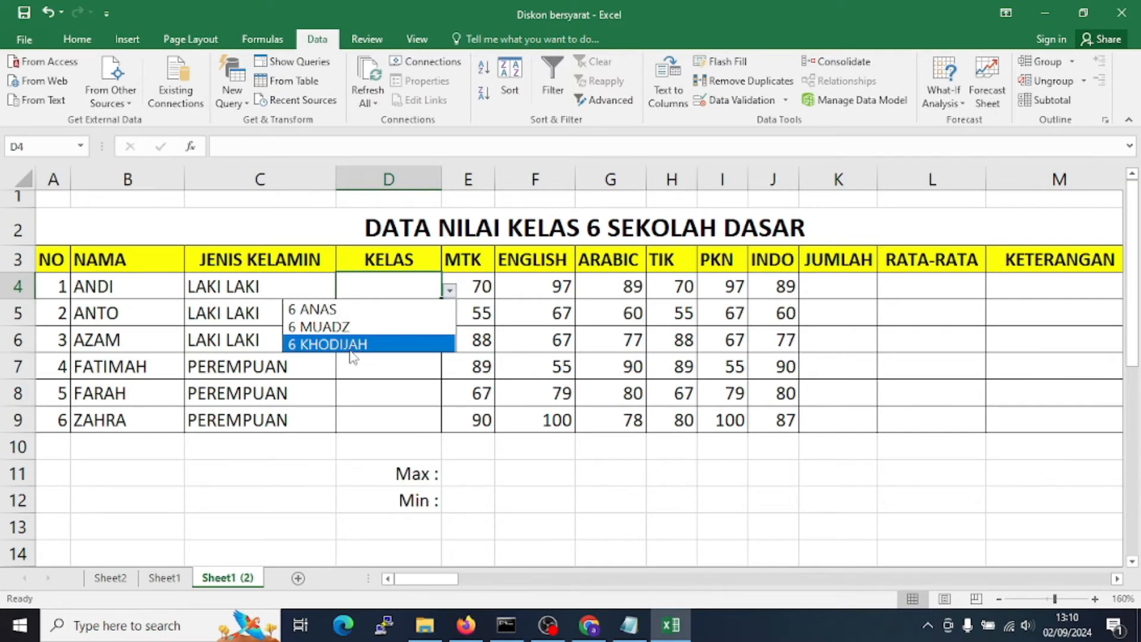
left_click(348, 310)
left_click(381, 316)
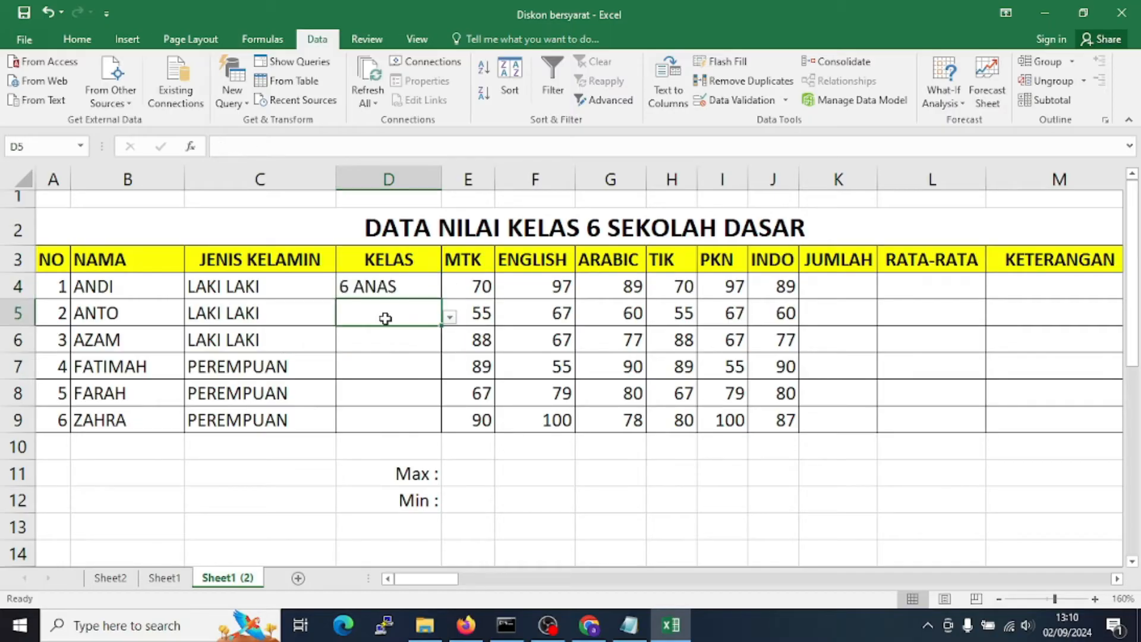
Set both D4 and D5 to 6 MUADZ from the class list
left_click(418, 288)
left_click(450, 291)
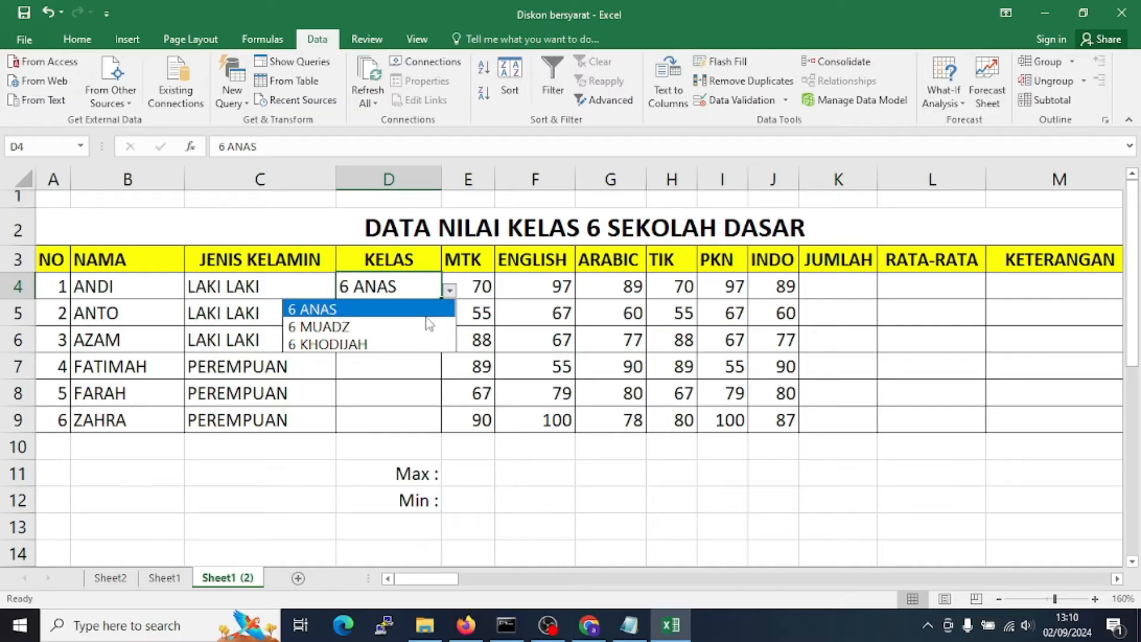
left_click(430, 325)
left_click(416, 315)
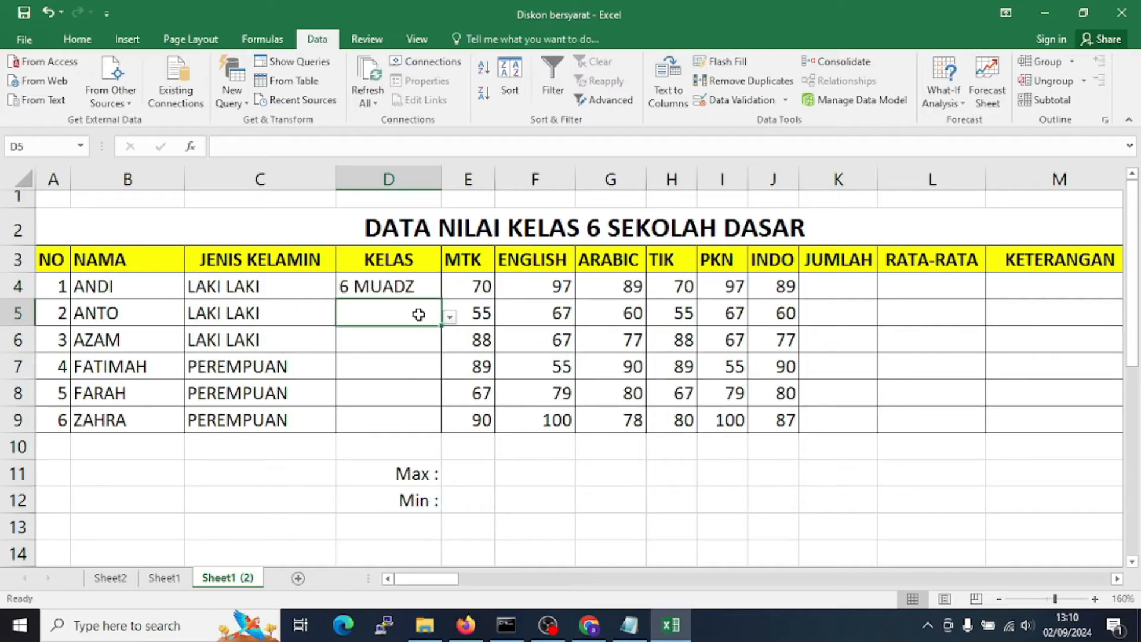
left_click(450, 316)
left_click(394, 352)
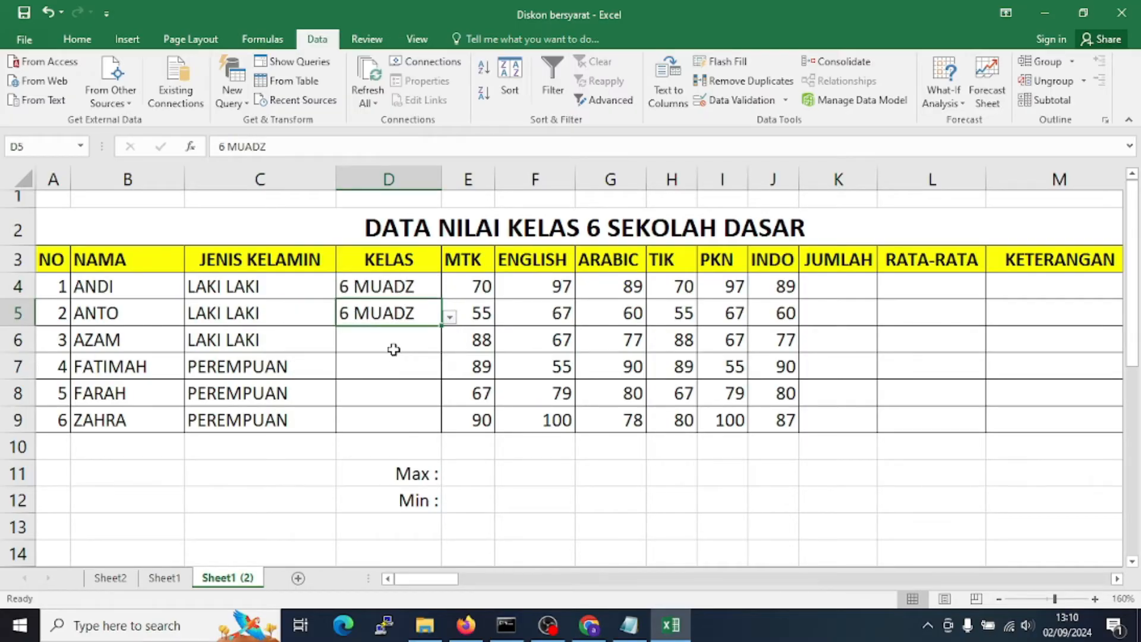
Choose 6 ANAS for D6 and D7 from the class list
left_click(416, 333)
left_click(450, 346)
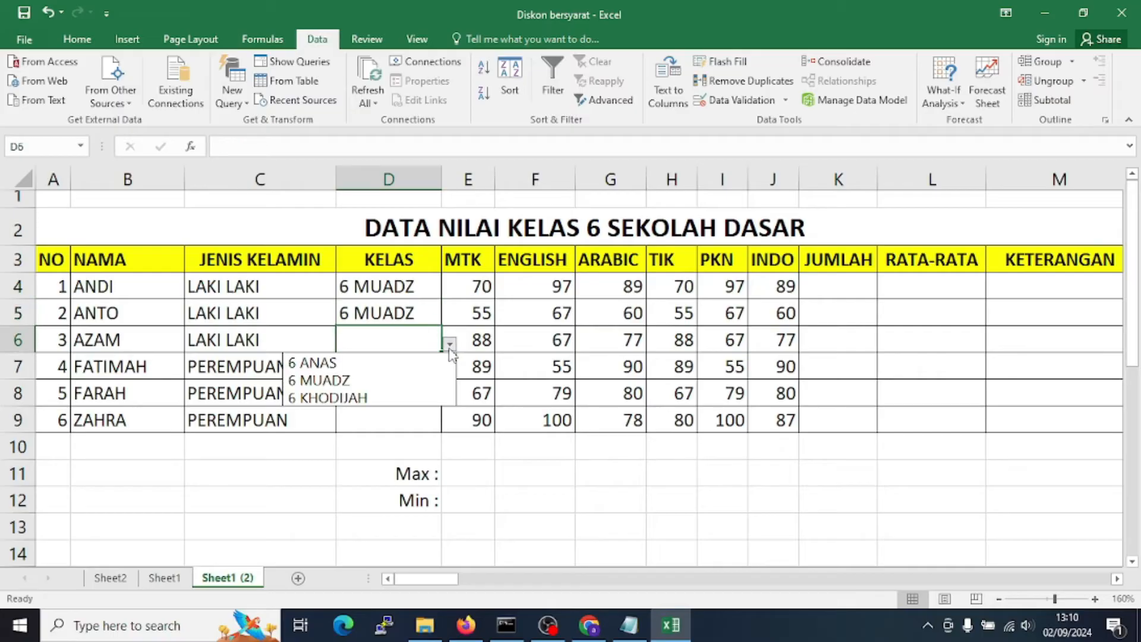
left_click(390, 363)
left_click(396, 372)
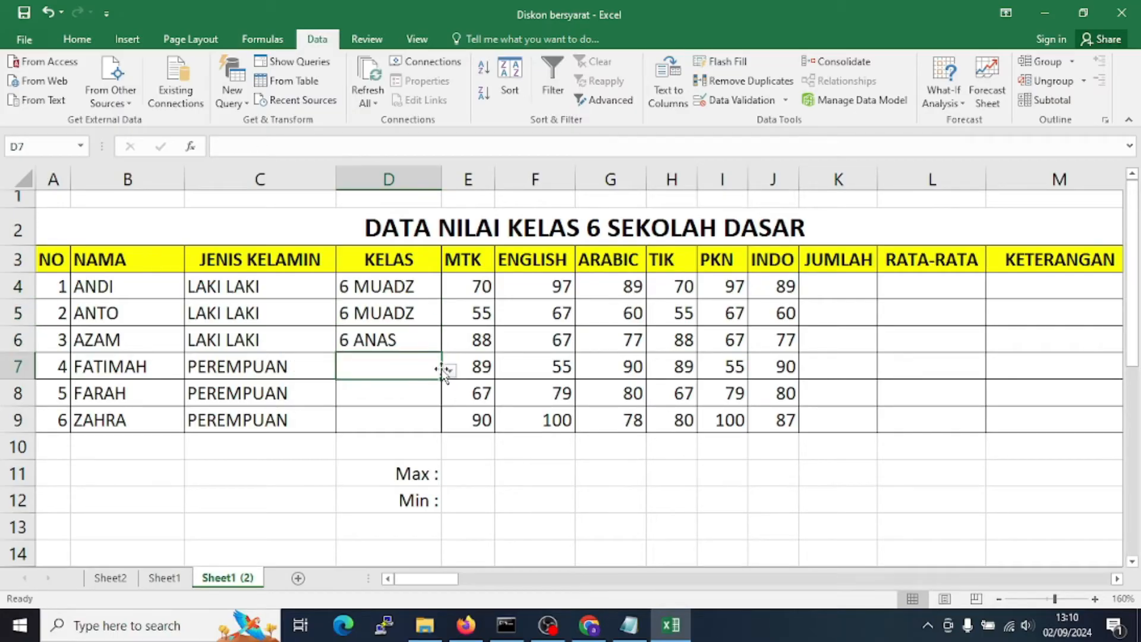
left_click(450, 369)
left_click(400, 389)
Choose 6 KHODIJAH for D8 and D9 from the class list
left_click(413, 398)
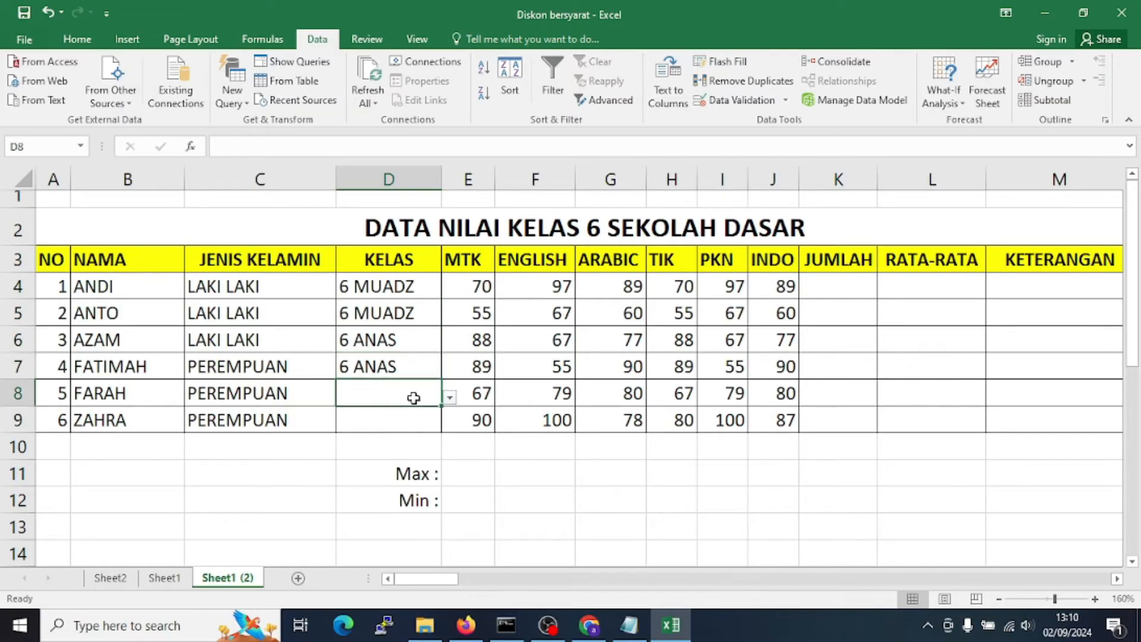
left_click(450, 397)
left_click(394, 449)
left_click(393, 427)
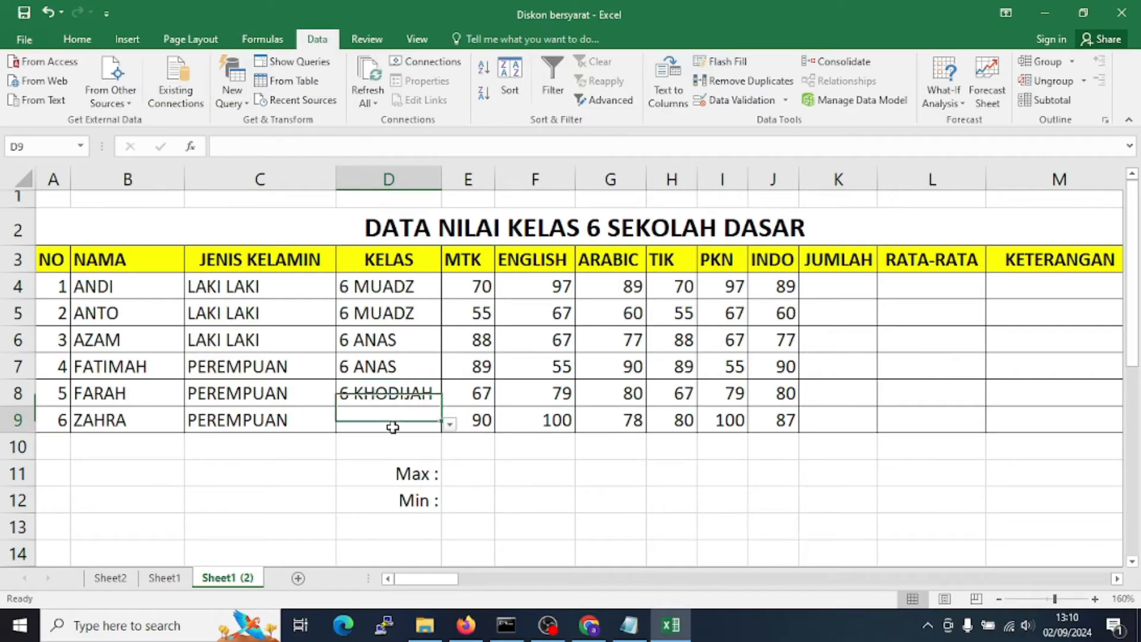
left_click(450, 424)
left_click(388, 474)
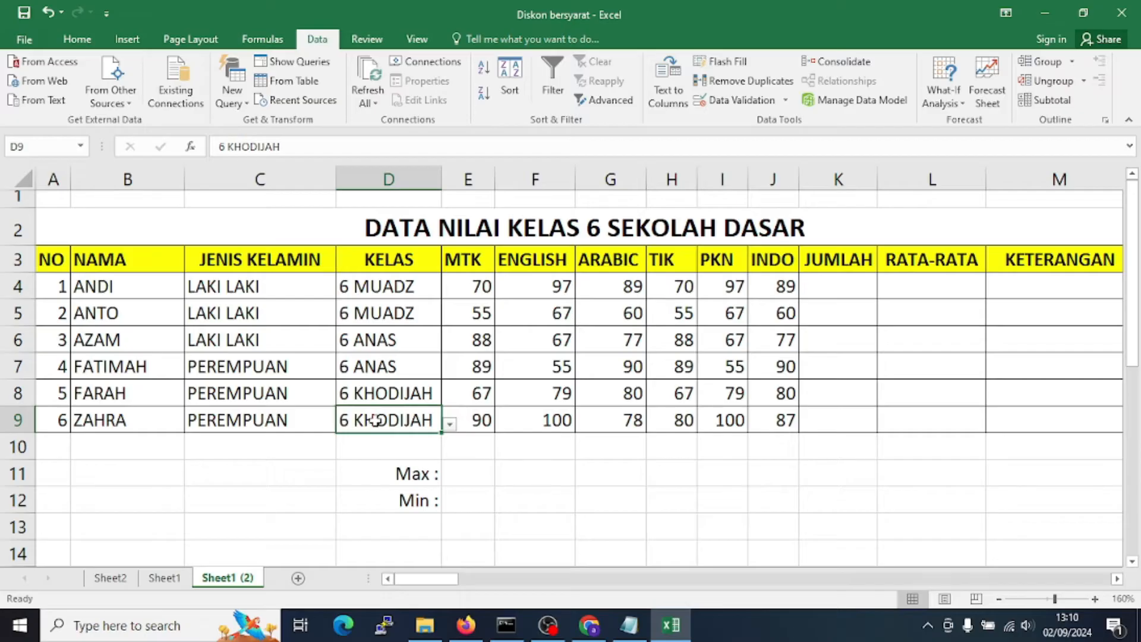
Try entering 1 ALI in class cell D9 to test the validation list, and cancel the entry
left_click(370, 467)
left_click(379, 430)
type("1 ALI")
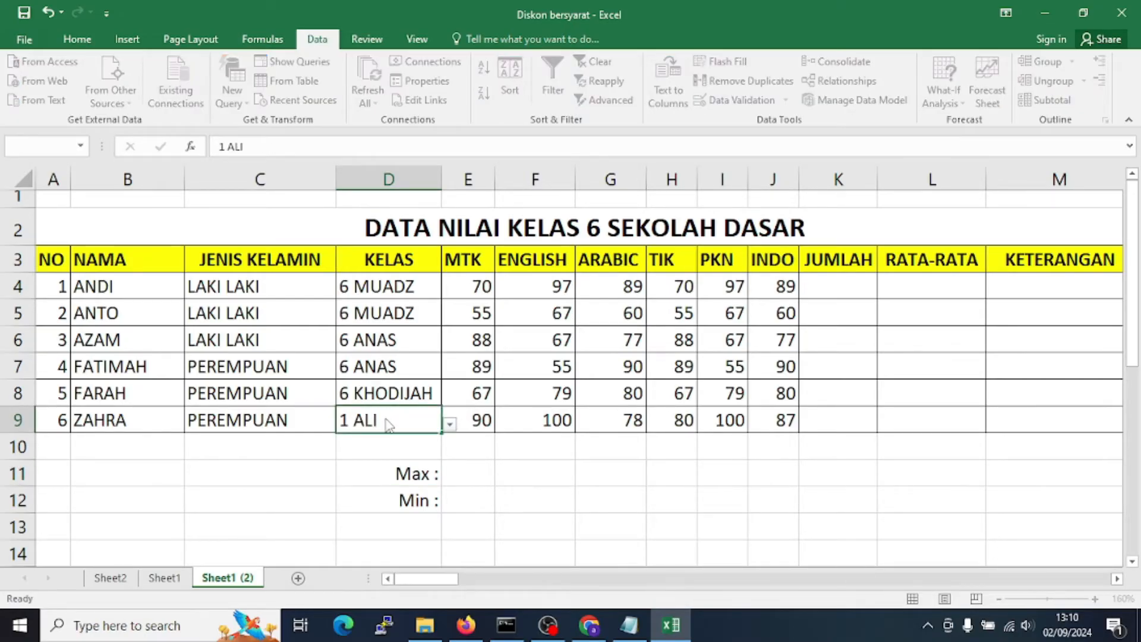
key("Return")
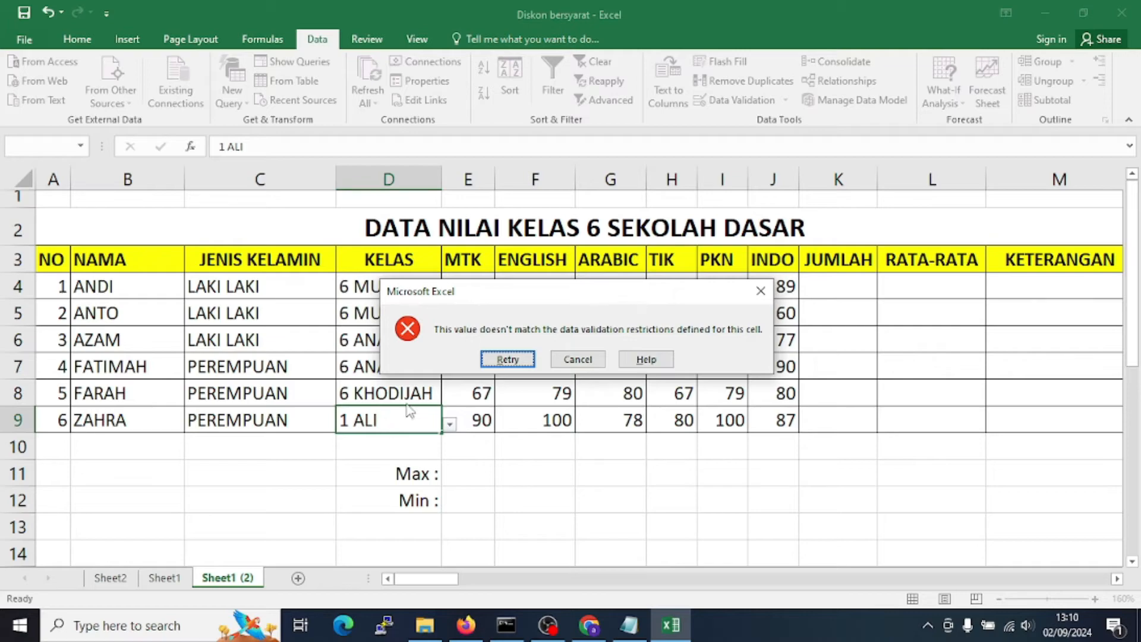
left_click(576, 360)
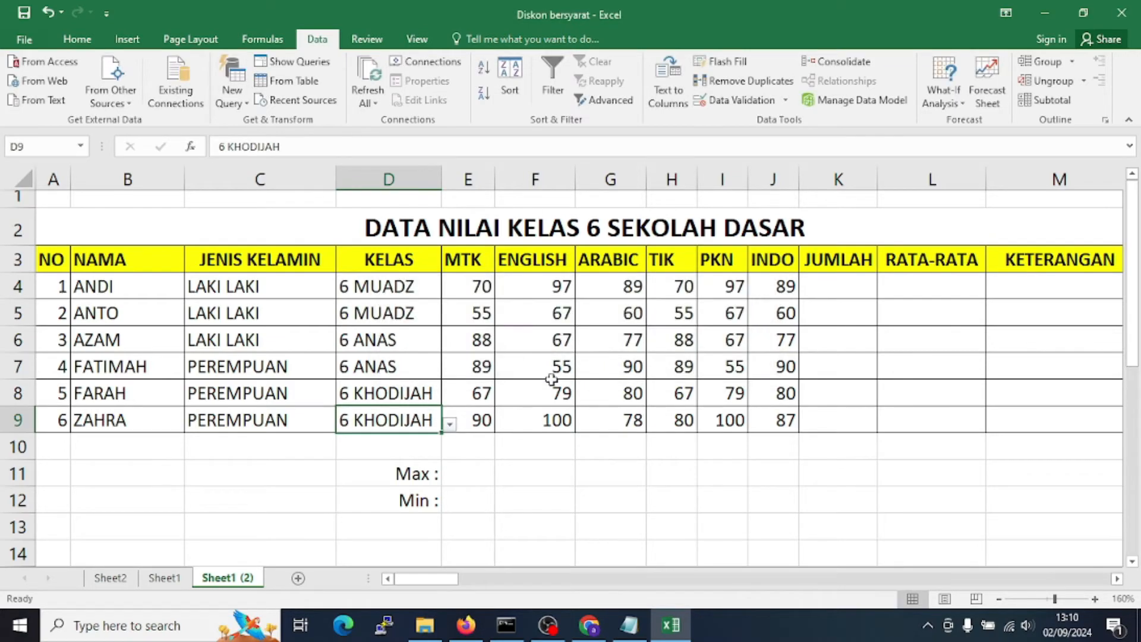
Examine the empty JUMLAH and RATA-RATA columns and the subject score columns from MTK to INDO
left_click(338, 474)
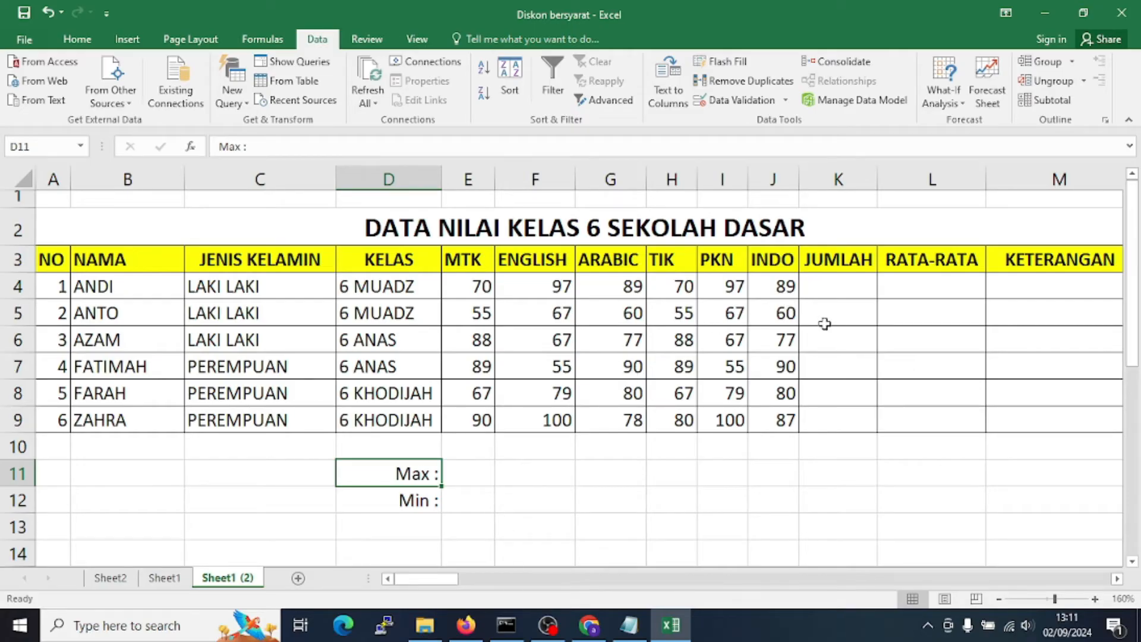
left_click(847, 351)
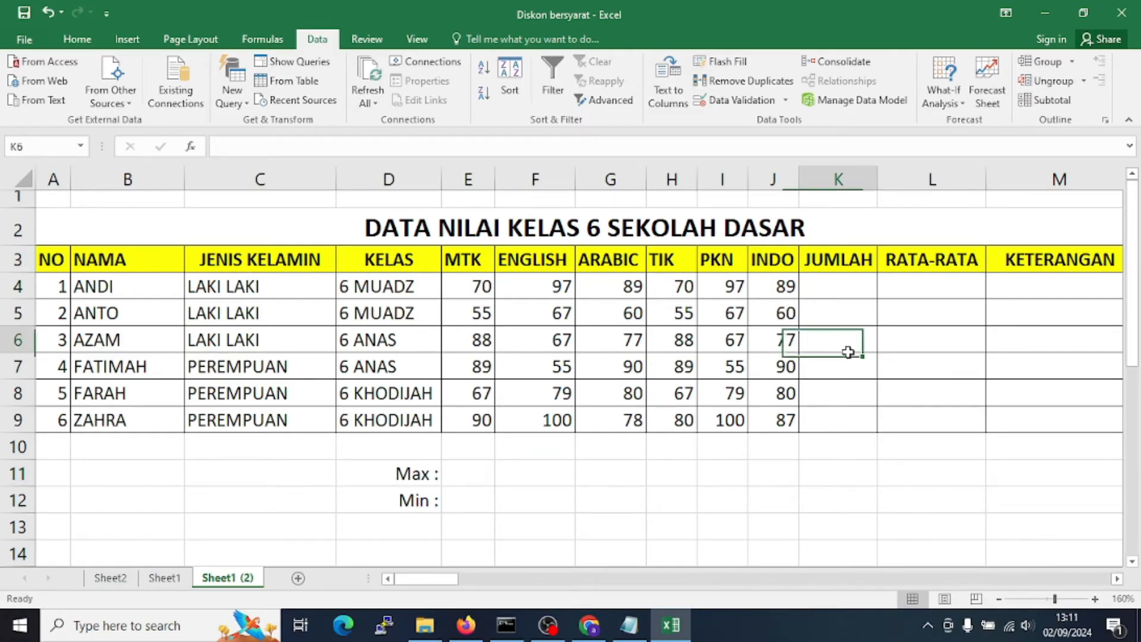
left_click(843, 286)
left_click(904, 288)
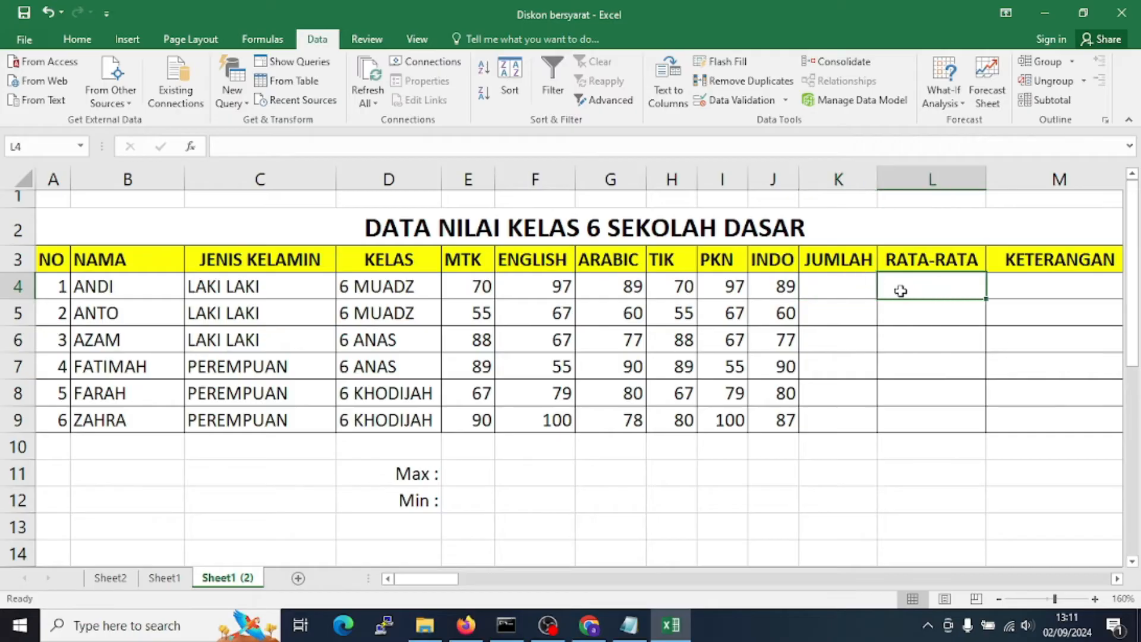
left_click(859, 288)
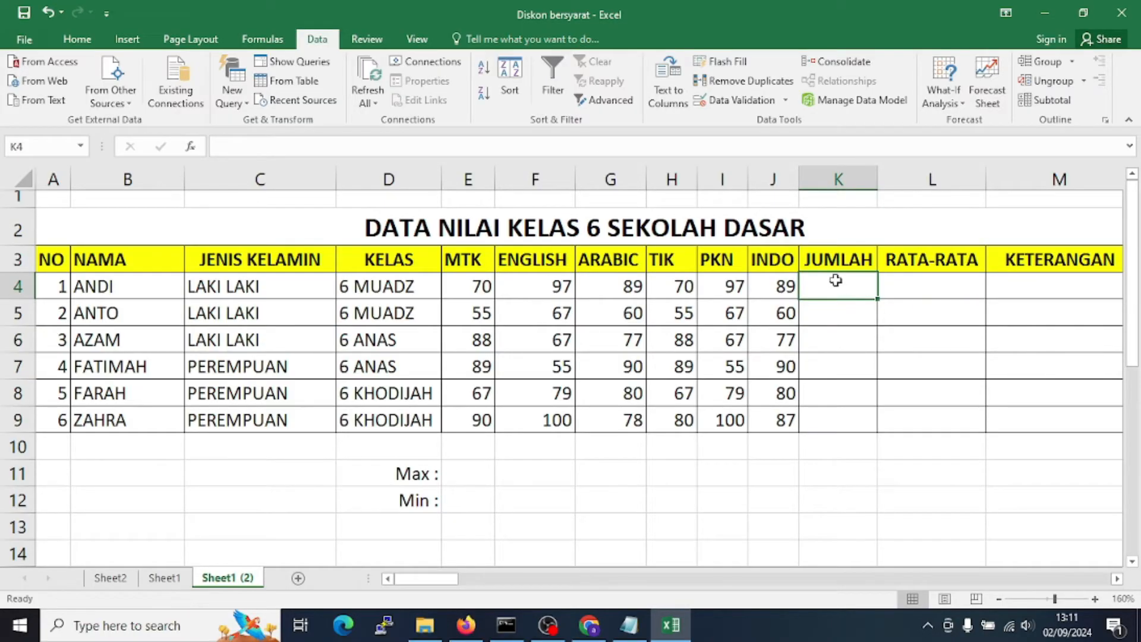
left_click(833, 322)
left_click(822, 287)
left_click(476, 286)
left_click(532, 287)
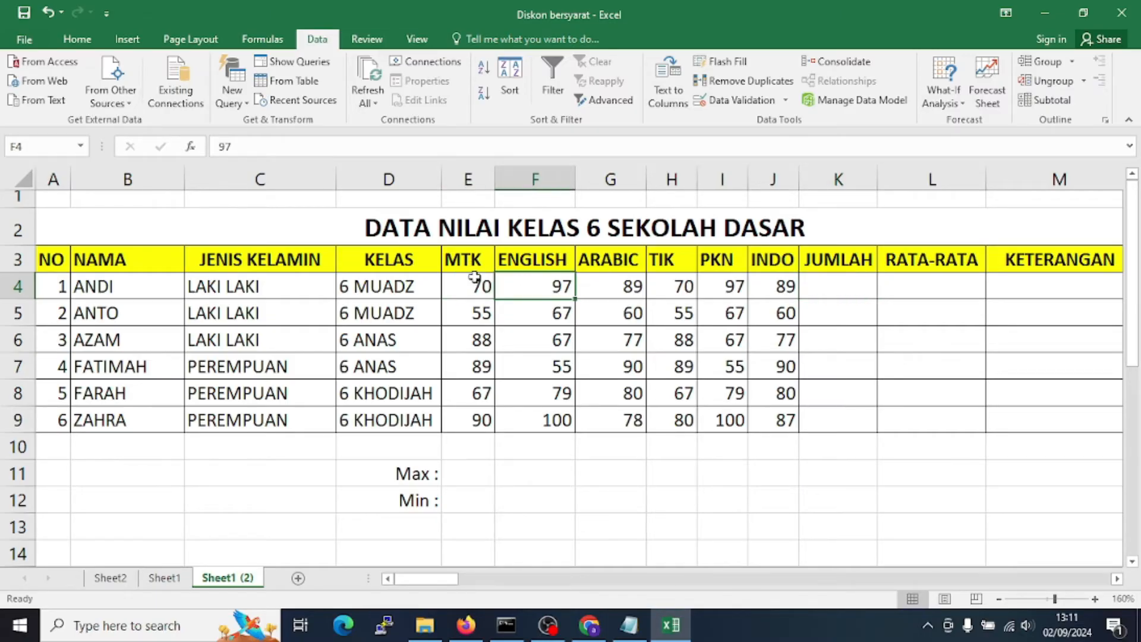
left_click(477, 283)
left_click(540, 265)
left_click(602, 264)
left_click(678, 266)
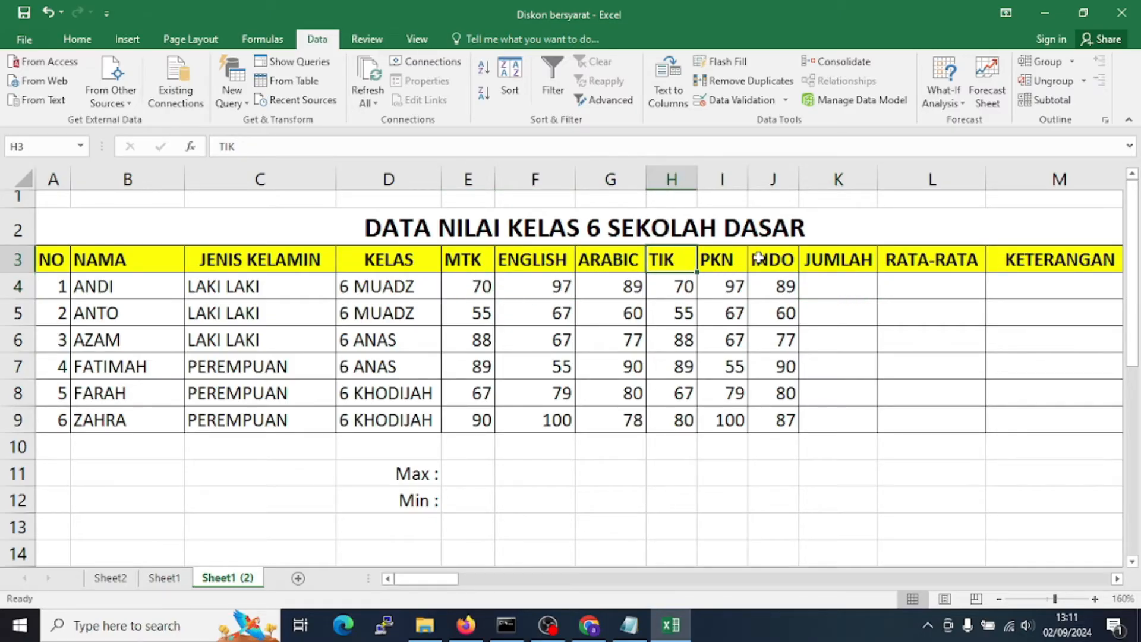
left_click(769, 258)
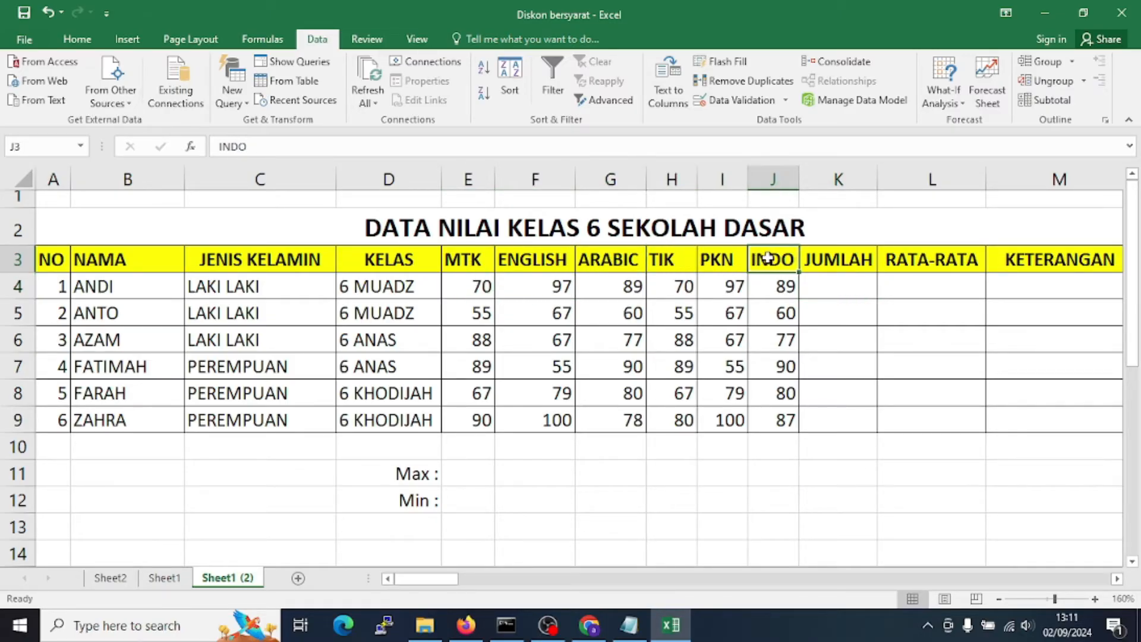
Total the first student's scores in K4 by adding the cells individually with =E4+F4+G4+H4+I4+J4
left_click(834, 291)
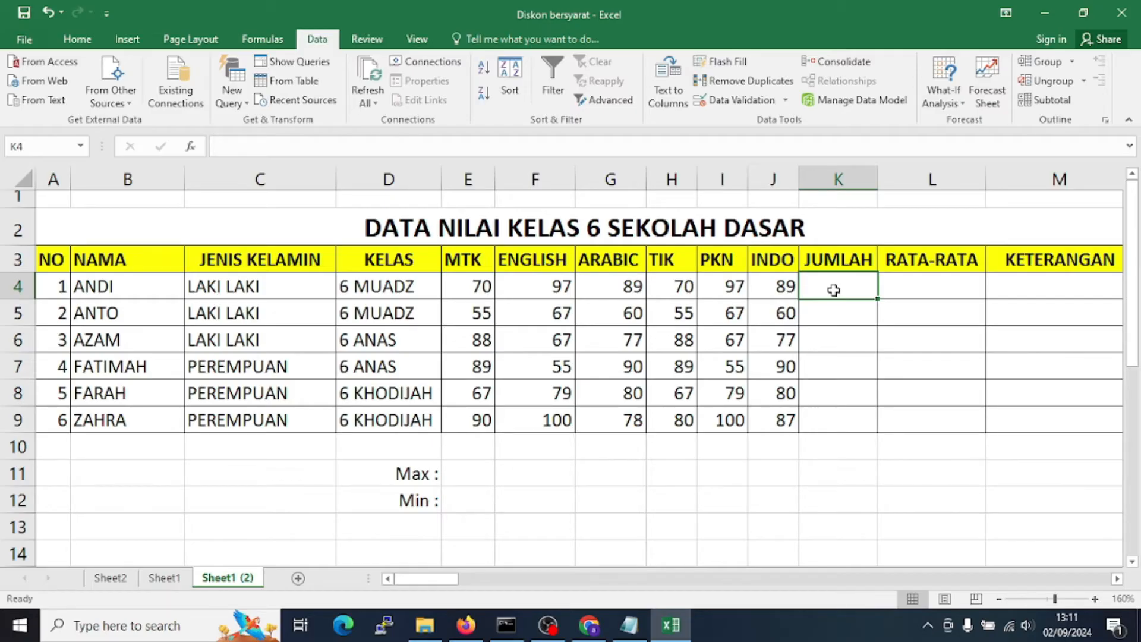
type("=")
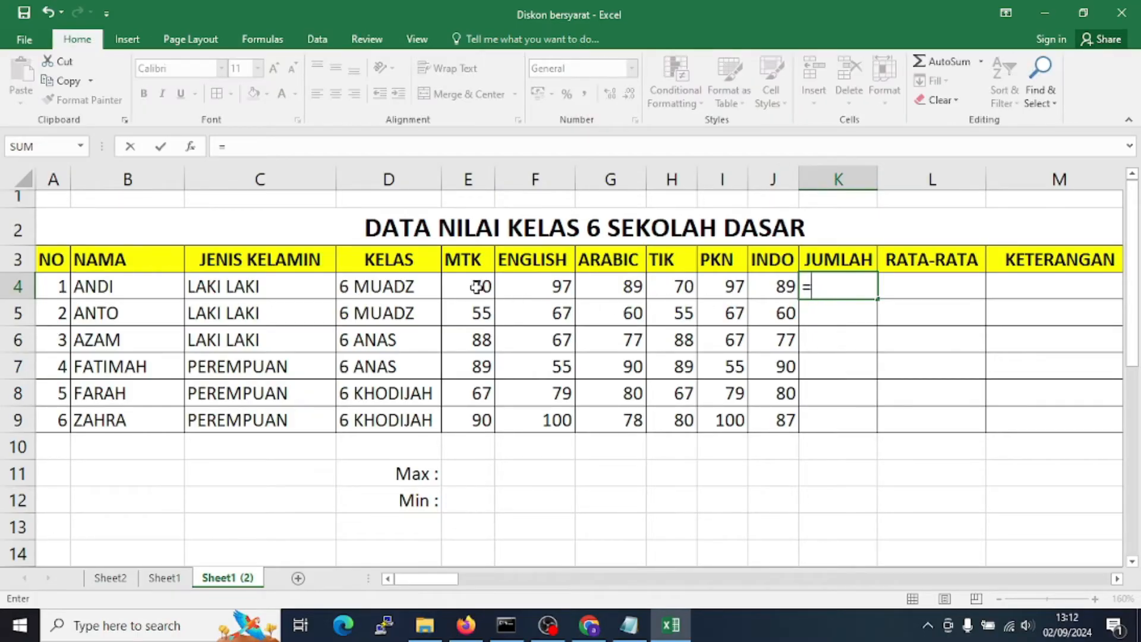
left_click(476, 286)
type("+")
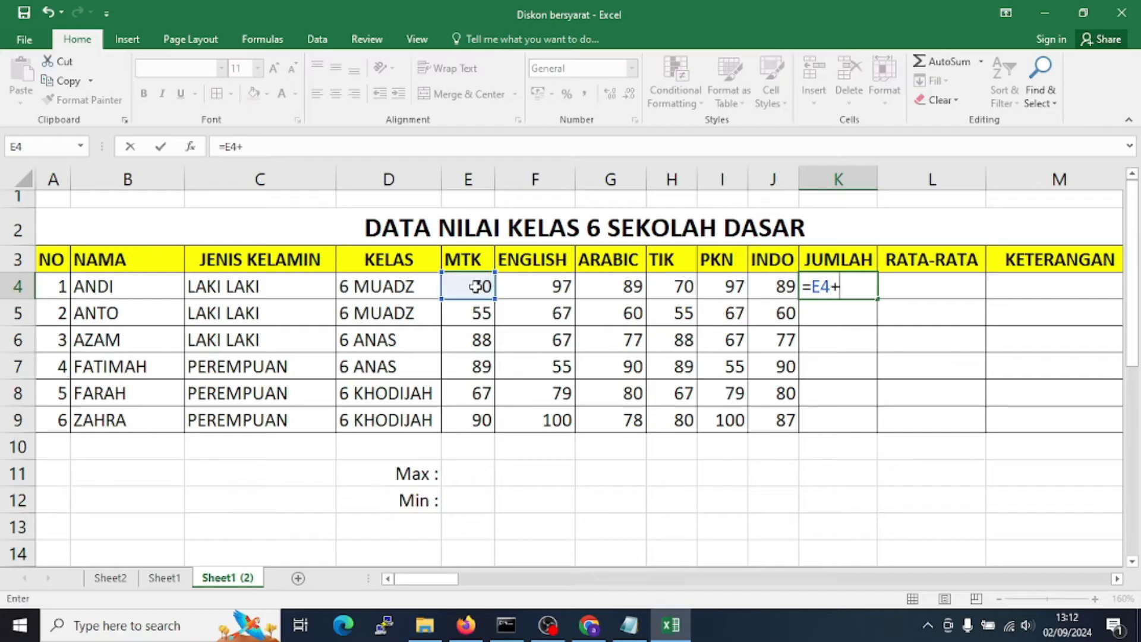
left_click(535, 291)
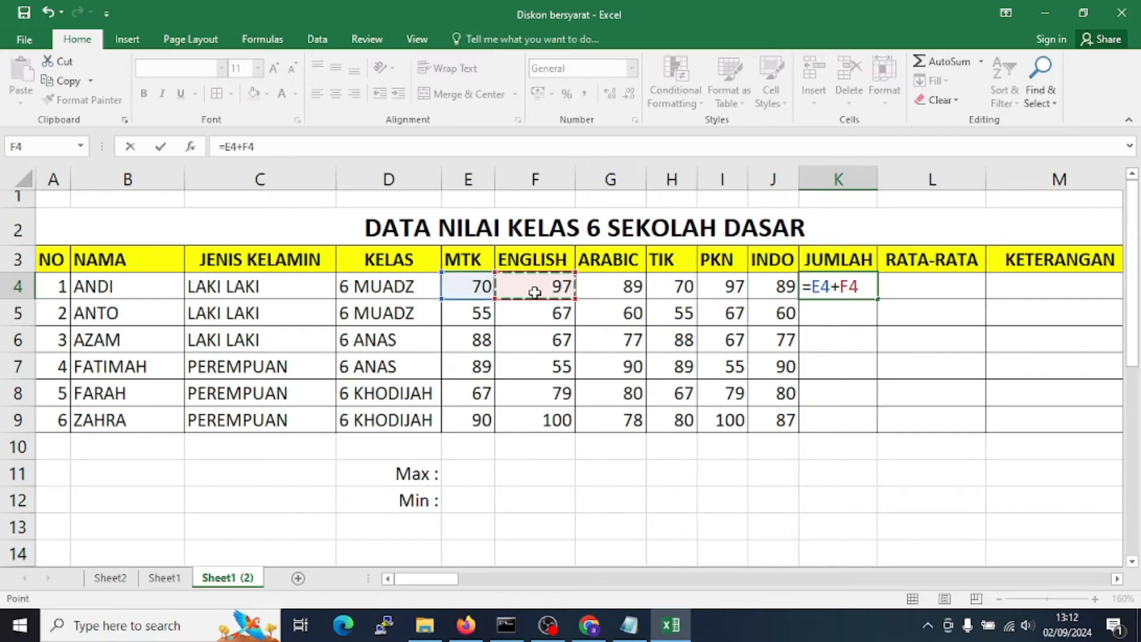
type("+")
left_click(608, 289)
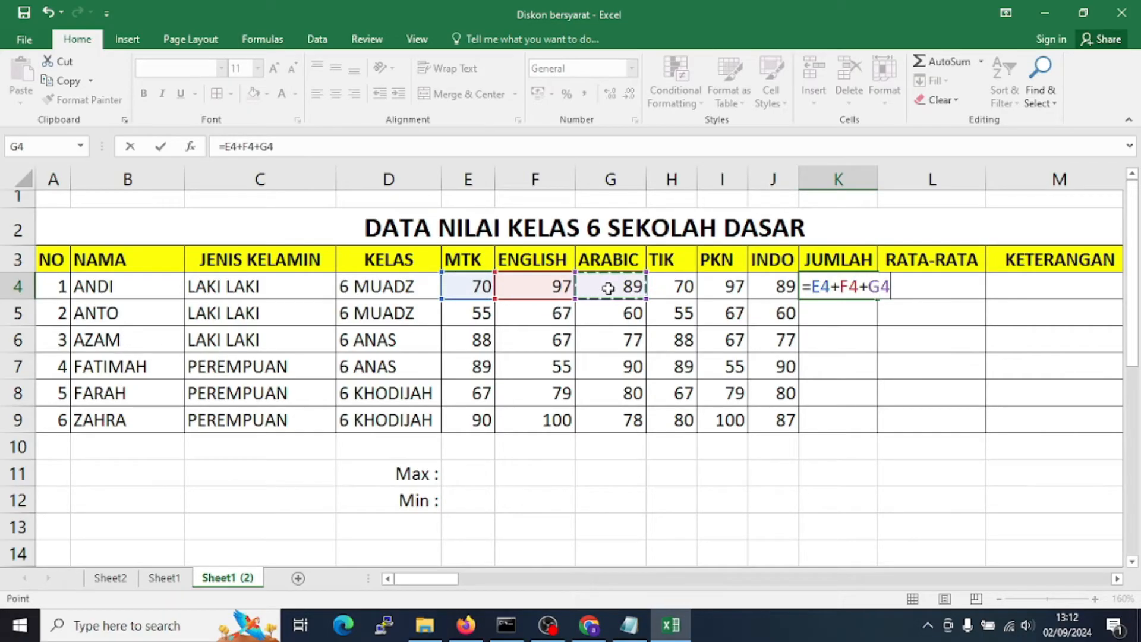
type("+")
left_click(686, 289)
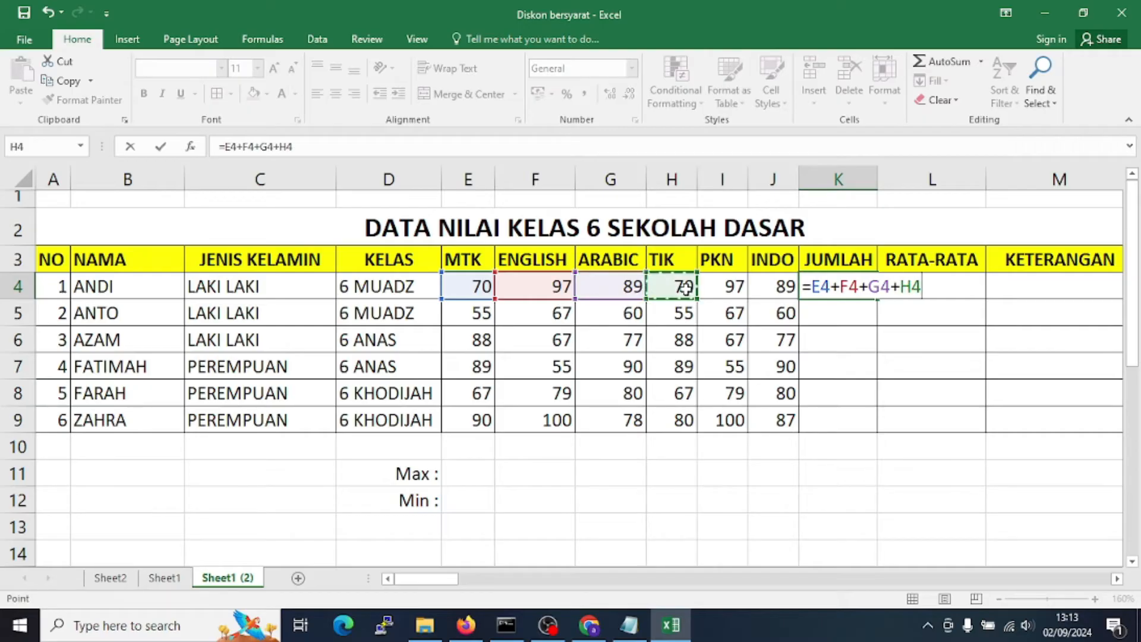
type("+")
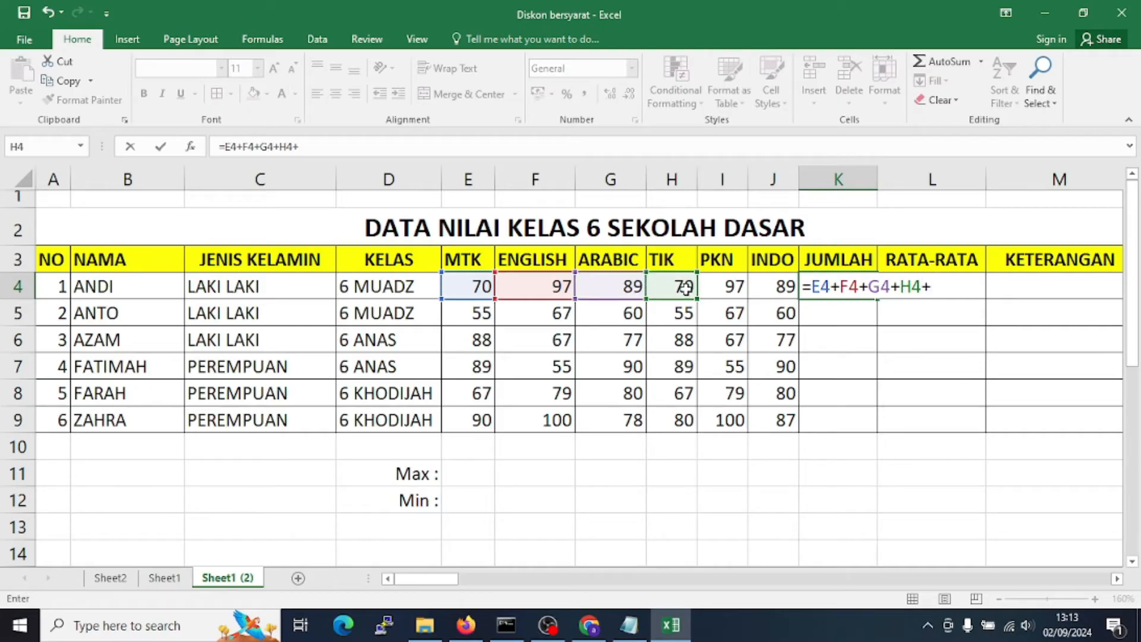
left_click(730, 287)
type("+")
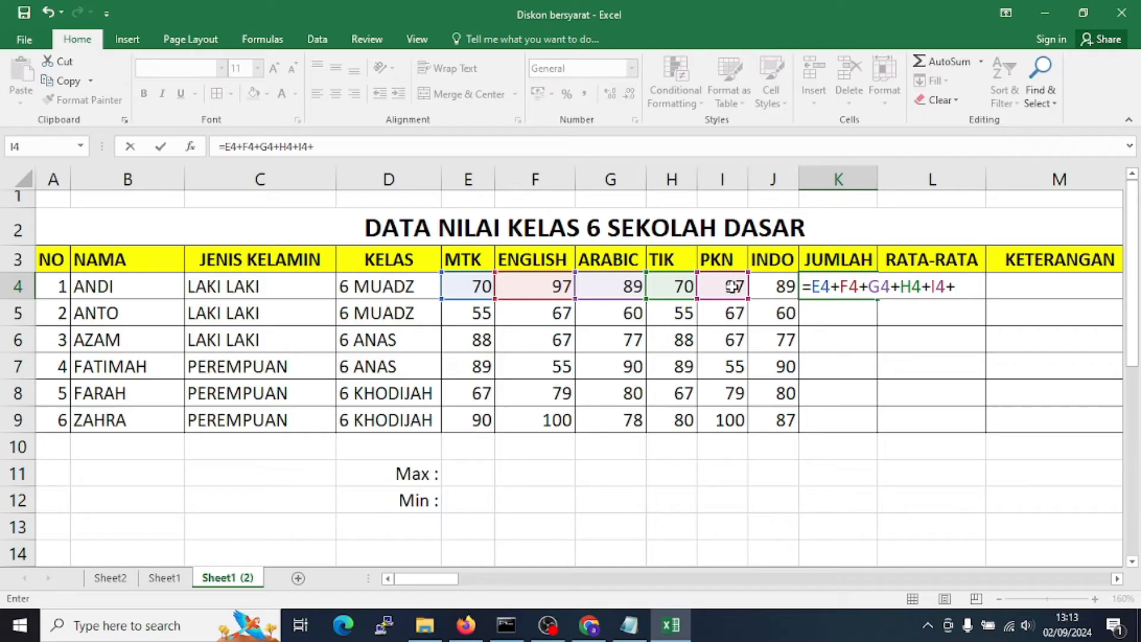
left_click(779, 288)
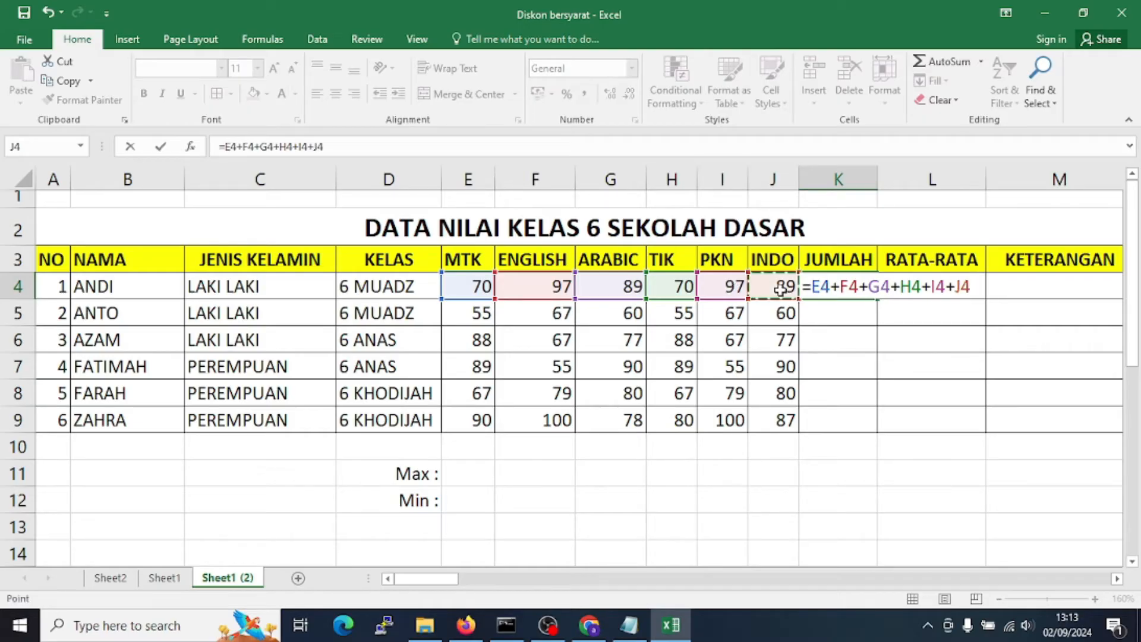
key("Return")
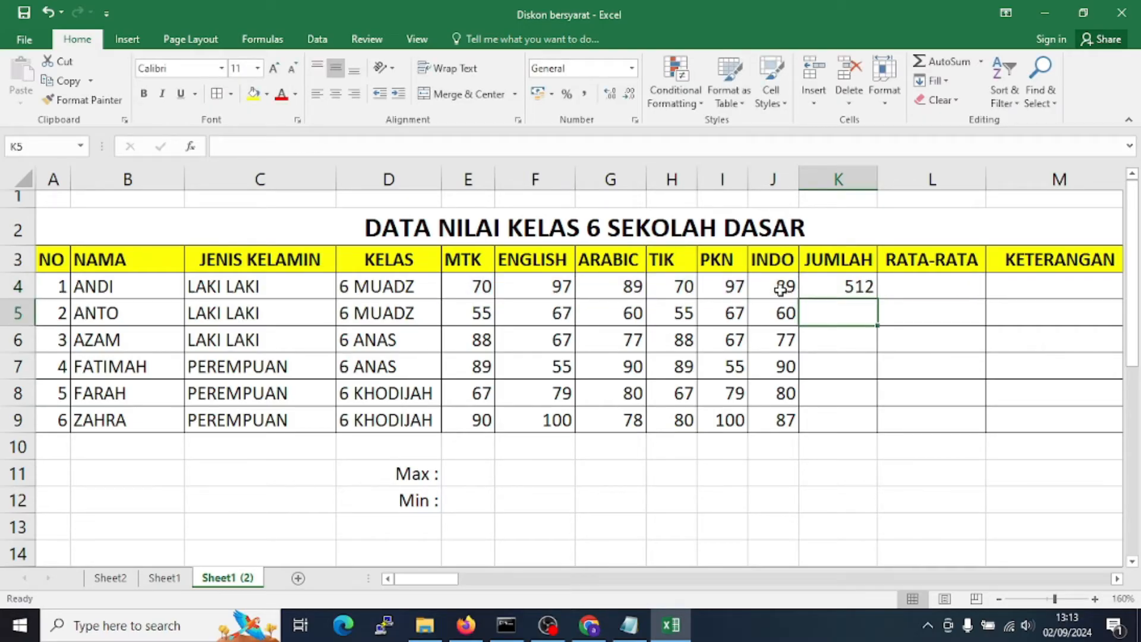
Shade the first student's score cells E4:J4 with a light blue theme fill
left_click(840, 286)
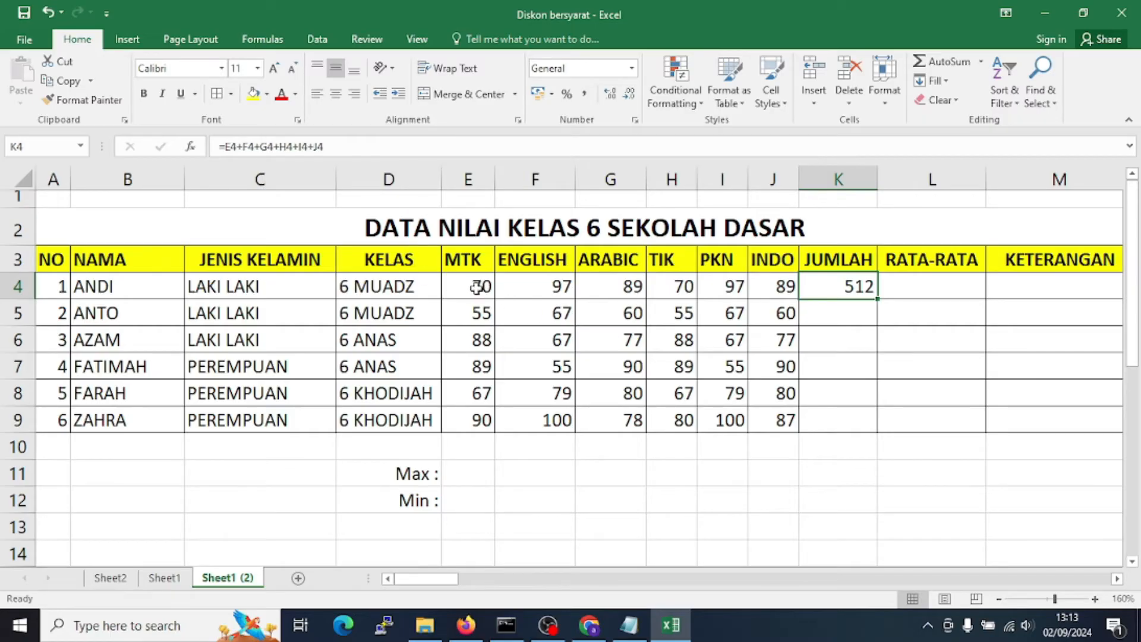
left_click_drag(478, 288, 773, 297)
left_click(267, 94)
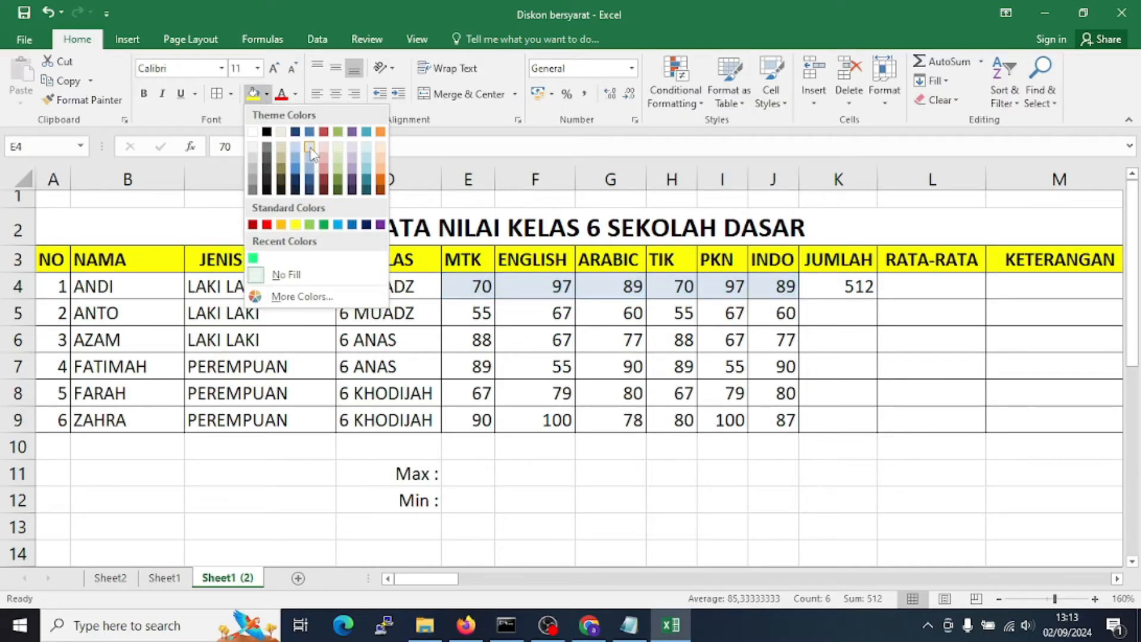
left_click(312, 154)
Delete the cell-by-cell addition formula from K4, leaving the cell empty
left_click(838, 287)
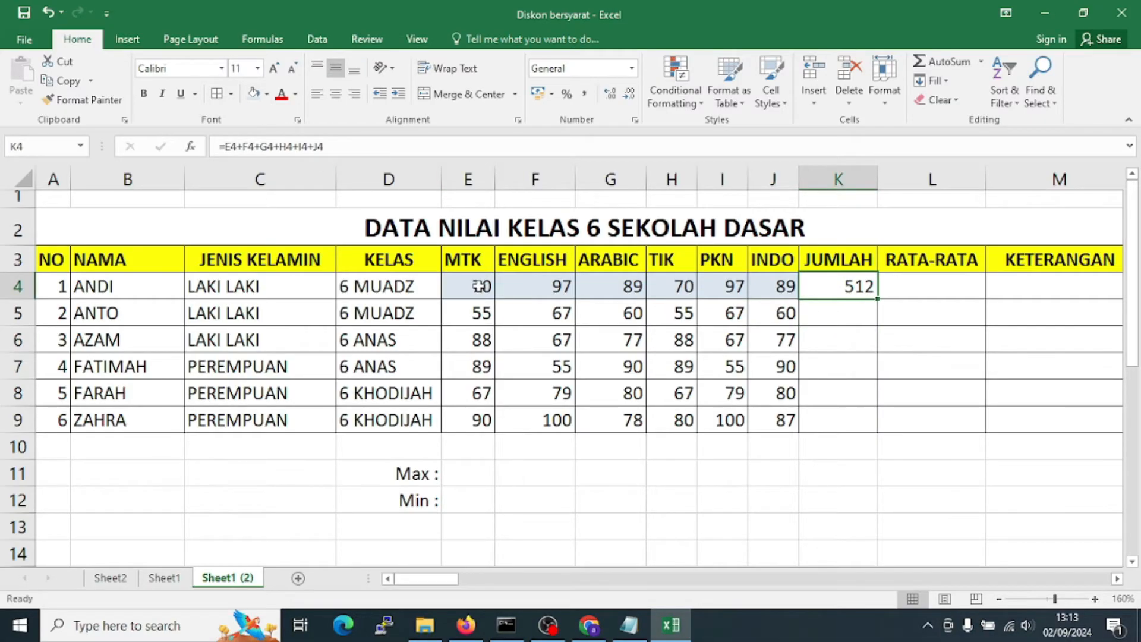
left_click(849, 334)
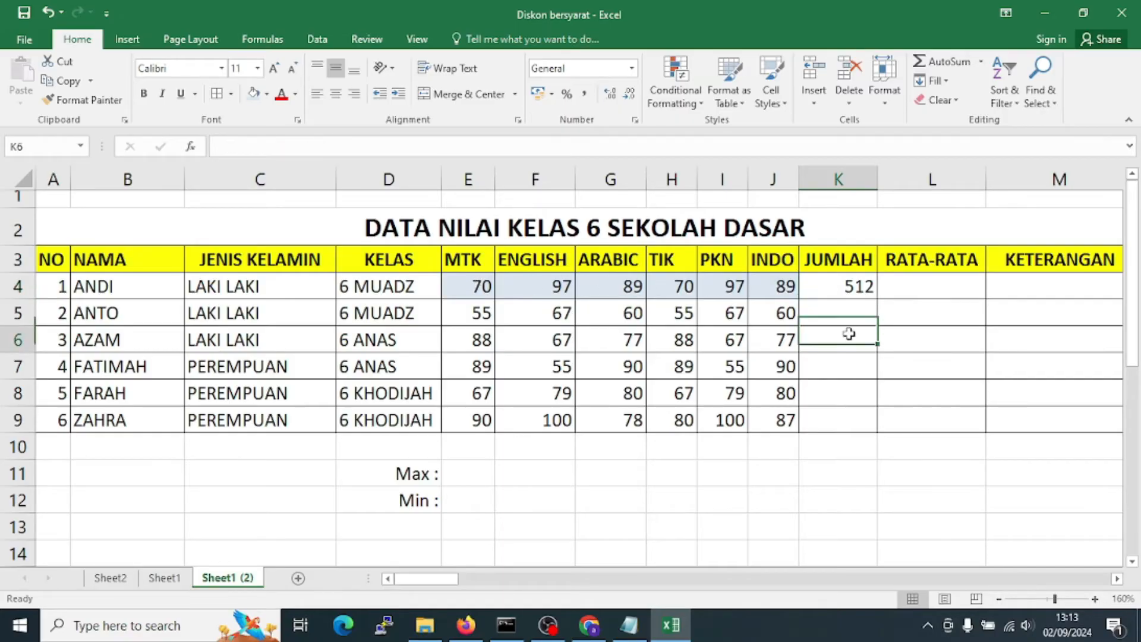
left_click(850, 289)
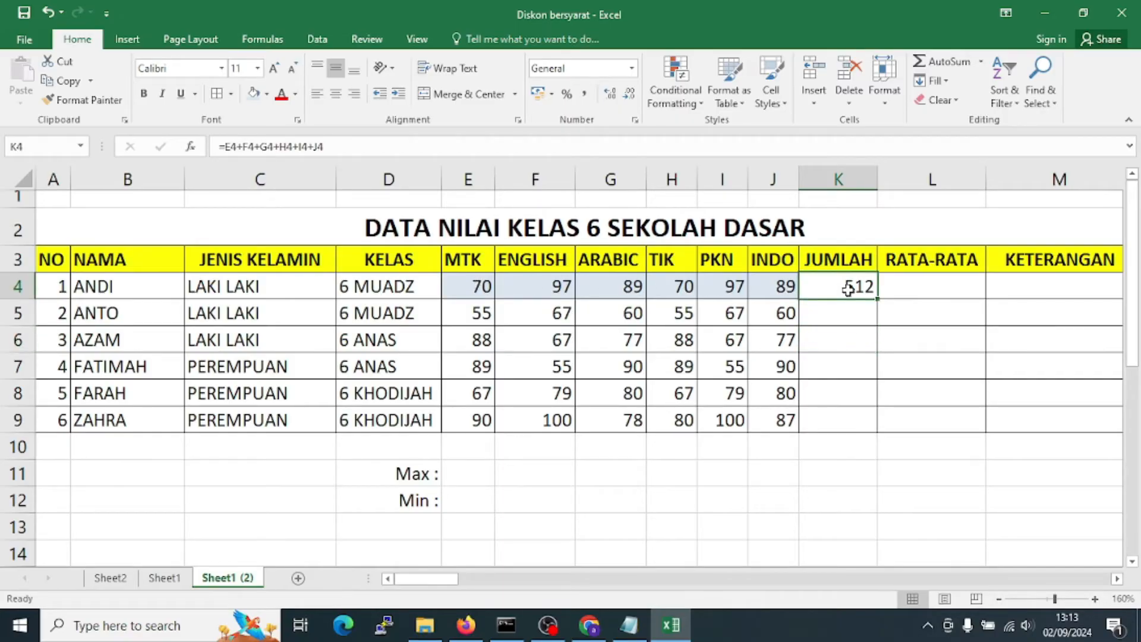
double_click(848, 288)
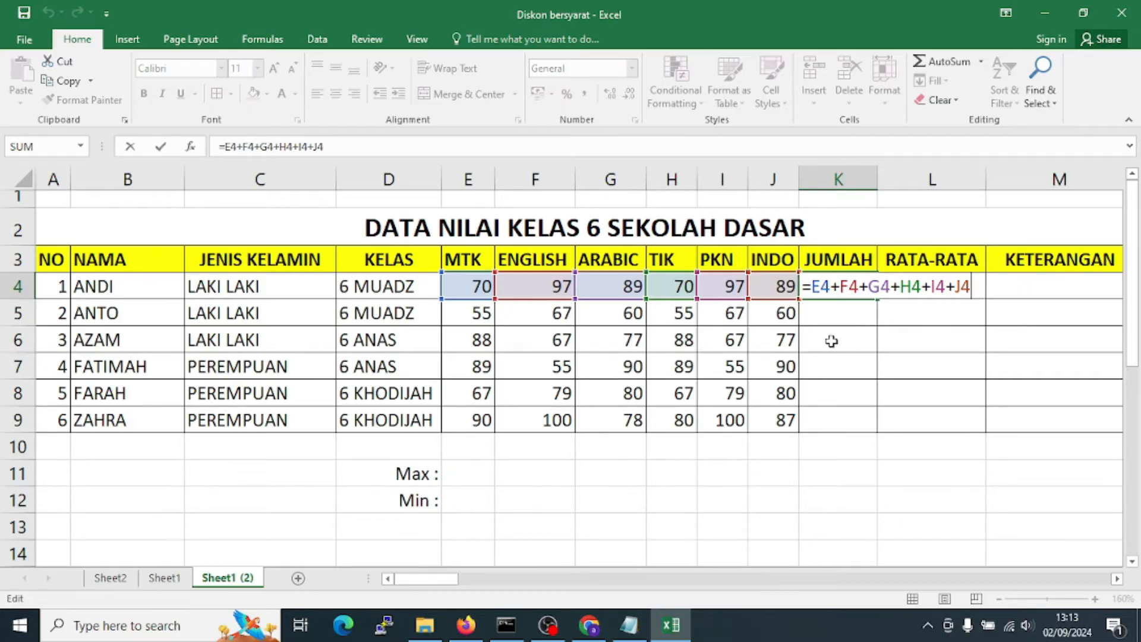
key("BackSpace")
key("BackSpace")
key("BackSpace")
key("BackSpace")
key("BackSpace")
key("BackSpace")
key("BackSpace")
key("BackSpace")
key("BackSpace")
key("BackSpace")
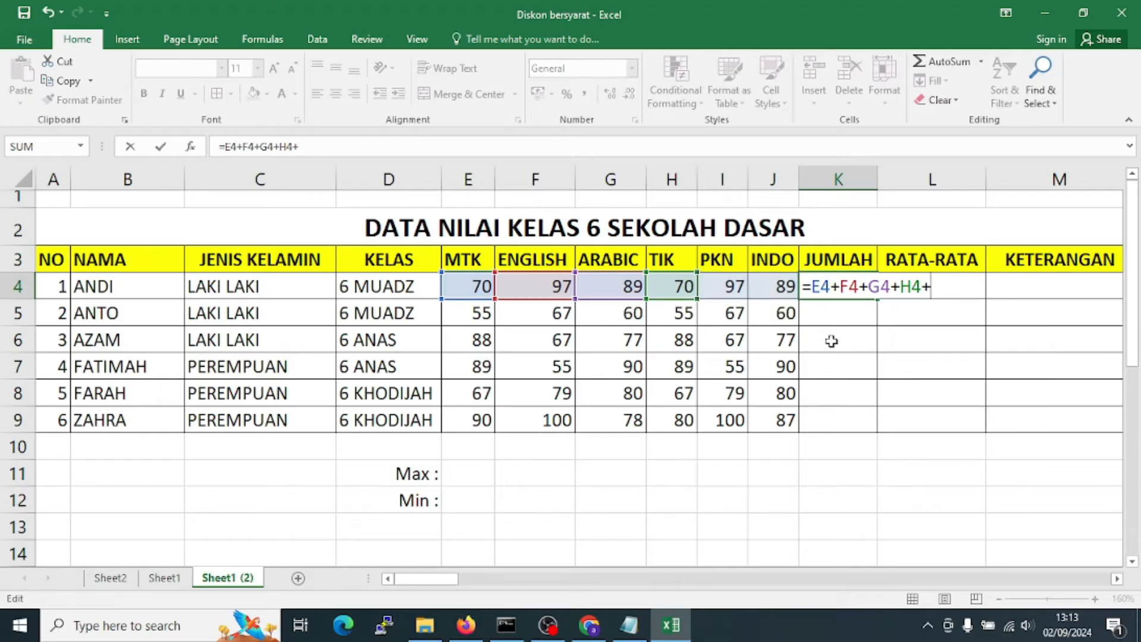
key("BackSpace")
key("BackSpace")
key("BackSpace")
key("BackSpace")
key("BackSpace")
key("BackSpace")
key("BackSpace")
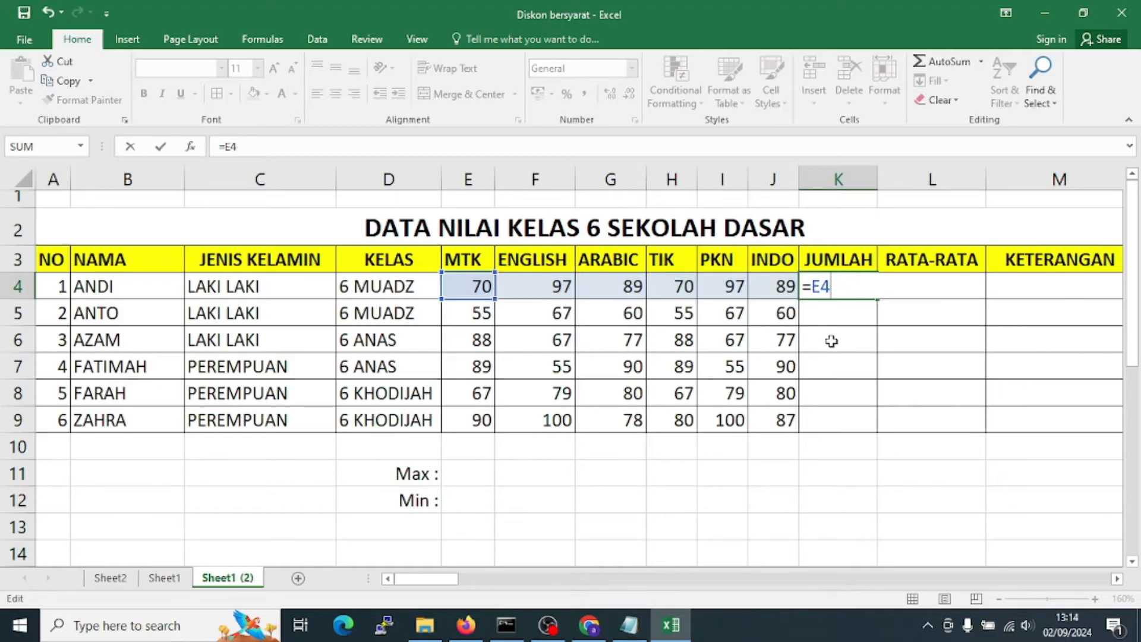
key("BackSpace")
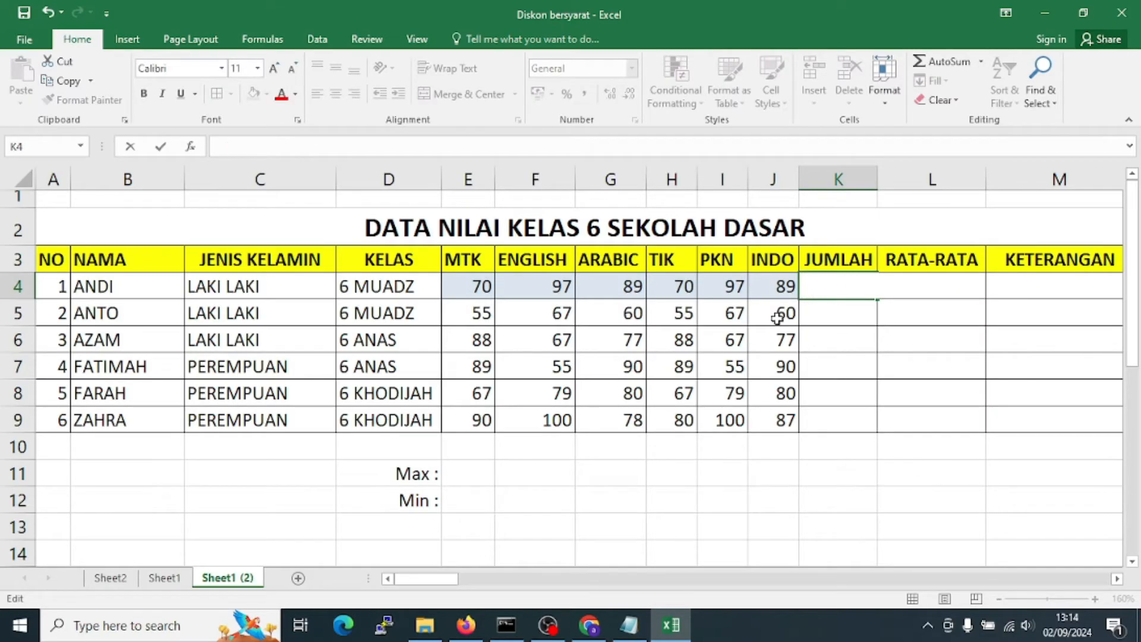
left_click(825, 374)
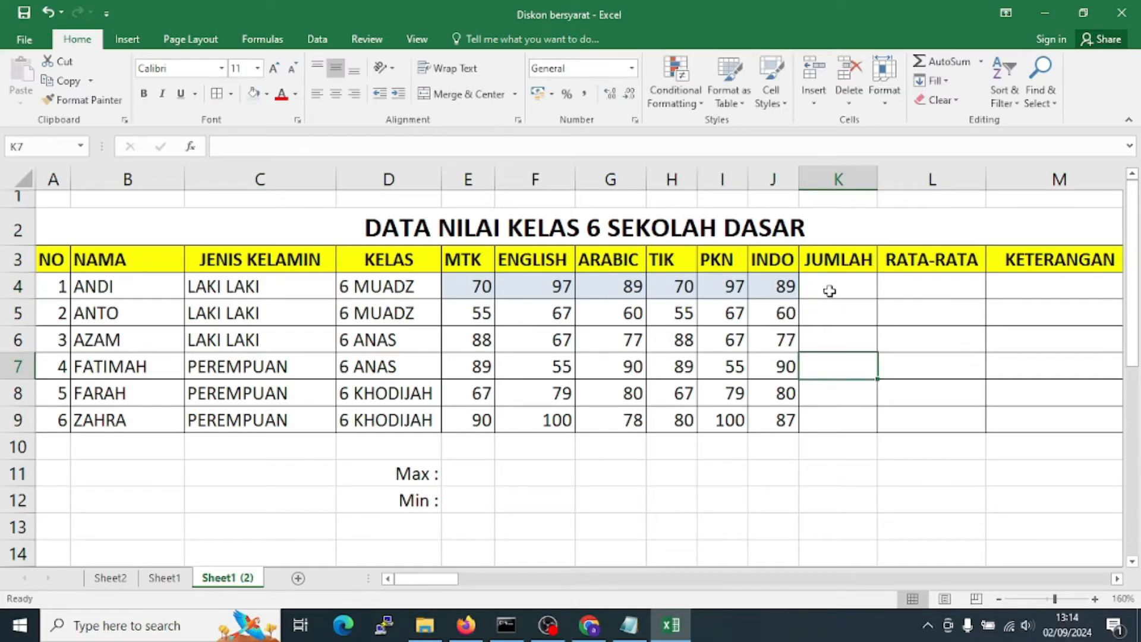
Total the first student's scores in K4 with the formula =SUM(E4:J4)
left_click(828, 288)
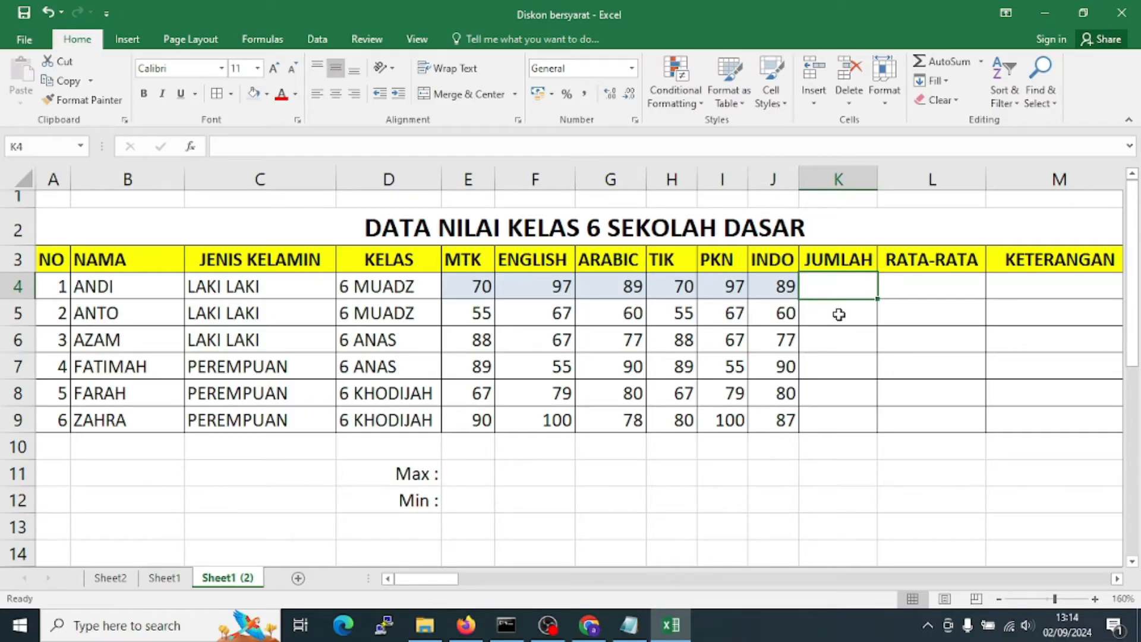
type("=")
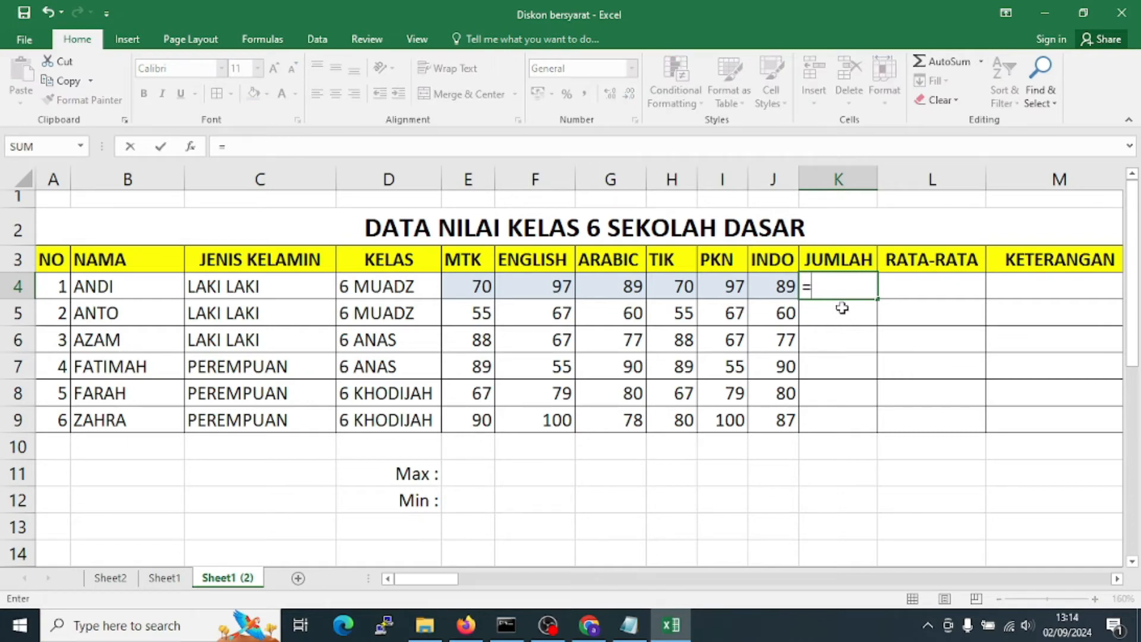
type("SUM")
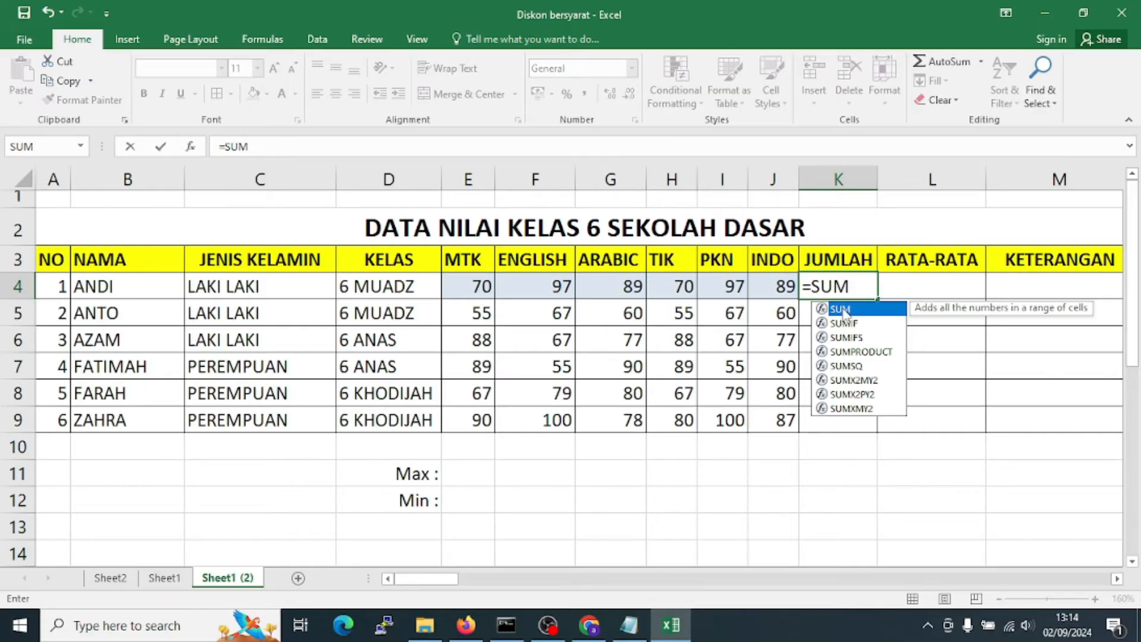
double_click(844, 310)
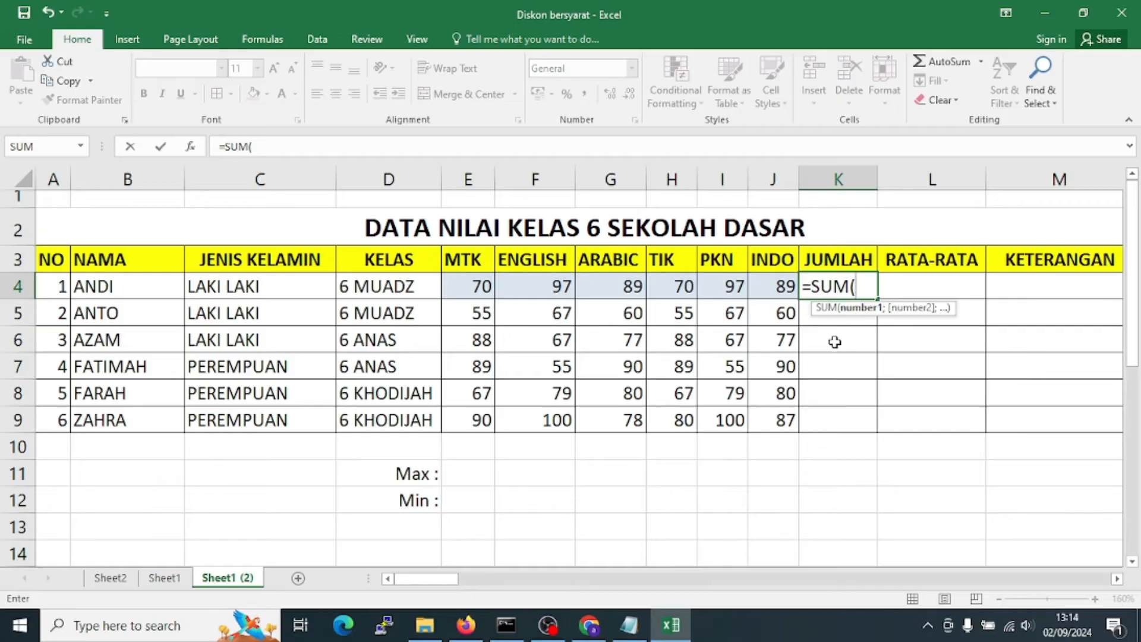
left_click(471, 287)
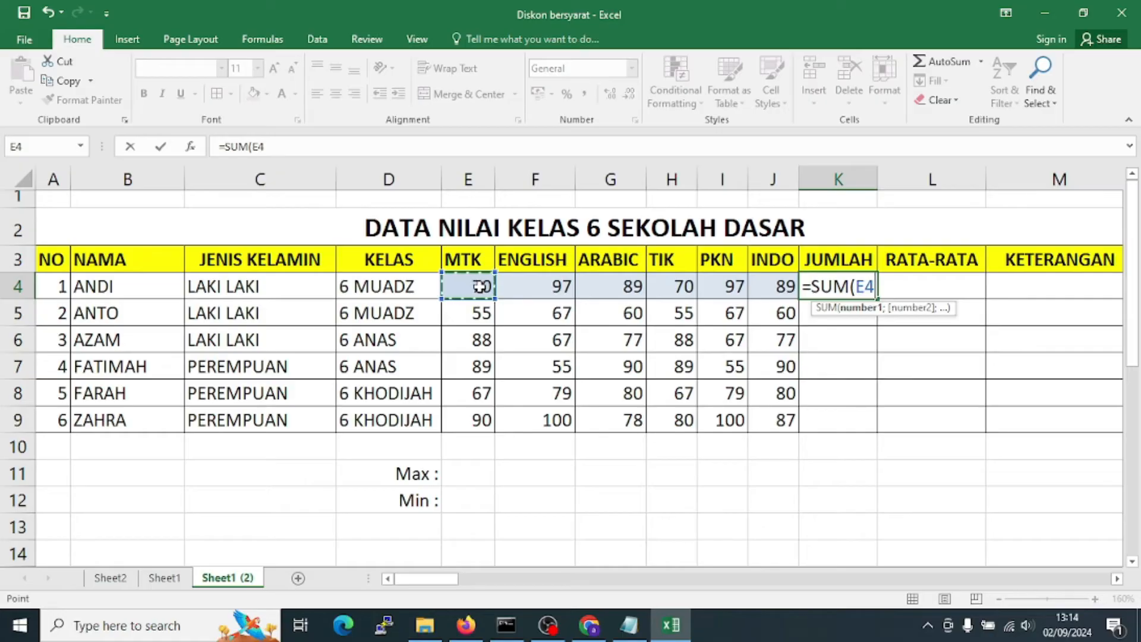
left_click_drag(477, 287, 759, 293)
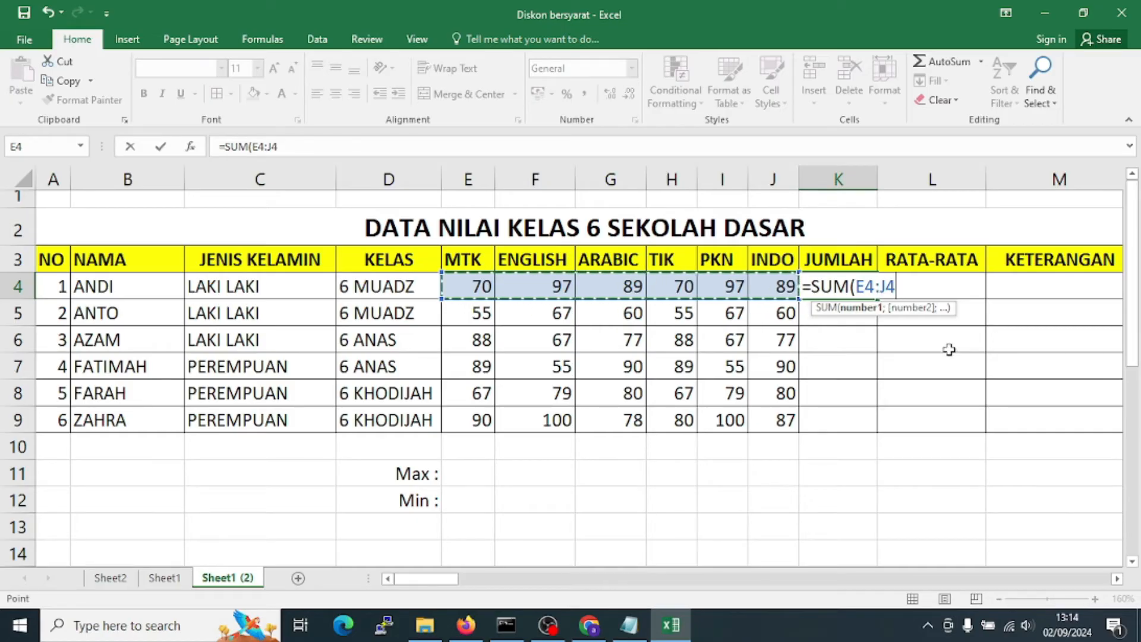
type(")")
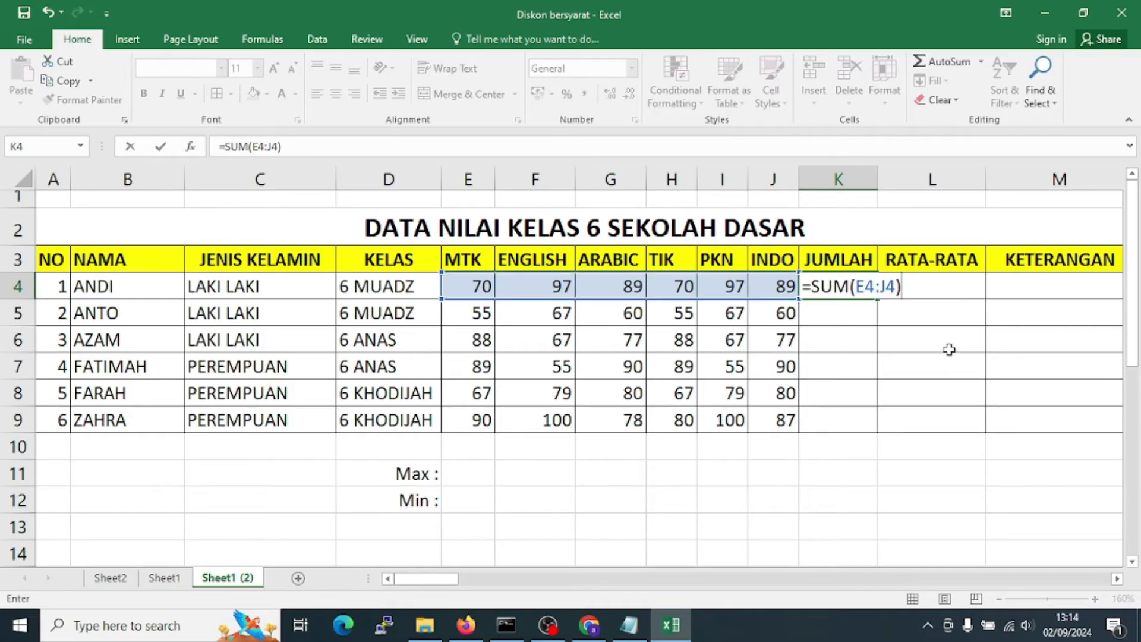
key("Return")
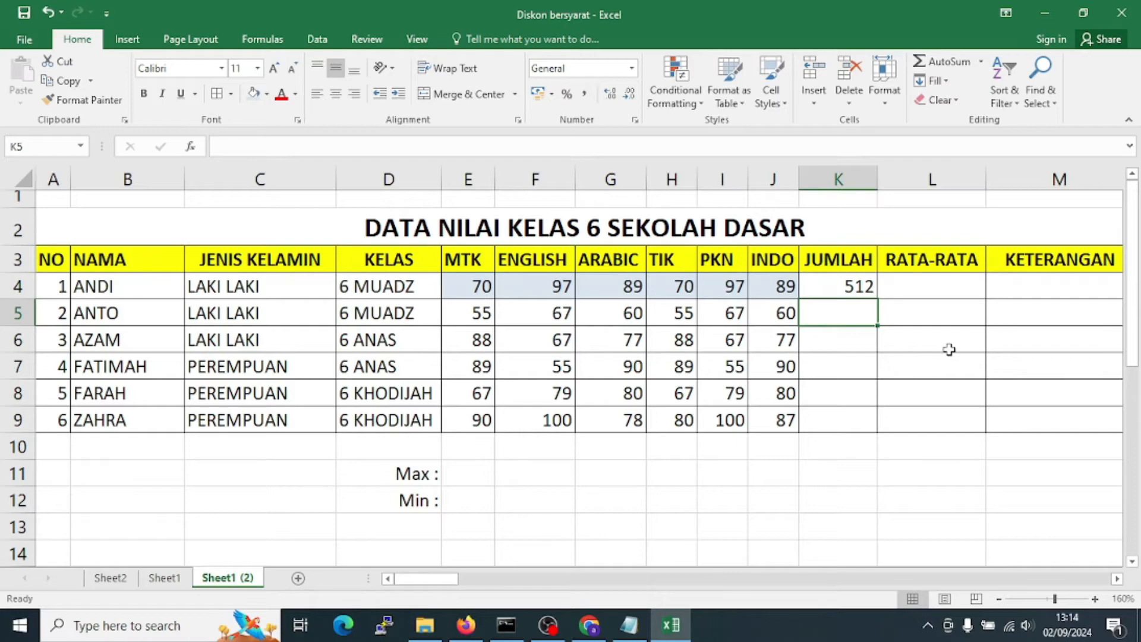
Examine the first student's SUM formula in K4 against the name in B4 and the empty JUMLAH cell K5
left_click(847, 289)
left_click(846, 311)
left_click(850, 287)
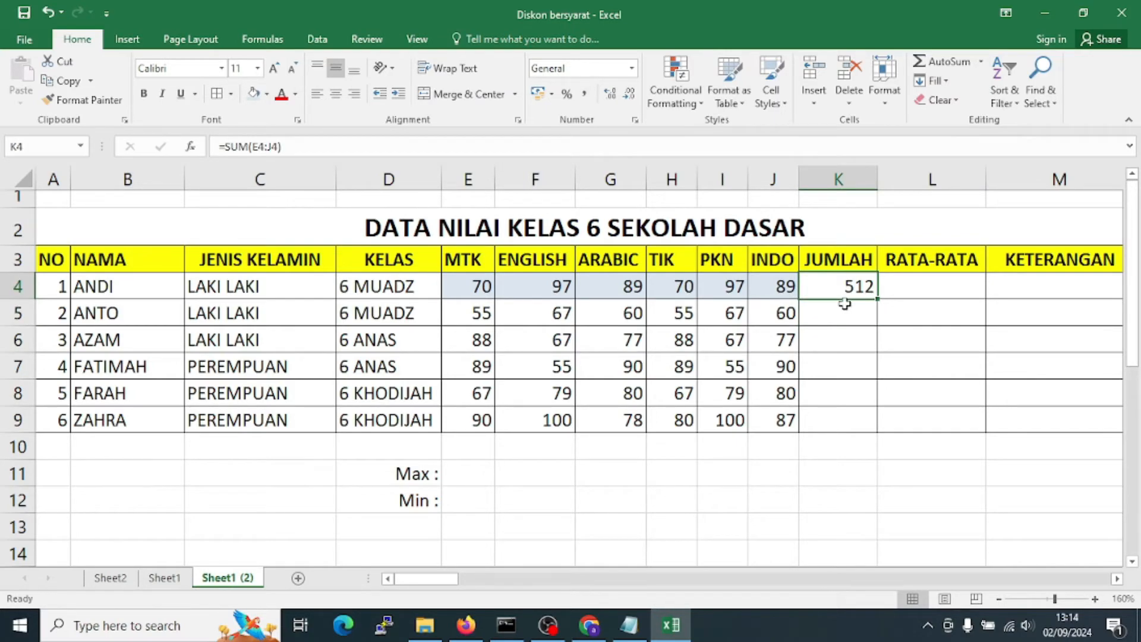
left_click(835, 306)
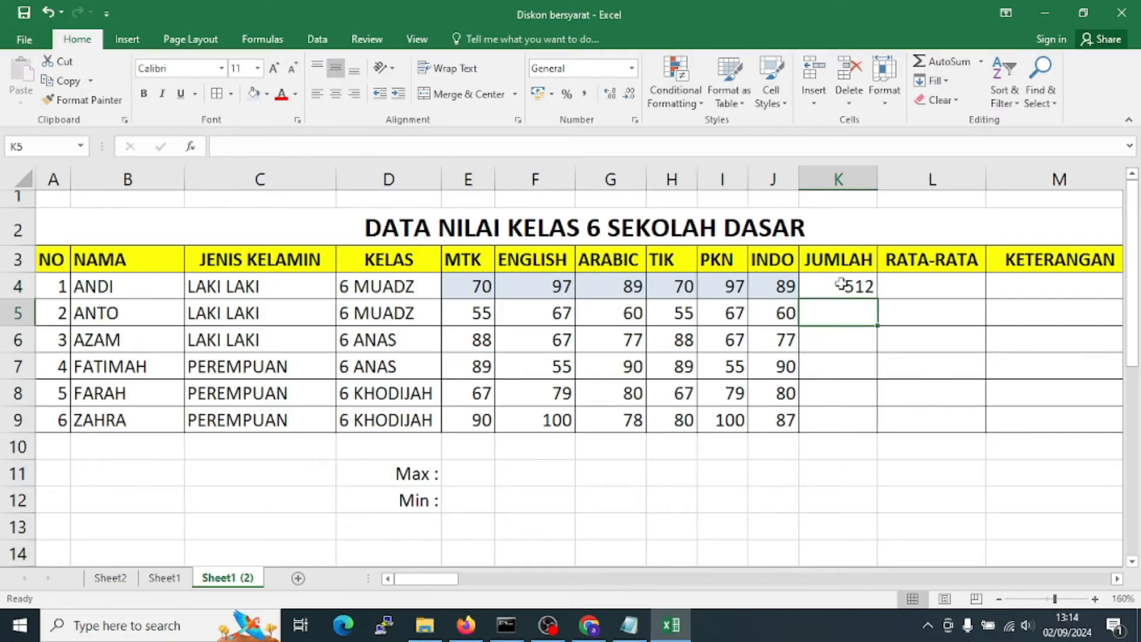
left_click(841, 284)
left_click(120, 289)
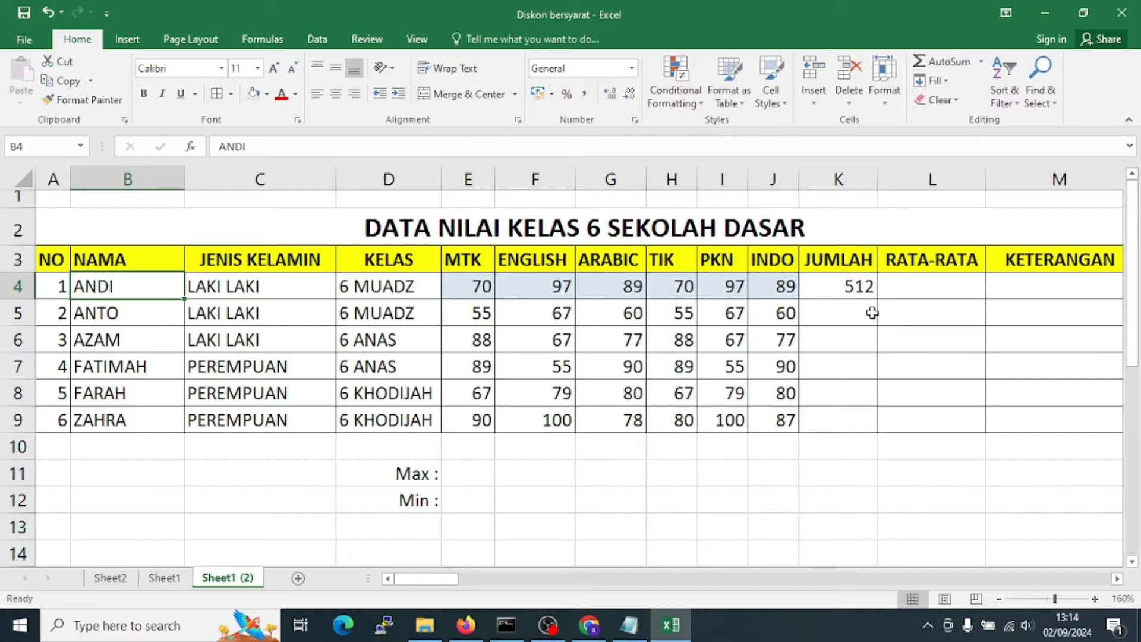
left_click(847, 311)
left_click(845, 287)
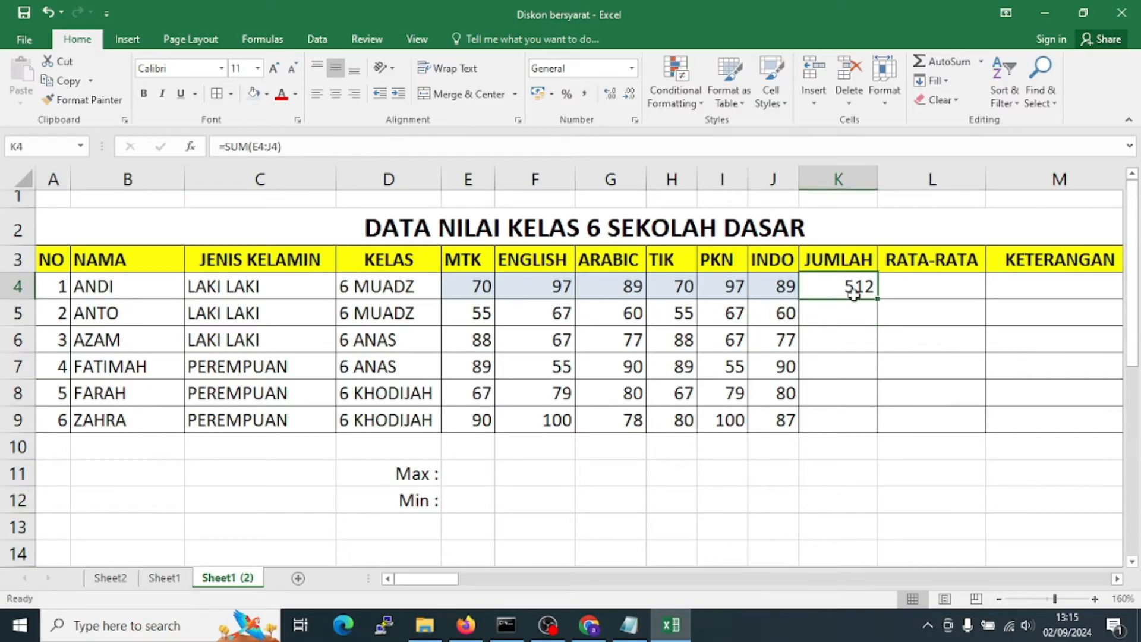
left_click(849, 312)
left_click(845, 287)
left_click(842, 313)
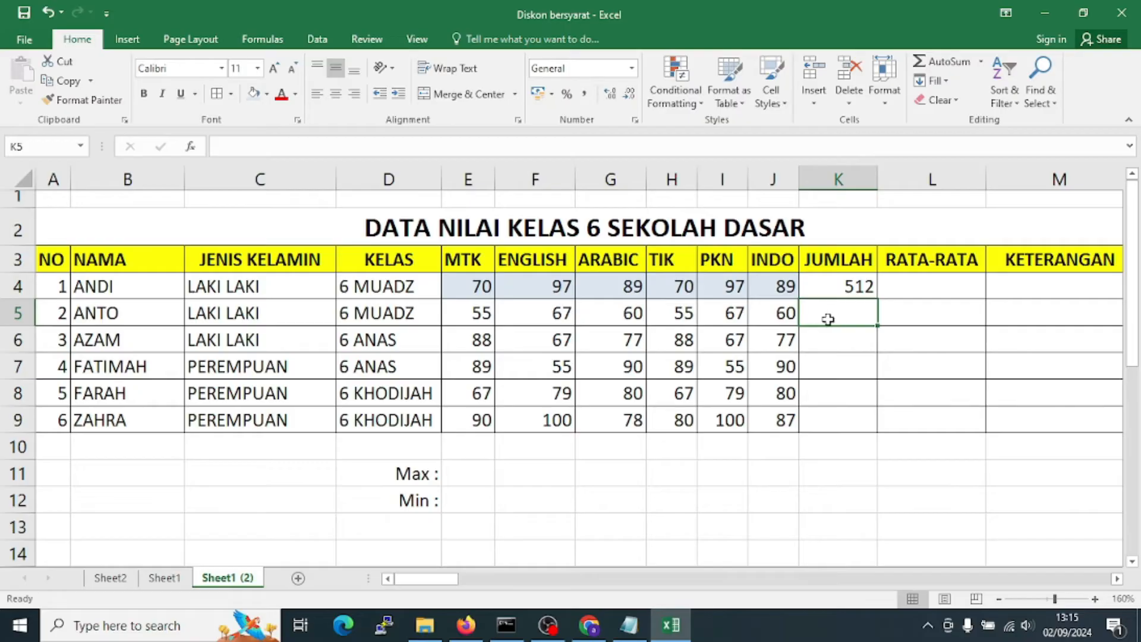
Fill the SUM formula from K4 down to K9 and check the copied formulas in the JUMLAH column
left_click(829, 288)
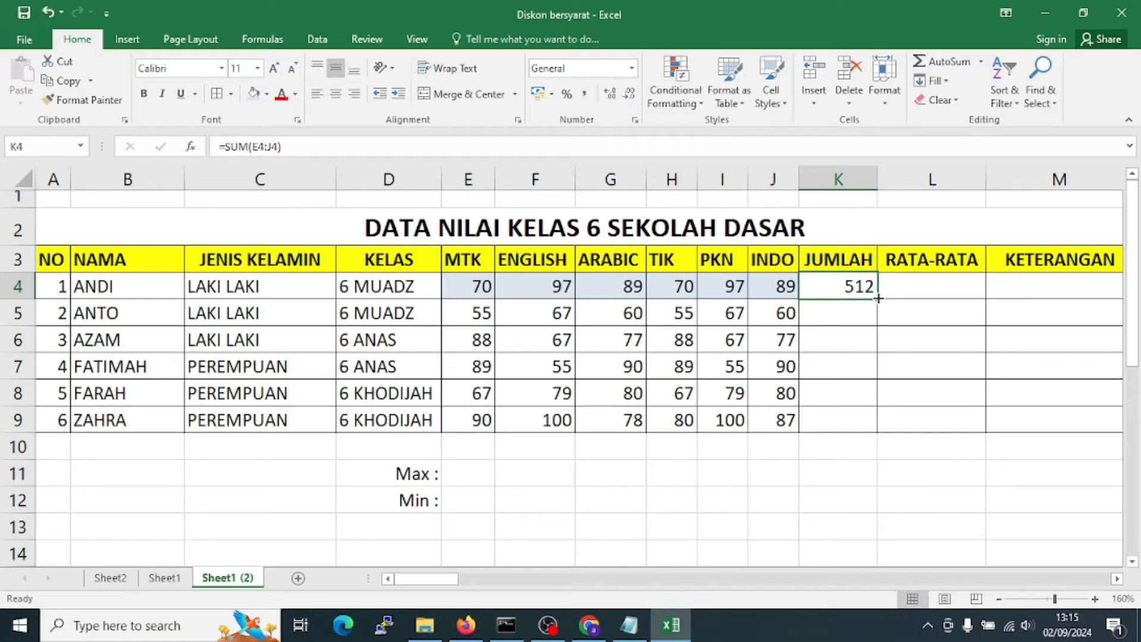
left_click_drag(878, 298, 863, 426)
left_click(858, 474)
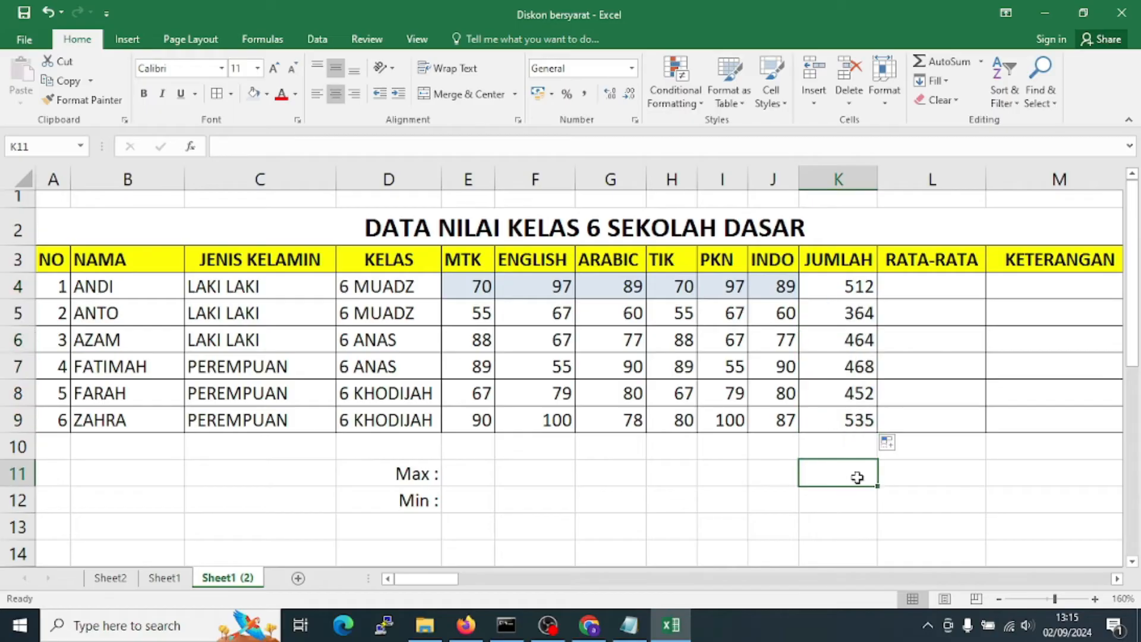
left_click(842, 330)
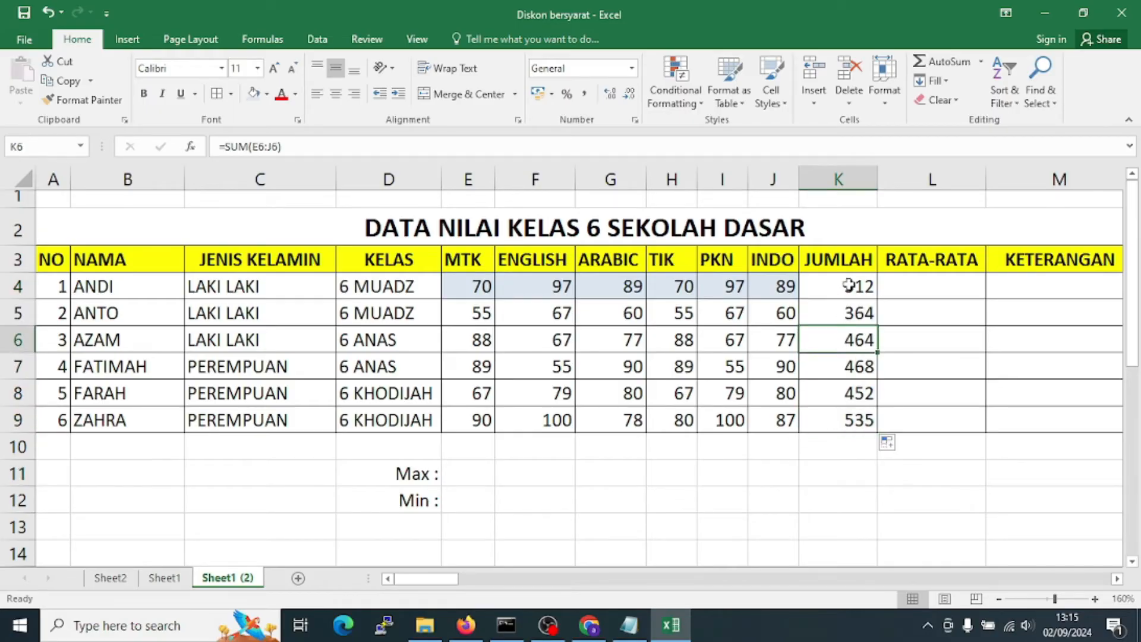
left_click(849, 285)
left_click(844, 421)
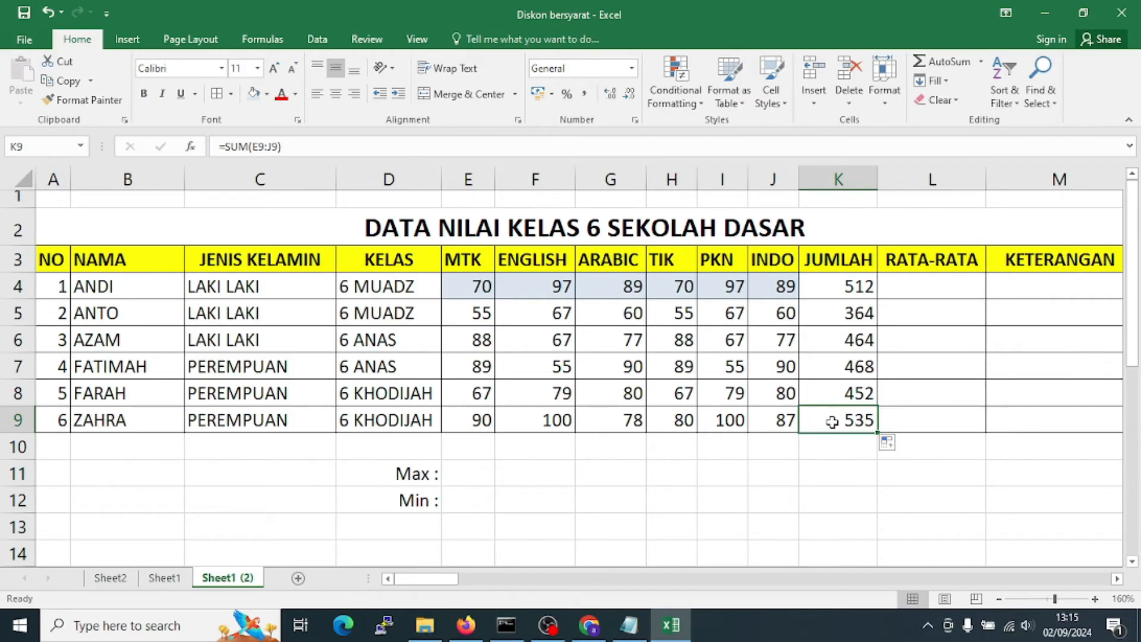
left_click(812, 456)
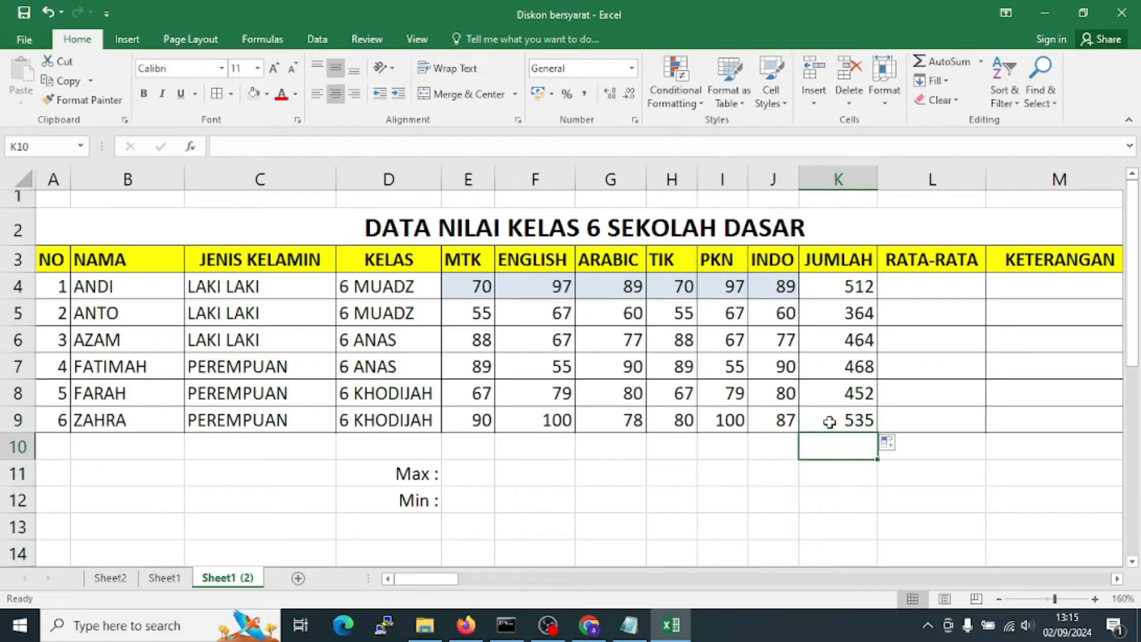
left_click(830, 422)
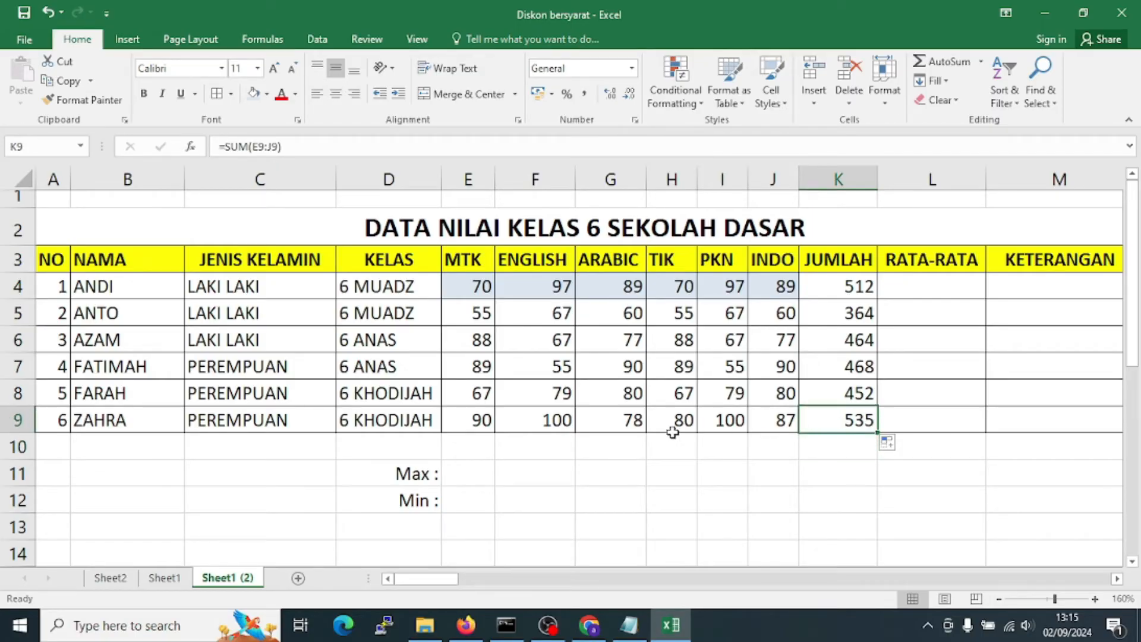
Set the sixth student's ARABIC score in G9 to 79 and check the total in K9
left_click(633, 423)
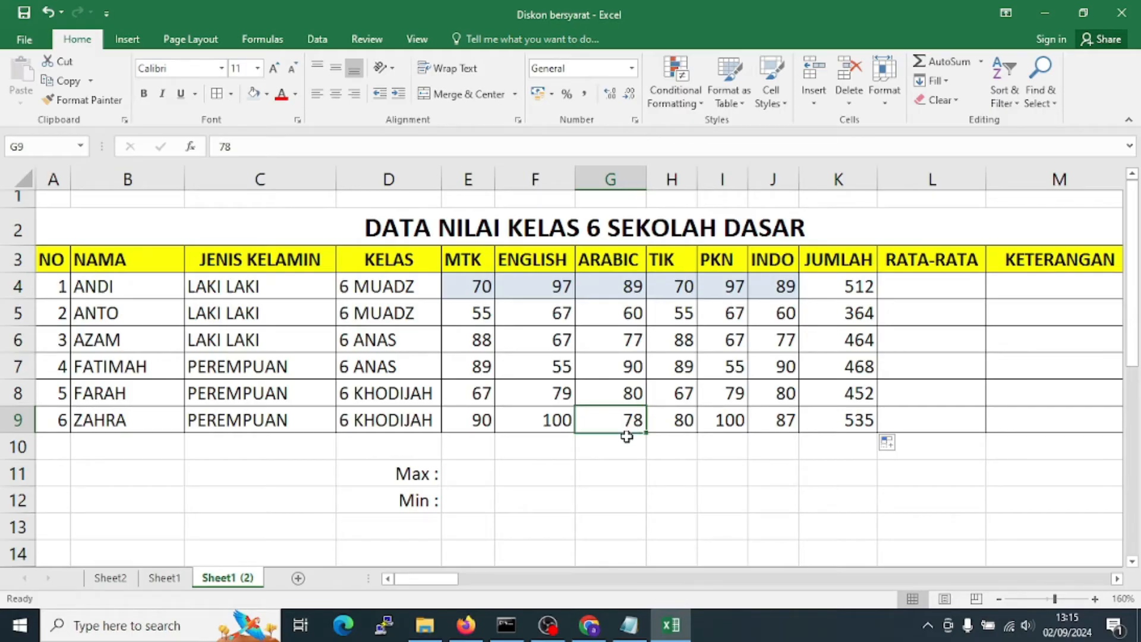
type("79")
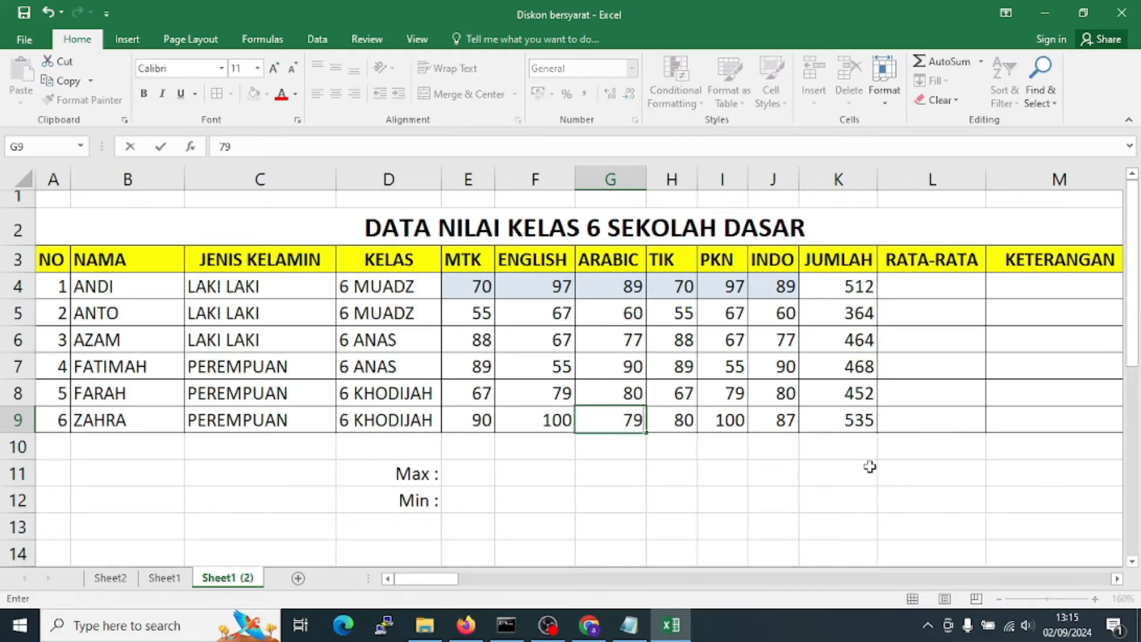
key("Return")
left_click(863, 421)
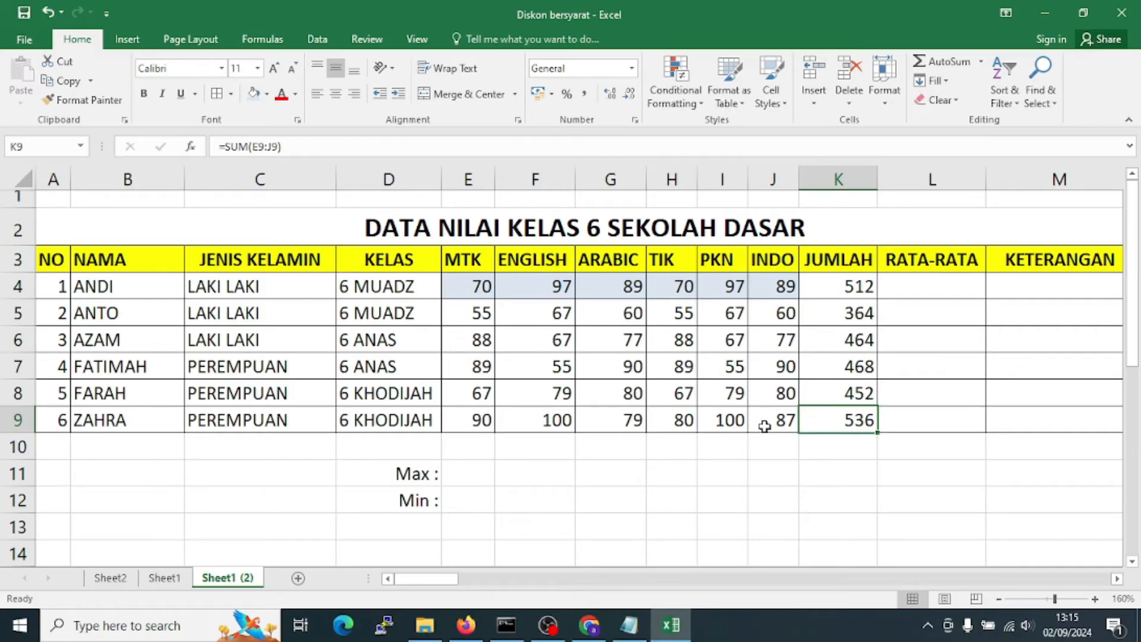
left_click(854, 452)
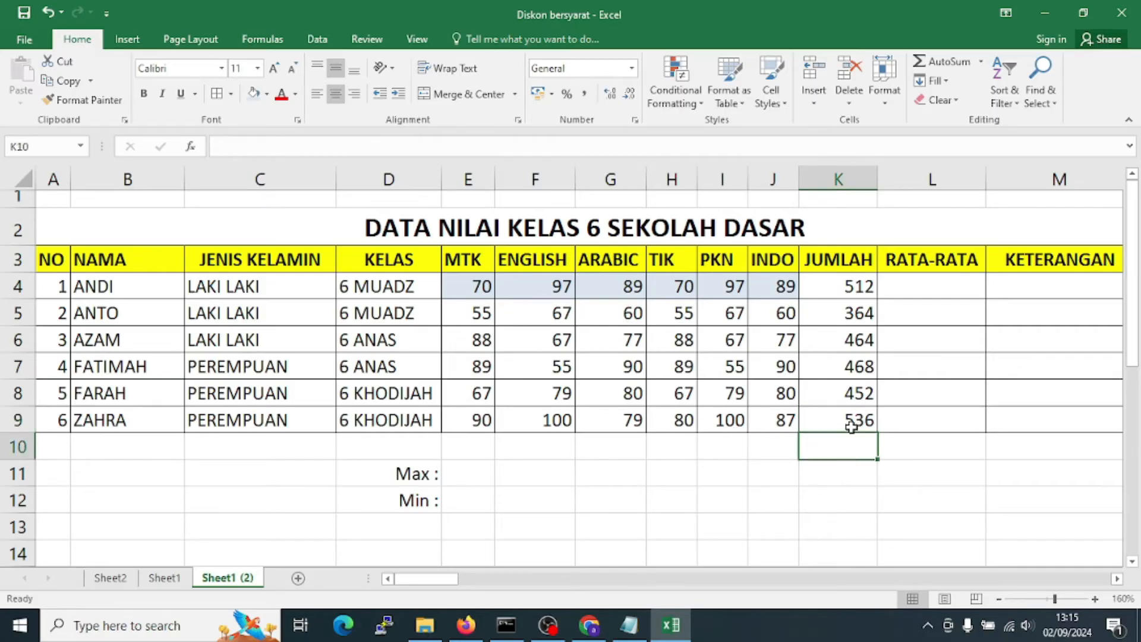
left_click(852, 421)
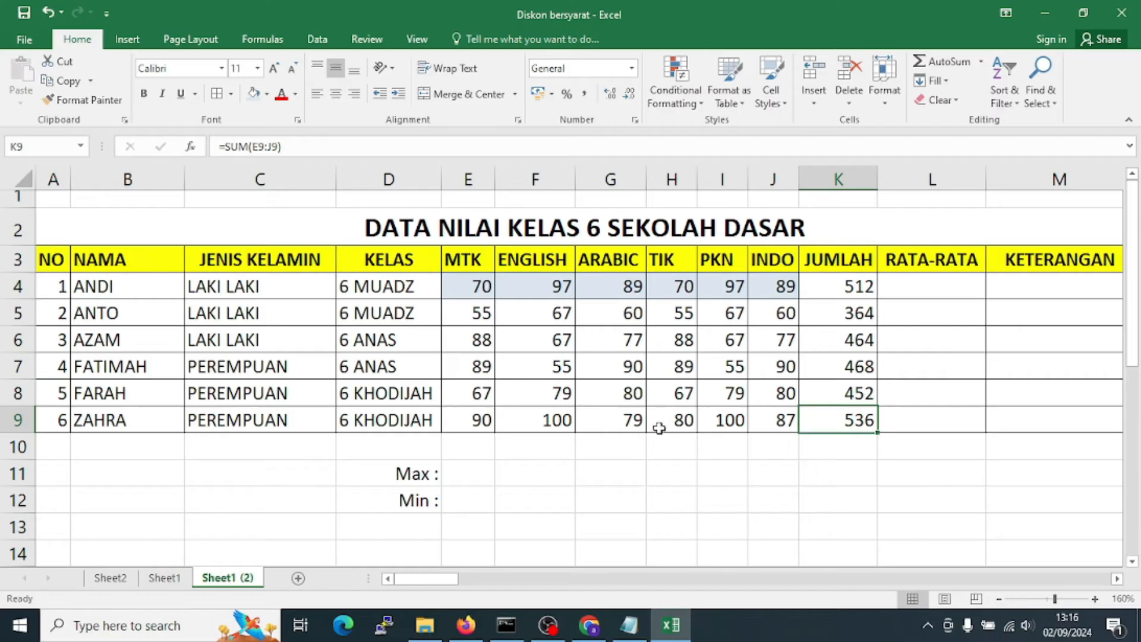
left_click(627, 422)
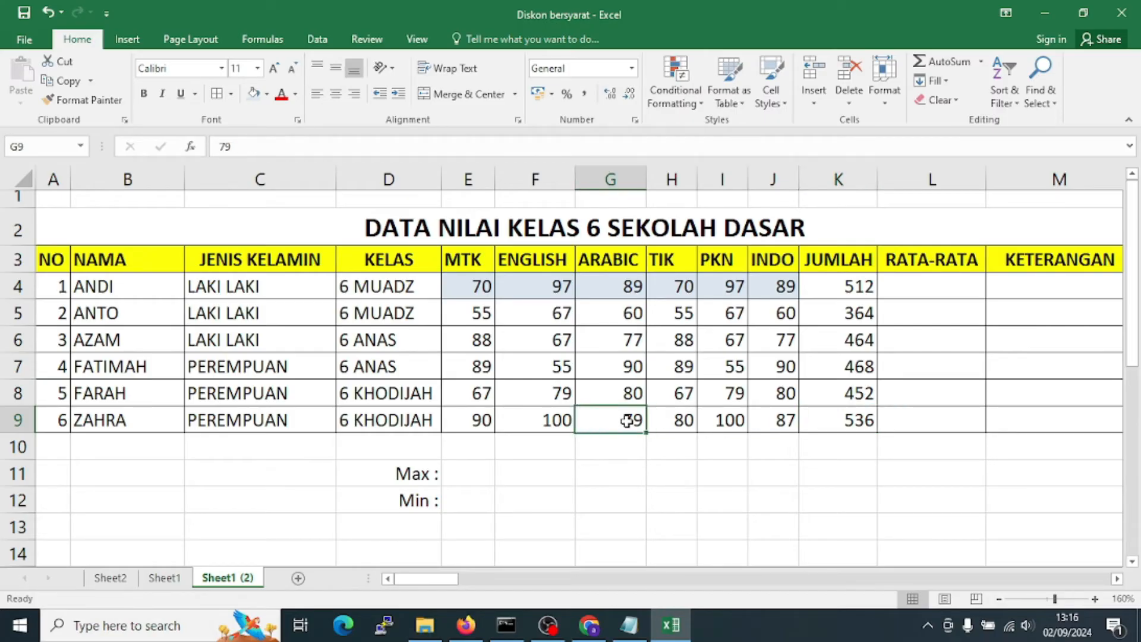
left_click(854, 423)
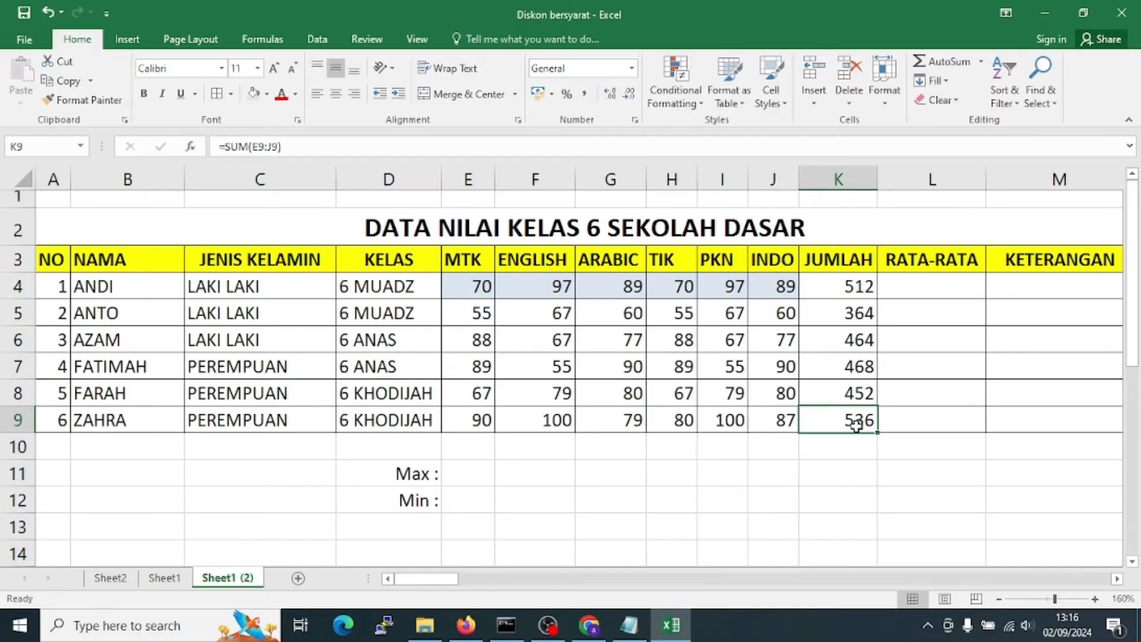
left_click(830, 451)
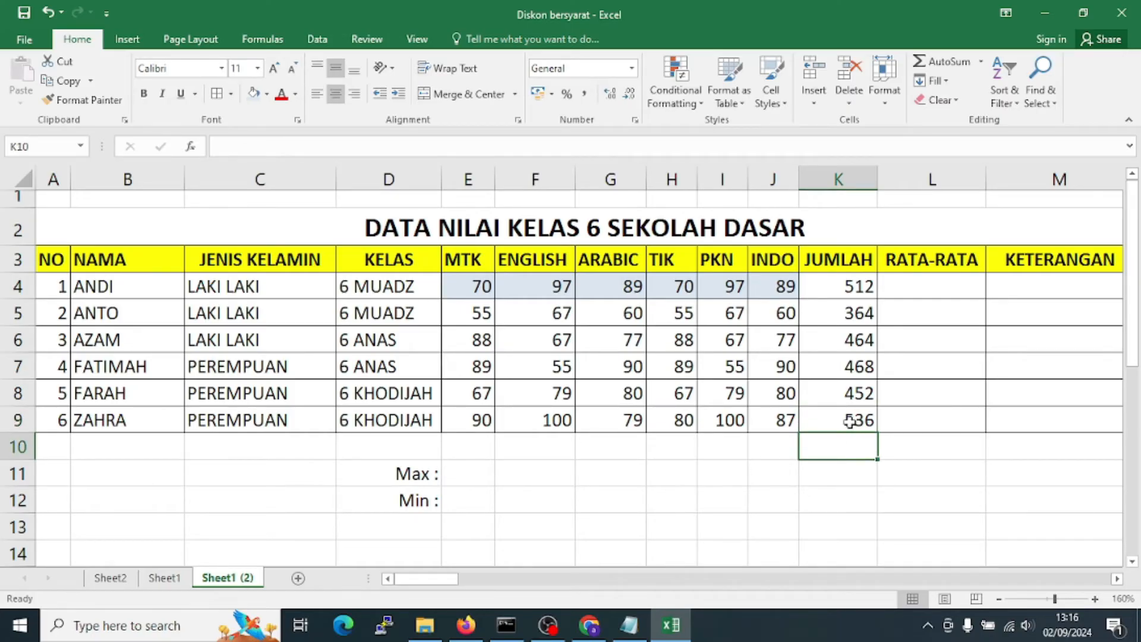
left_click(847, 495)
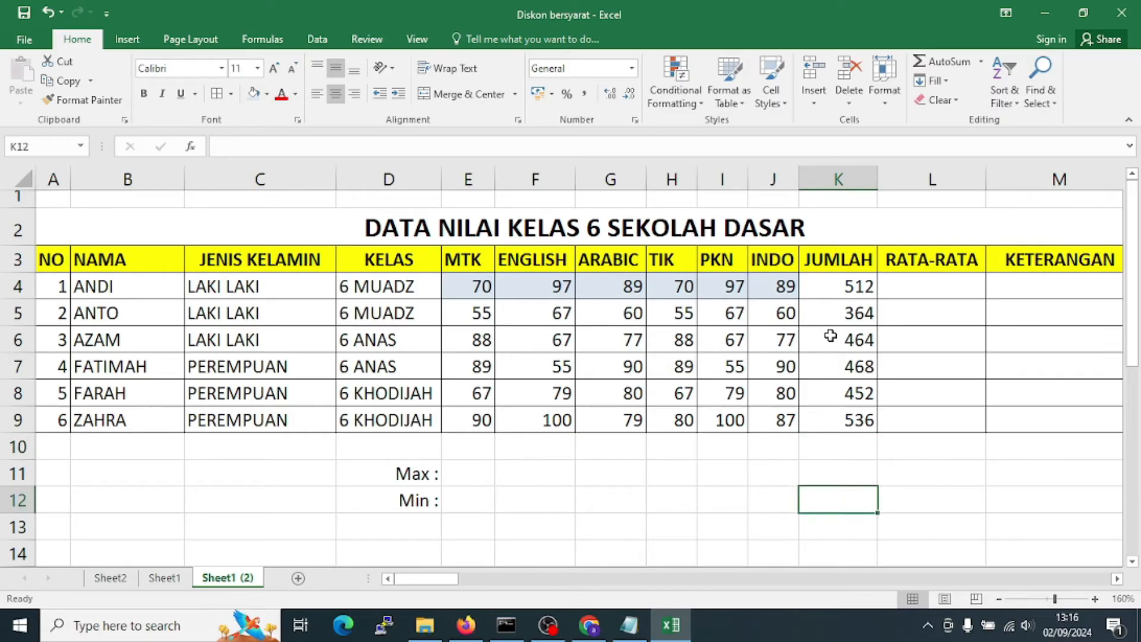
Examine the empty RATA-RATA column alongside the first student's scores in E4:J4 and the total in K4
left_click(850, 288)
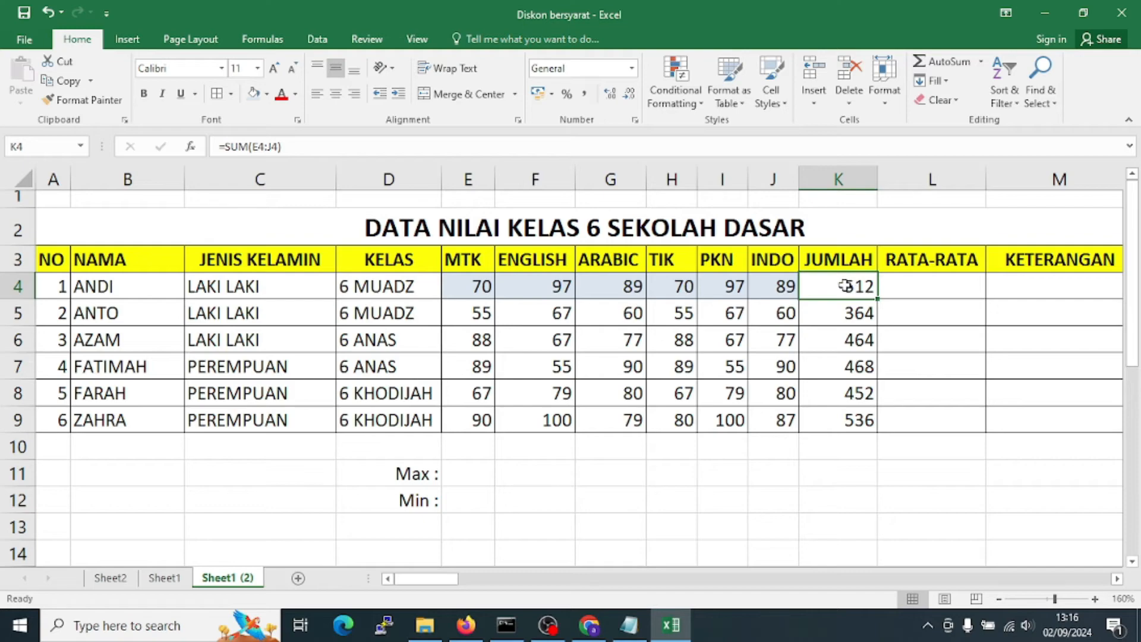
left_click(933, 286)
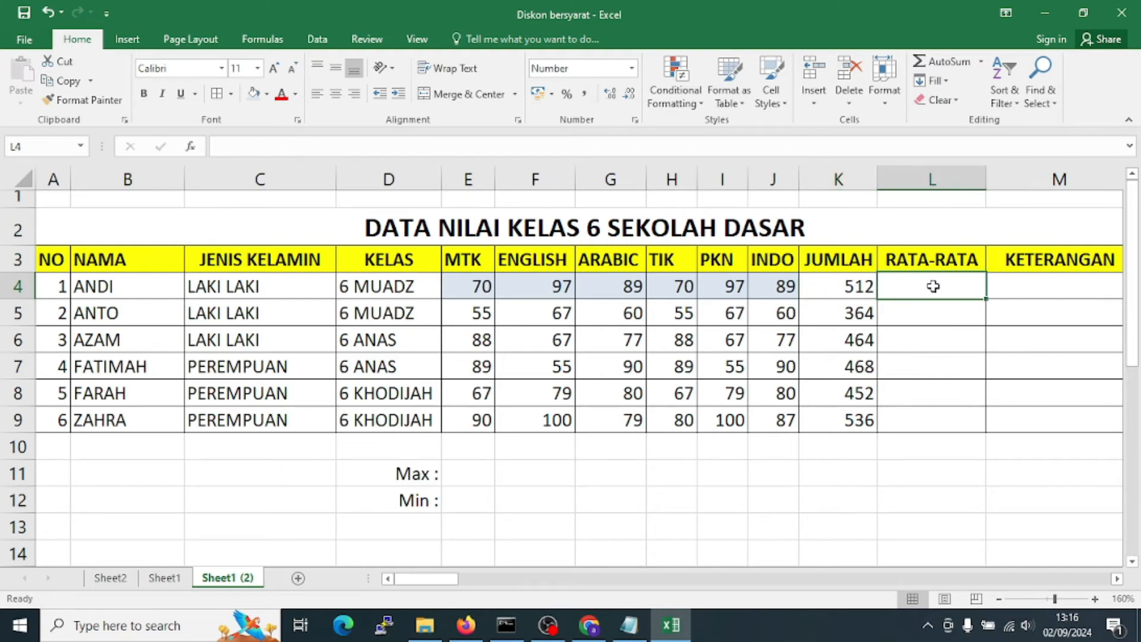
left_click(929, 337)
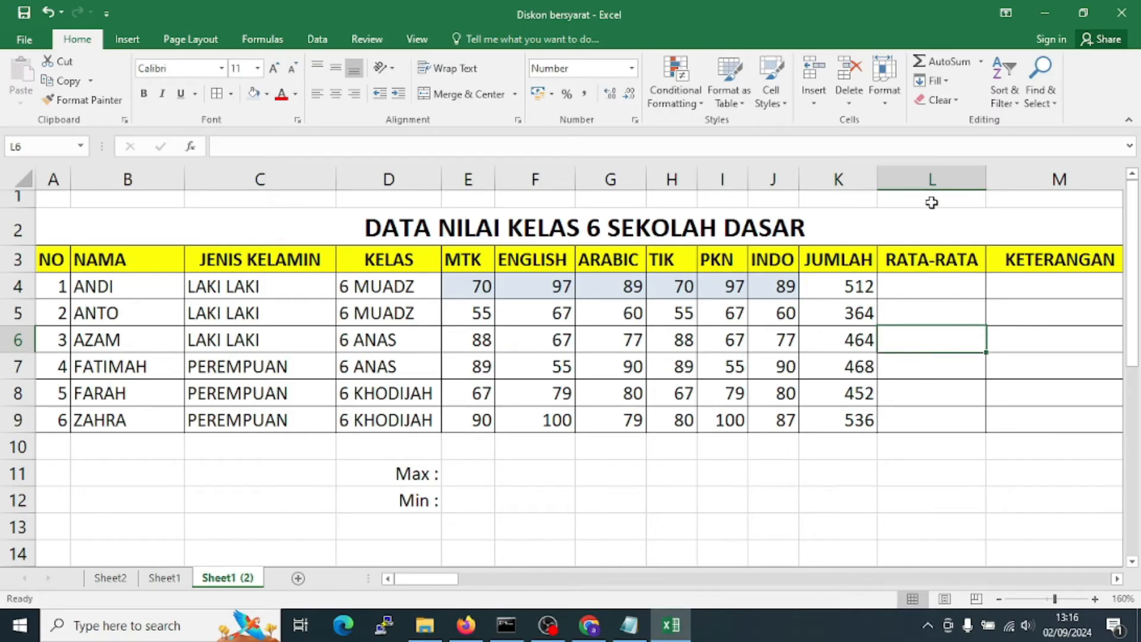
left_click(928, 261)
left_click(925, 287)
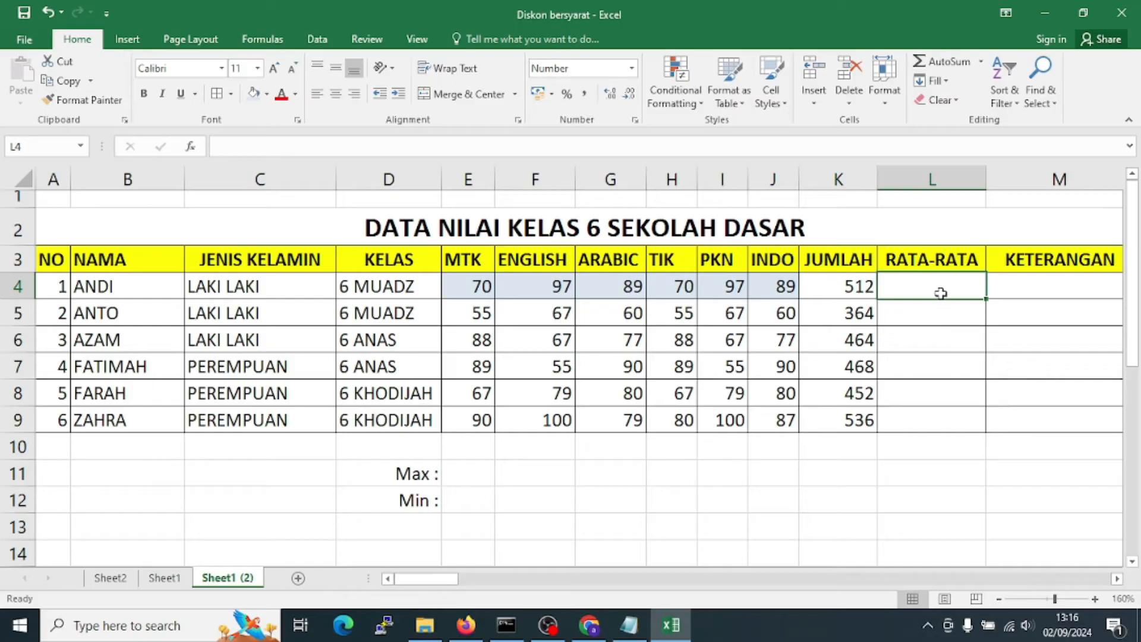
left_click(936, 318)
left_click(933, 284)
left_click_drag(469, 286, 773, 293)
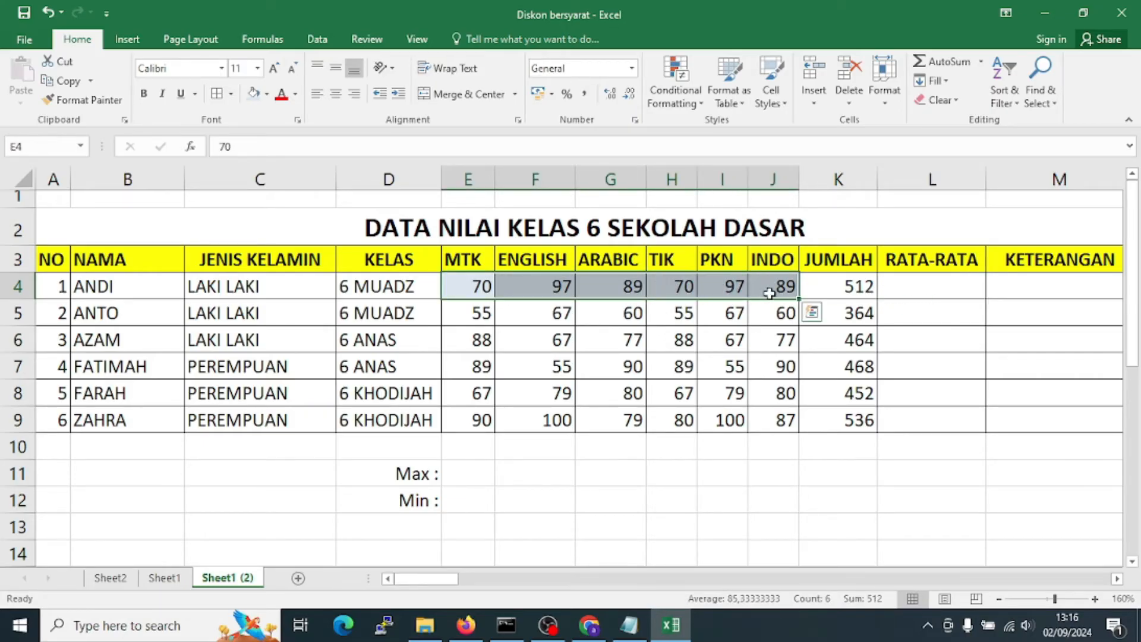
left_click(838, 287)
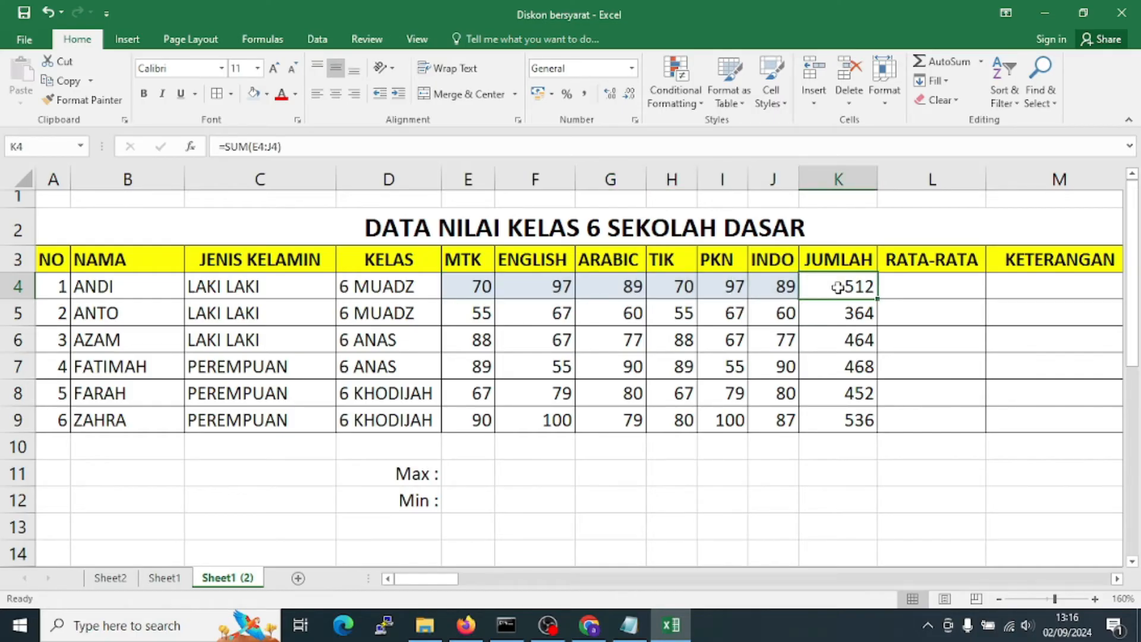
left_click(919, 281)
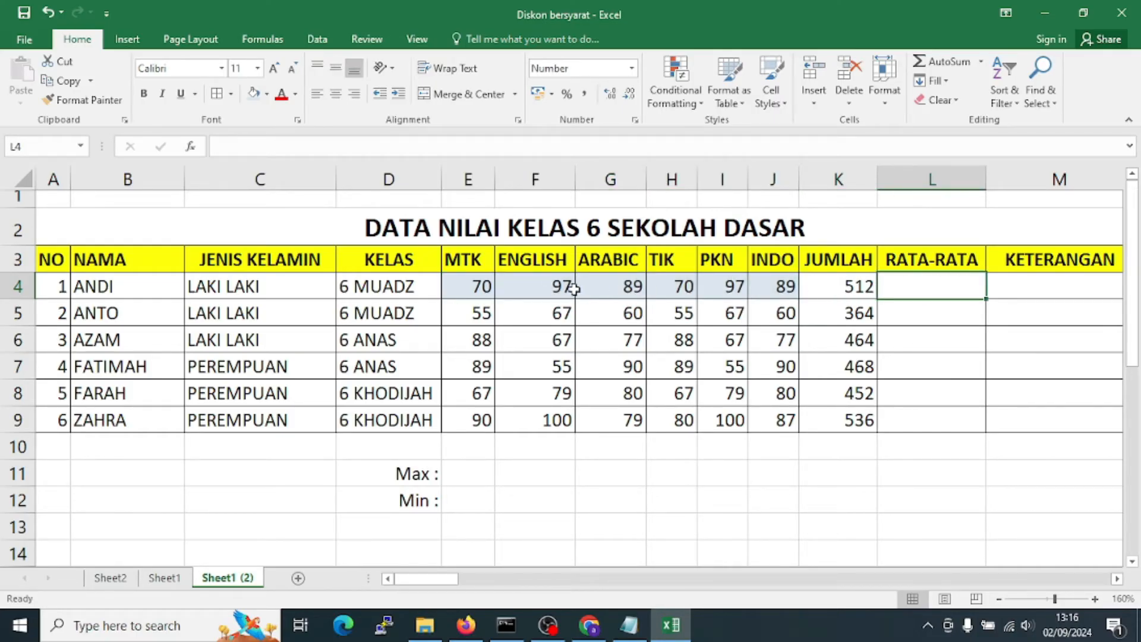
Enter =AVERAGE(E4:J4) in the first student's RATA-RATA cell L4
left_click_drag(462, 283, 762, 285)
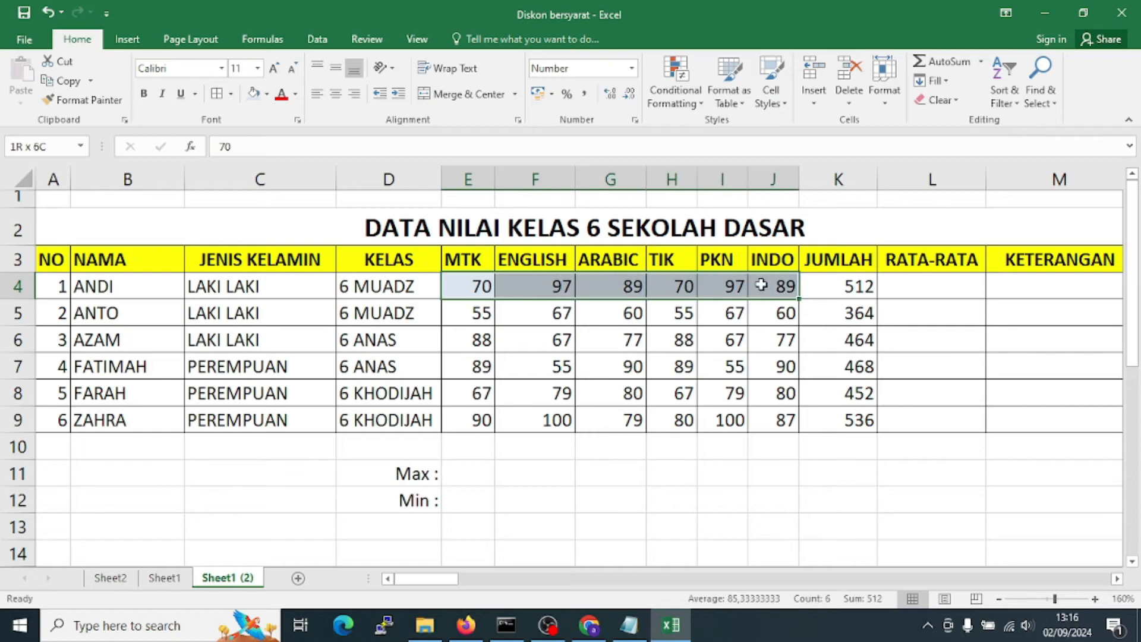
left_click(919, 285)
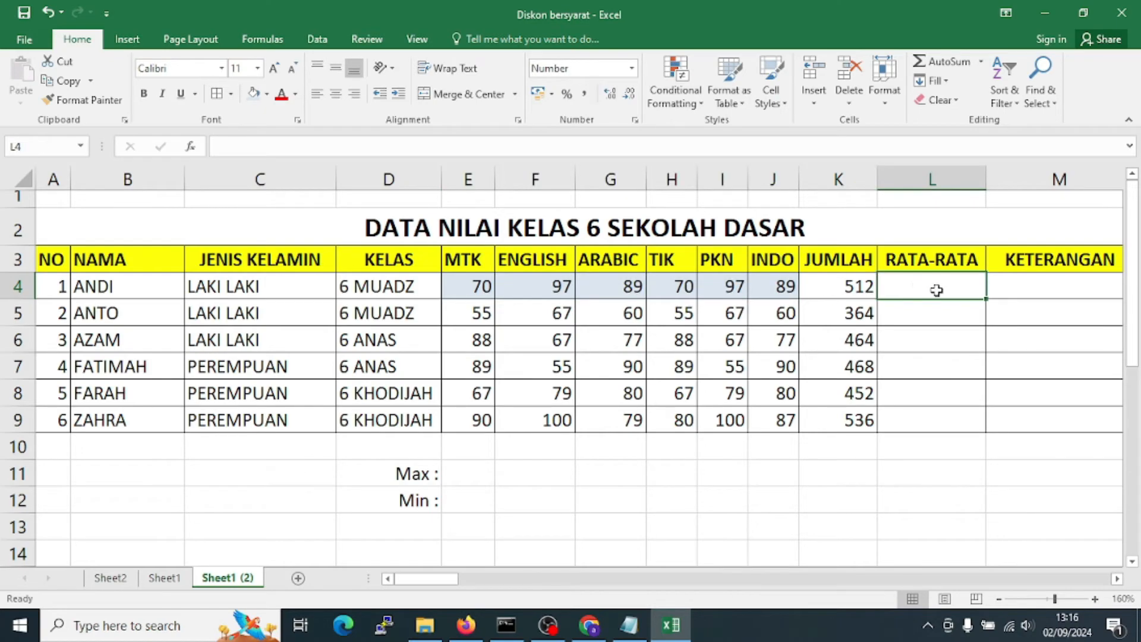
type("=")
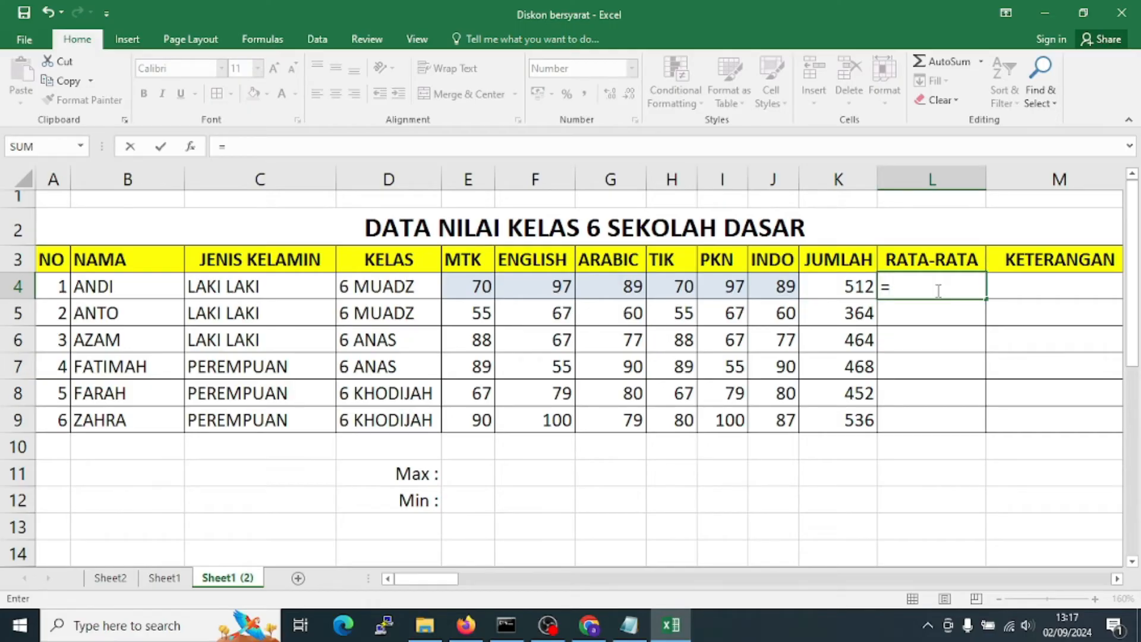
type("AVERAGE")
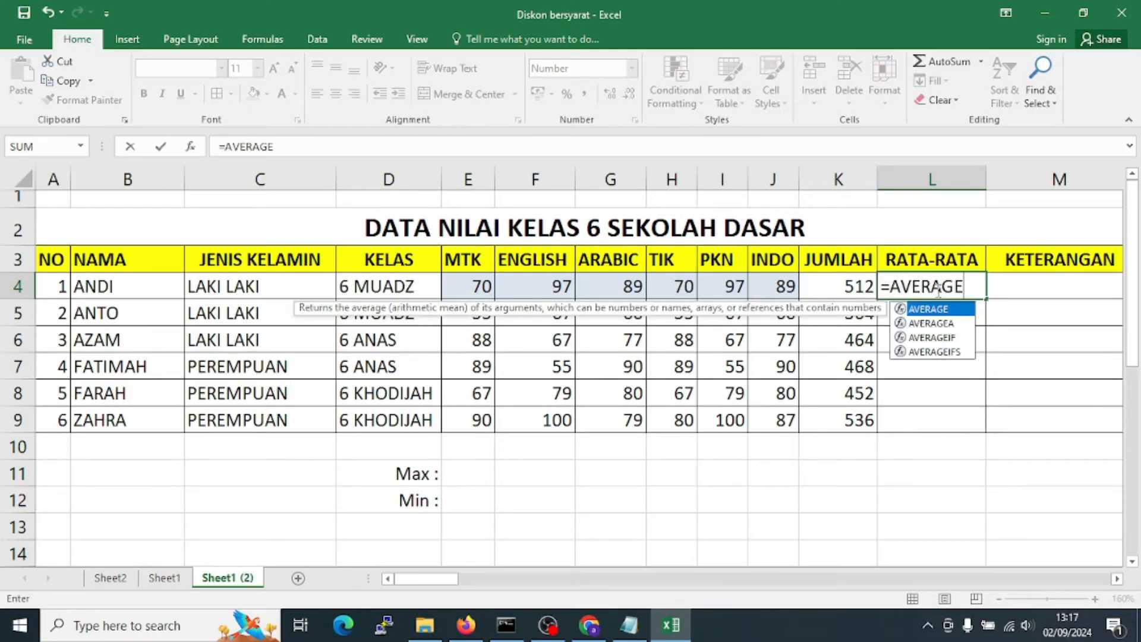
type("(")
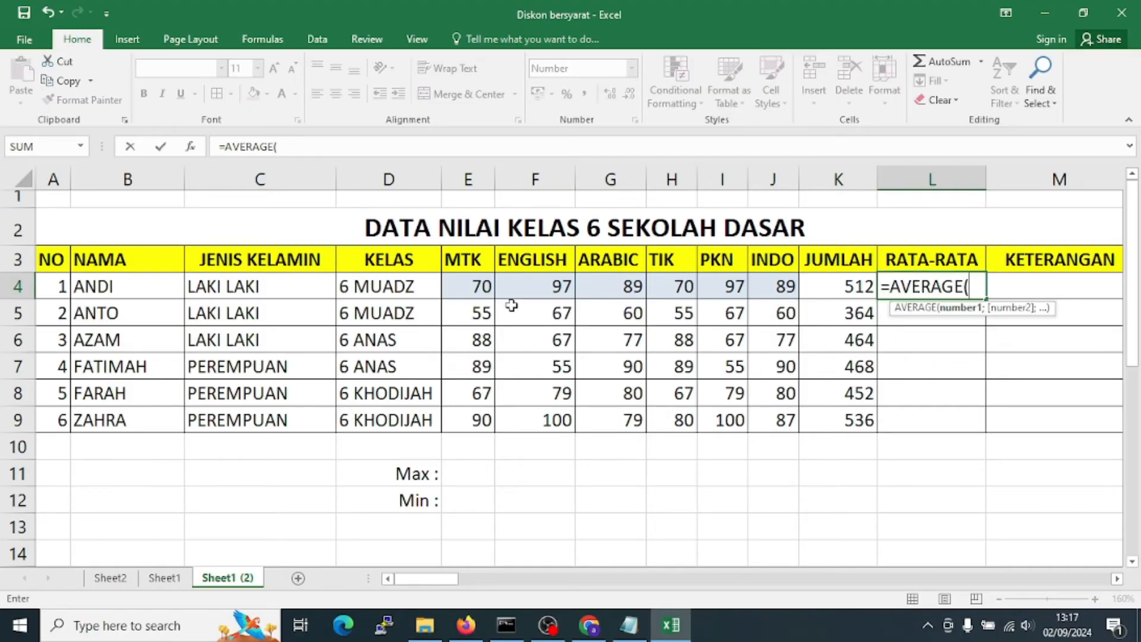
left_click(475, 288)
left_click_drag(474, 288, 756, 299)
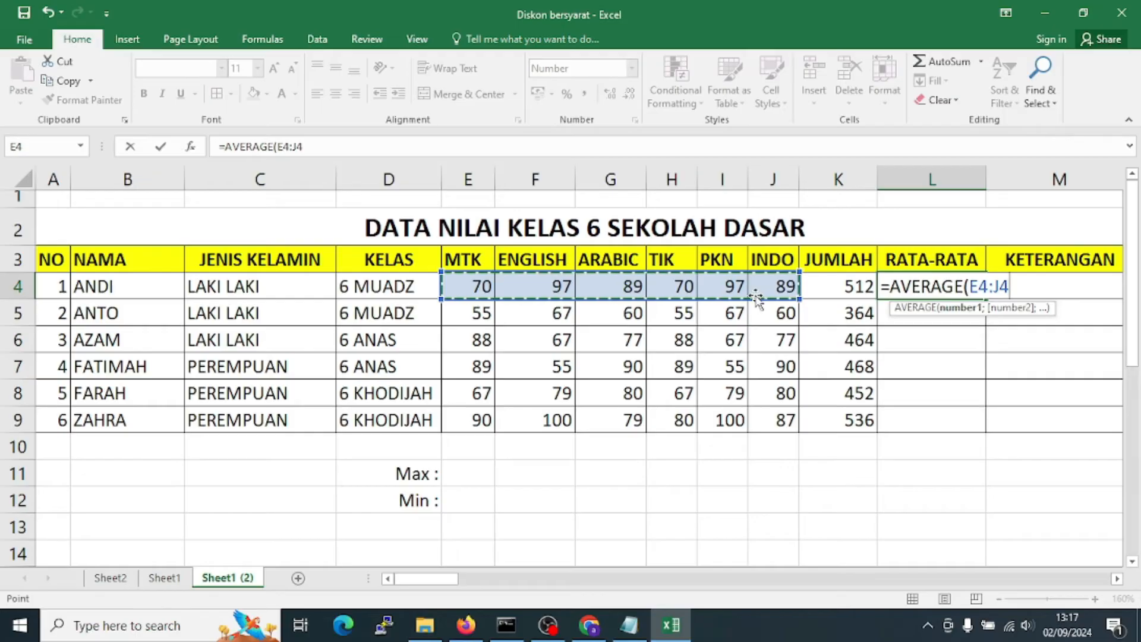
type(")")
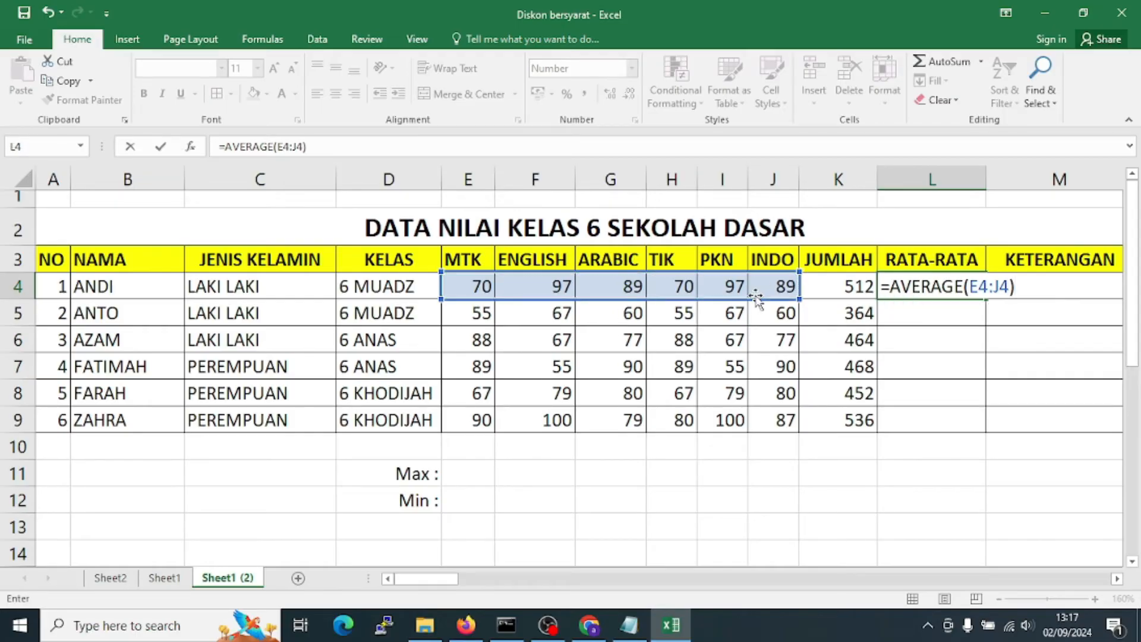
key("Return")
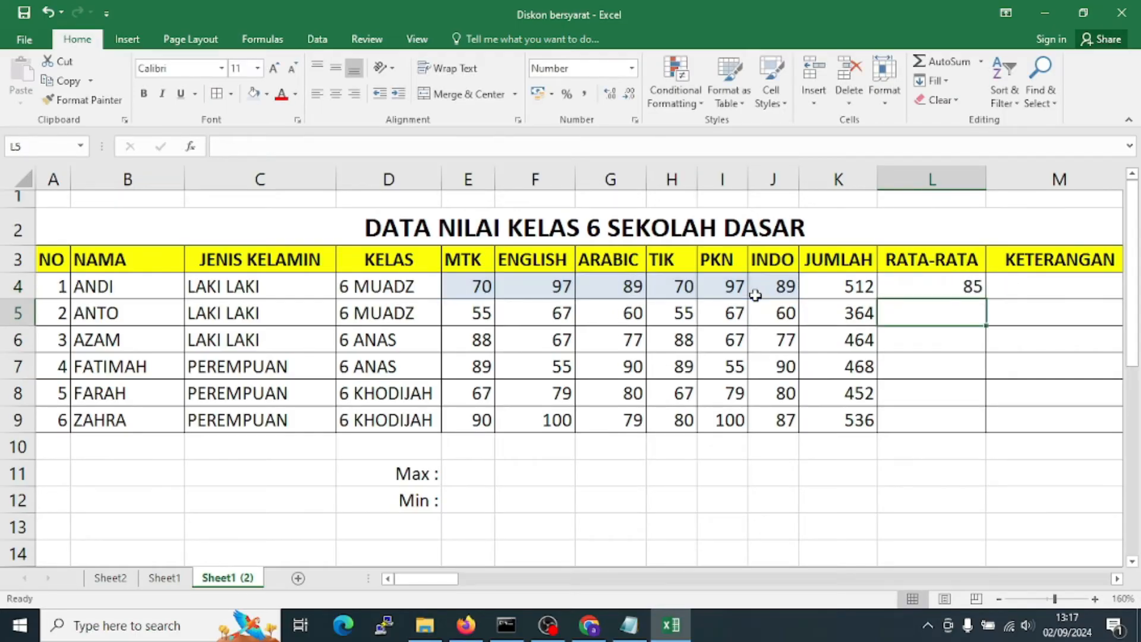
Examine the first student's AVERAGE formula in L4 against the total in K4 and the scores in I4 and J4
left_click(931, 356)
left_click(946, 287)
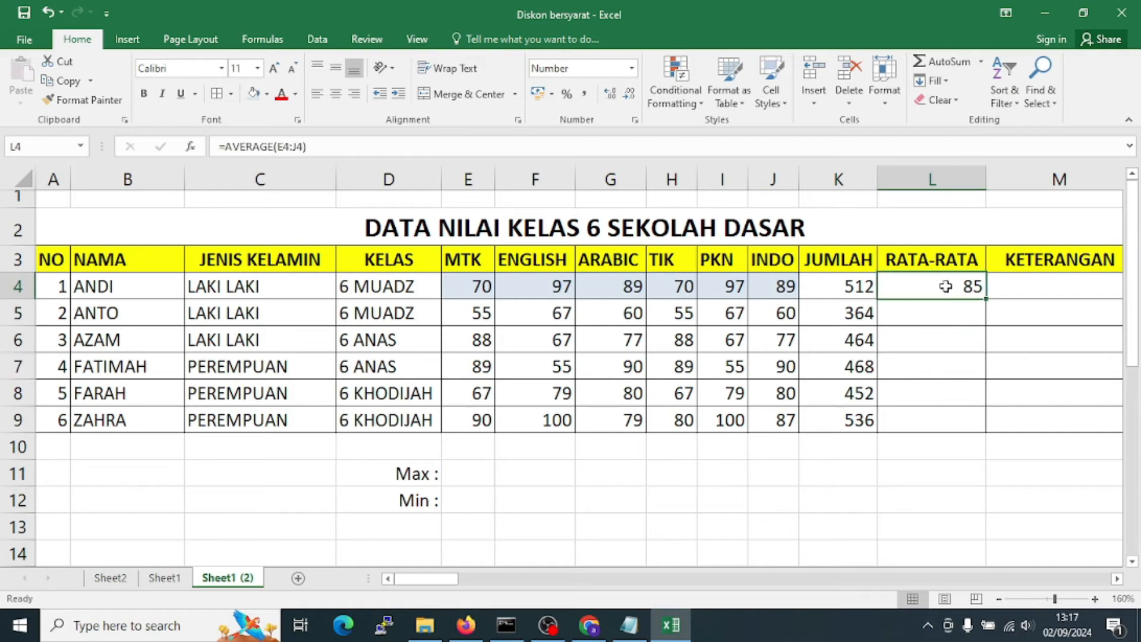
left_click(864, 290)
left_click(936, 286)
left_click(735, 294)
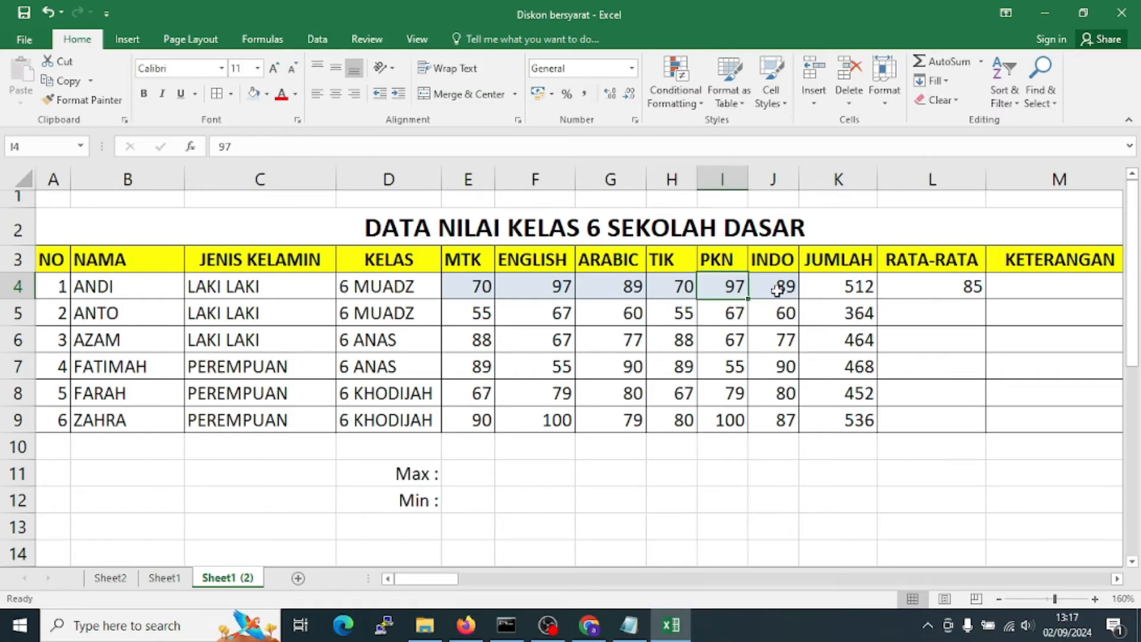
left_click(780, 290)
left_click(963, 288)
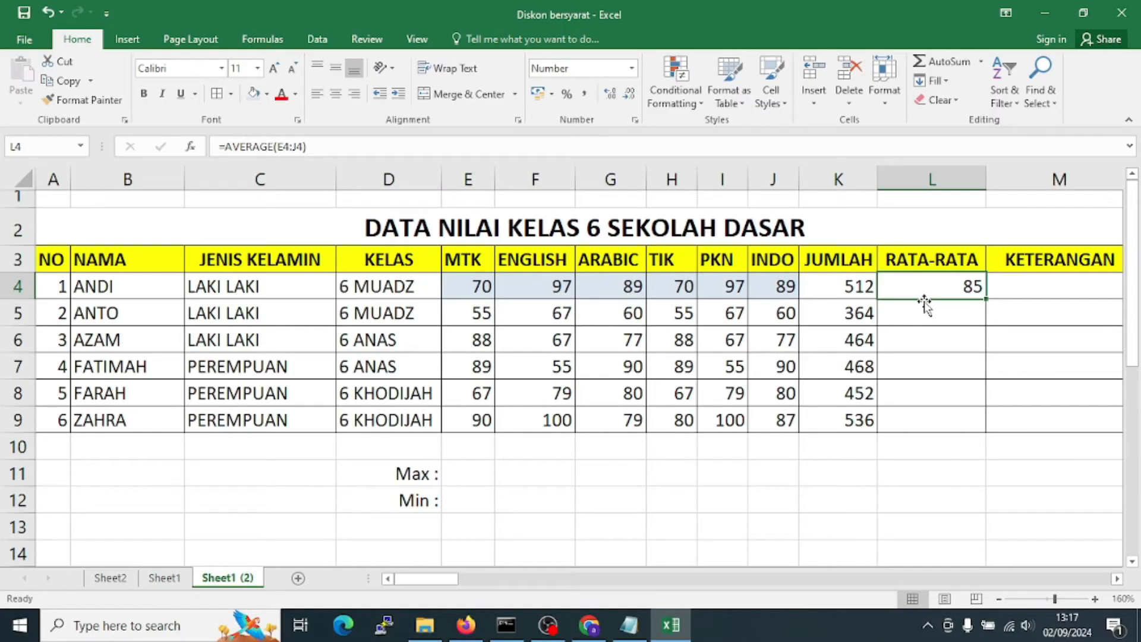
Fill the AVERAGE formula from L4 down through the empty RATA-RATA cells to L9
left_click(958, 336)
left_click(950, 315)
left_click(949, 342)
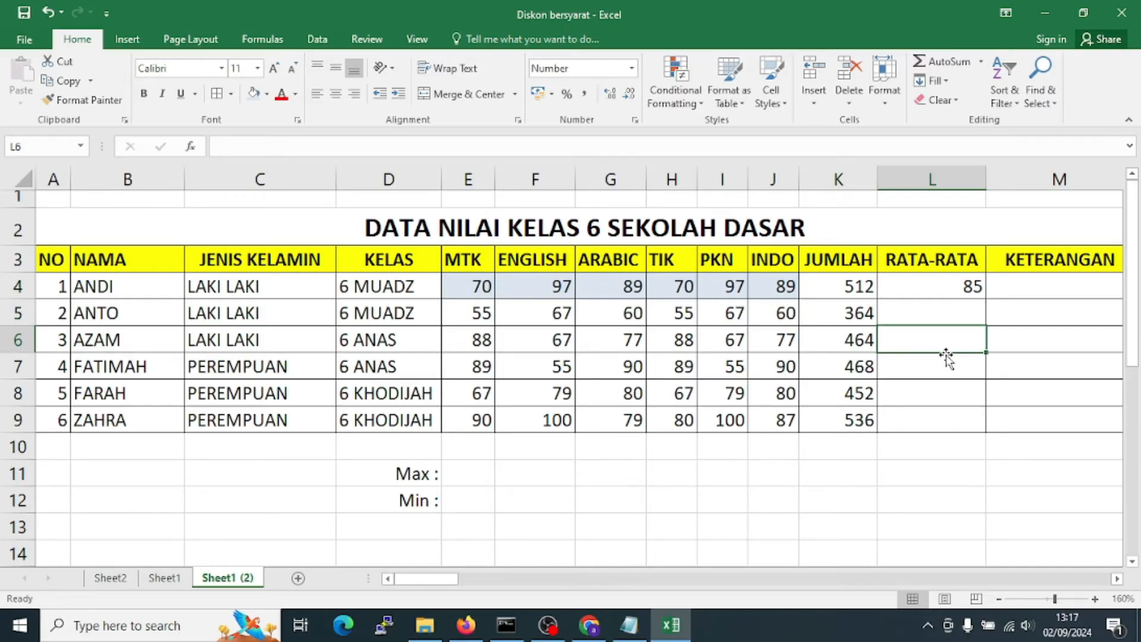
left_click(947, 360)
left_click(938, 392)
left_click(933, 421)
left_click(954, 314)
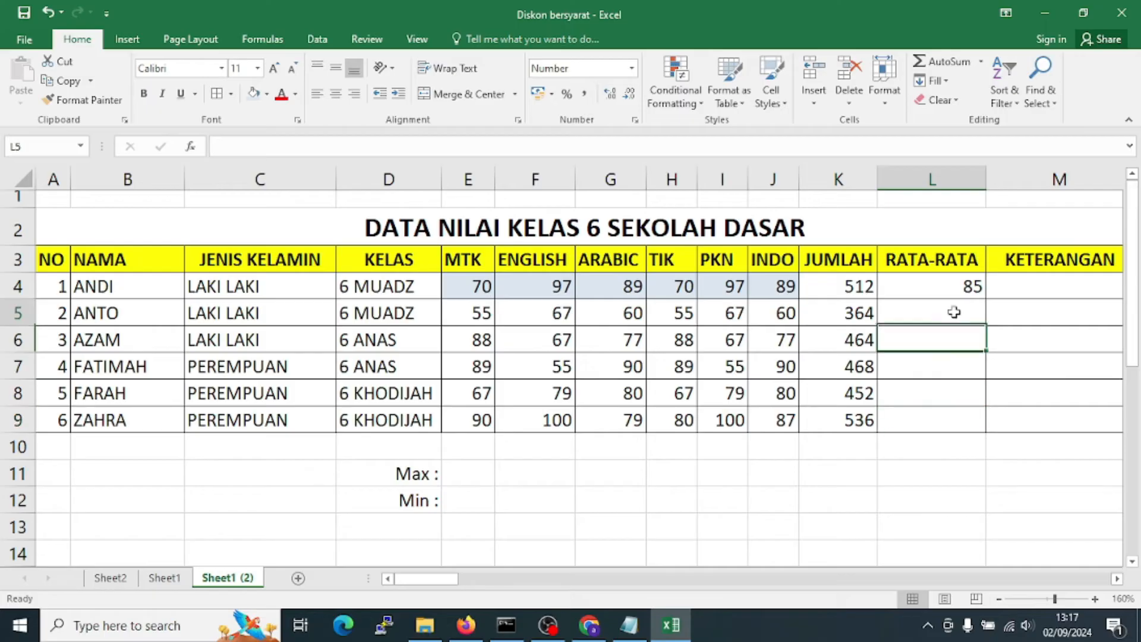
left_click(949, 287)
left_click_drag(988, 301, 981, 426)
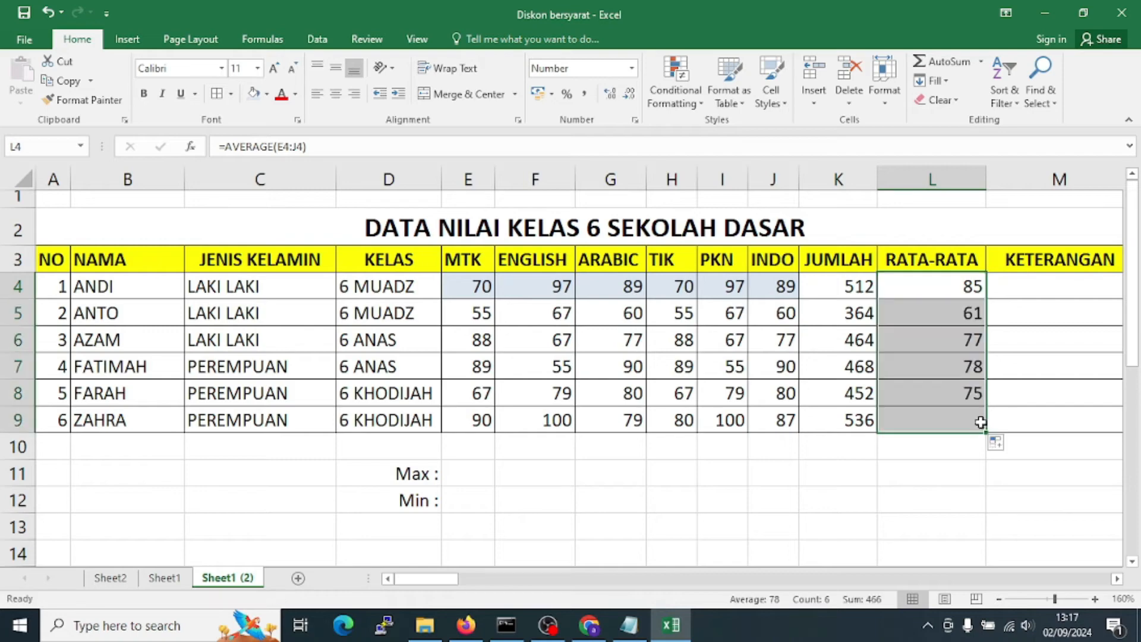
left_click(945, 492)
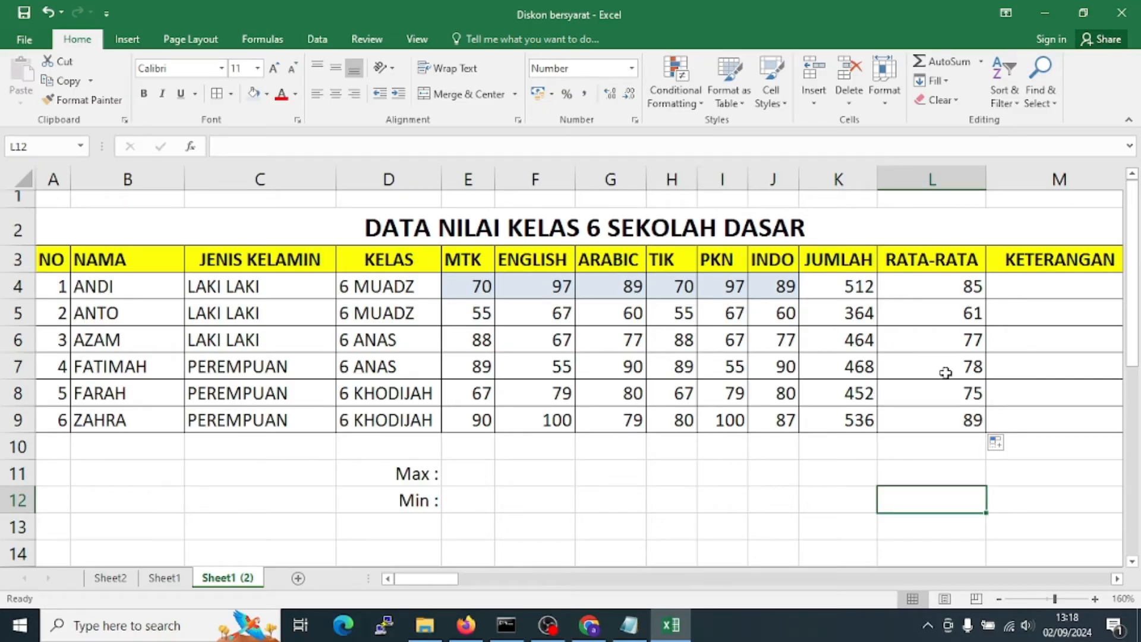
Set the second student's INDO score in J5 to 80 and check the average in L5
left_click(790, 315)
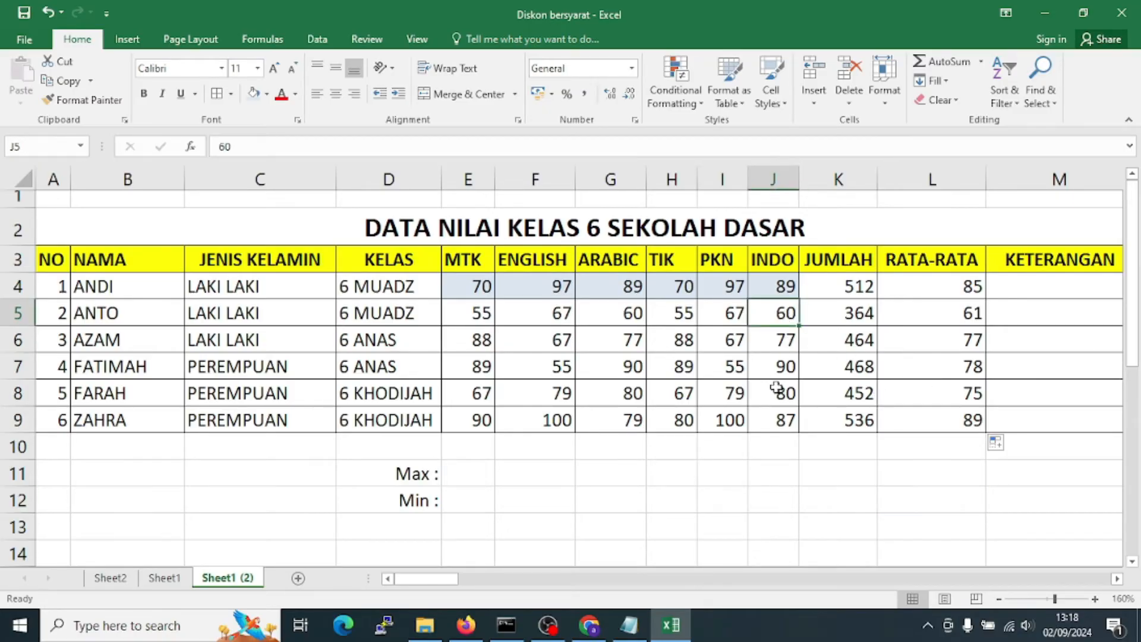
left_click(959, 319)
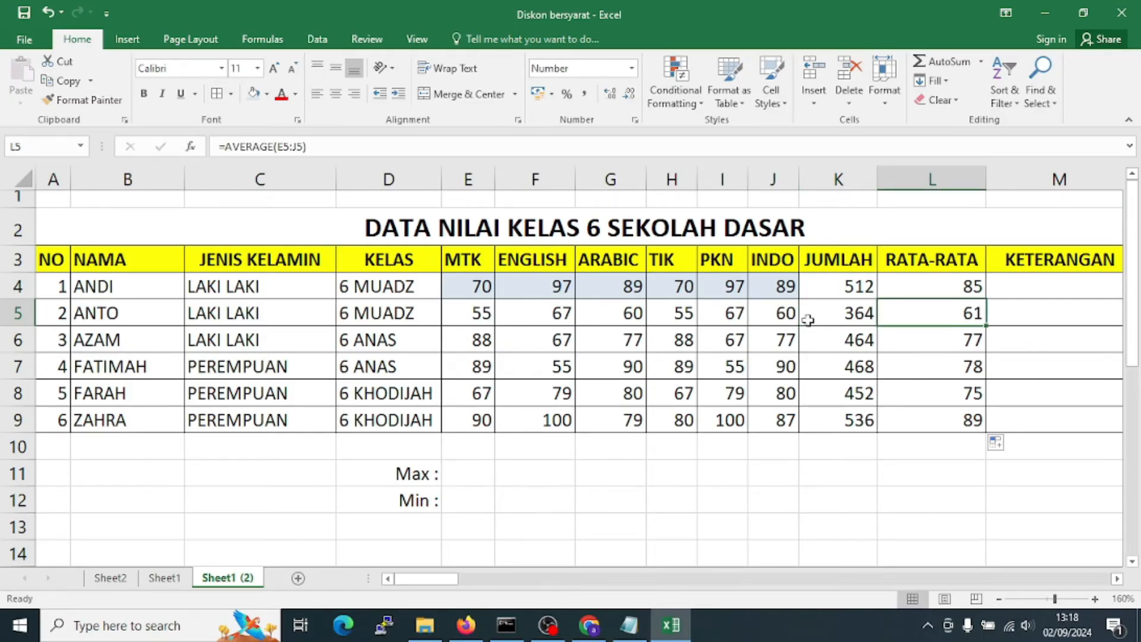
left_click(786, 317)
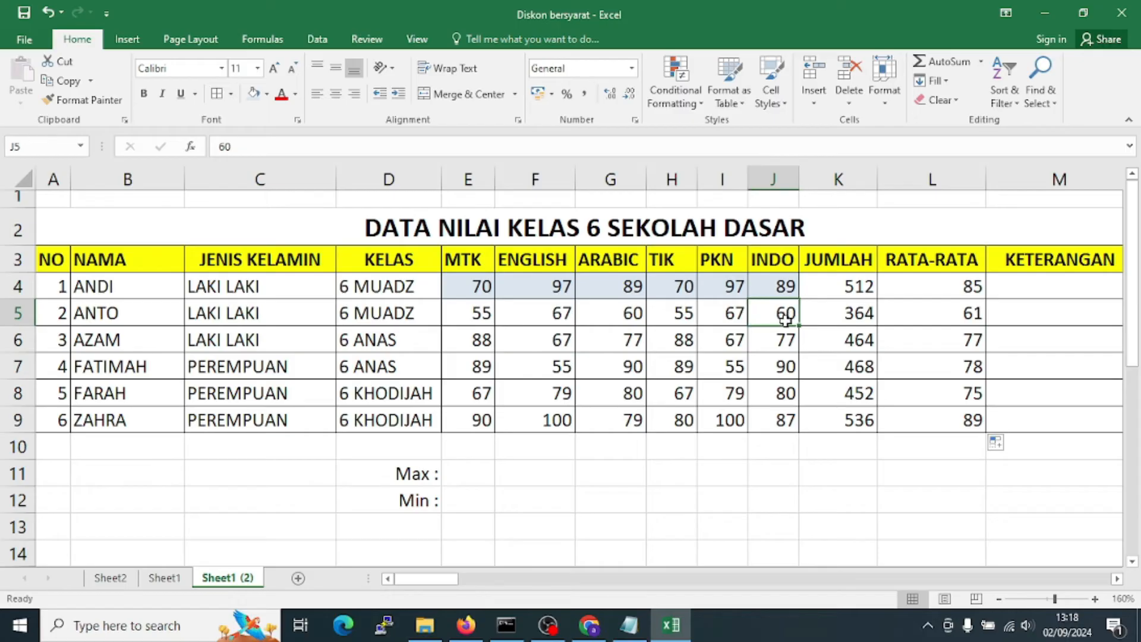
type("80")
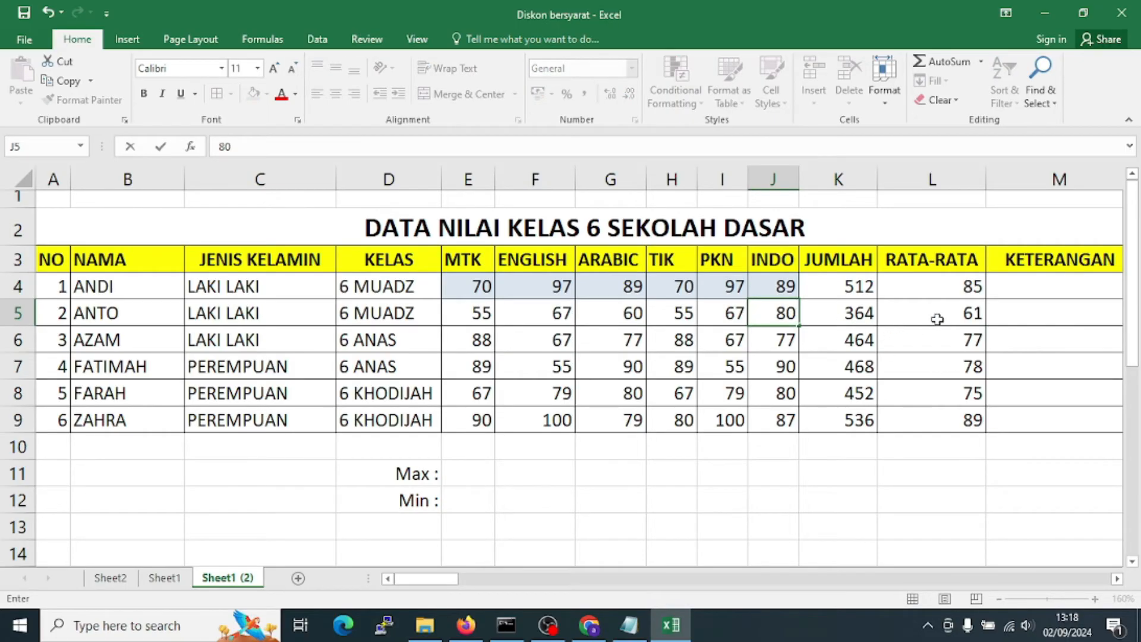
key("Return")
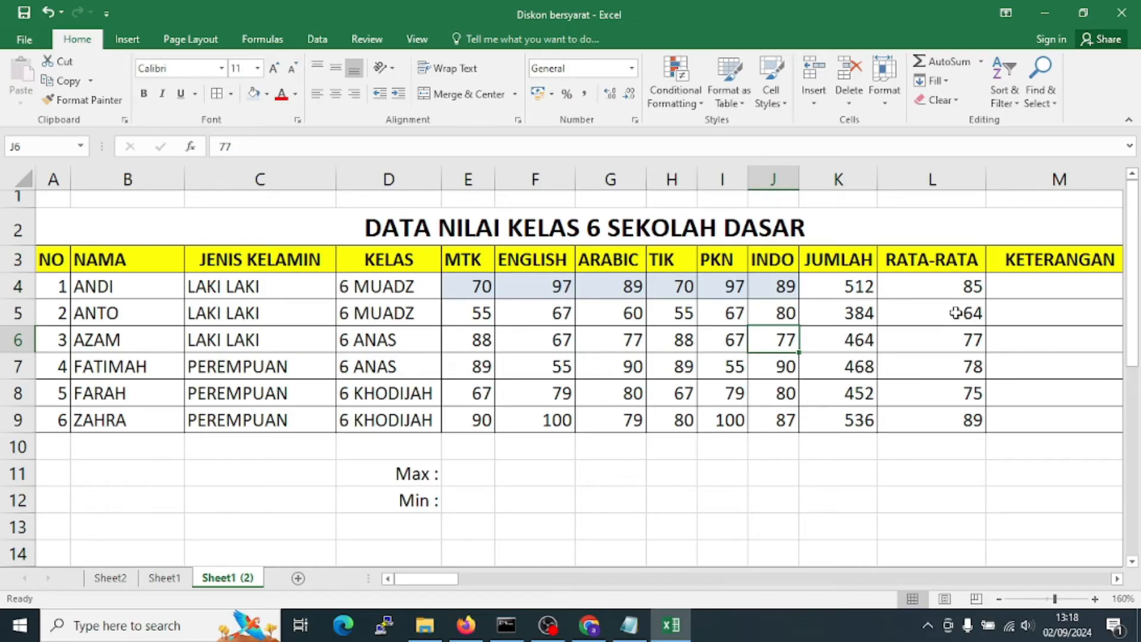
left_click(955, 313)
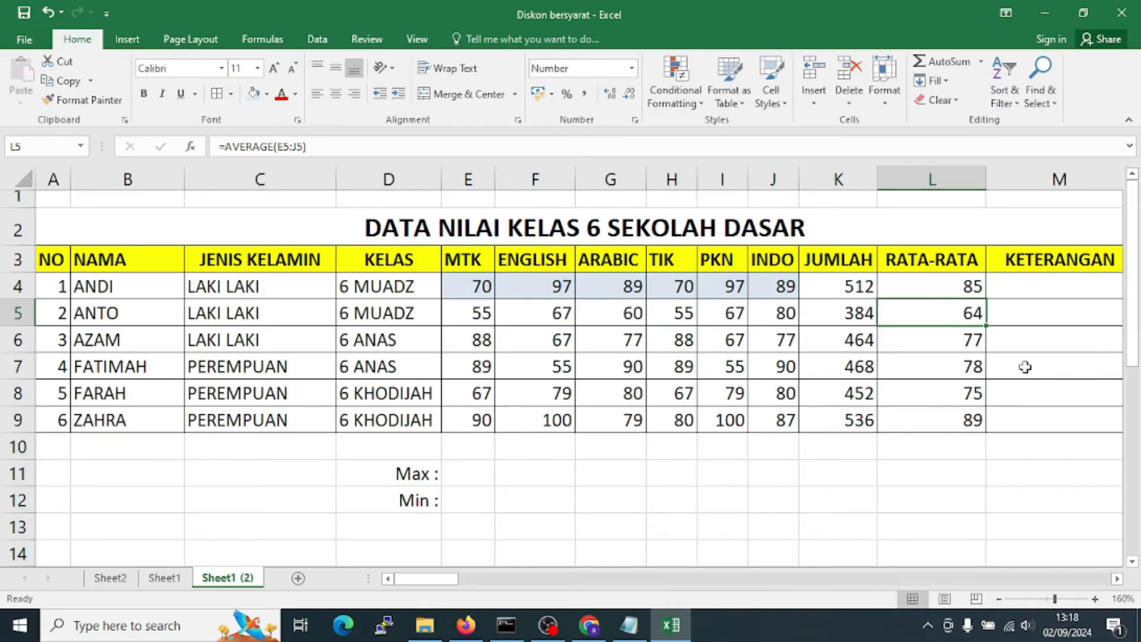
Select the first student's empty KETERANGAN cell M4 and examine the whole column beside the averages
left_click(1045, 290)
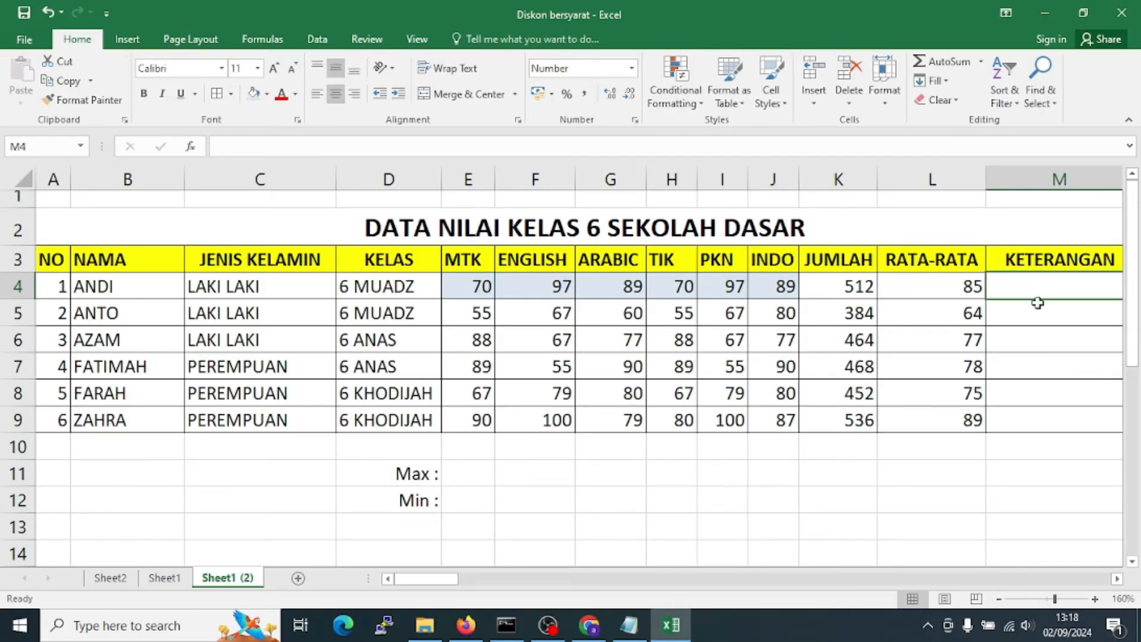
left_click(1036, 314)
left_click(1042, 286)
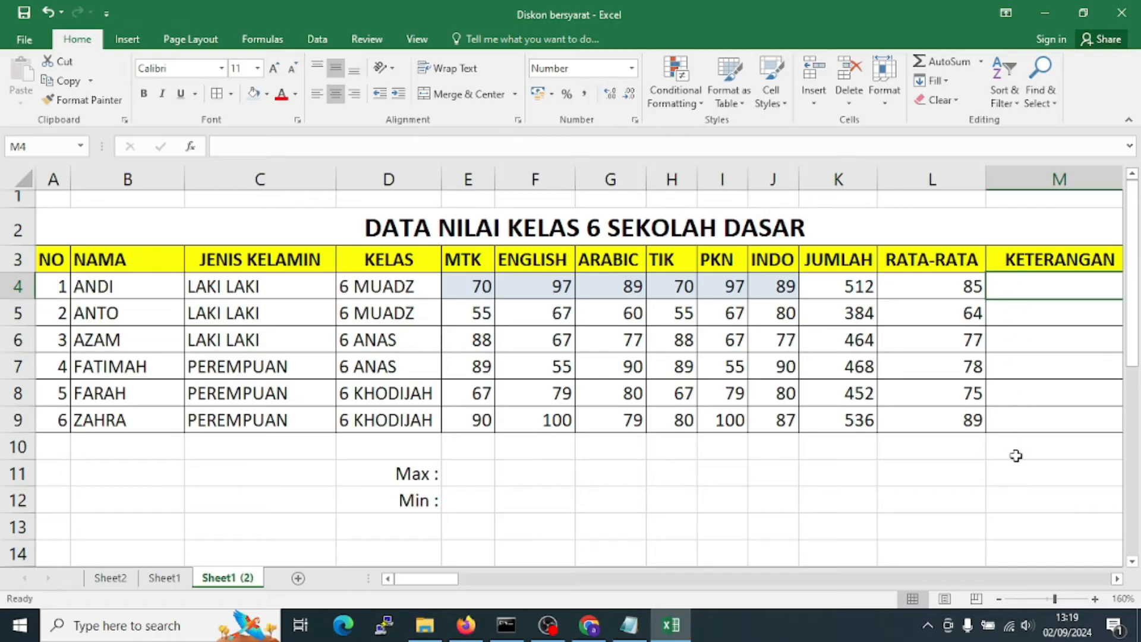
left_click(1096, 599)
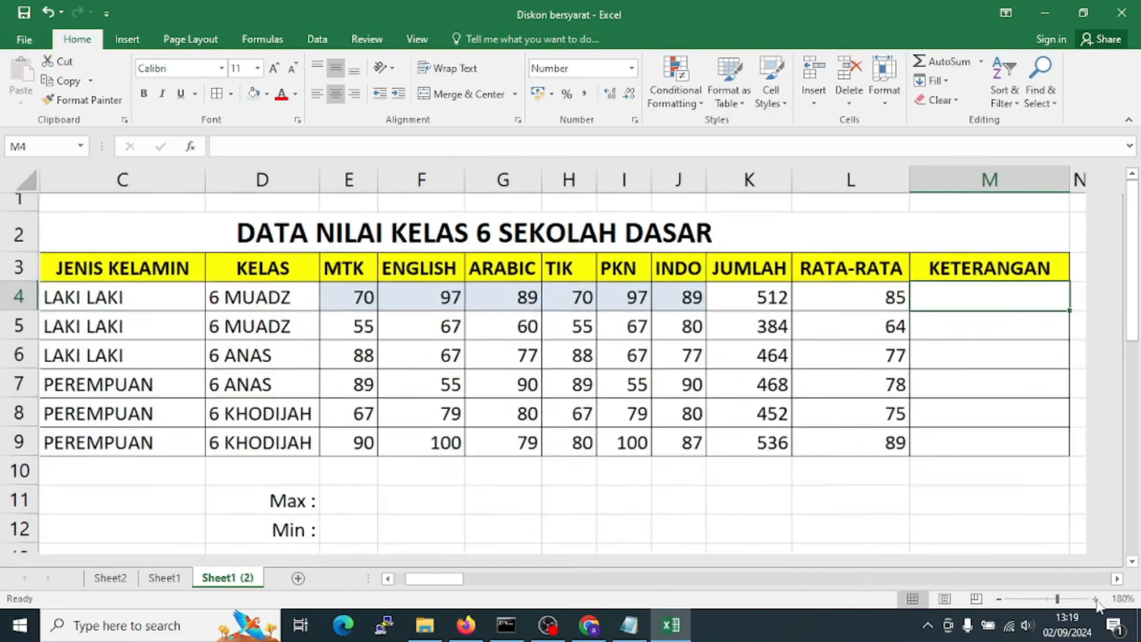
left_click(1000, 601)
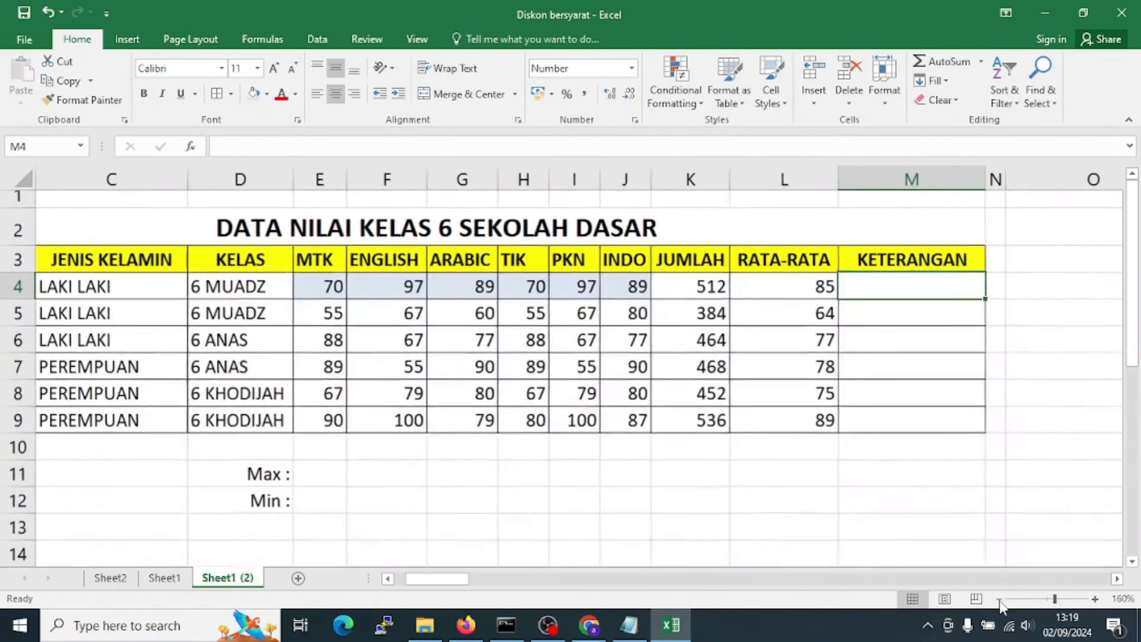
left_click_drag(423, 579, 412, 578)
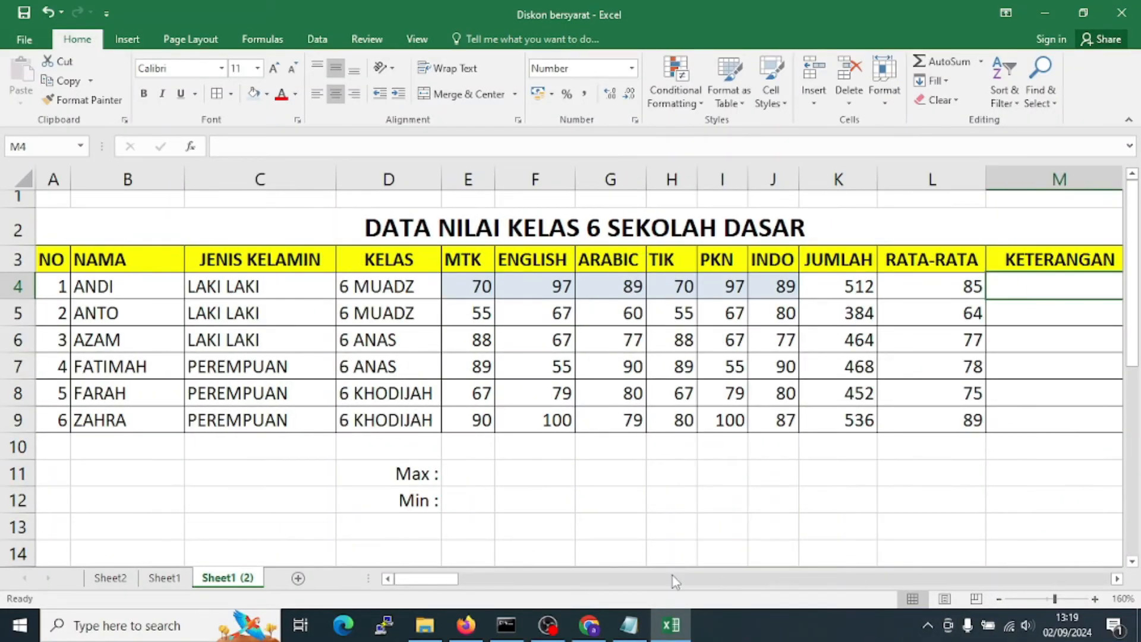
left_click_drag(428, 581, 537, 579)
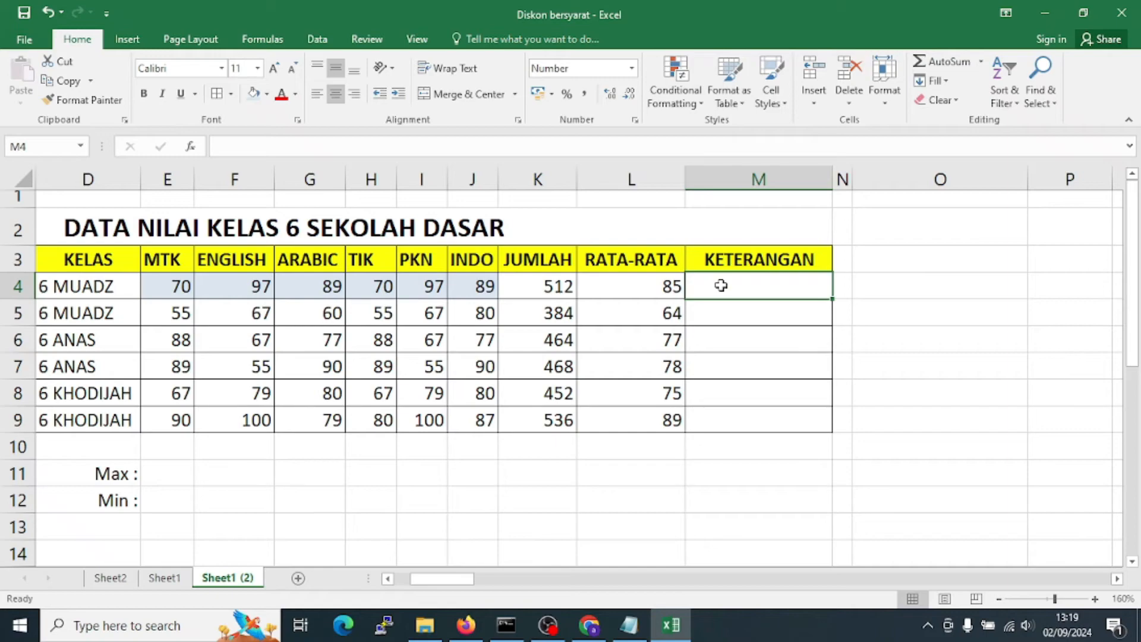
type("=")
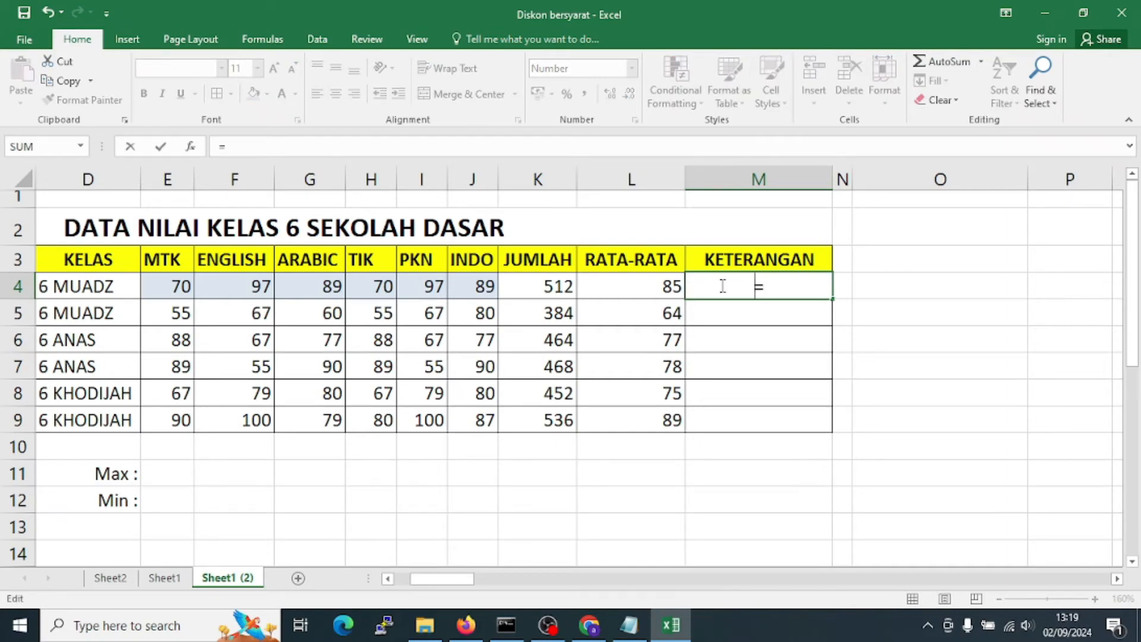
type("IF")
key("BackSpace")
key("BackSpace")
type("IF")
key("BackSpace")
key("BackSpace")
key("BackSpace")
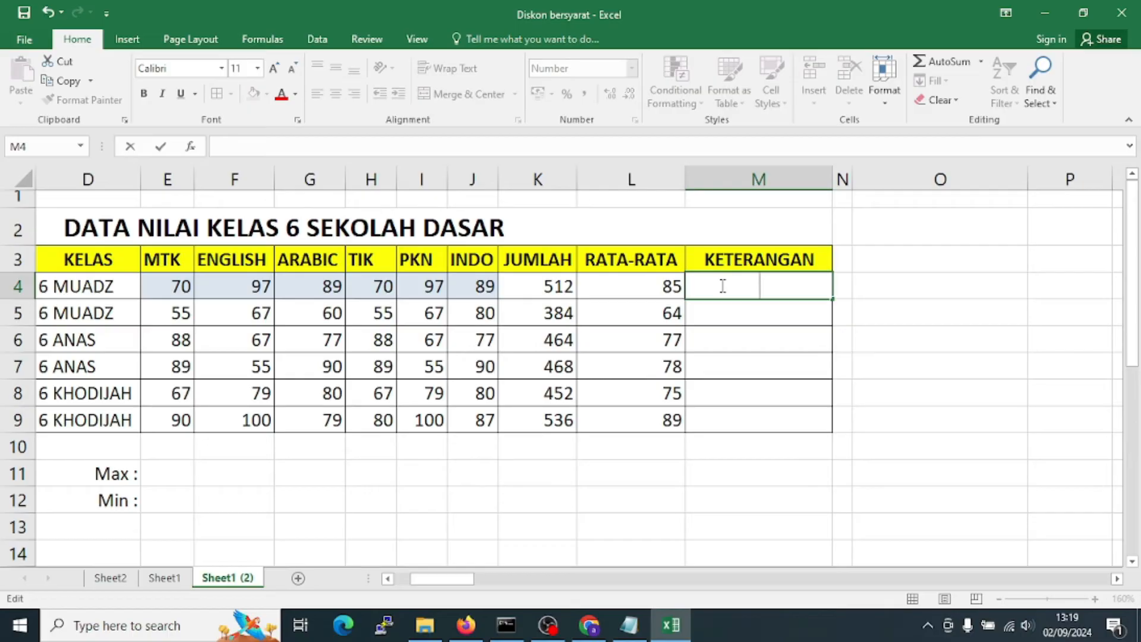
Start an IF formula in the first student's KETERANGAN cell M4 that compares the average in L4 with a greater-than sign
type("=IF")
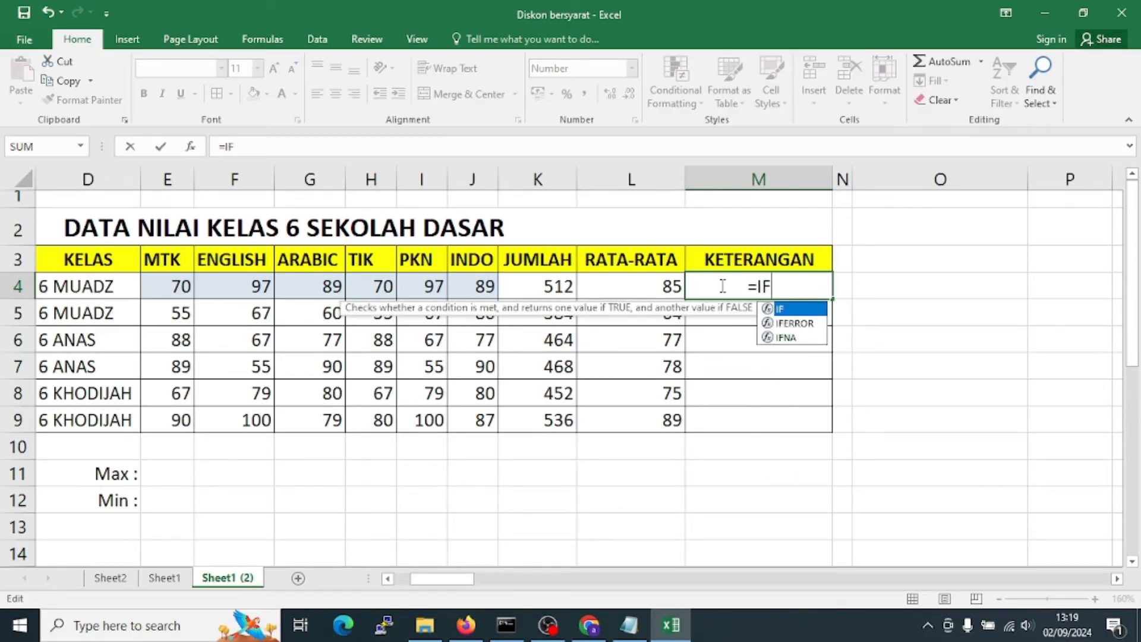
type("(")
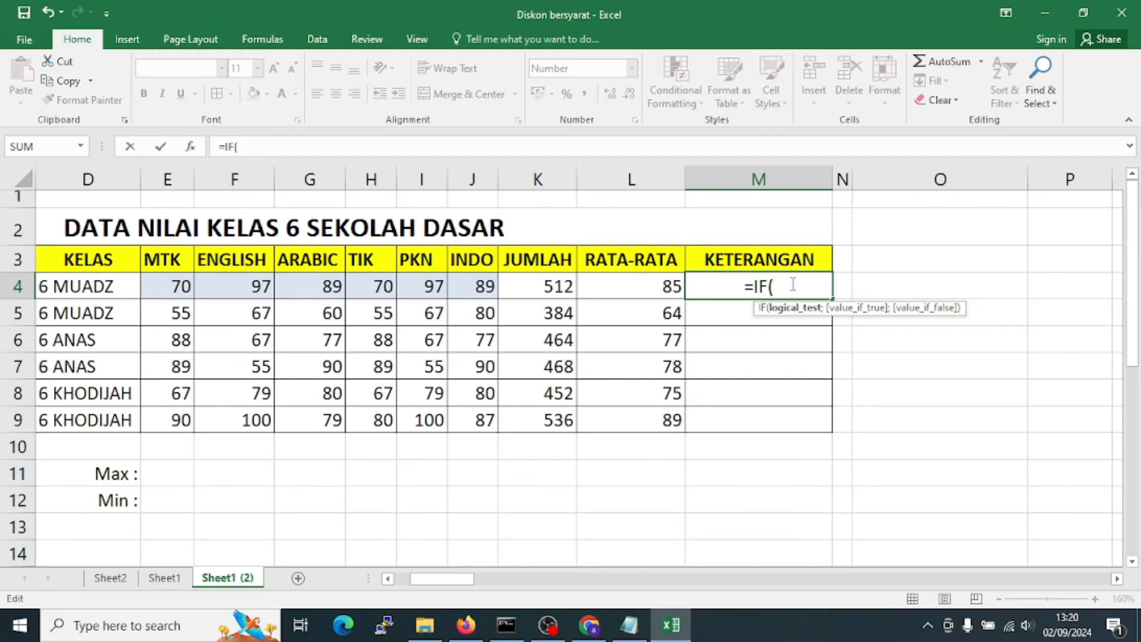
left_click(659, 288)
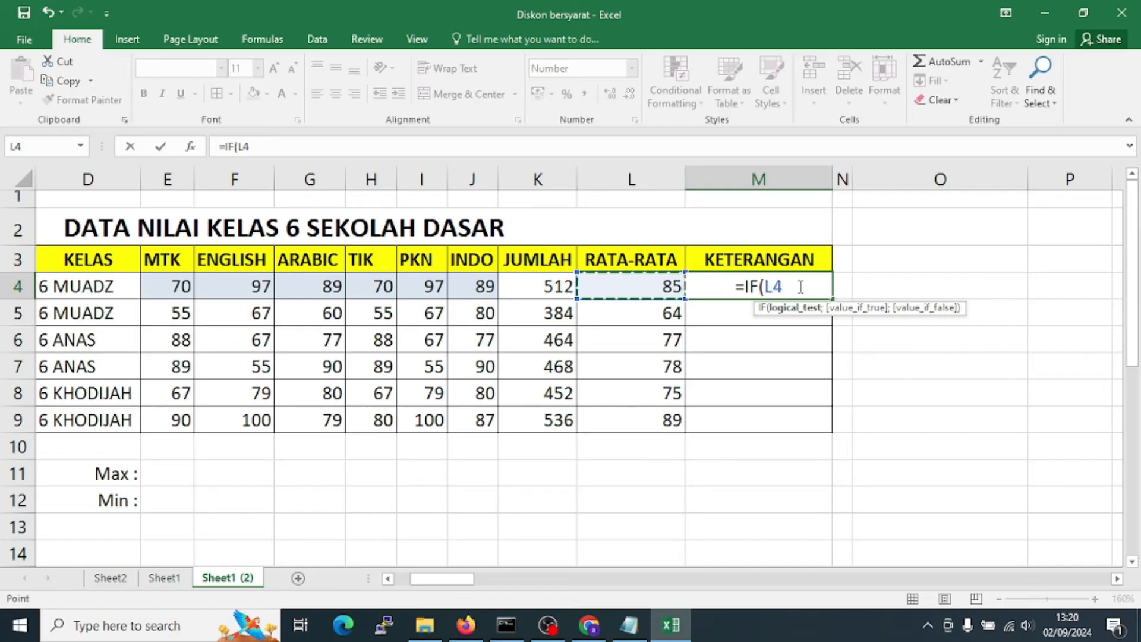
type(">")
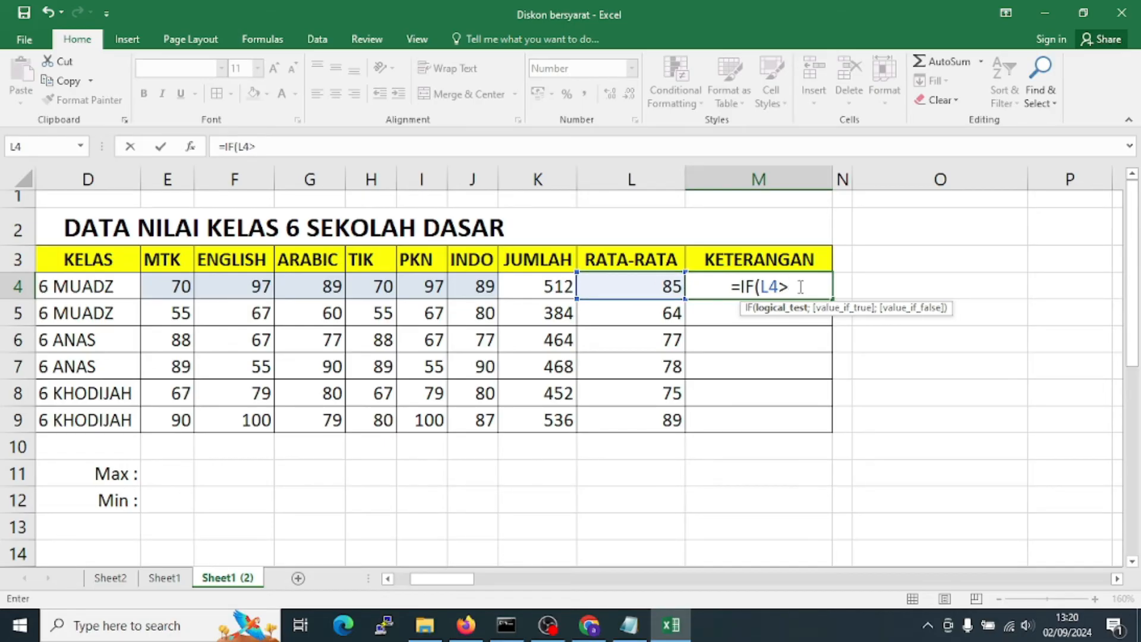
type("=")
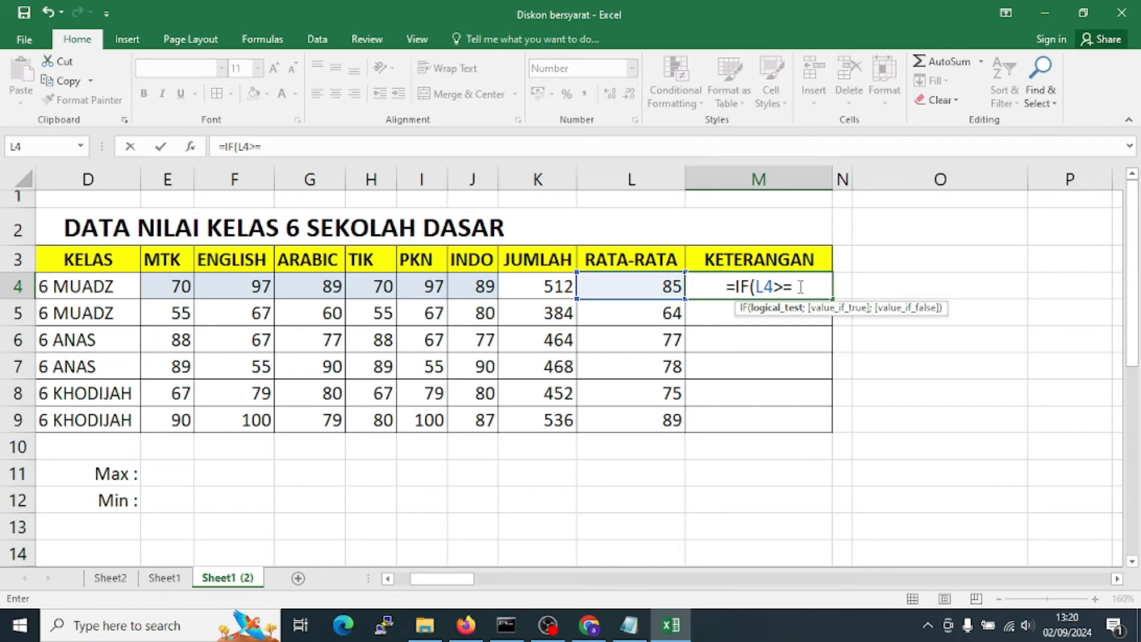
key("Left")
key("Left")
key("Right")
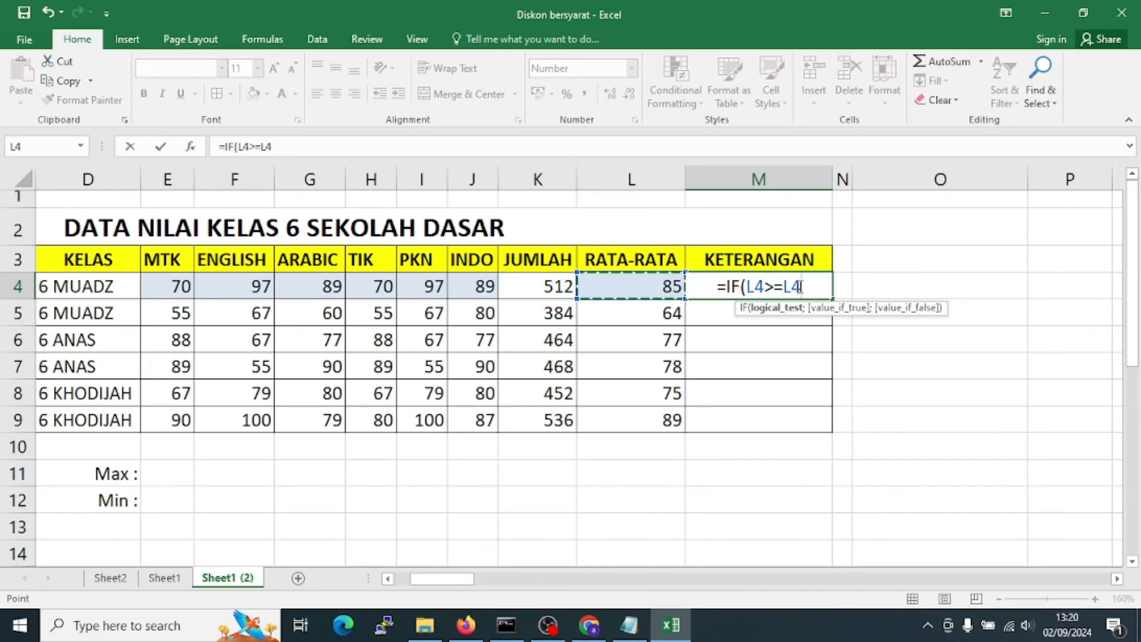
key("BackSpace")
key("BackSpace")
key("BackSpace")
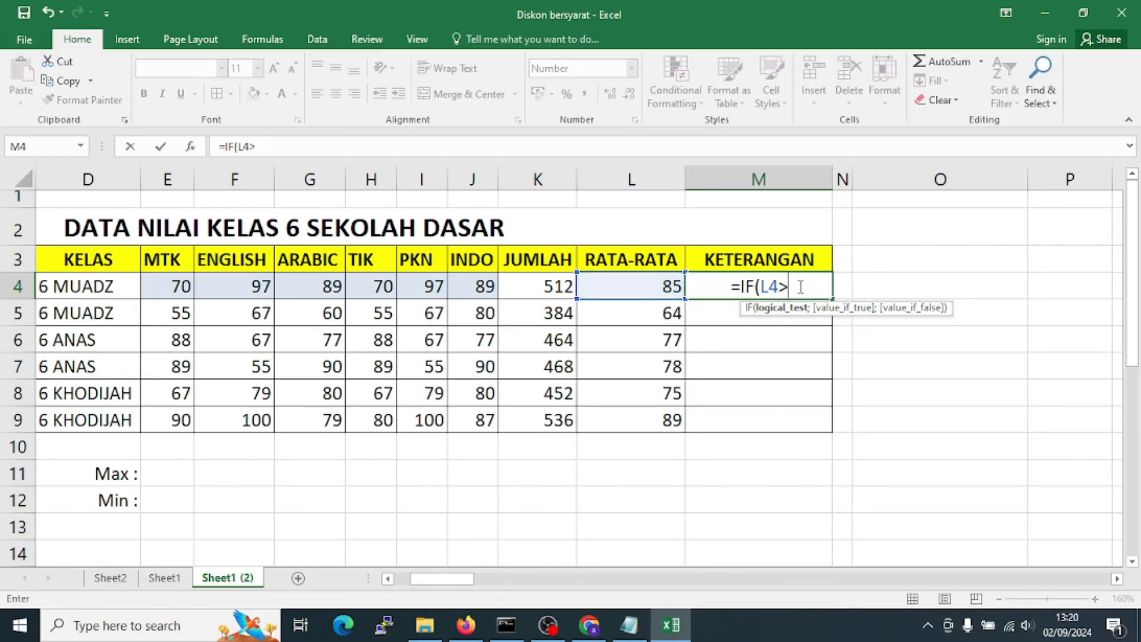
Complete the condition of the IF formula in M4 as L4 >= 75
key("BackSpace")
type(">")
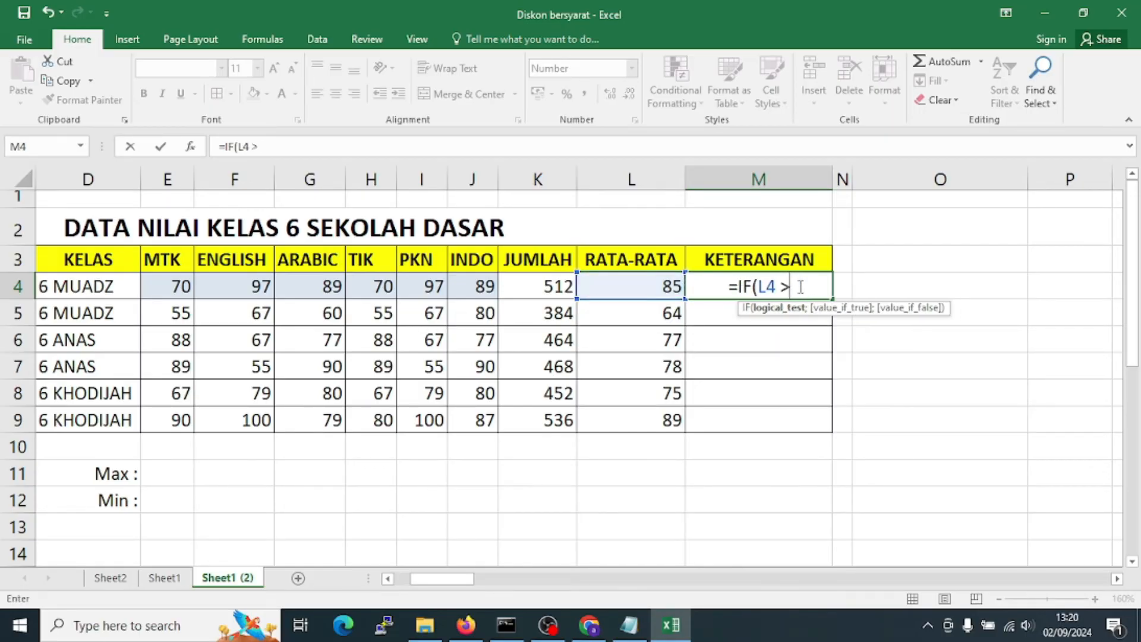
type("=")
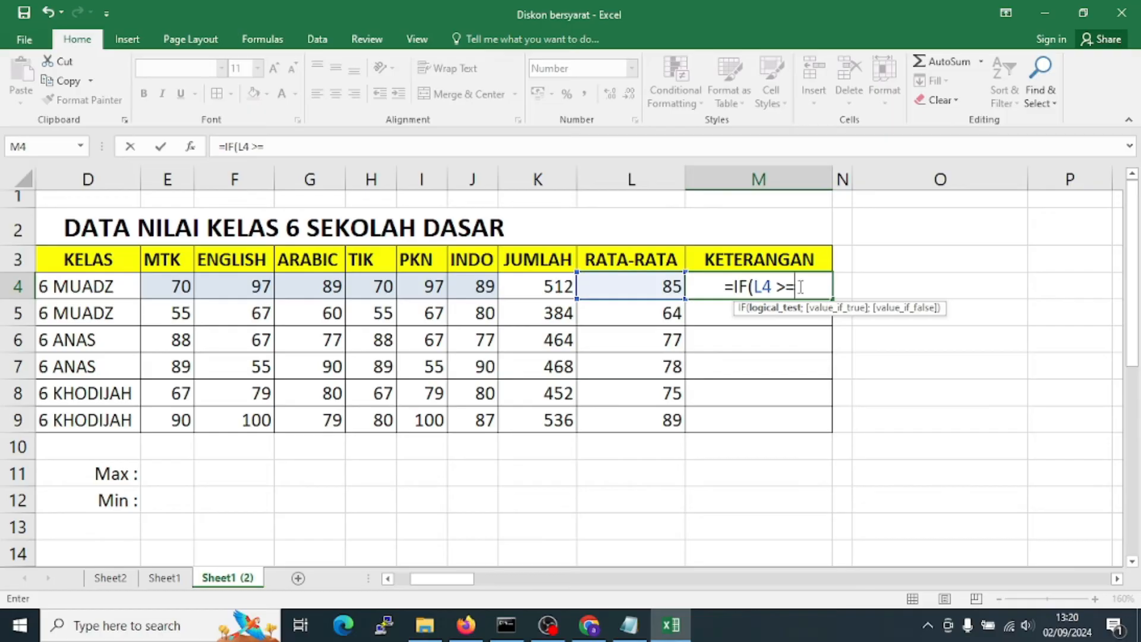
type(" 75")
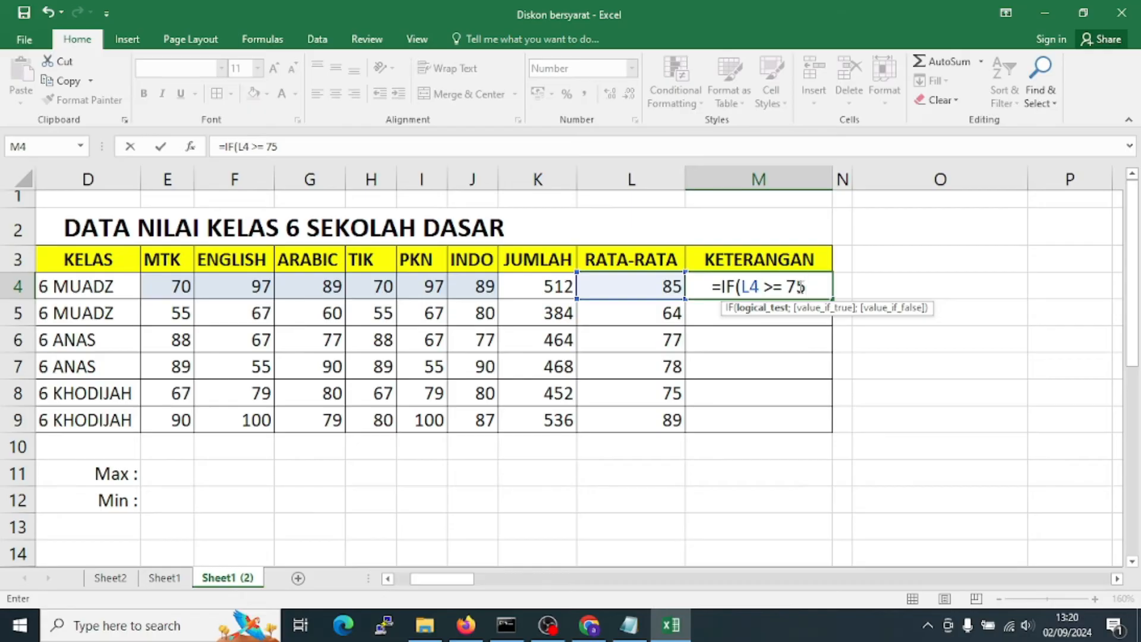
Add "LULUS" as the value if true in the M4 IF formula
type(";")
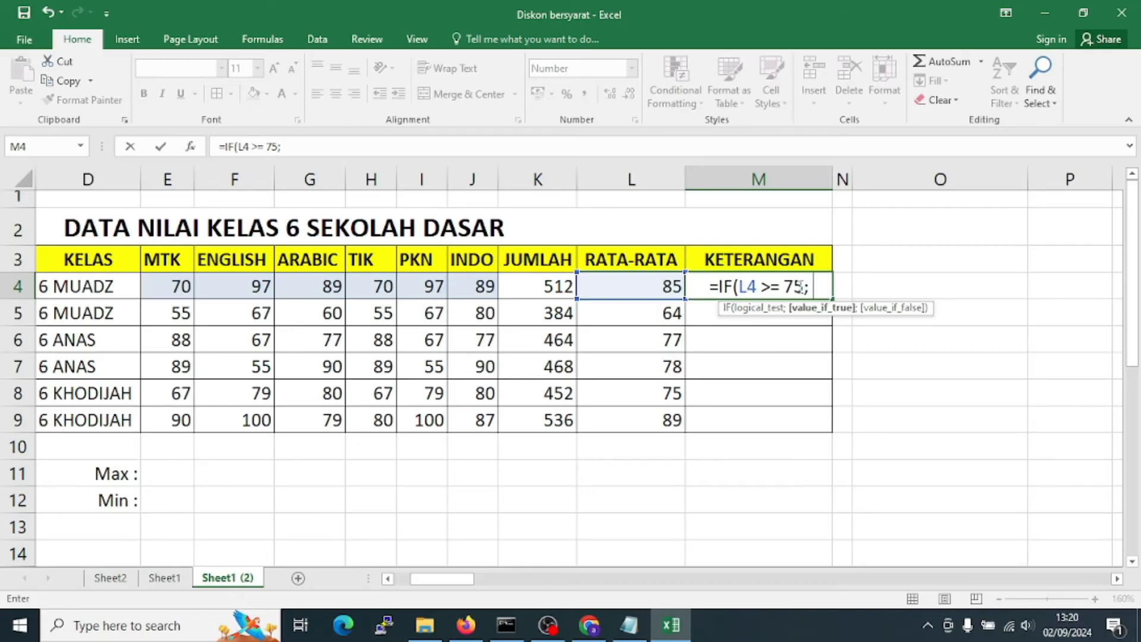
type(" \"")
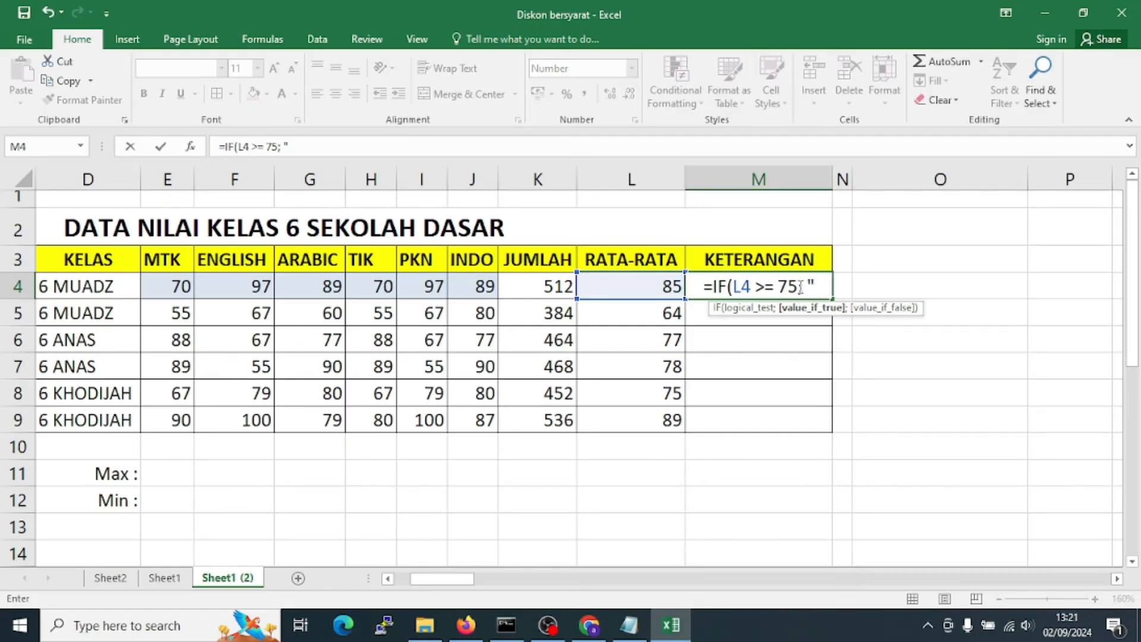
type("LULUS")
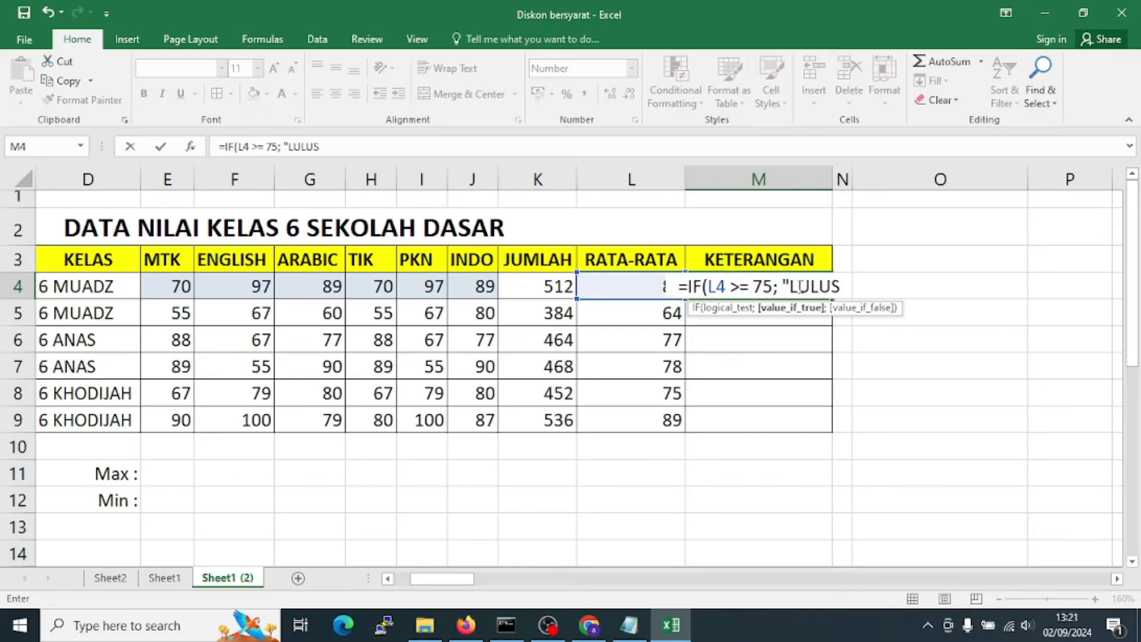
type("\"")
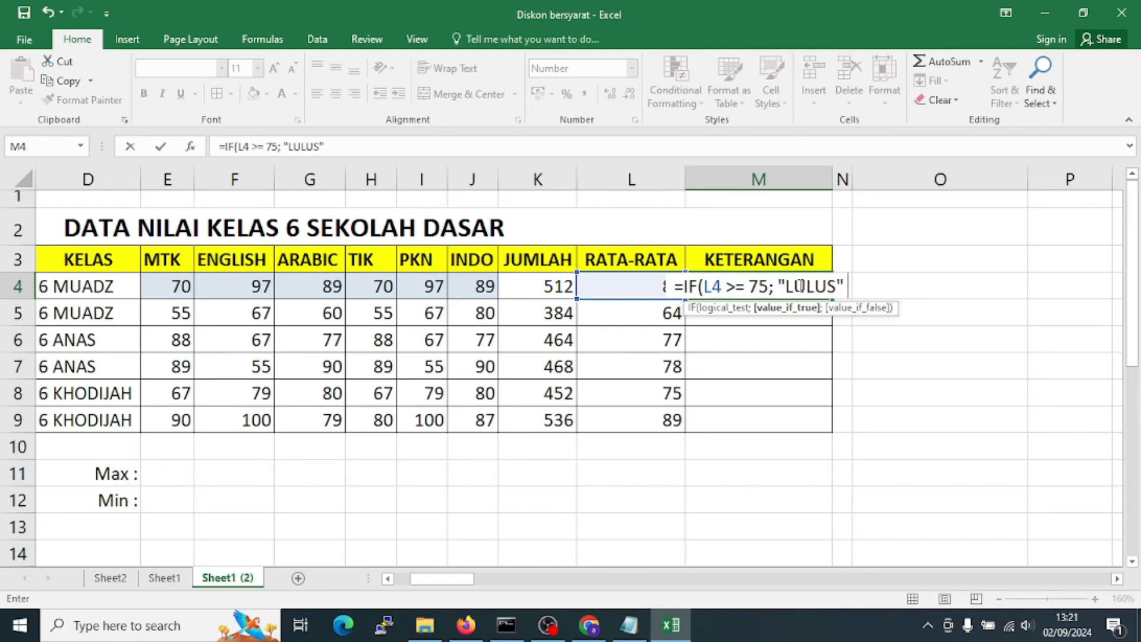
Add "TIDAK LULUS" as the value if false and finish the IF formula in M4
type(";")
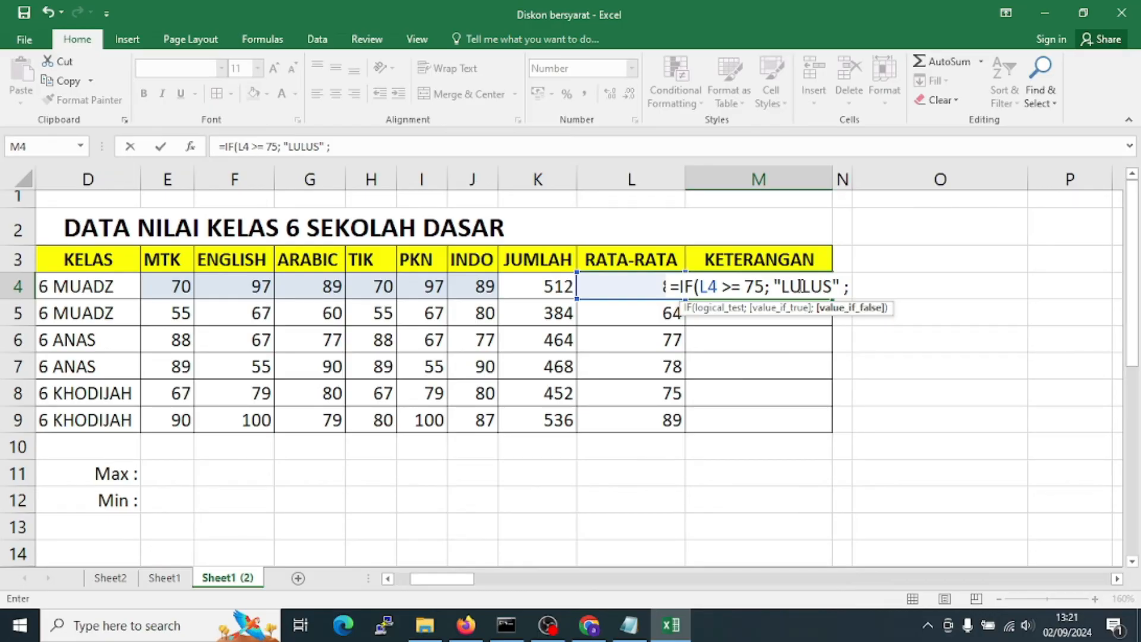
type(" \"")
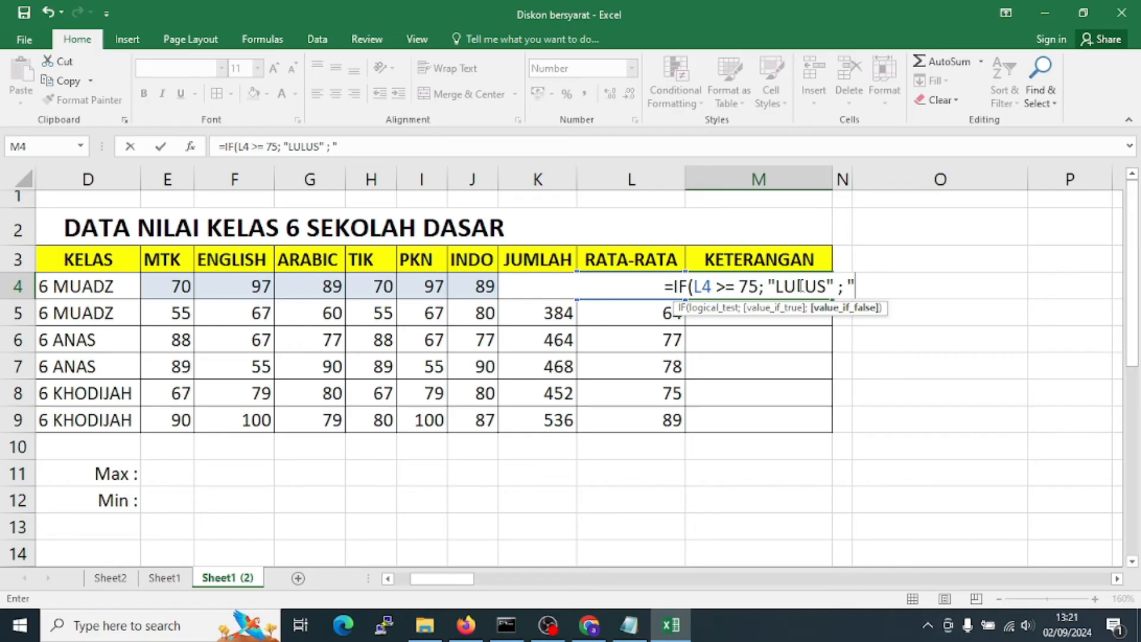
type("TIDAK")
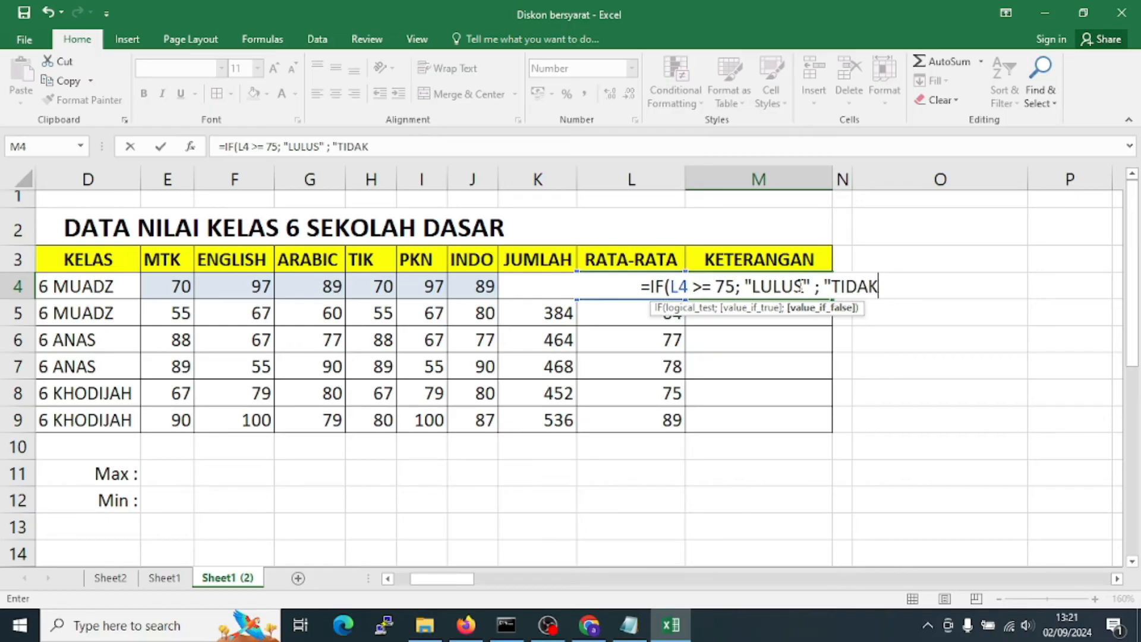
type(" LULUS")
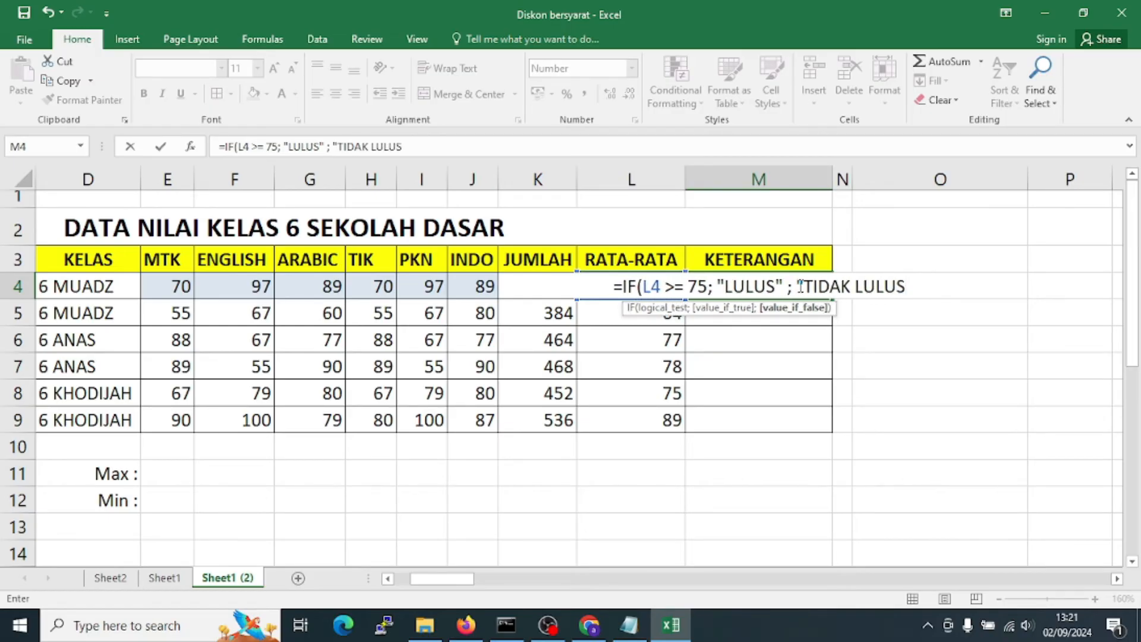
type("\"")
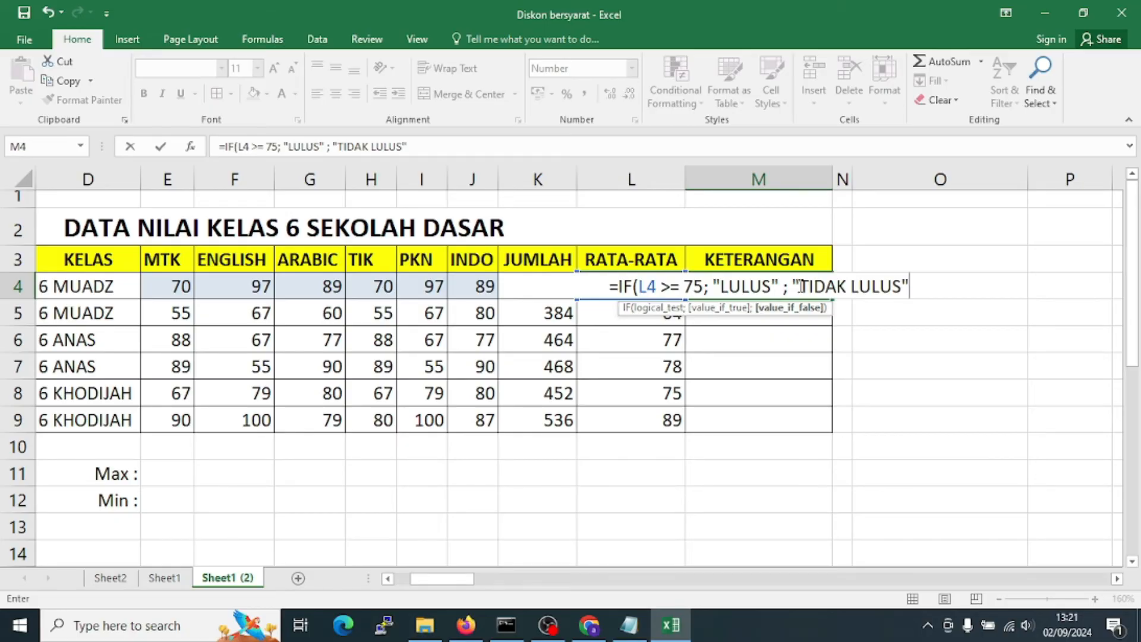
type(")")
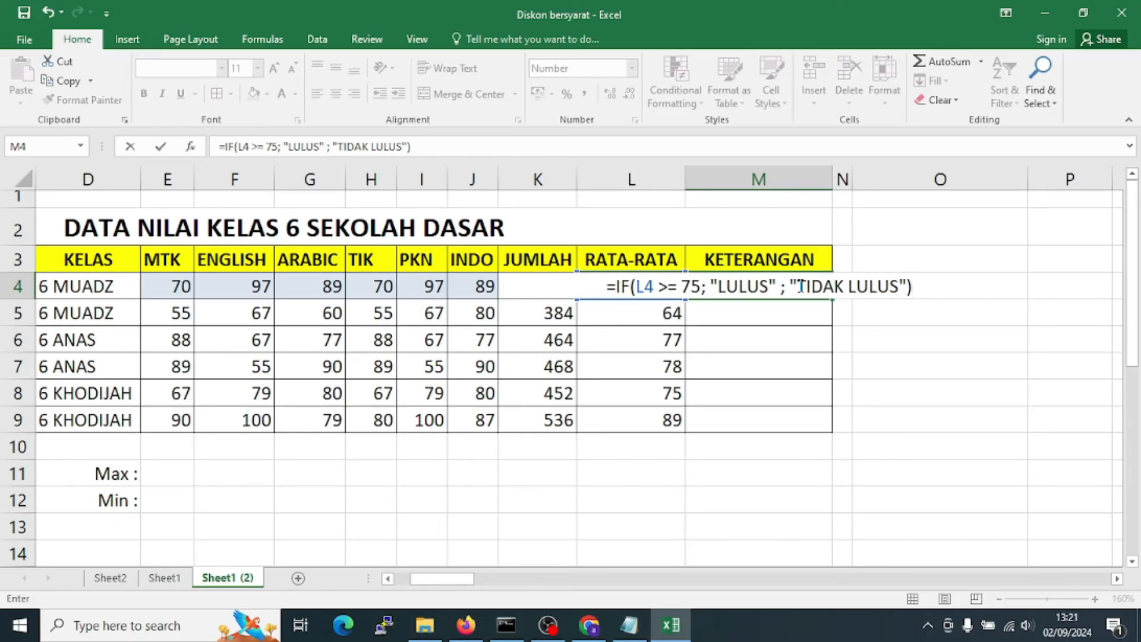
key("Return")
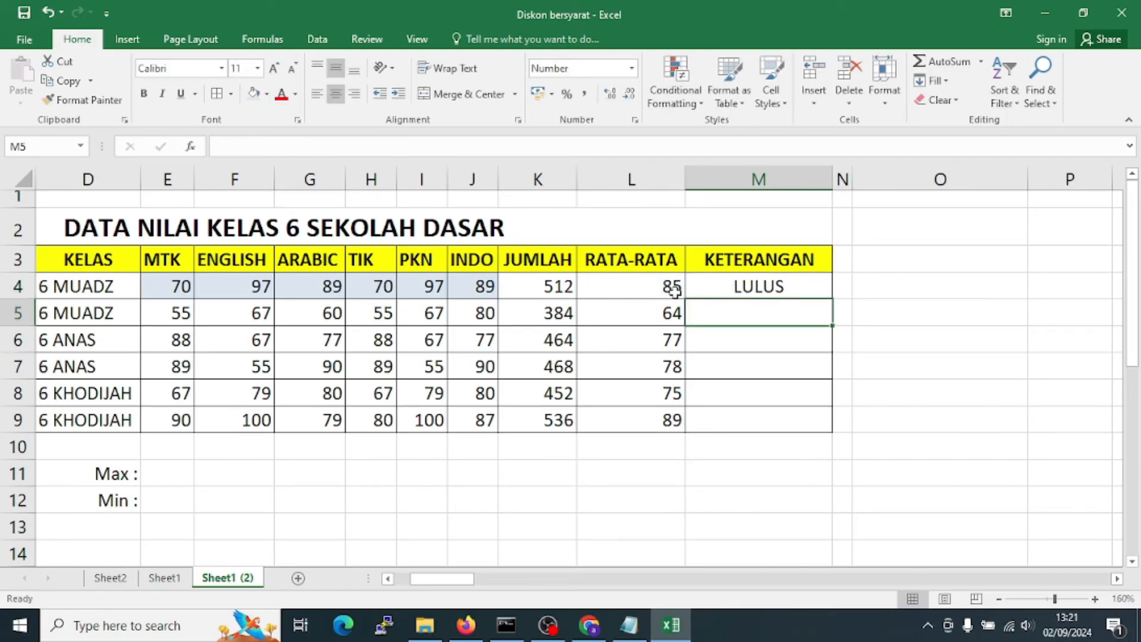
Check M4 against the averages in L4 and L5 and fill its IF formula down the KETERANGAN column to M9
left_click(657, 291)
left_click(737, 292)
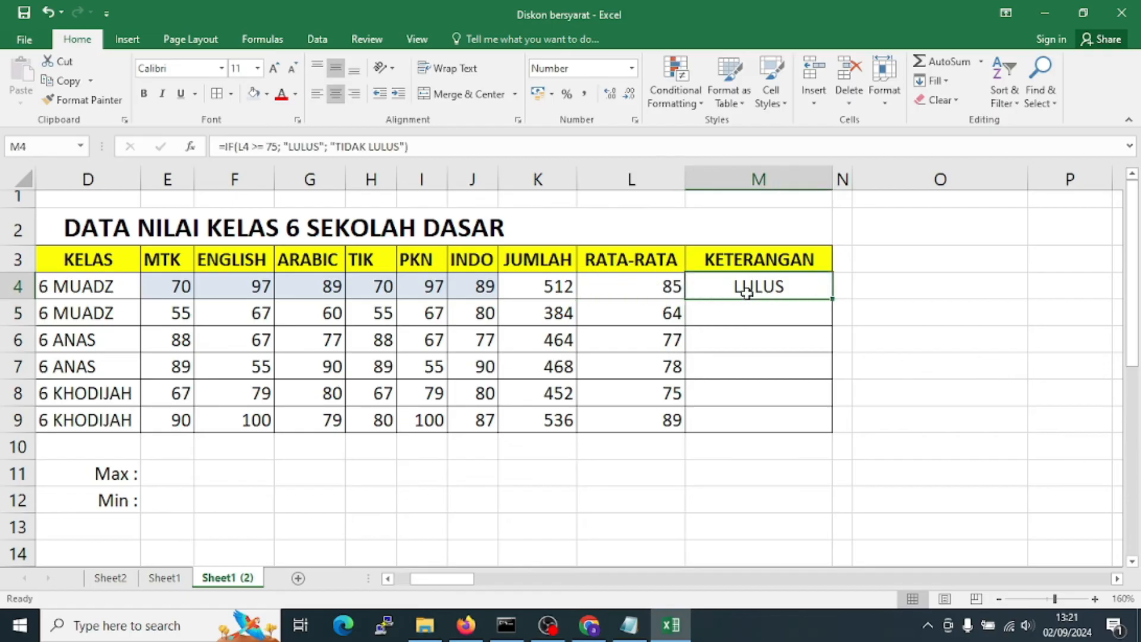
left_click(672, 320)
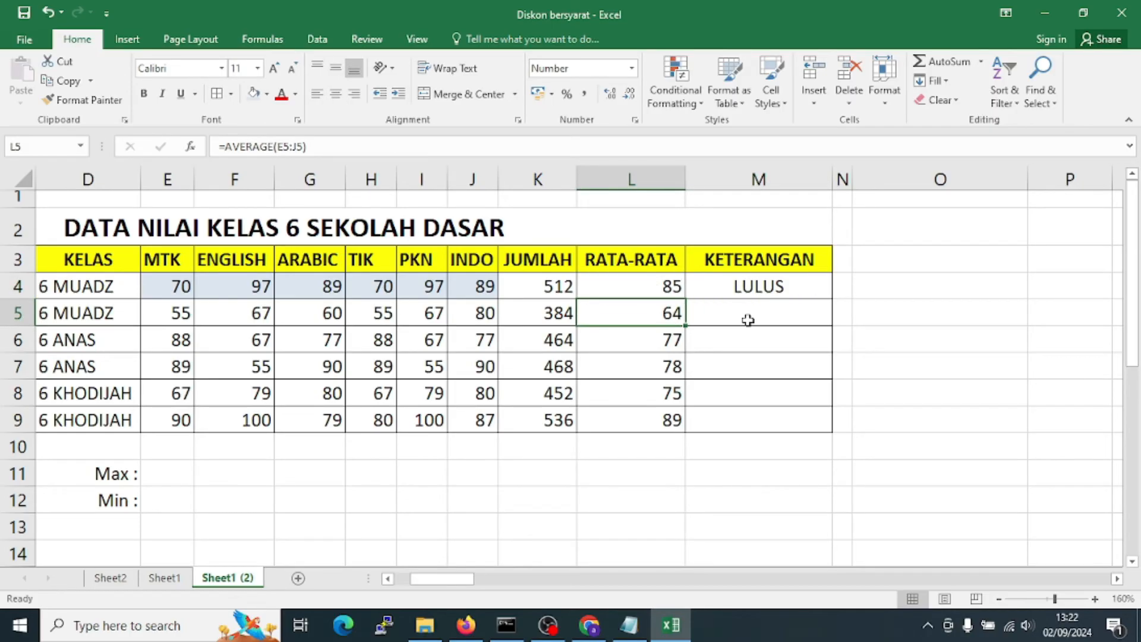
left_click(775, 288)
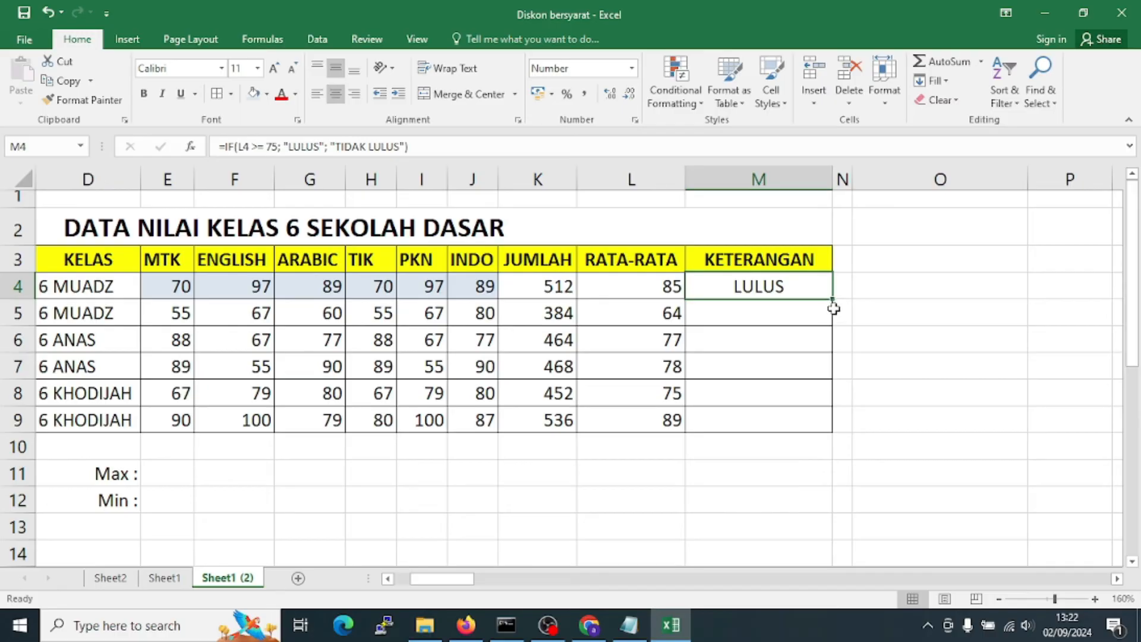
left_click_drag(833, 300, 830, 427)
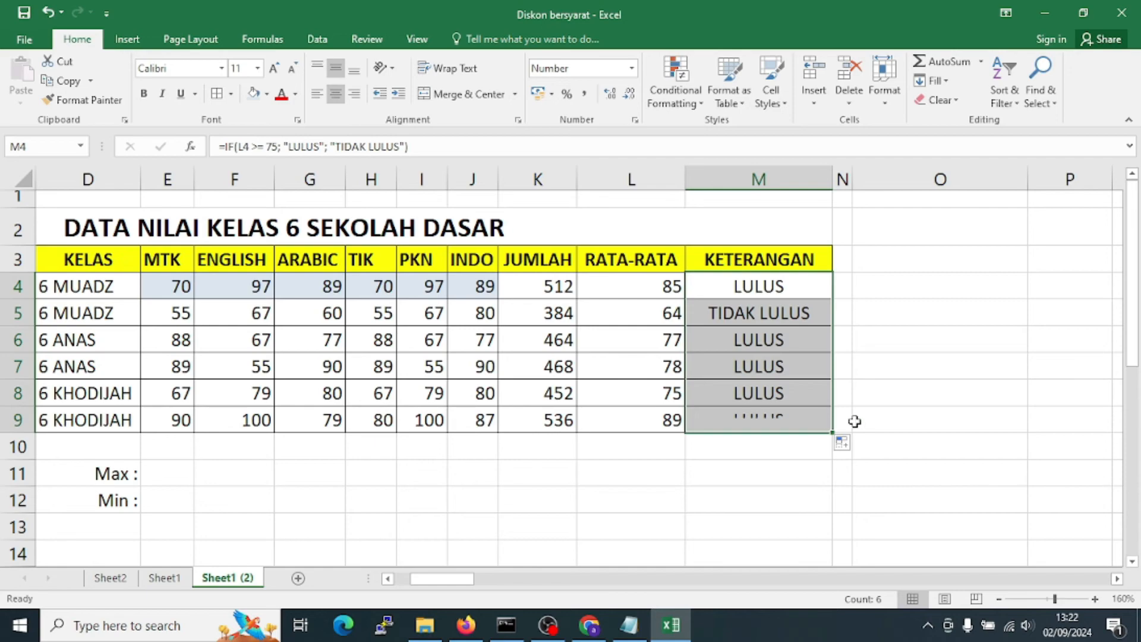
left_click(782, 496)
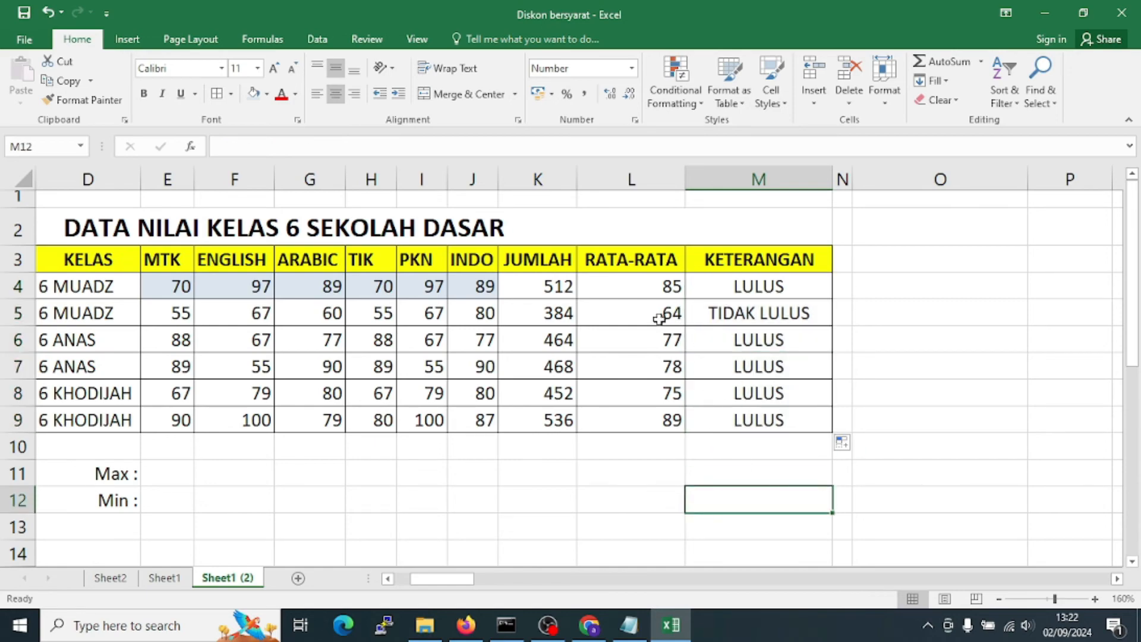
Examine each remark in M5 to M9 against the average beside it in the RATA-RATA column
left_click(719, 316)
left_click(686, 348)
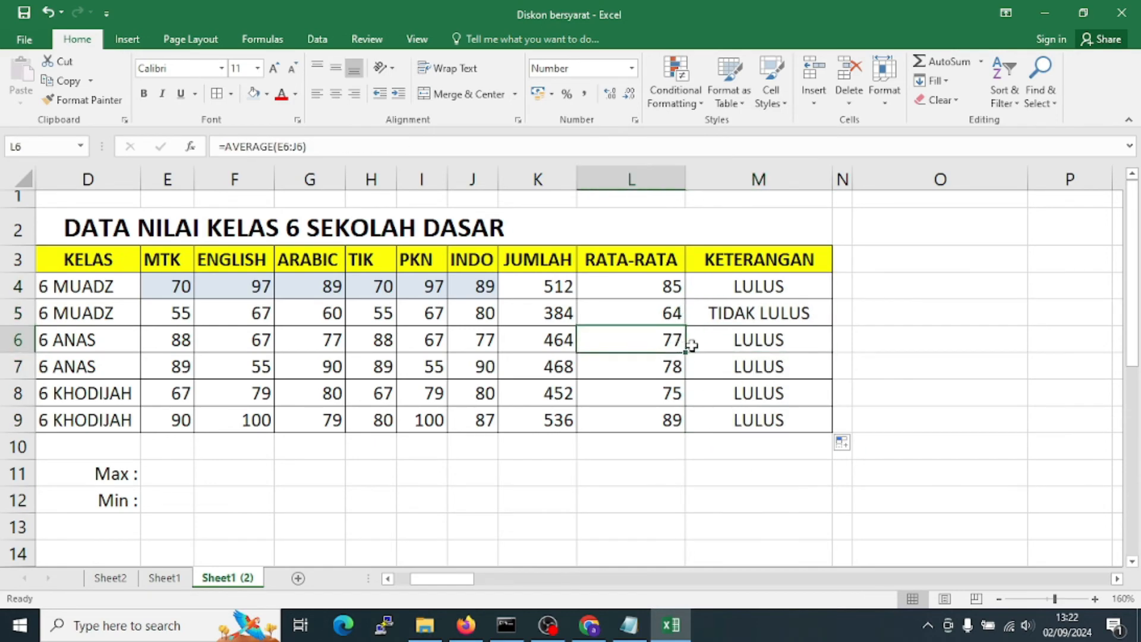
left_click(737, 348)
left_click(674, 369)
left_click(732, 366)
key("Left")
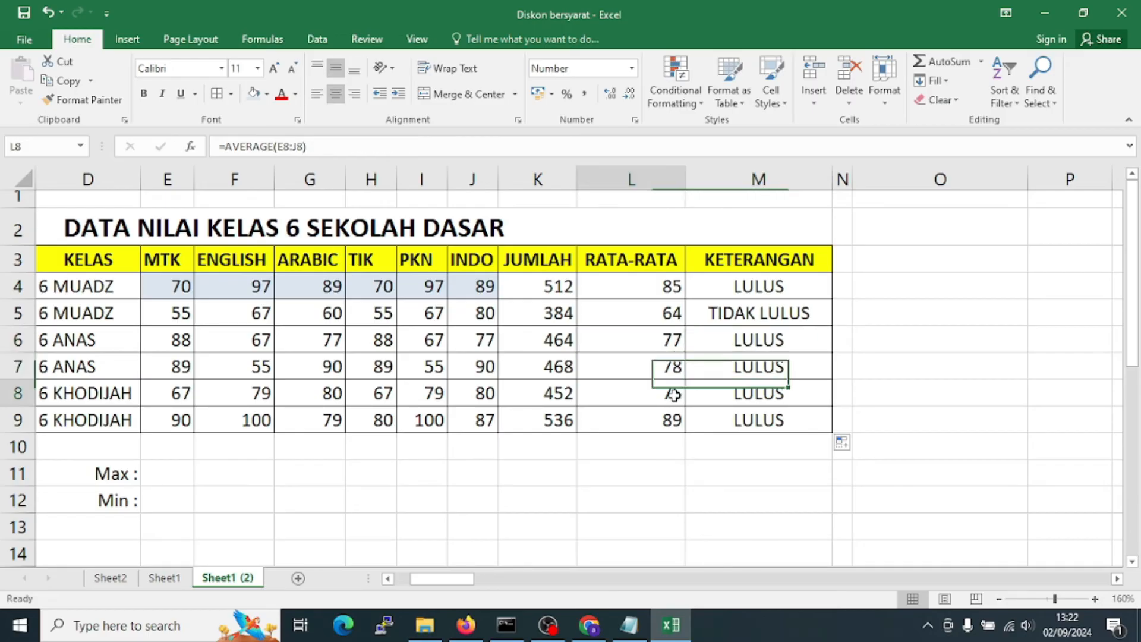
key("Down")
key("Right")
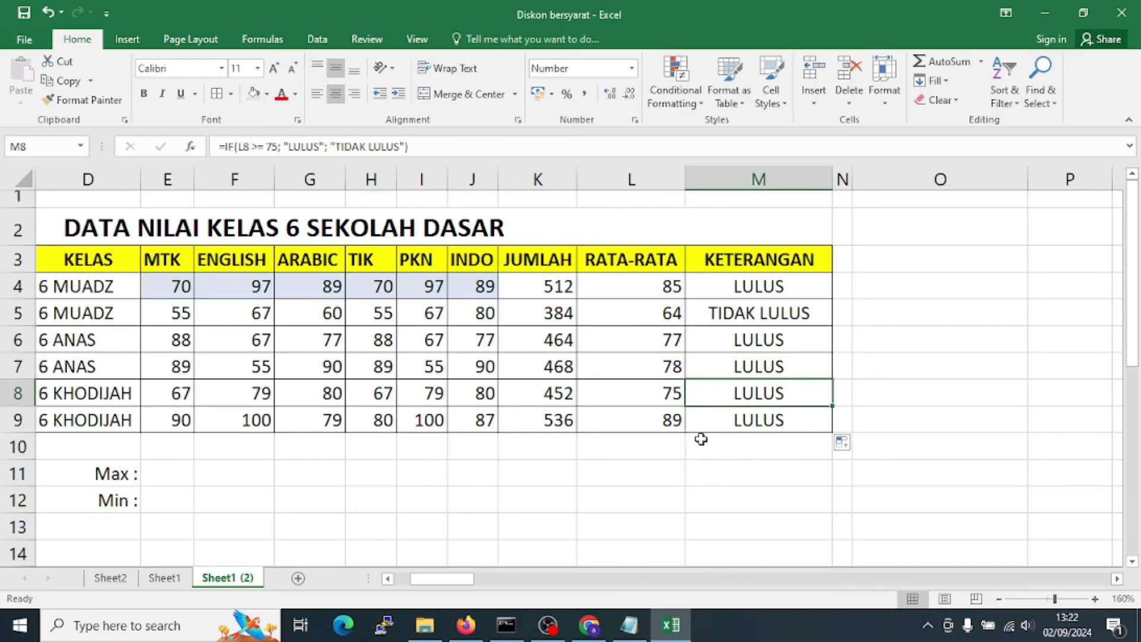
left_click(665, 393)
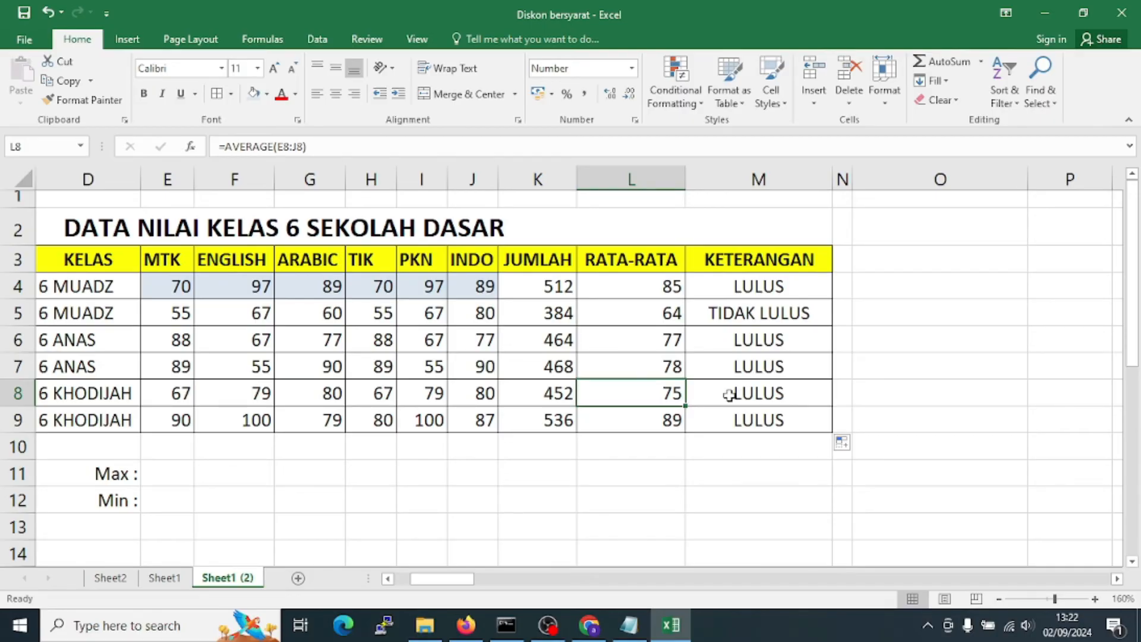
left_click(670, 426)
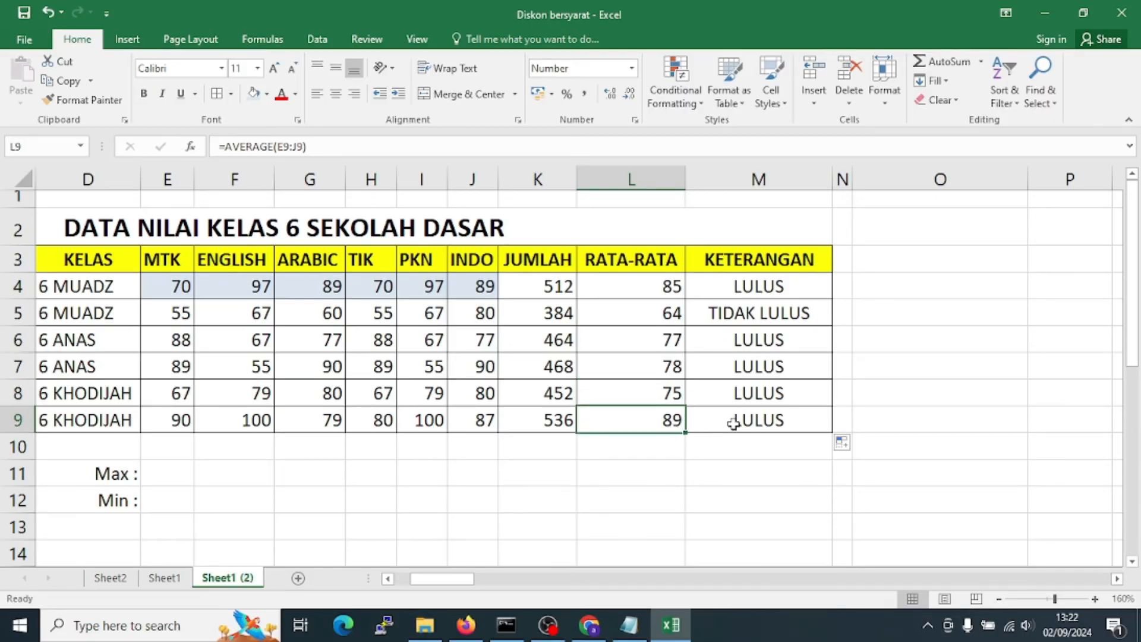
left_click(728, 424)
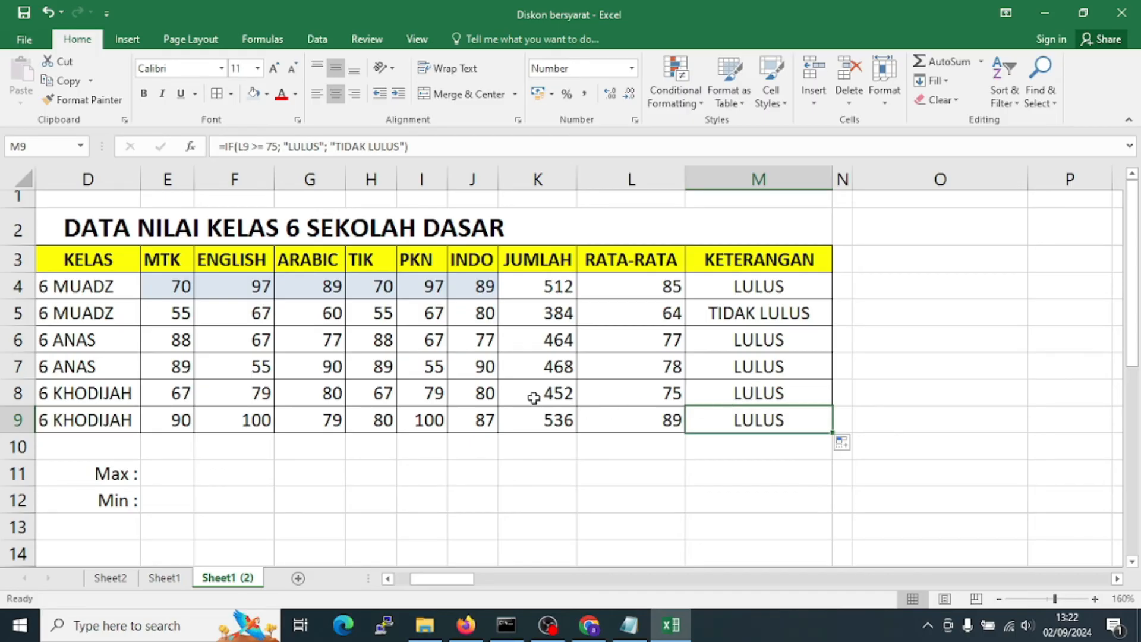
Check row 8's remark, average and INDO score, and shade the entire row with a light red fill
left_click(743, 395)
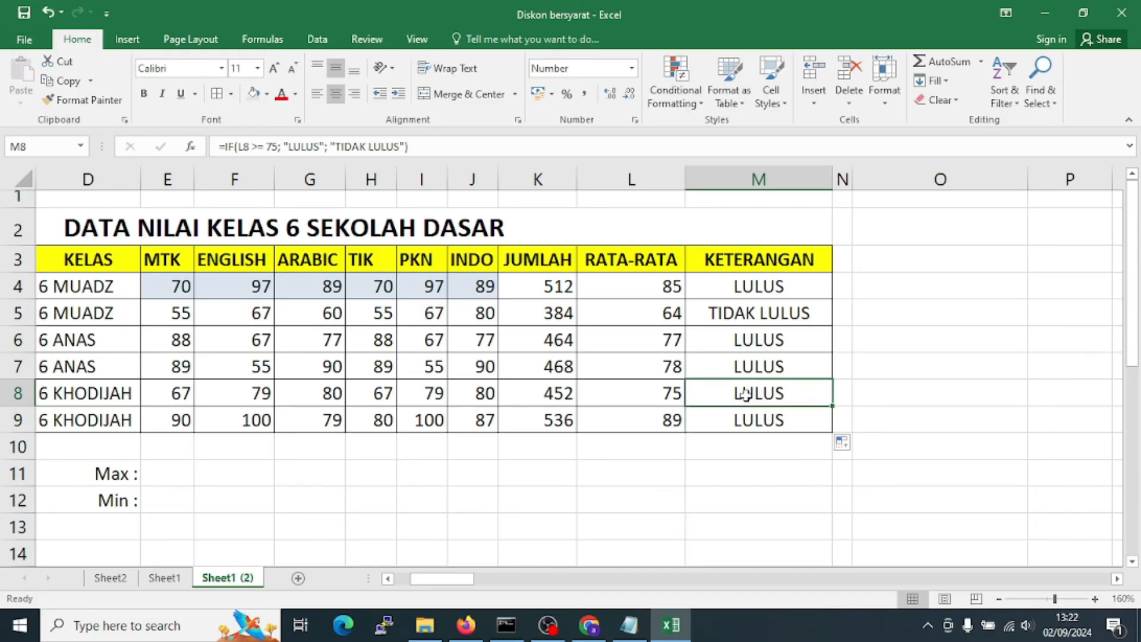
left_click(661, 397)
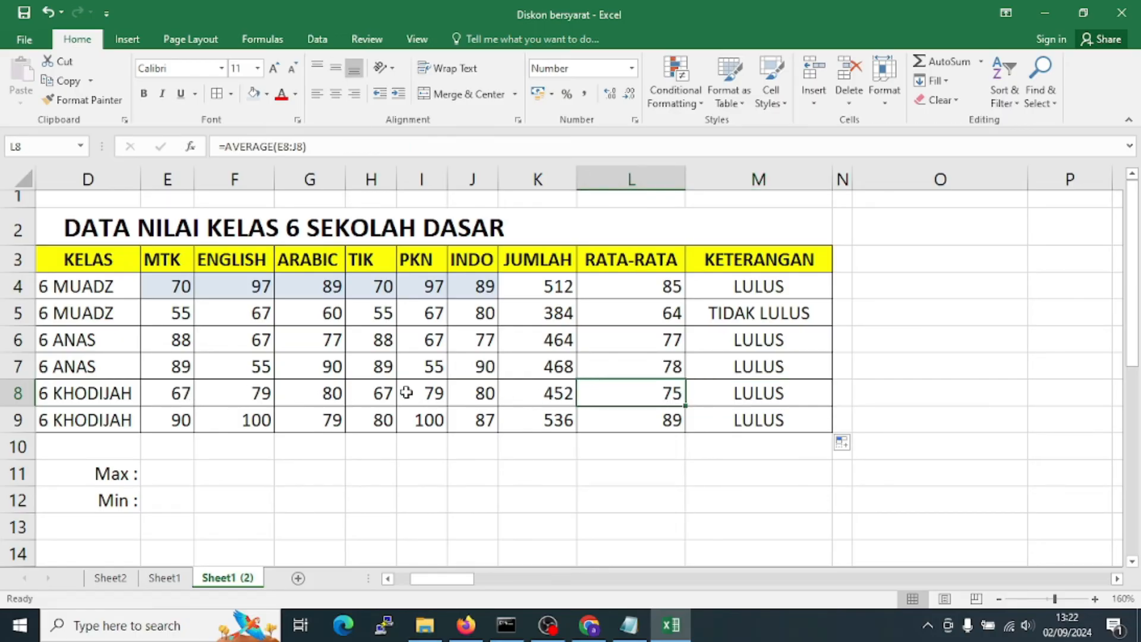
left_click(480, 392)
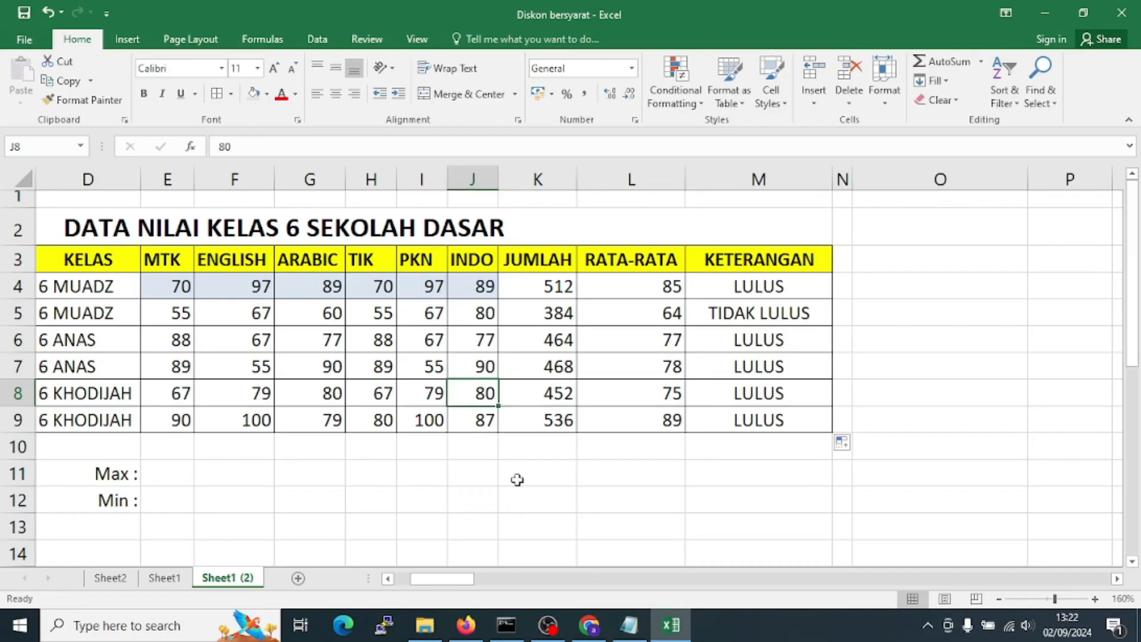
left_click_drag(451, 582, 437, 582)
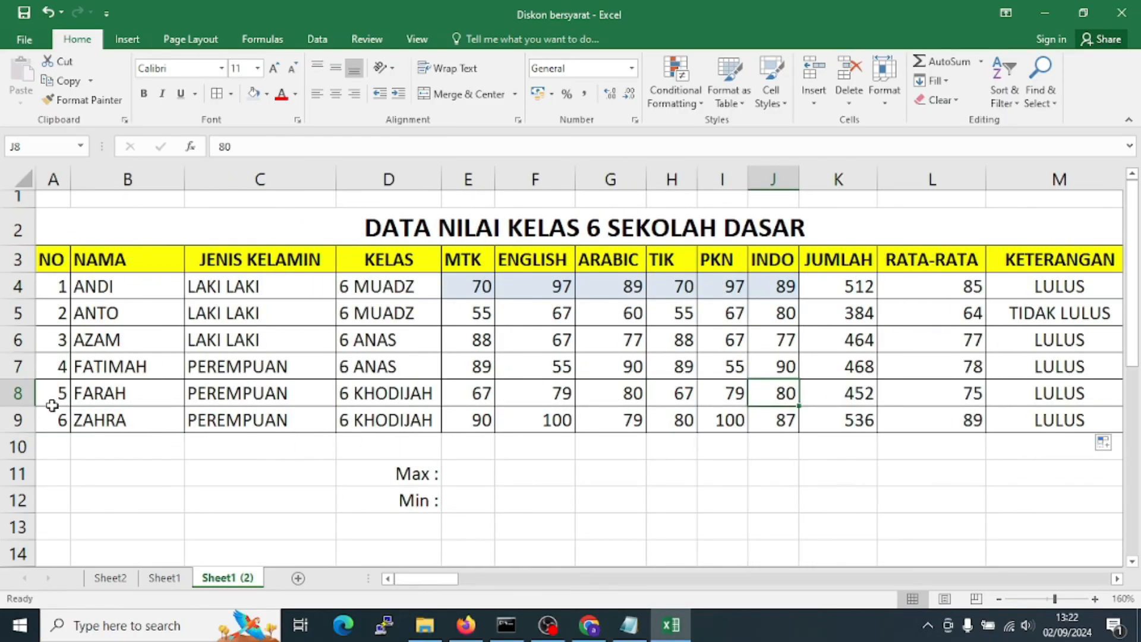
left_click(17, 393)
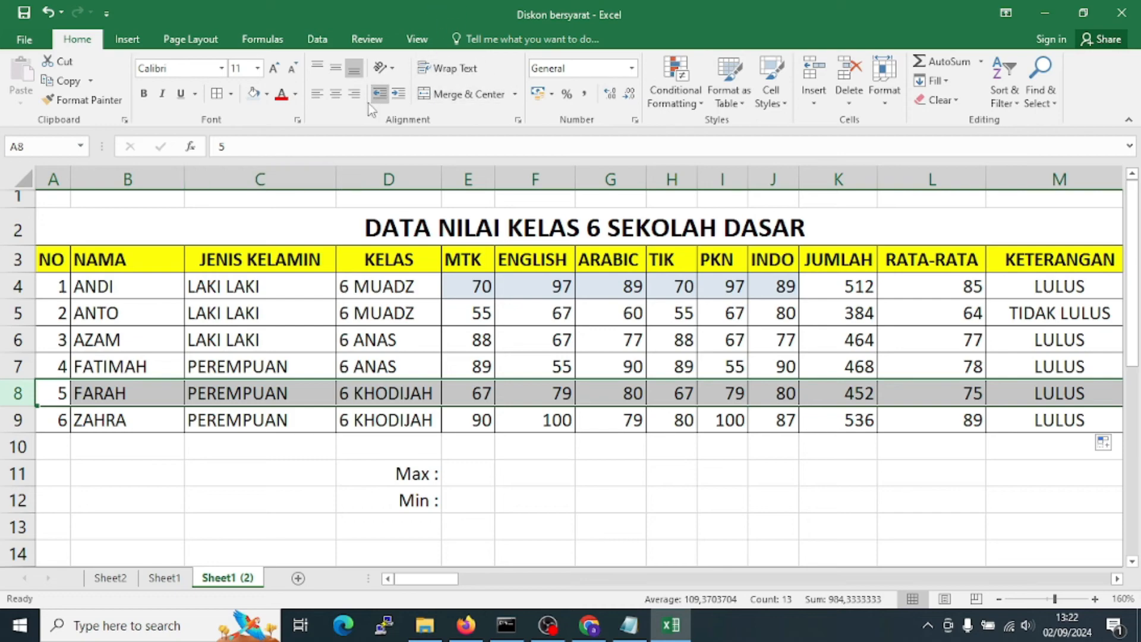
left_click(267, 94)
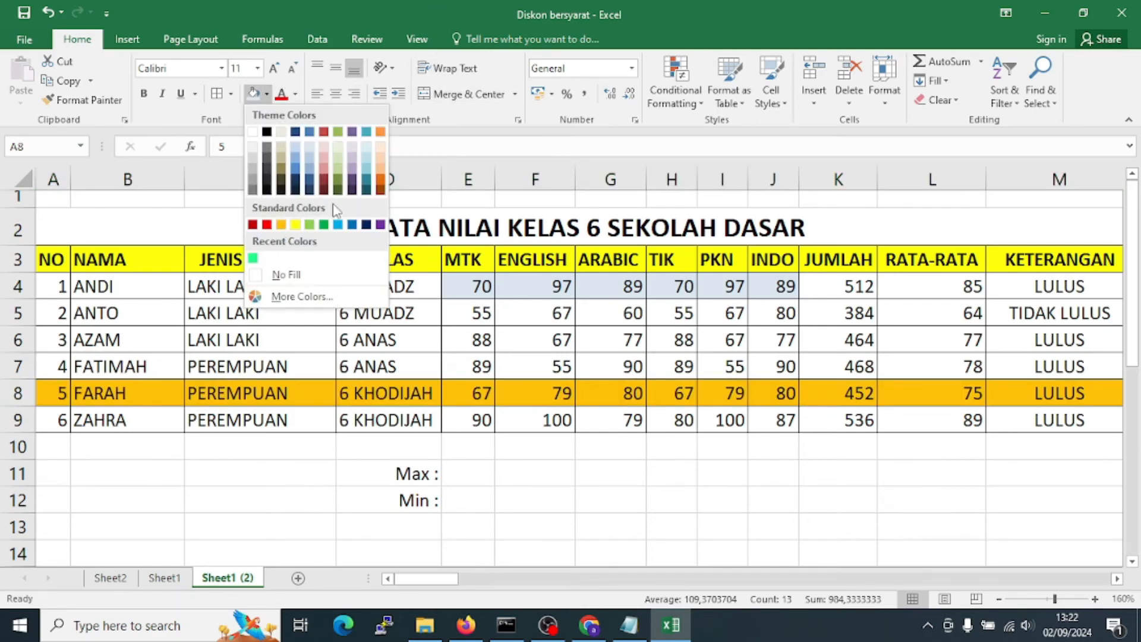
left_click(324, 164)
left_click(682, 523)
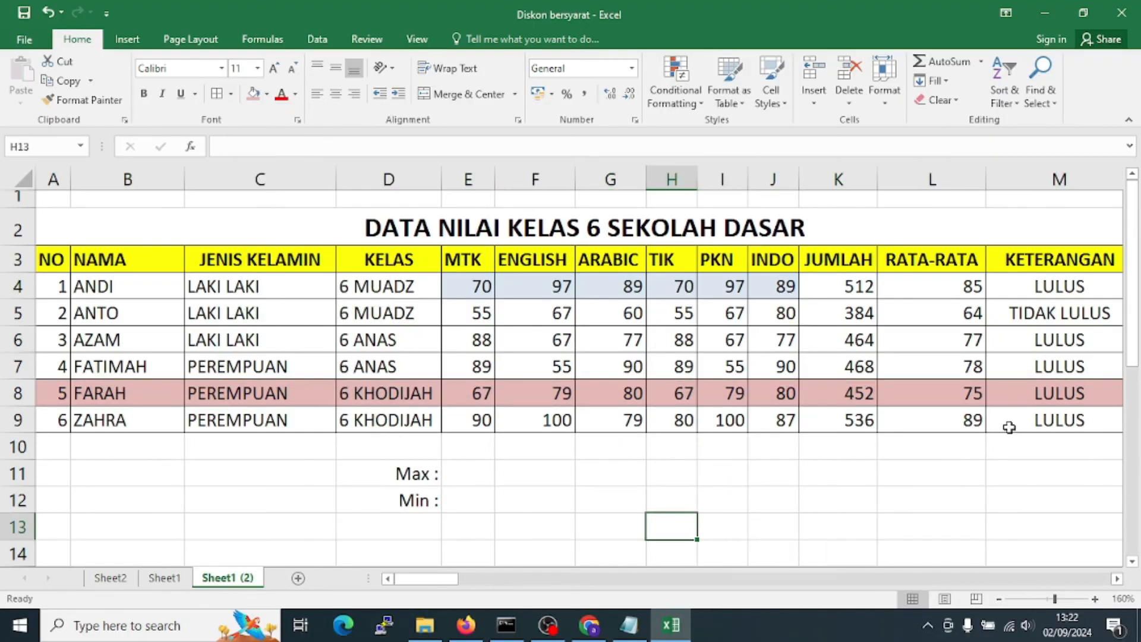
Set the INDO score in J8 to 75
left_click(1044, 394)
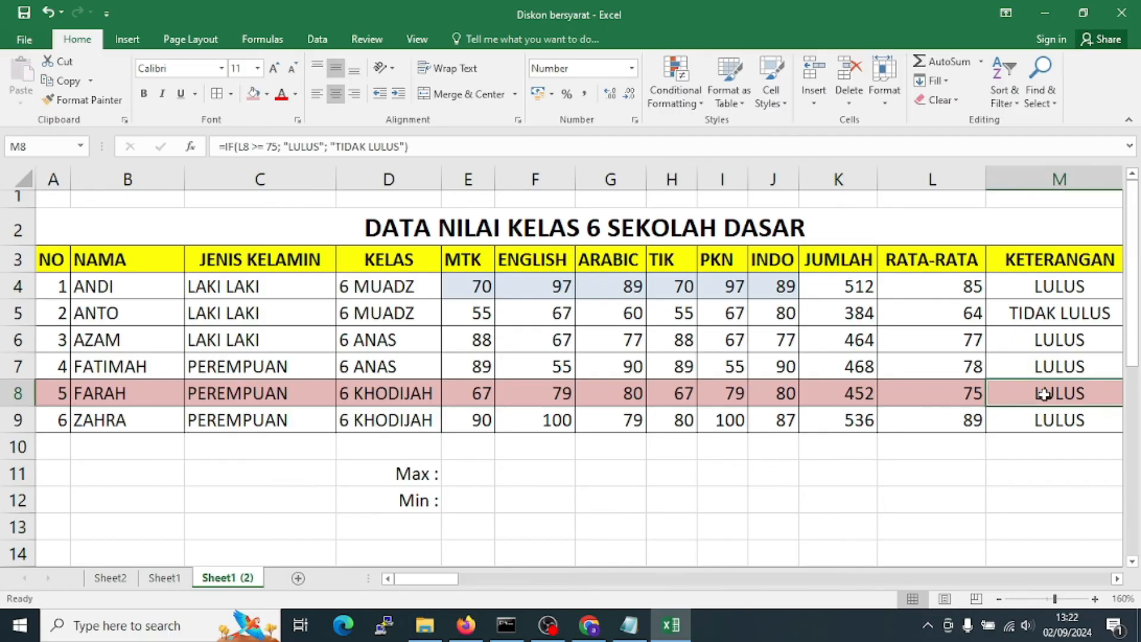
left_click(978, 395)
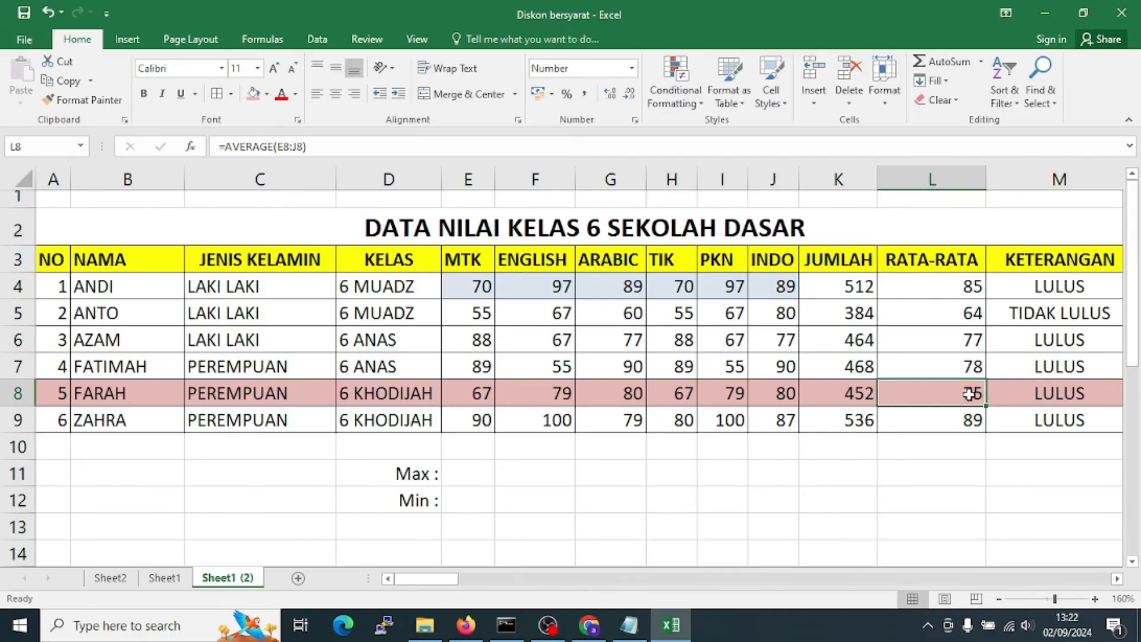
left_click(780, 393)
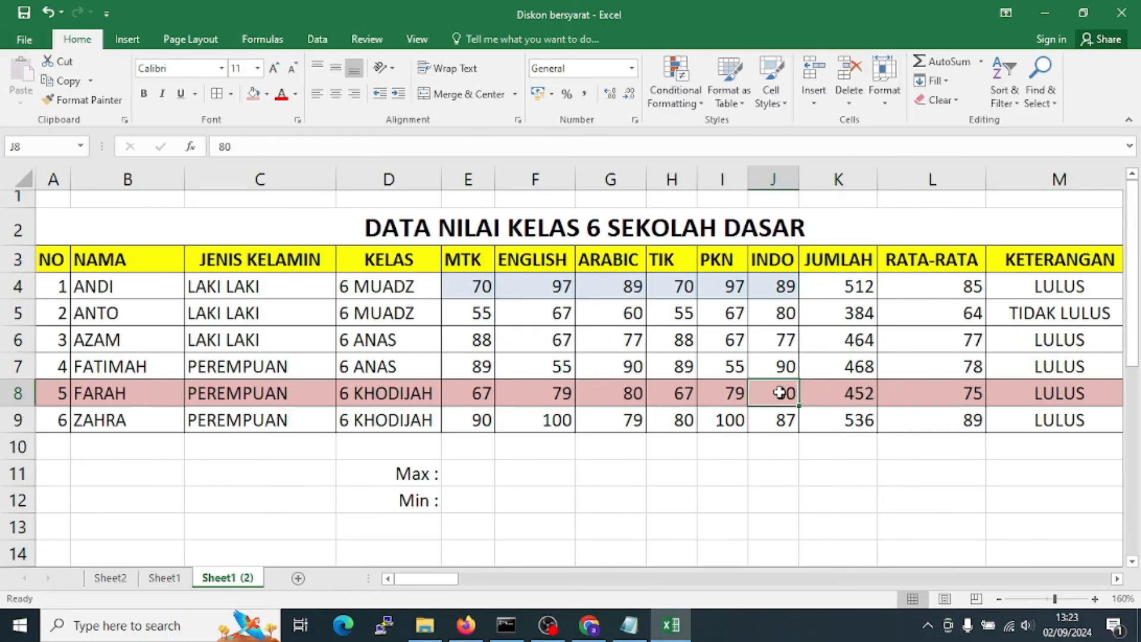
type("75")
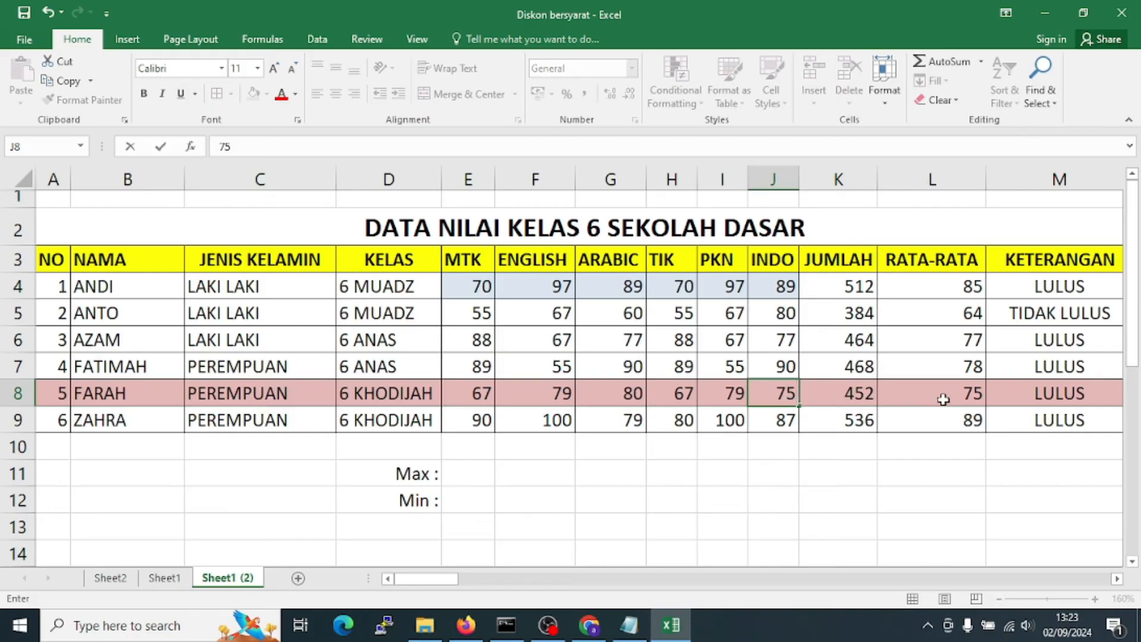
key("Return")
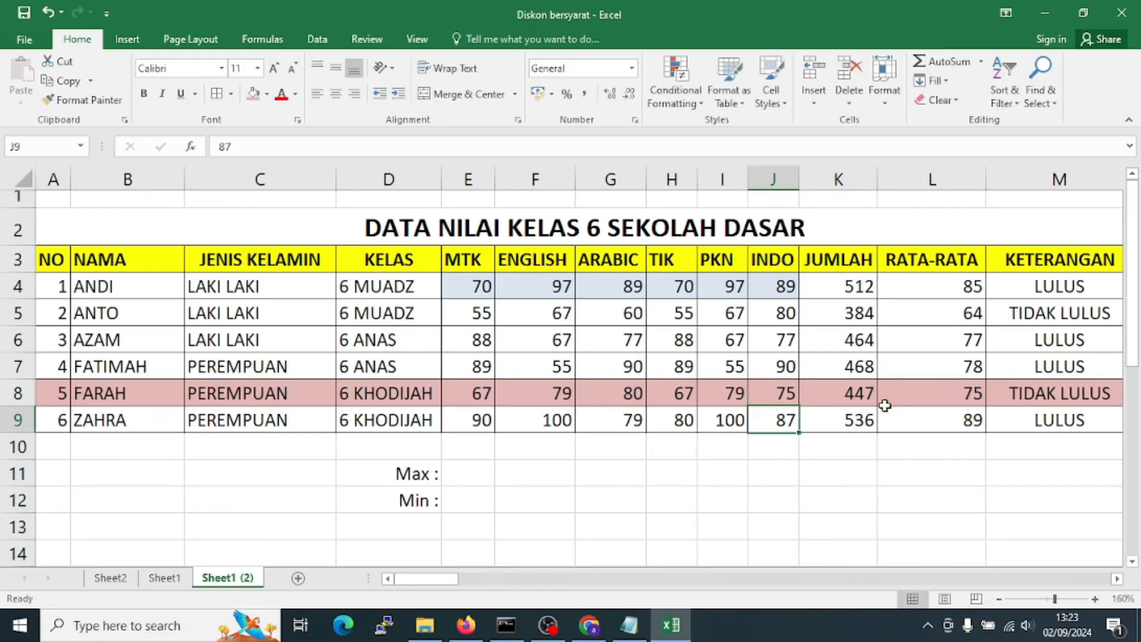
Check the total, average and remark in row 8, and show the RATA-RATA values in L4:L9 with two decimal places
left_click(855, 396)
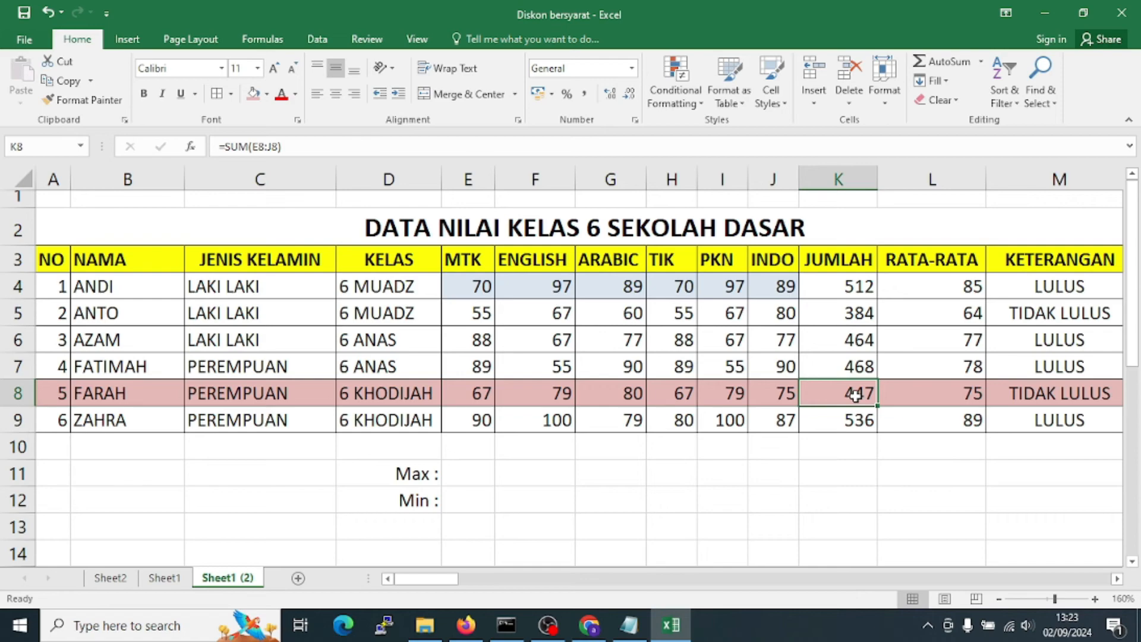
left_click(931, 398)
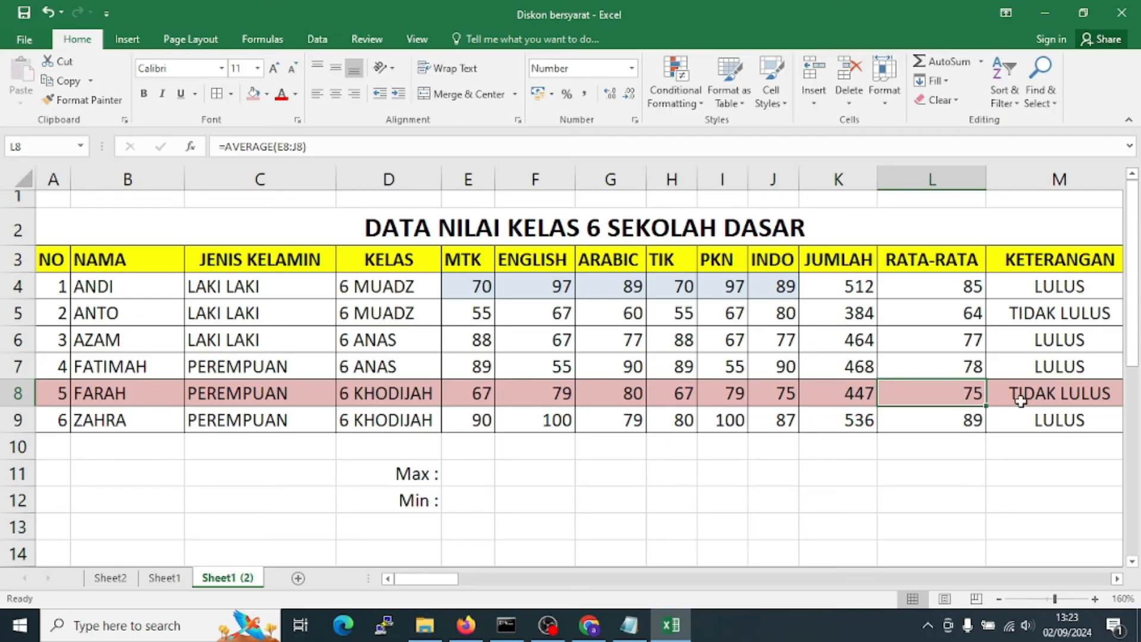
left_click(1040, 400)
left_click(956, 393)
left_click_drag(934, 291, 922, 421)
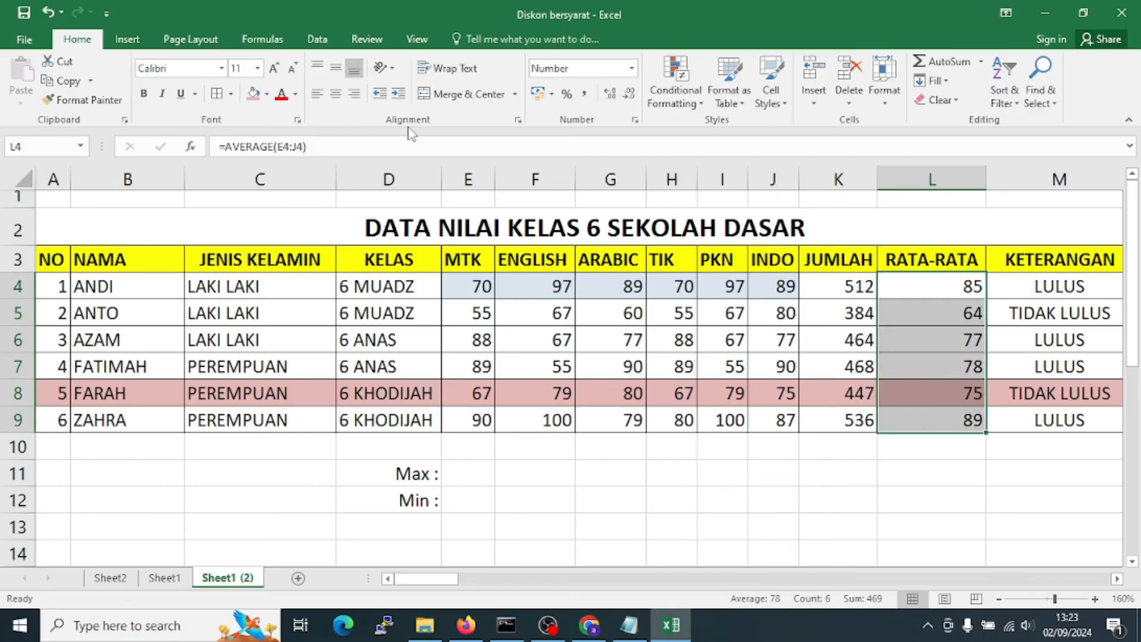
left_click(611, 95)
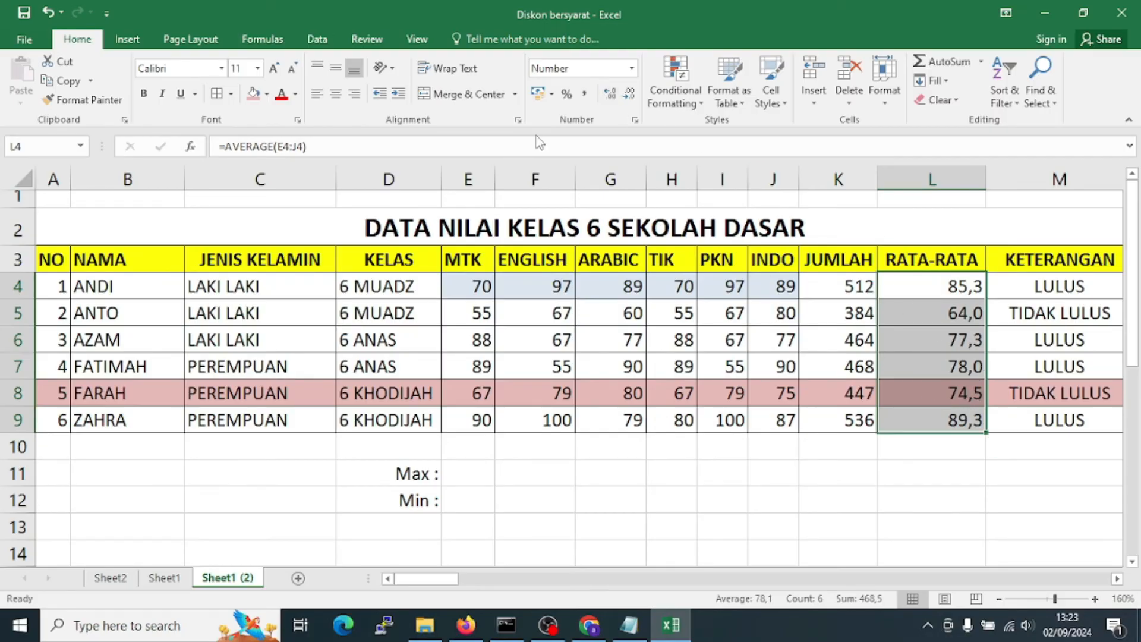
left_click(610, 95)
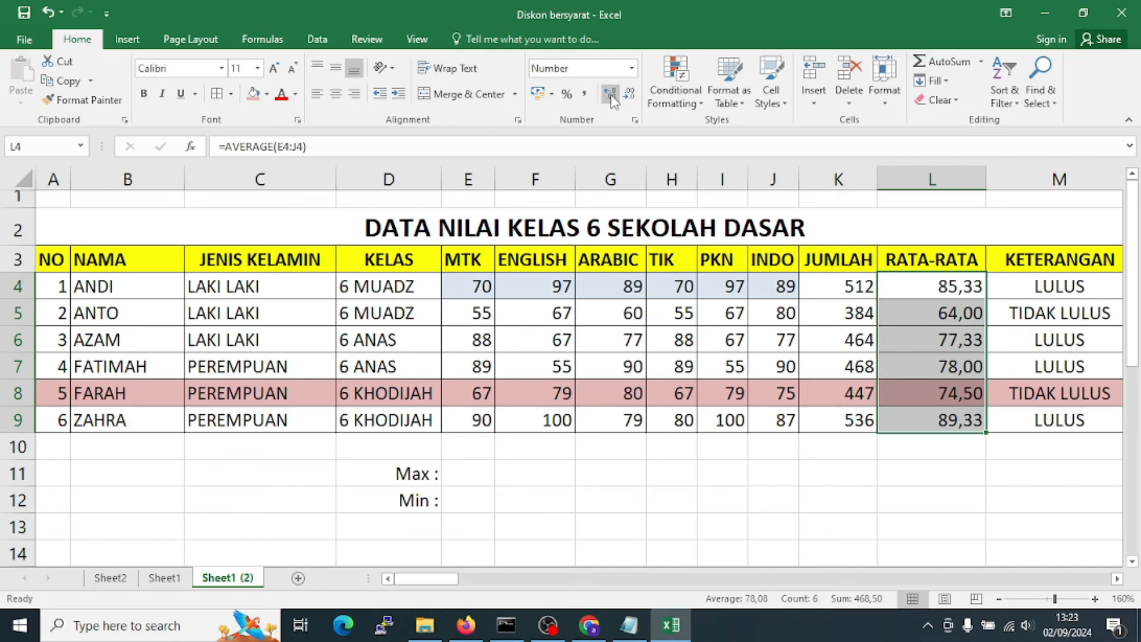
left_click(880, 503)
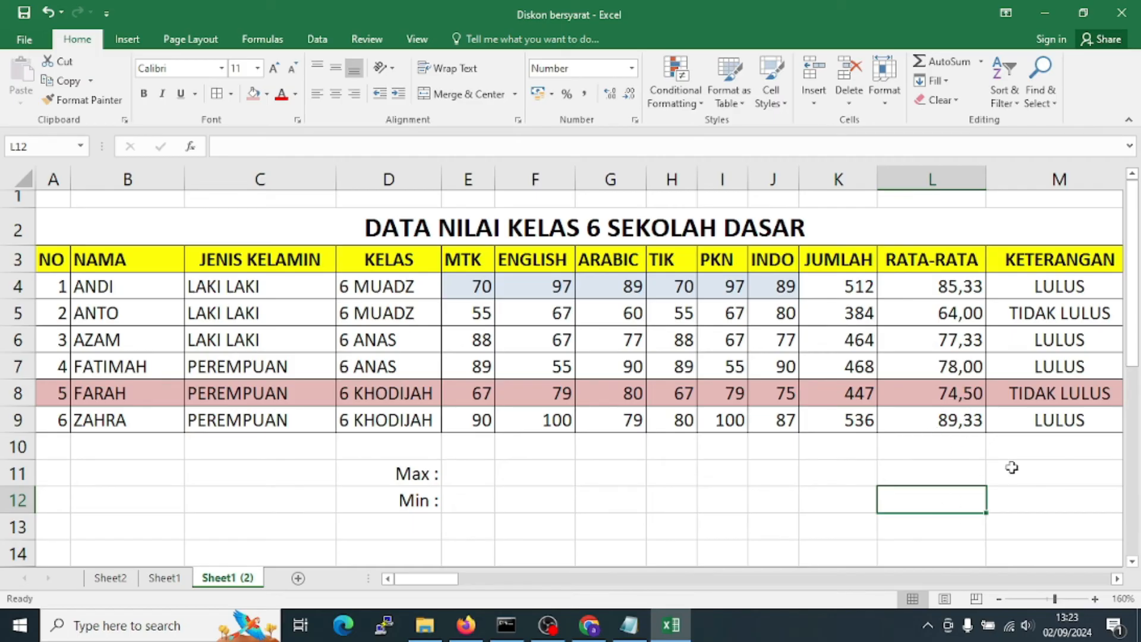
Examine the Max and Min rows below the table and the MTK scores above them
left_click(673, 524)
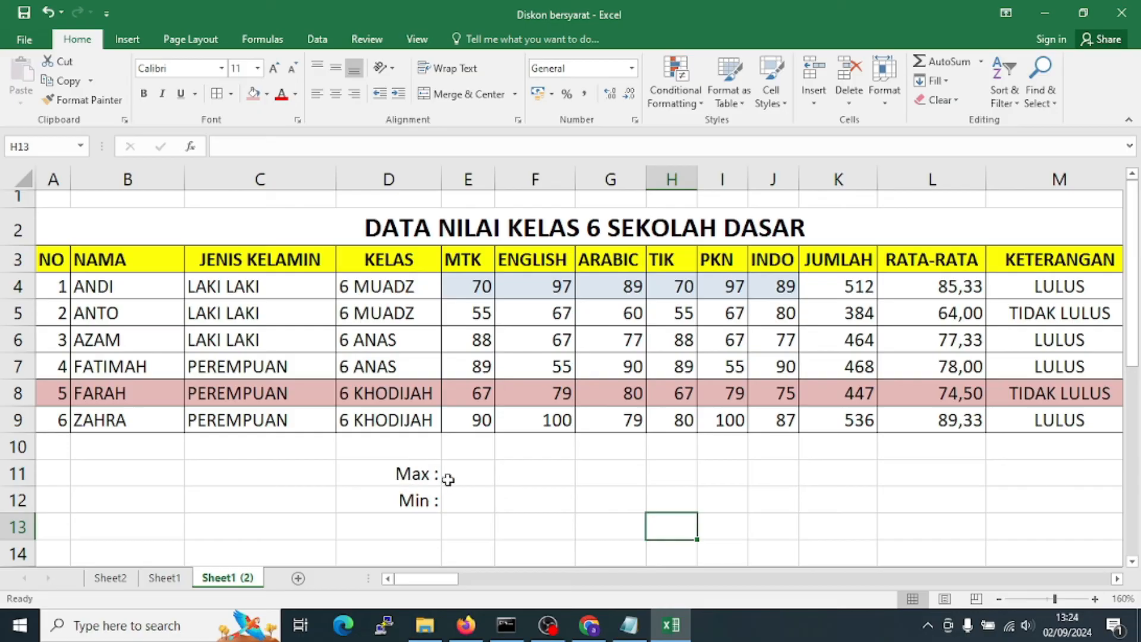
left_click(418, 474)
left_click(417, 501)
left_click(474, 471)
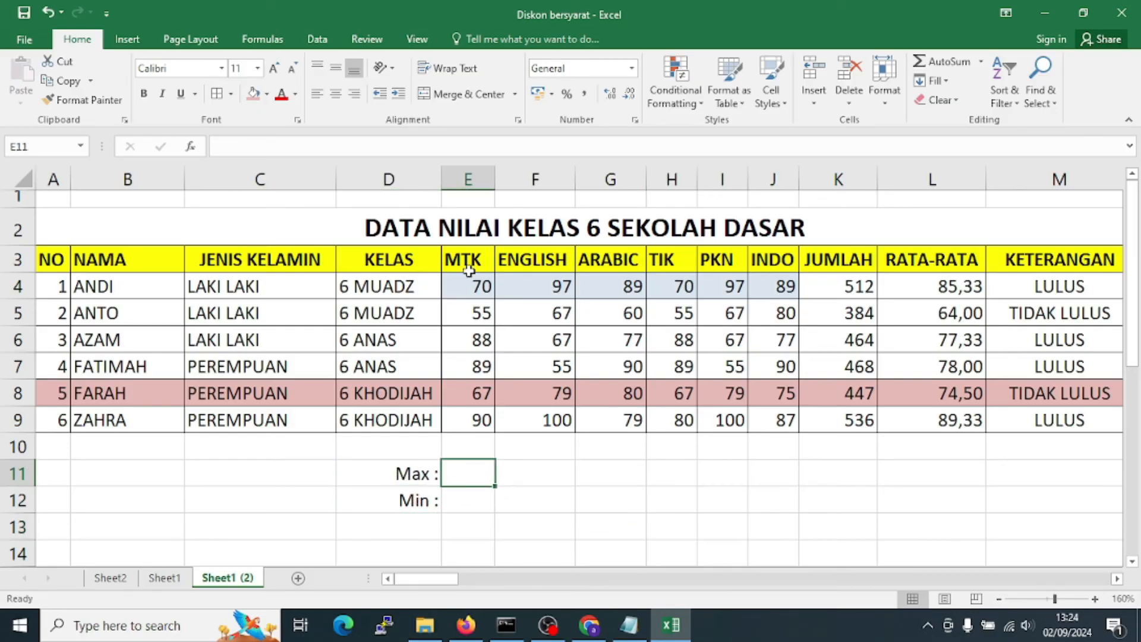
left_click(535, 494)
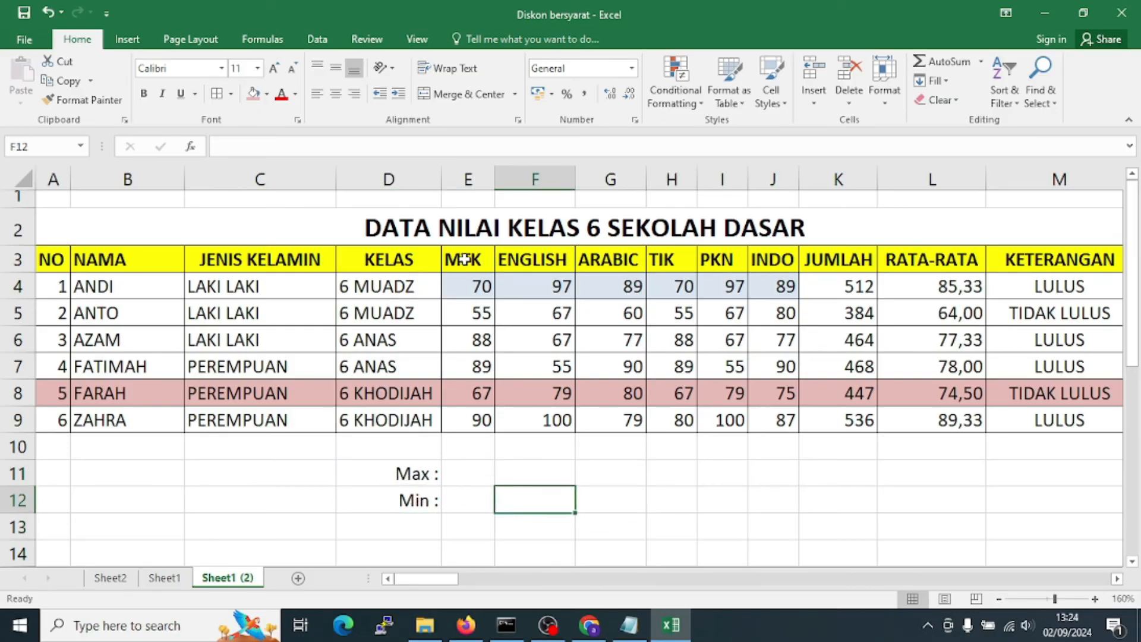
left_click_drag(465, 262, 453, 490)
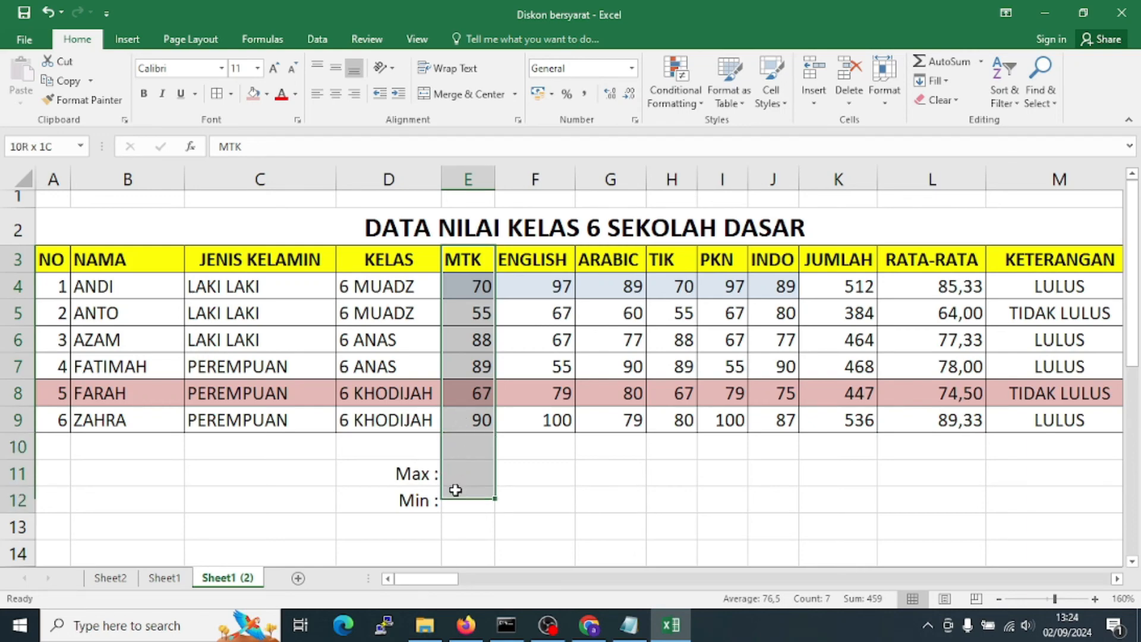
left_click(584, 510)
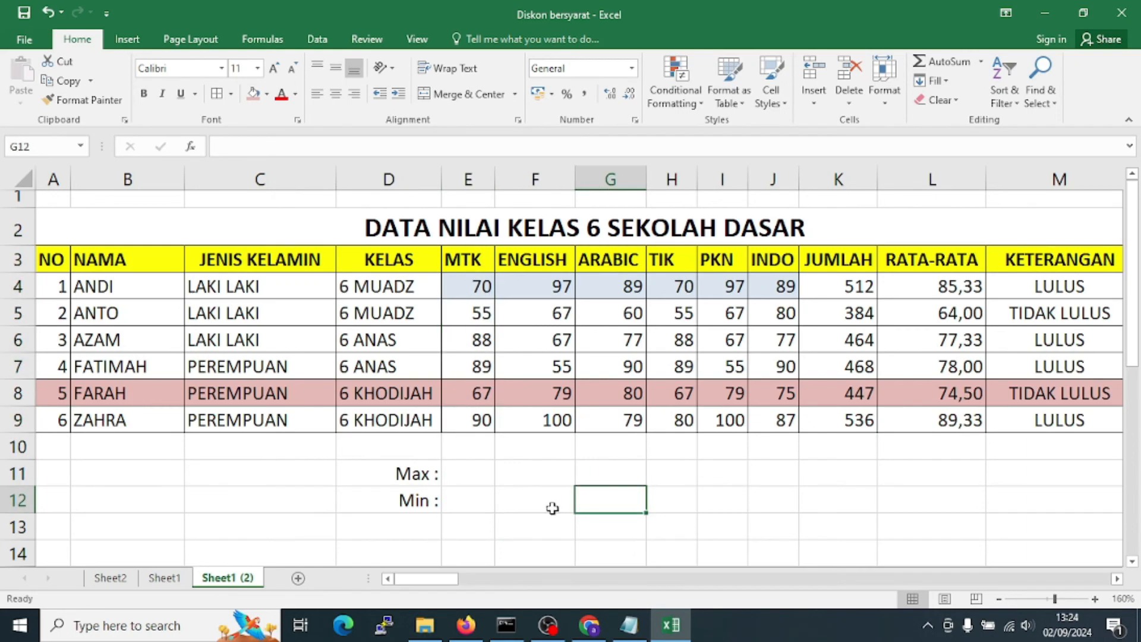
Enter =MAX(E4:E9) in E11 for the highest MTK score
left_click(463, 481)
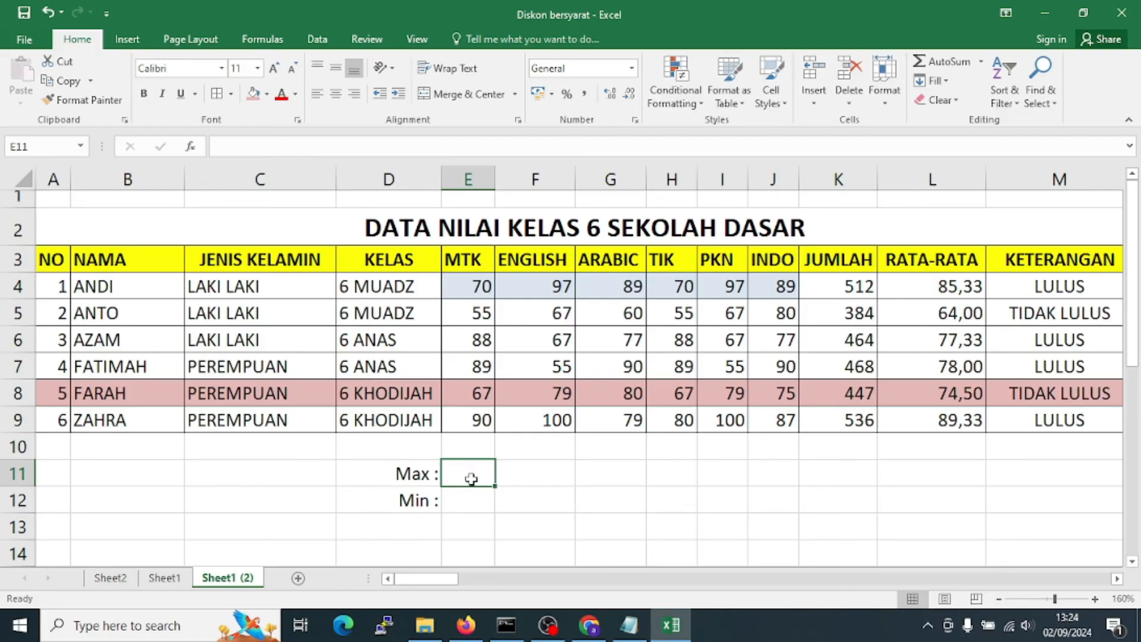
type("=")
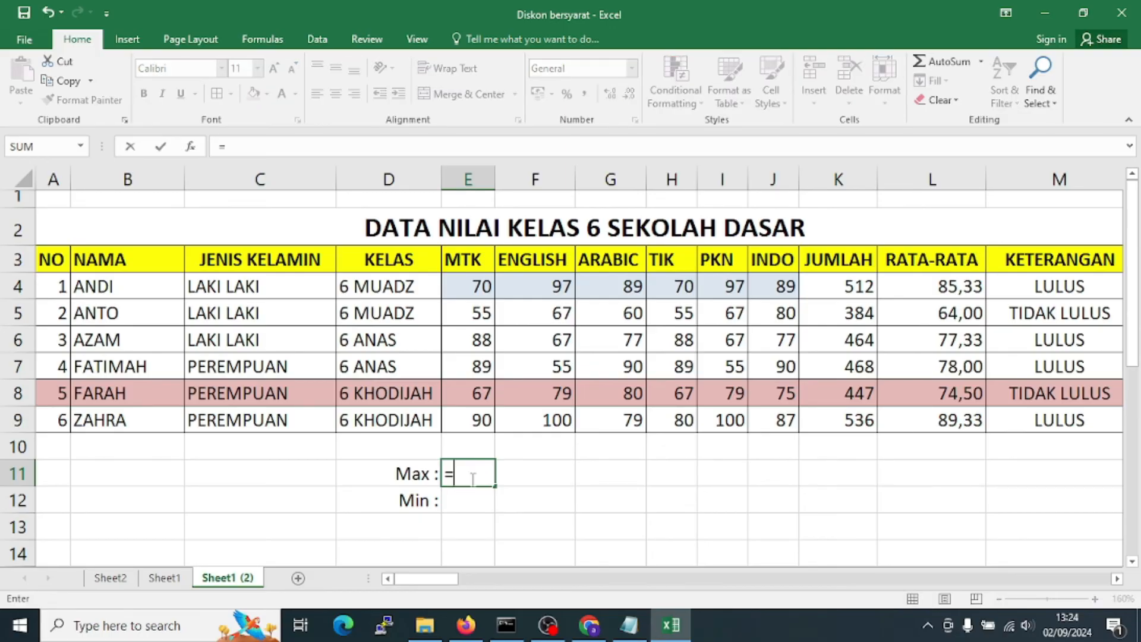
type("MAX")
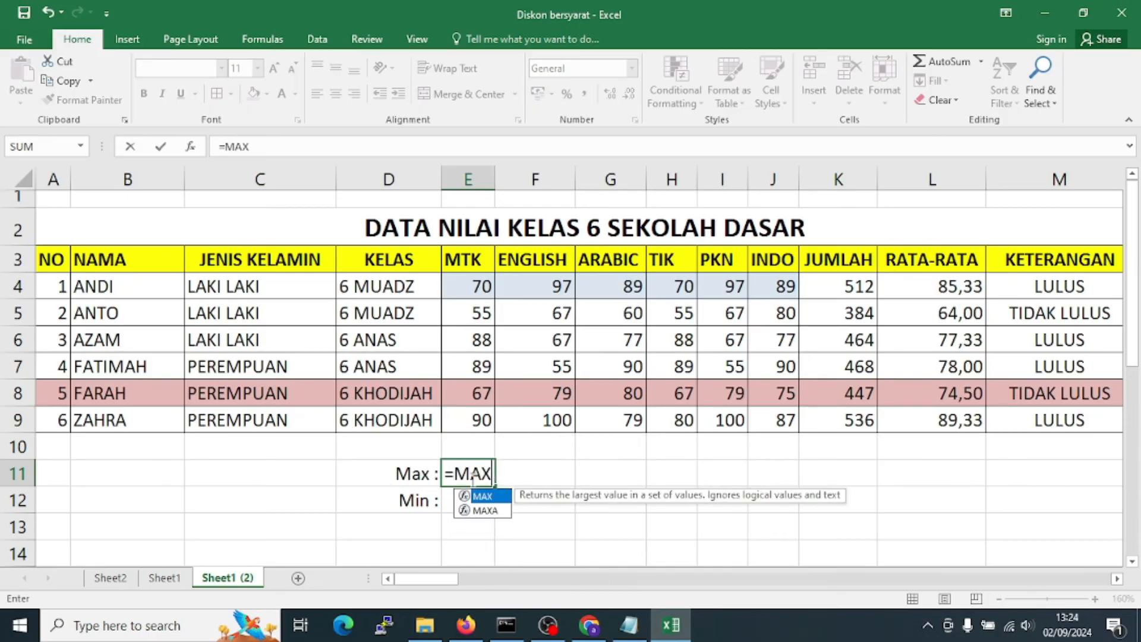
type("(")
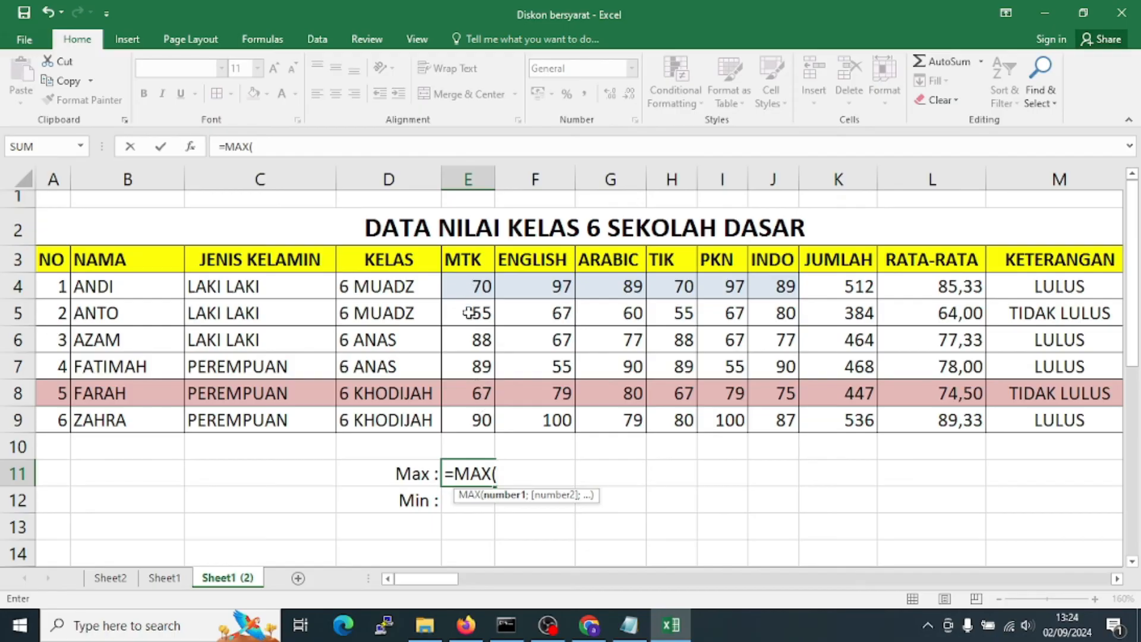
left_click_drag(466, 286, 466, 319)
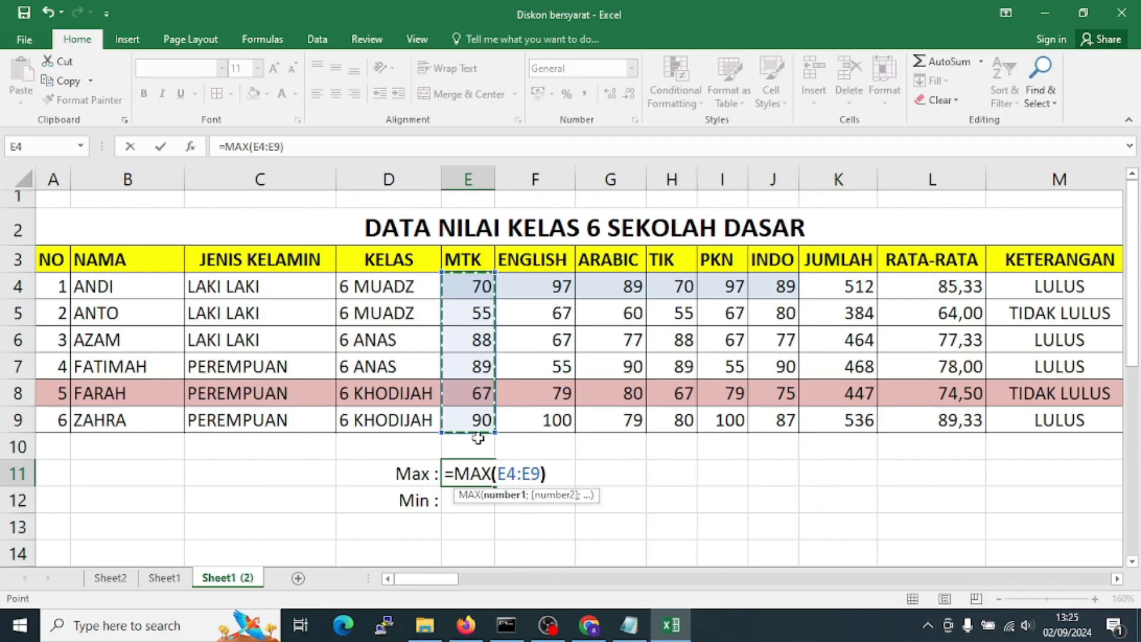
key("Return")
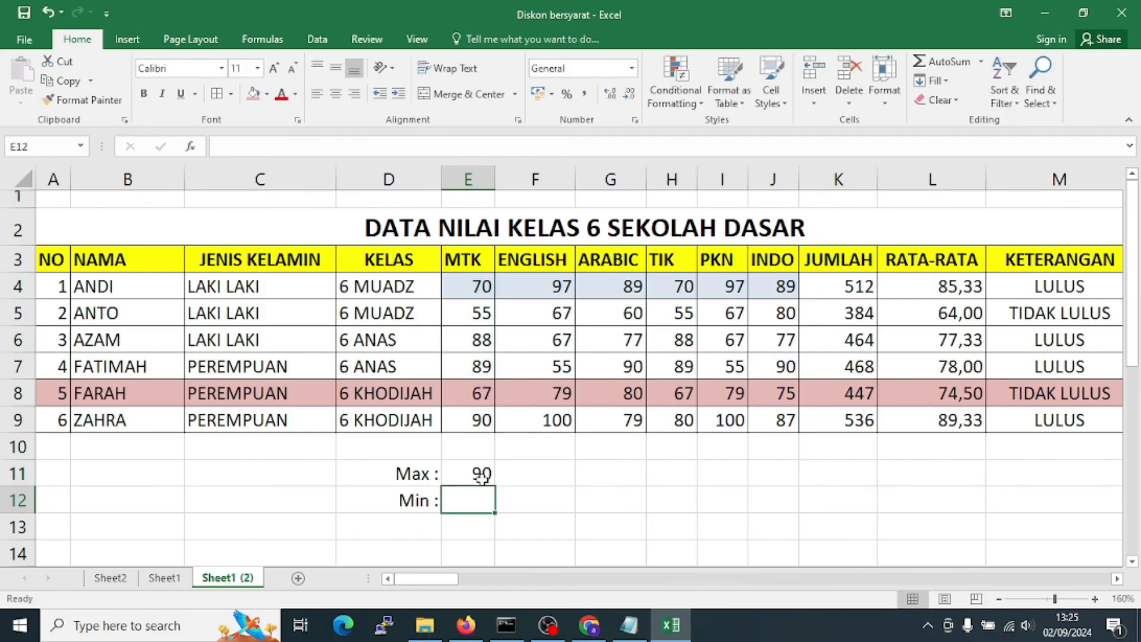
left_click(549, 500)
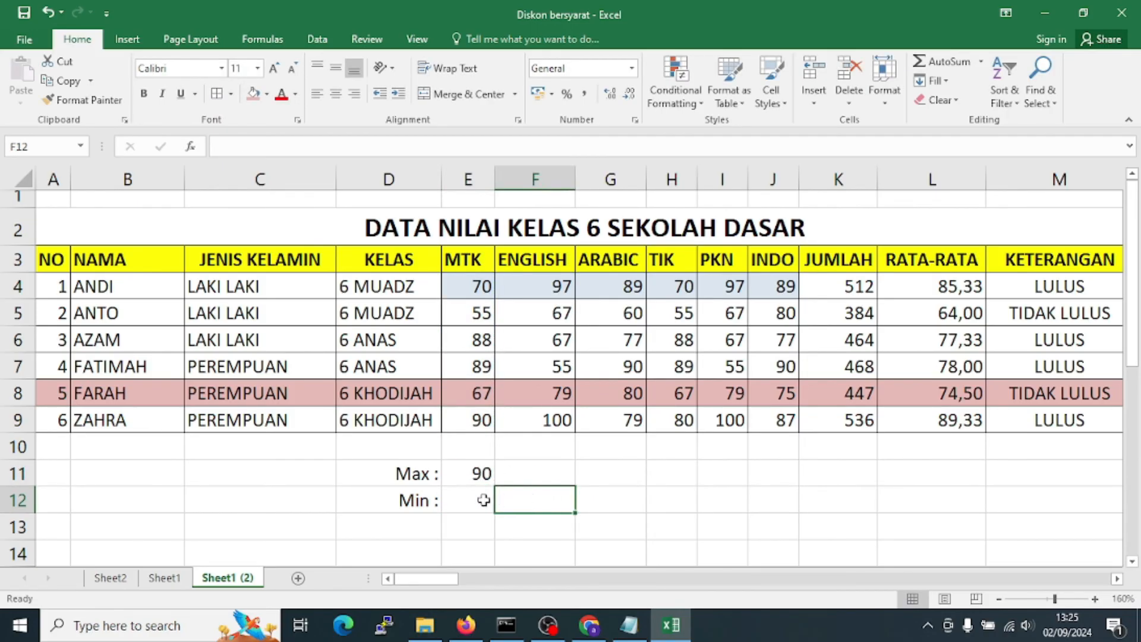
Enter =MIN(E4:E9) in E12 for the lowest MTK score
left_click(471, 505)
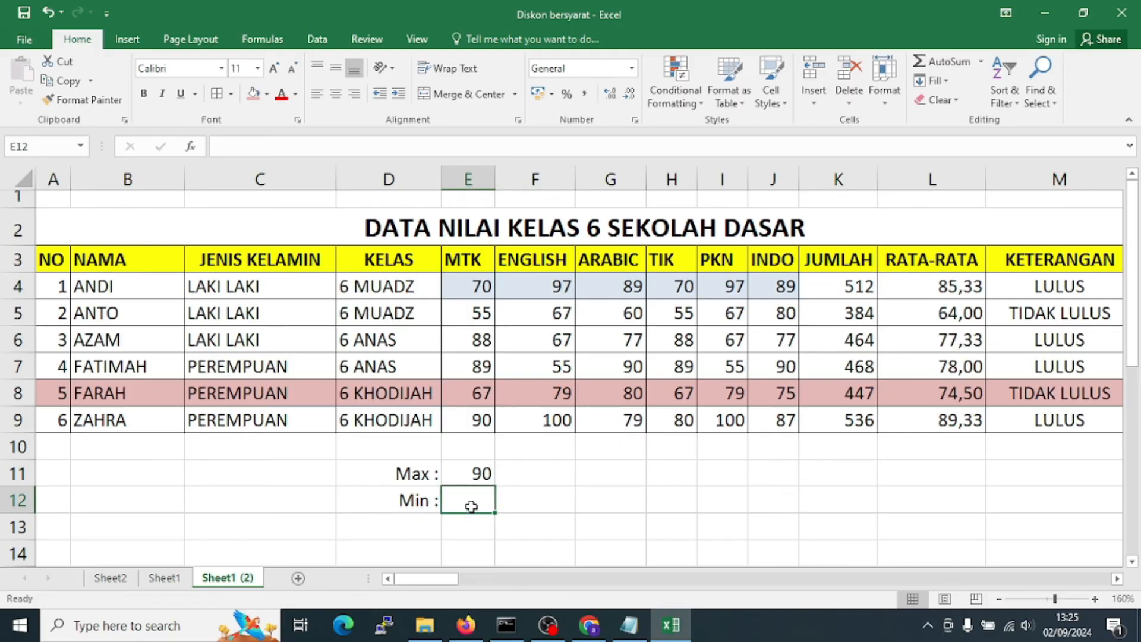
type("=")
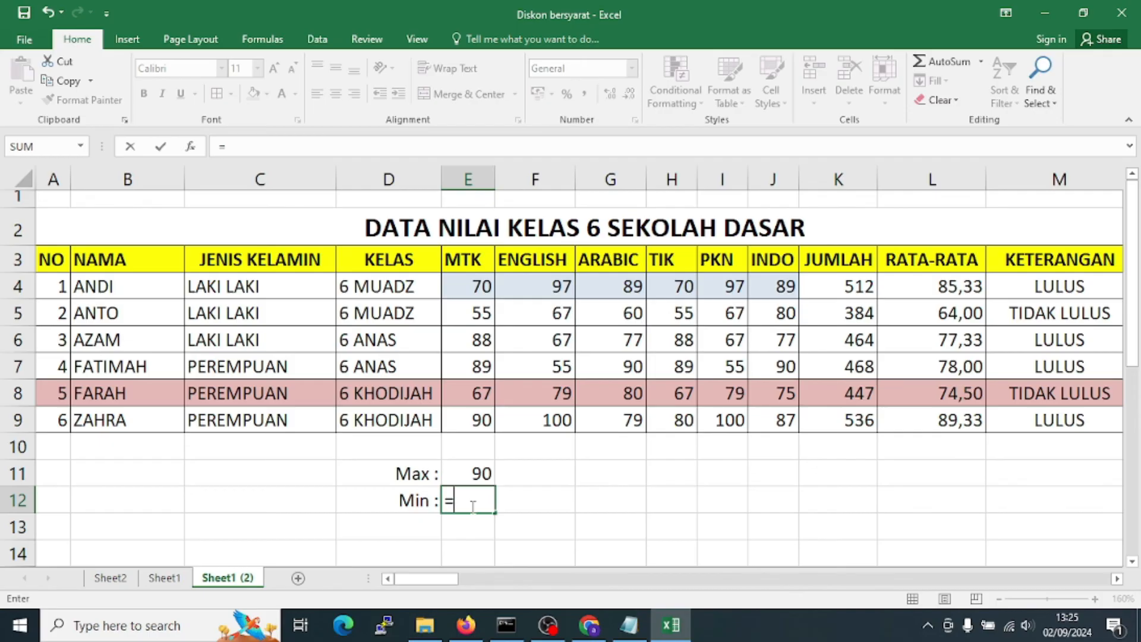
type("MIN")
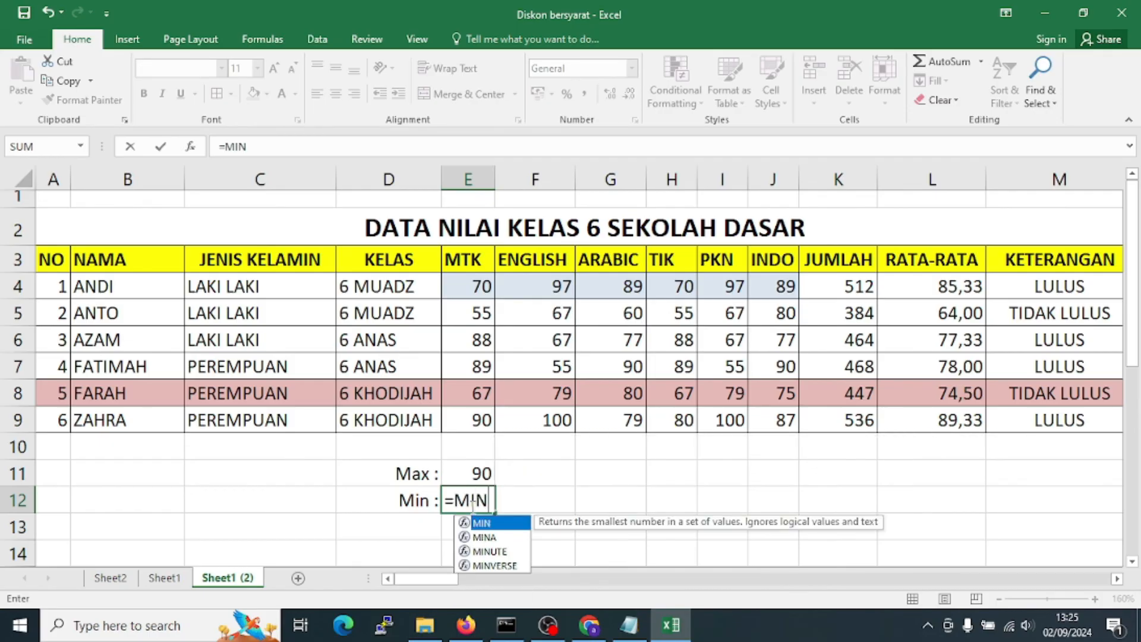
type("(")
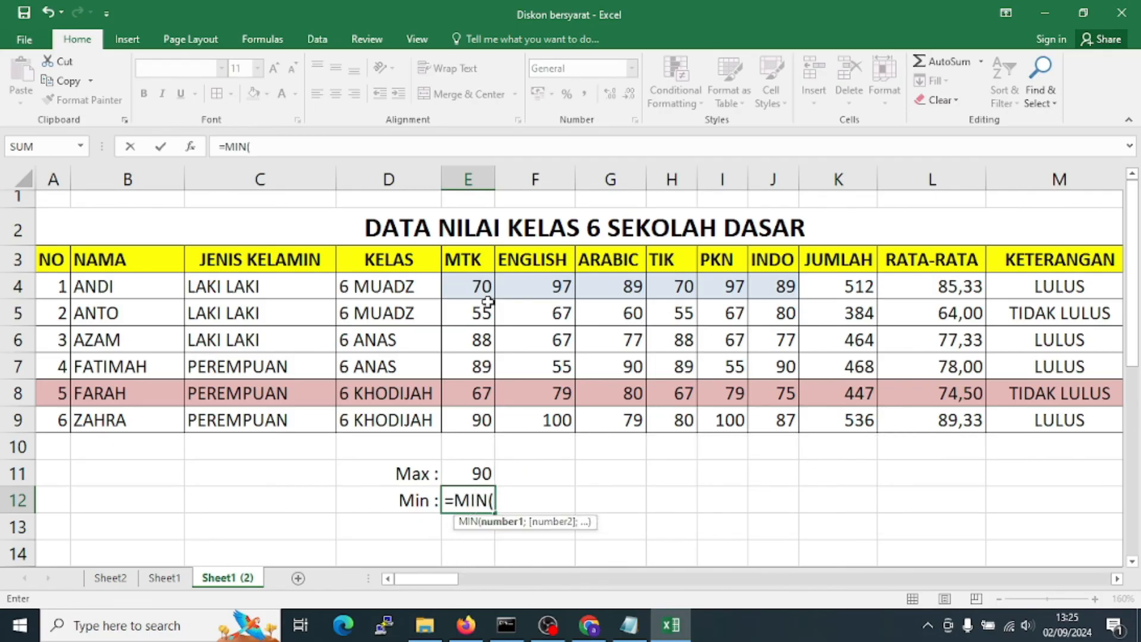
left_click_drag(461, 287, 470, 420)
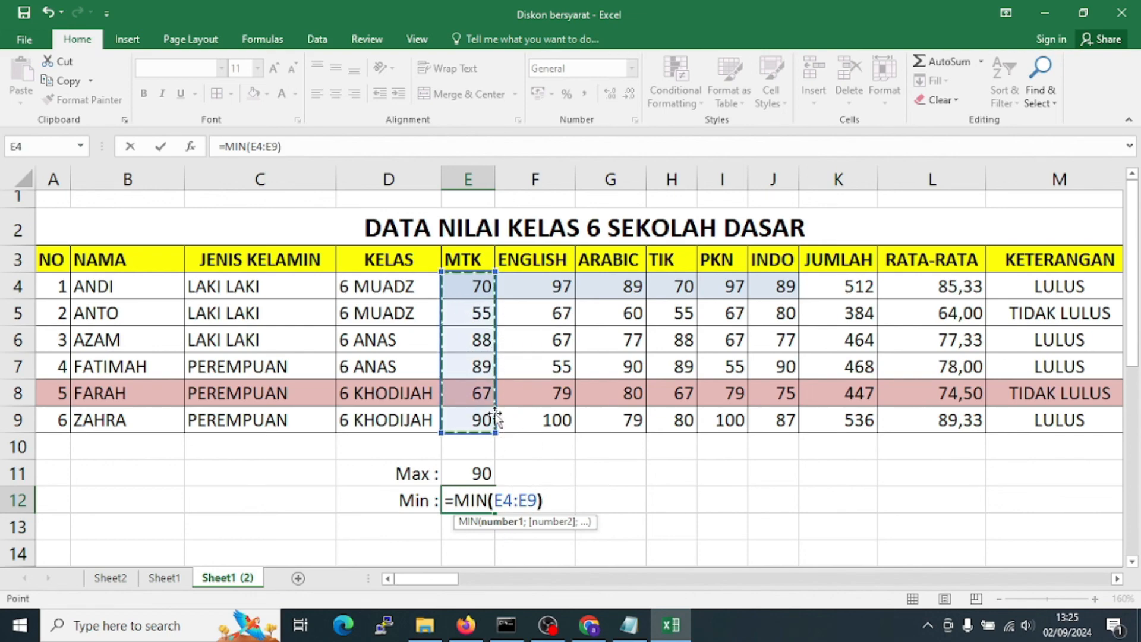
key("Return")
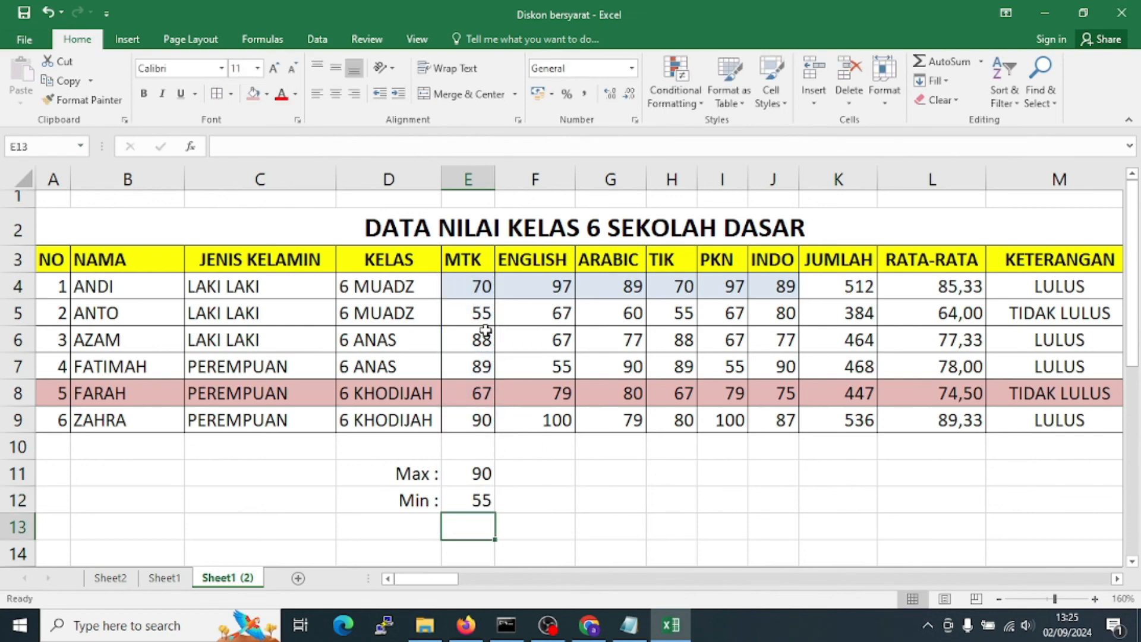
Highlight the highest MTK score in E9 with an orange cell fill
left_click(543, 580)
left_click(424, 580)
left_click(476, 474)
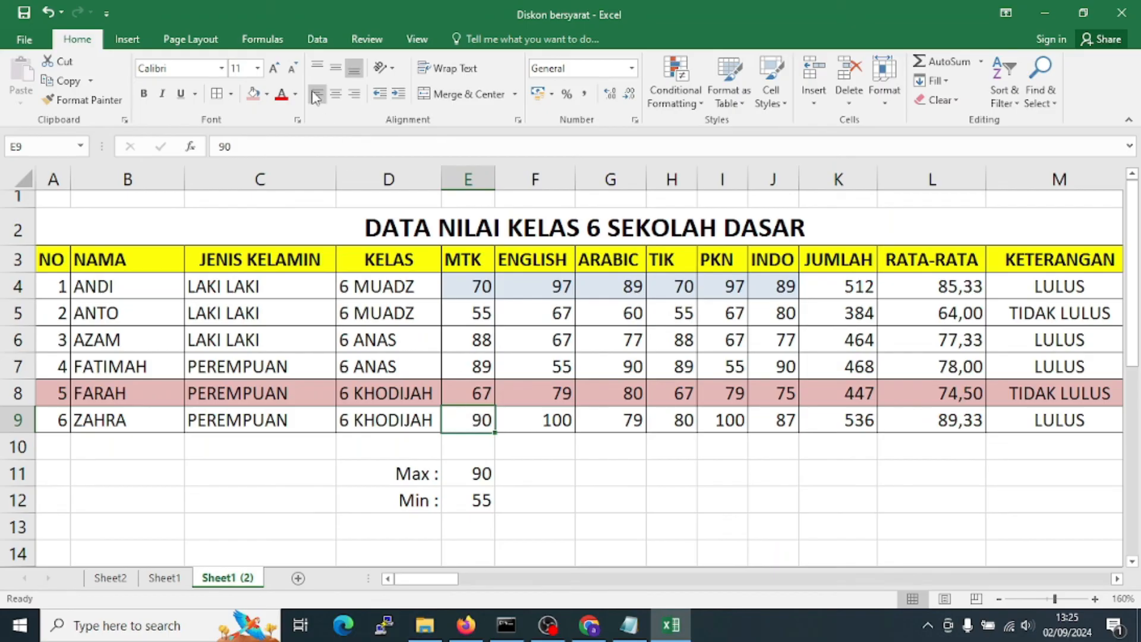
left_click(267, 94)
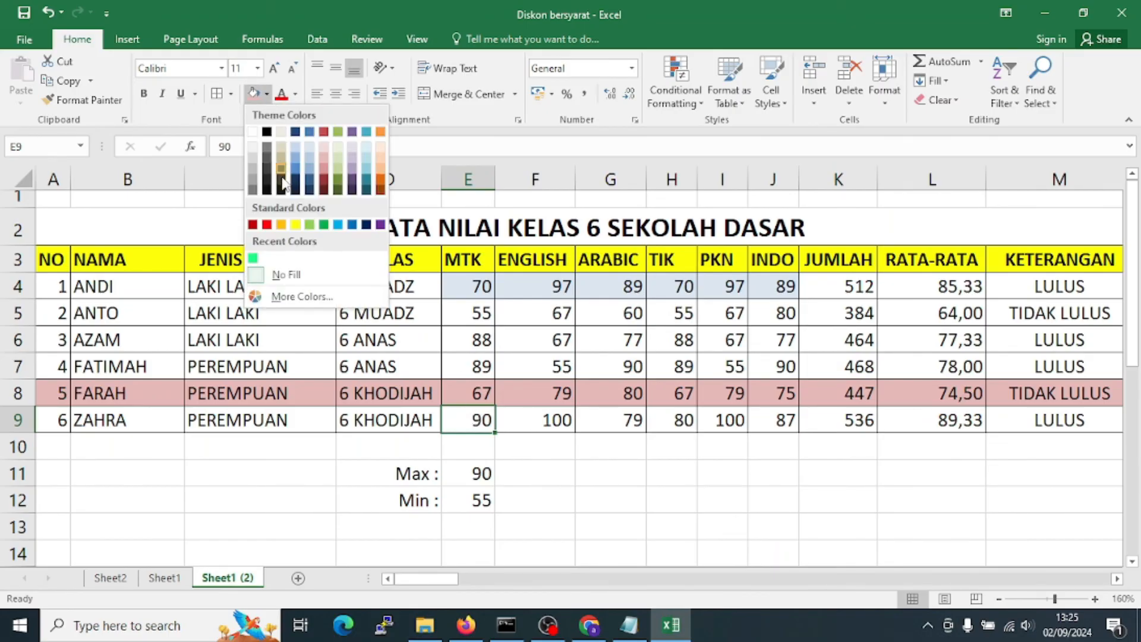
left_click(282, 225)
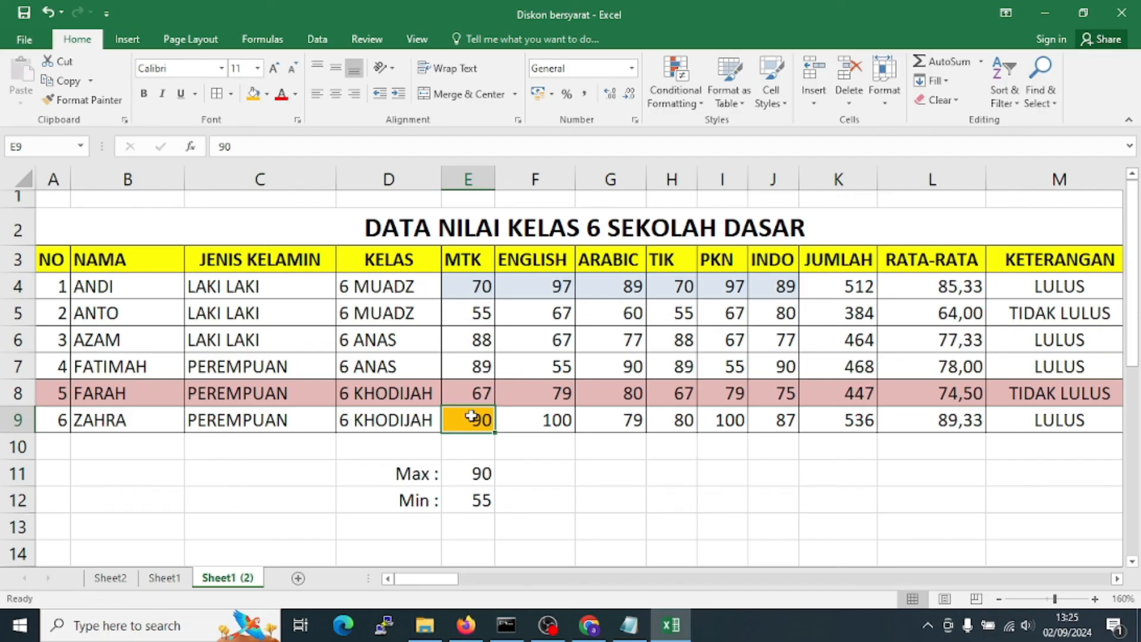
Highlight the lowest MTK score in E5 with the same orange cell fill
left_click(474, 504)
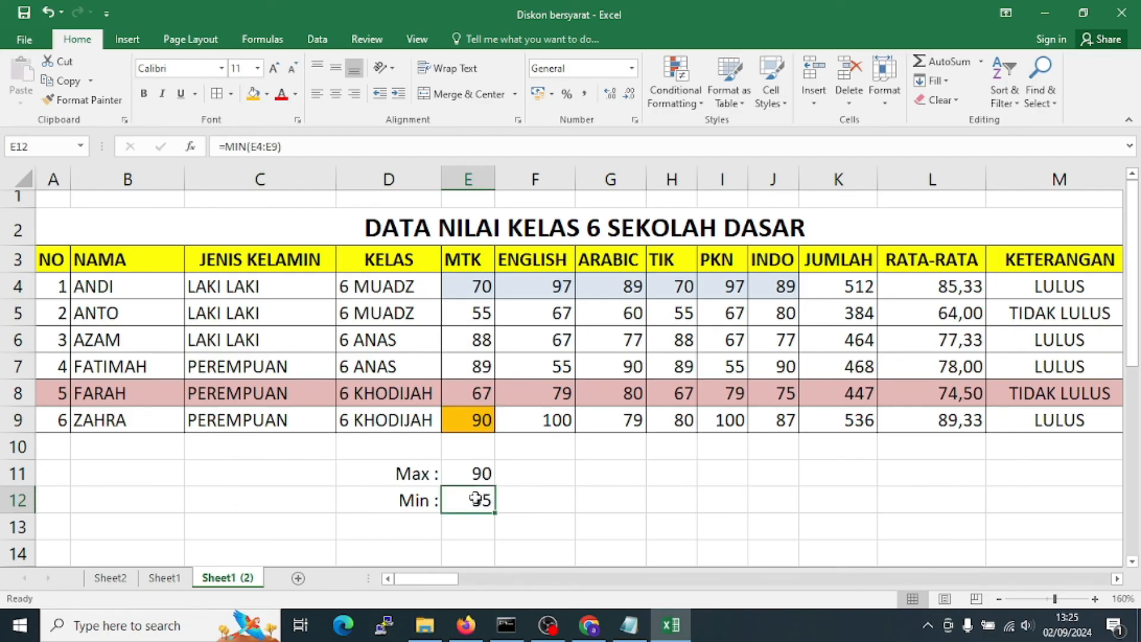
left_click(482, 315)
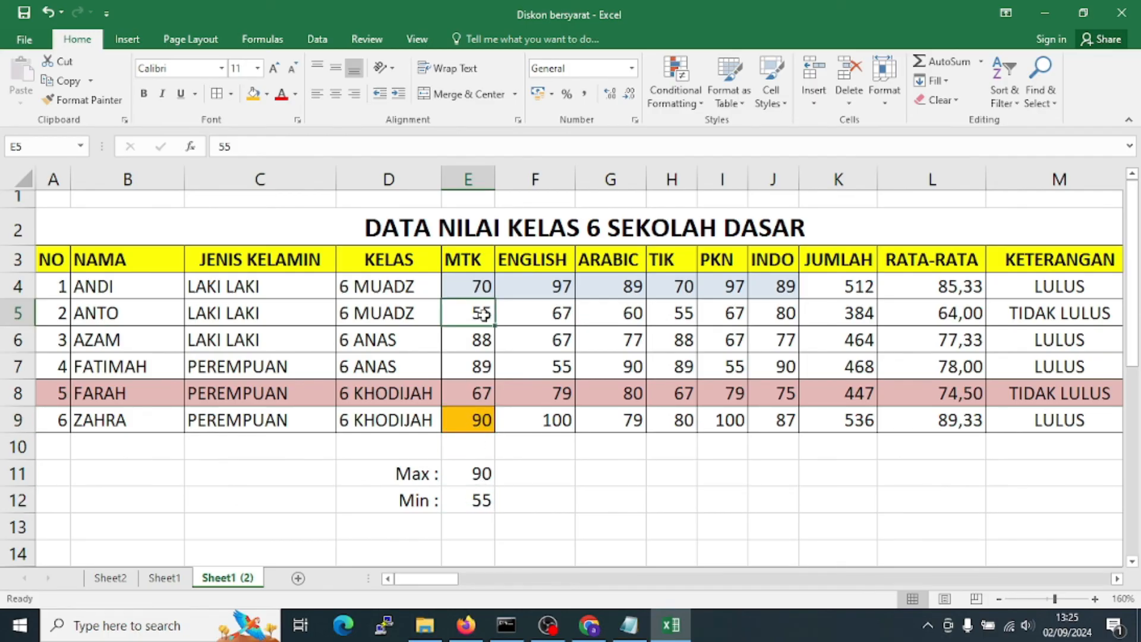
left_click(266, 94)
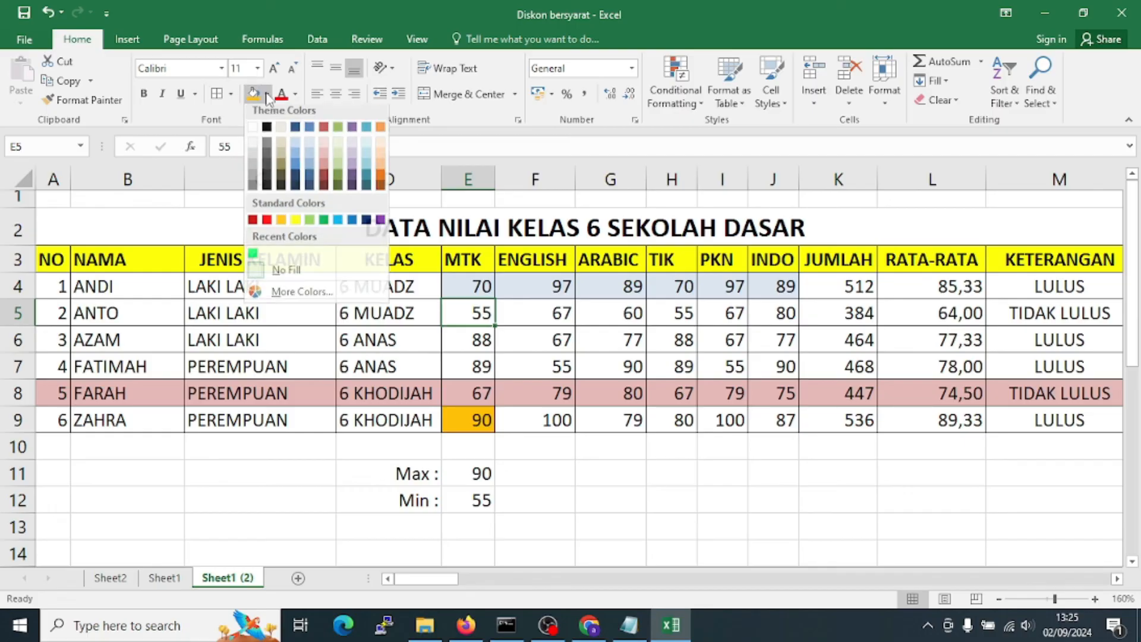
left_click(281, 224)
left_click(586, 382)
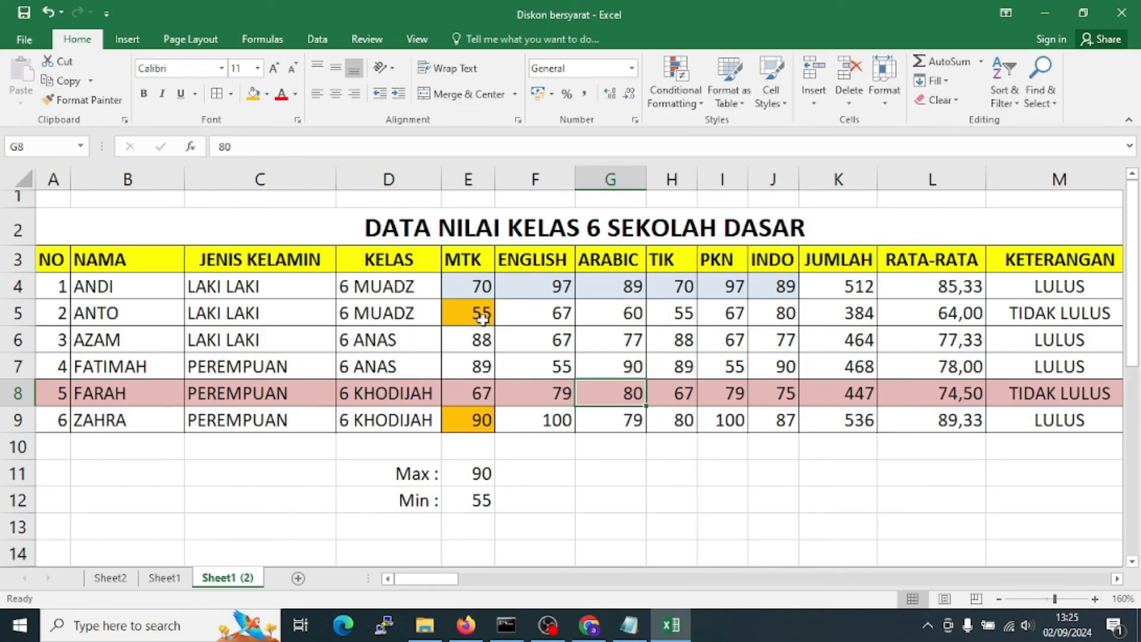
Review the Max and Min formulas for MTK, and set the MTK score in E9 to 100
left_click(478, 501)
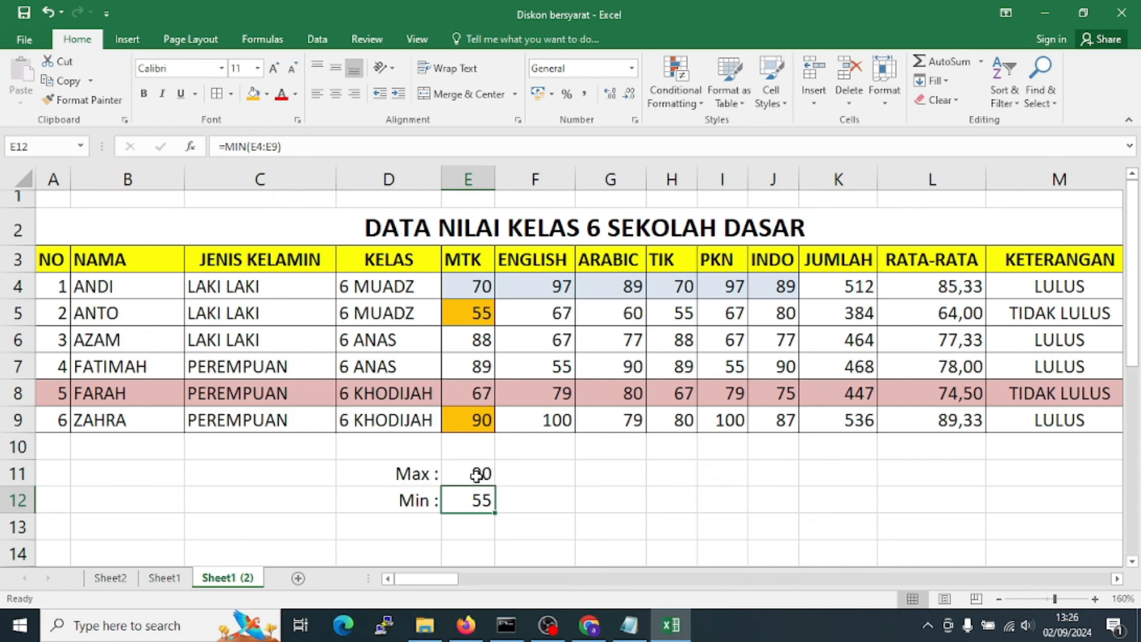
left_click(477, 475)
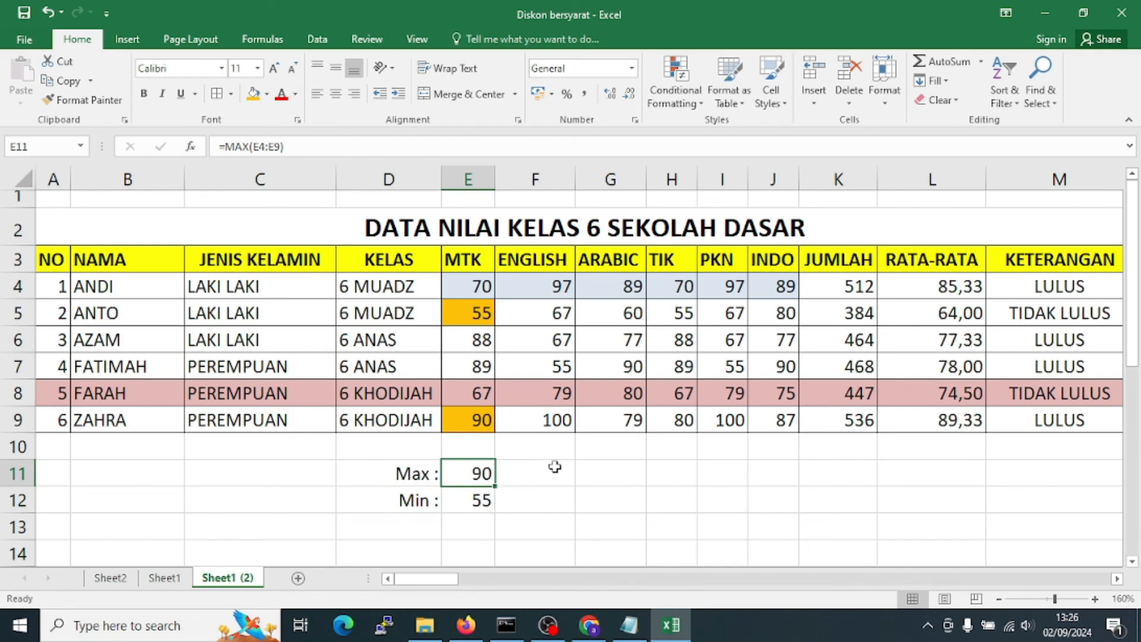
left_click(482, 423)
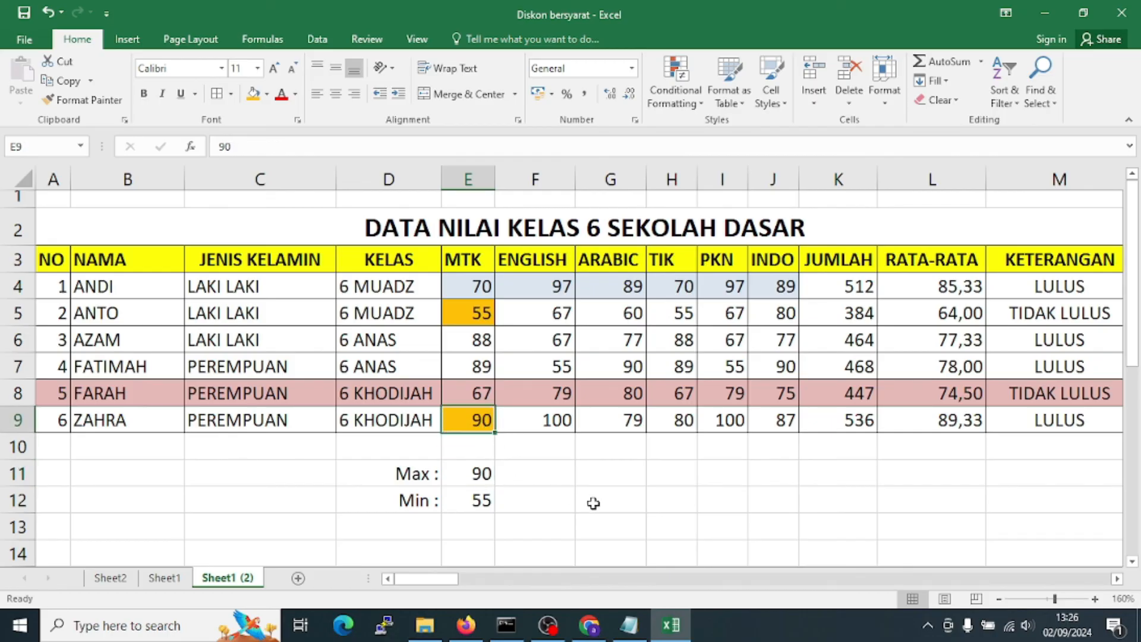
type("100")
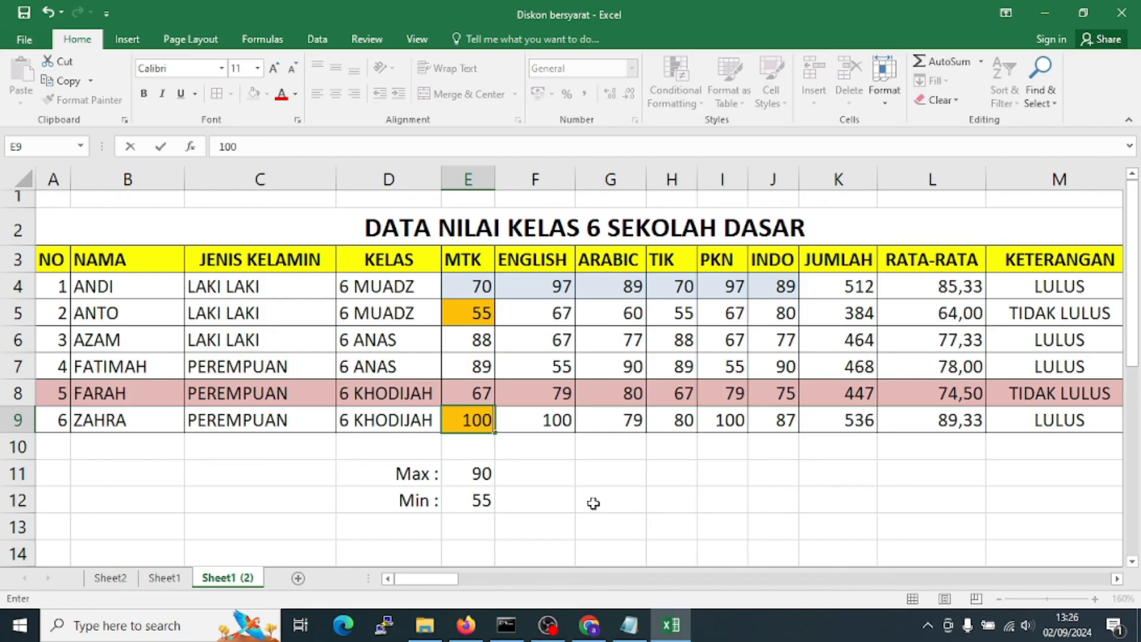
key("Return")
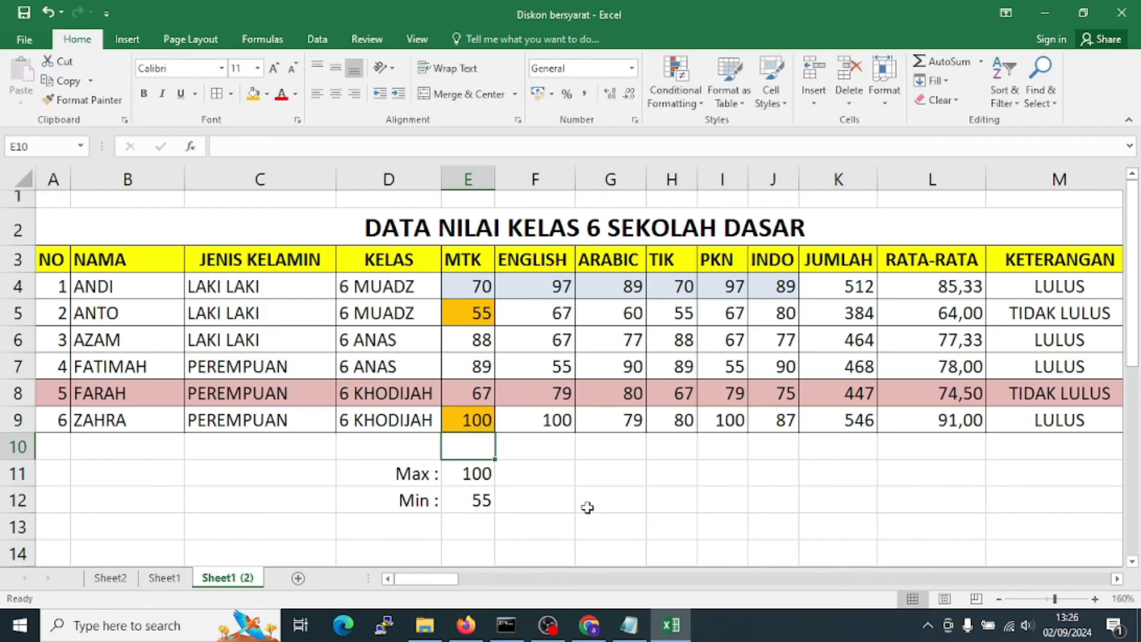
Examine the MTK Max and Min results and their formulas in E11 and E12 after the score change
left_click(480, 476)
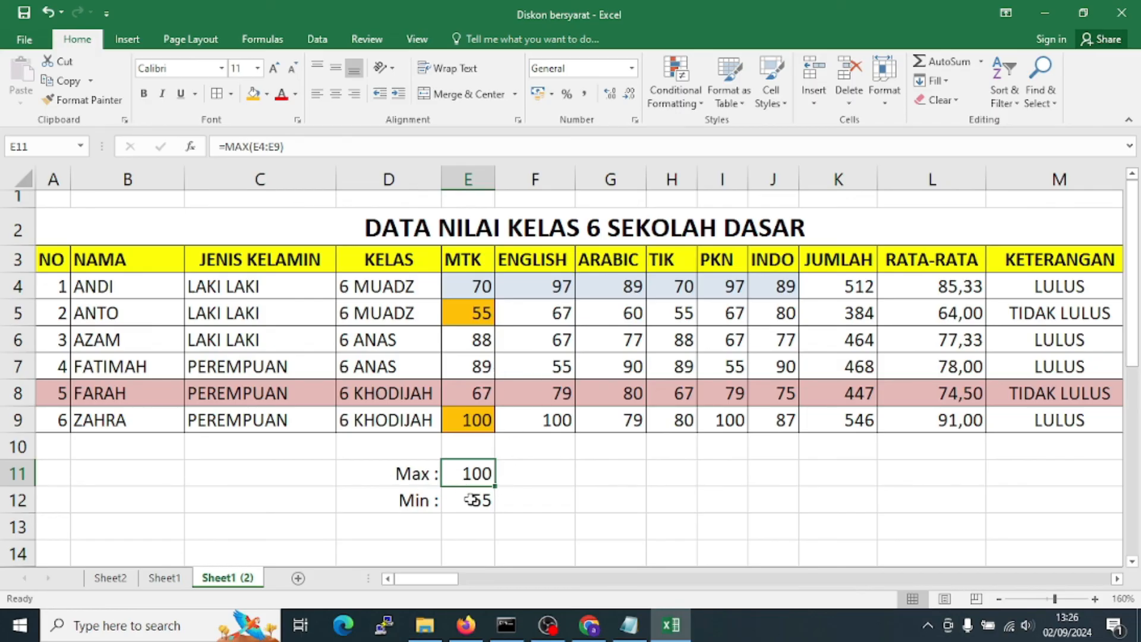
left_click(585, 520)
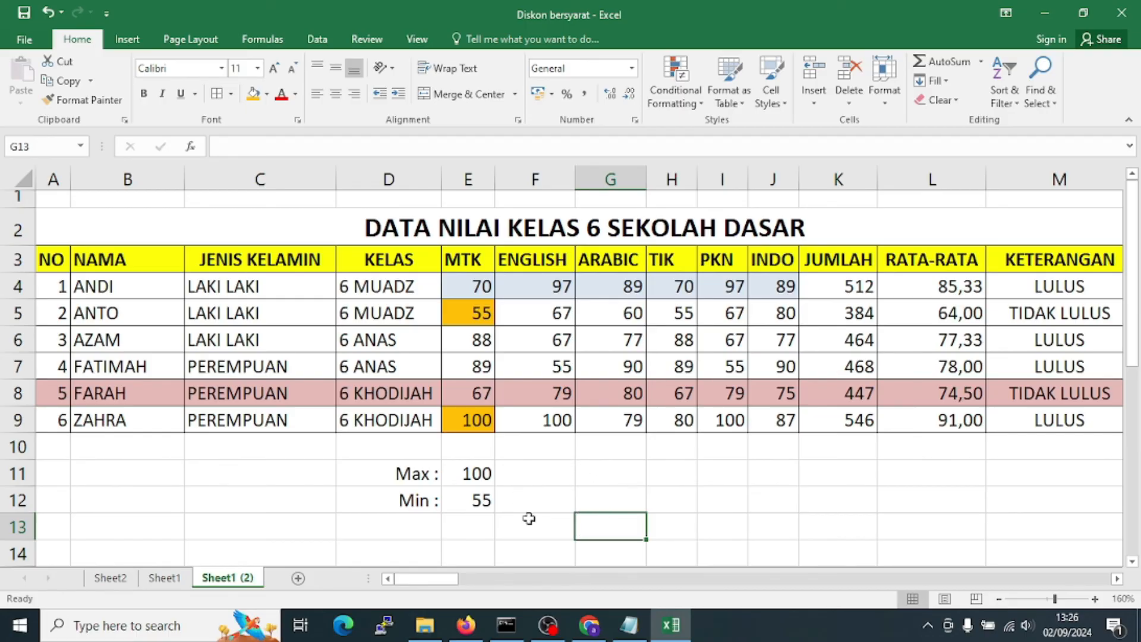
left_click(529, 480)
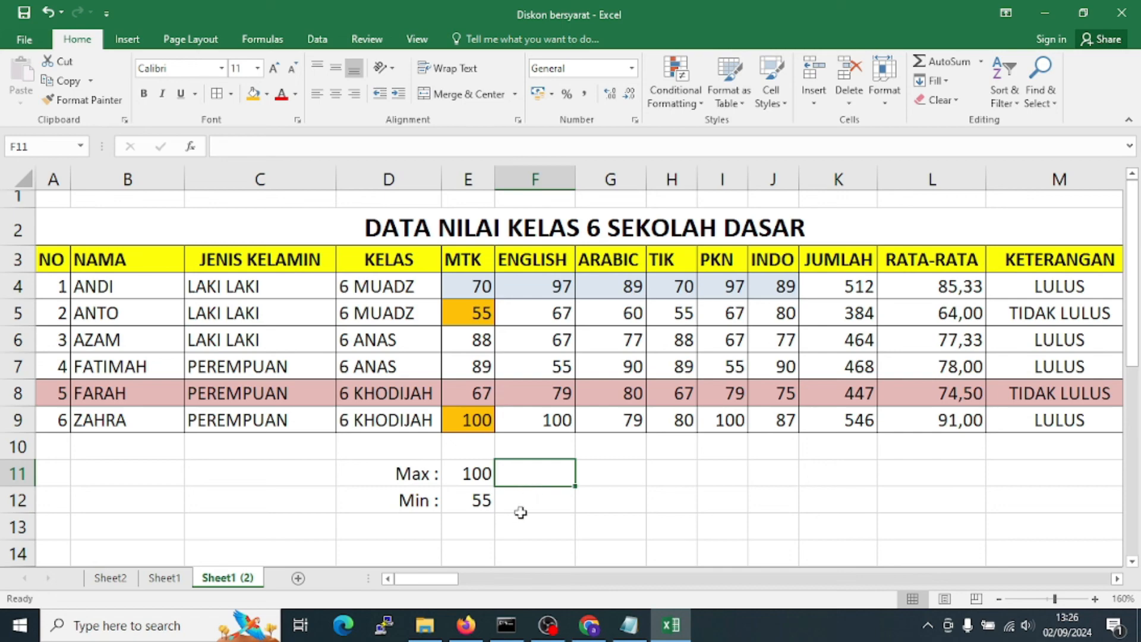
left_click(481, 527)
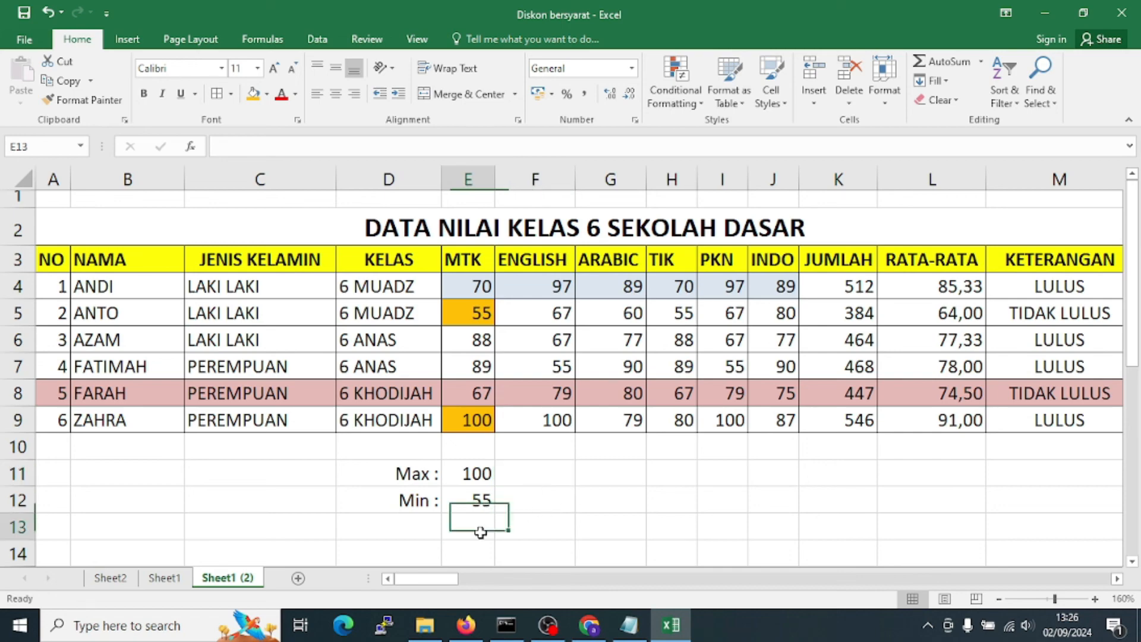
left_click(479, 474)
left_click(480, 500)
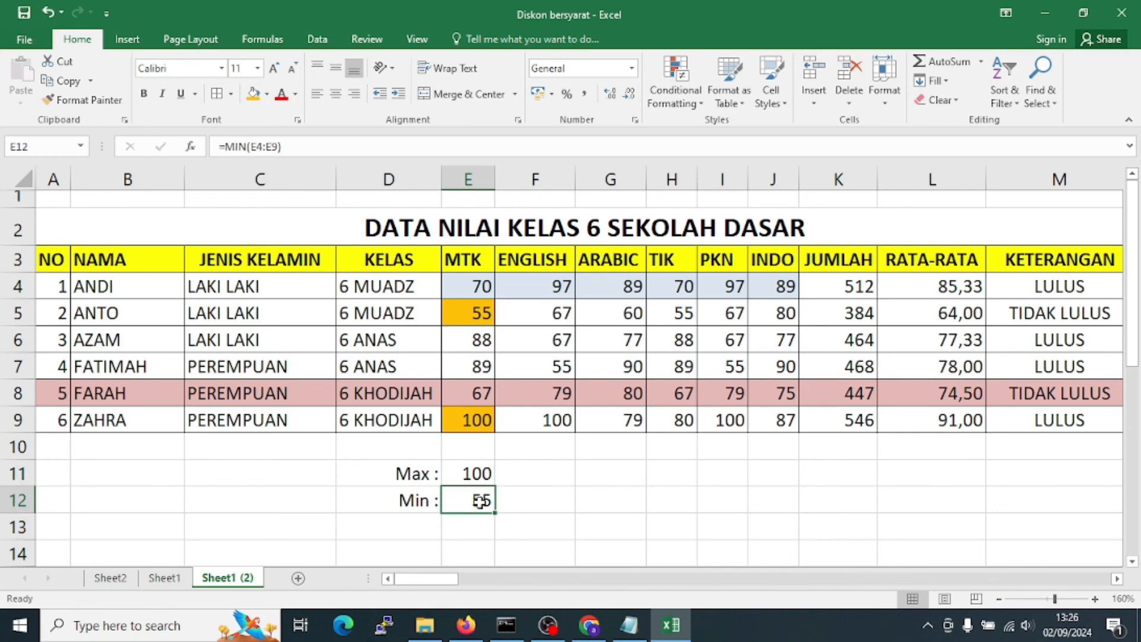
left_click(474, 542)
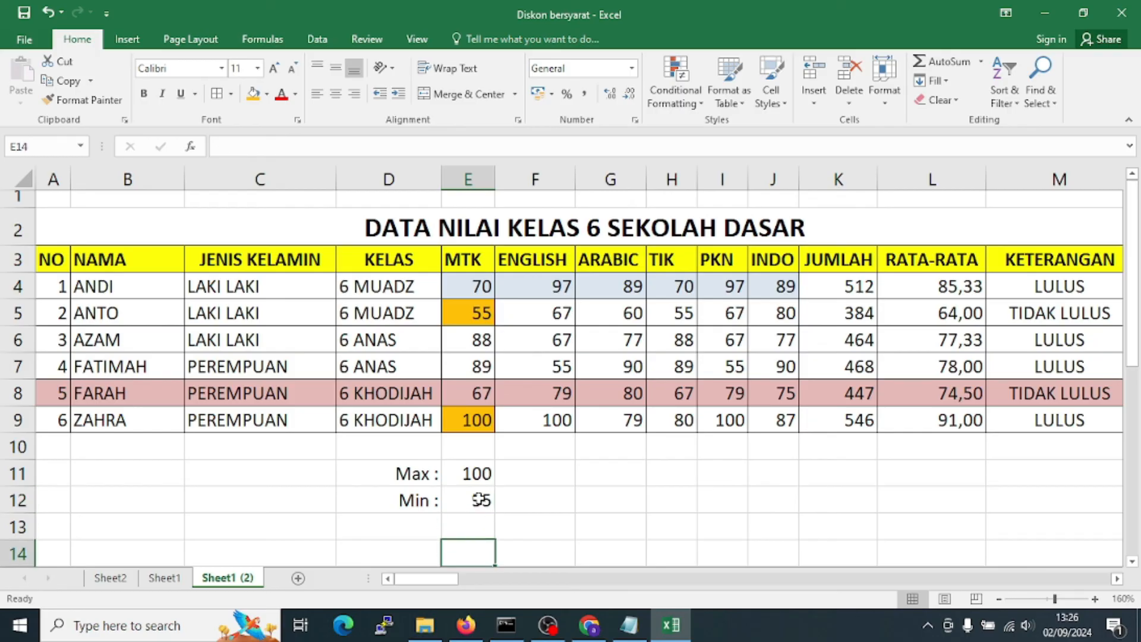
left_click(526, 520)
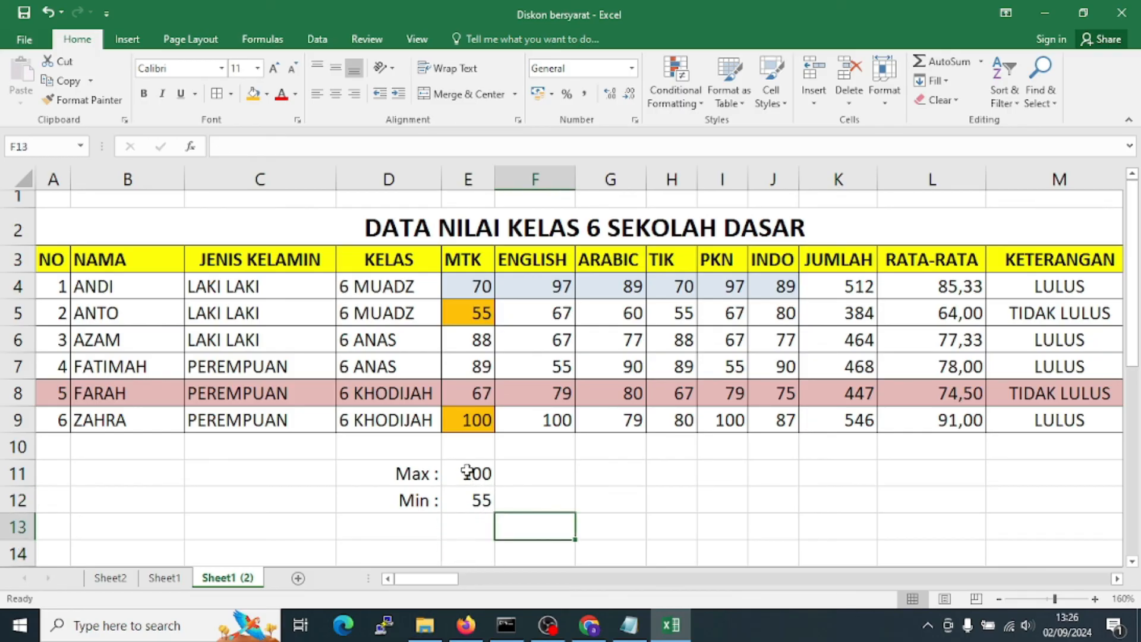
Copy the Max and Min formulas from E11:E12 across the remaining subject, JUMLAH and RATA-RATA columns through L12
left_click_drag(479, 474, 469, 501)
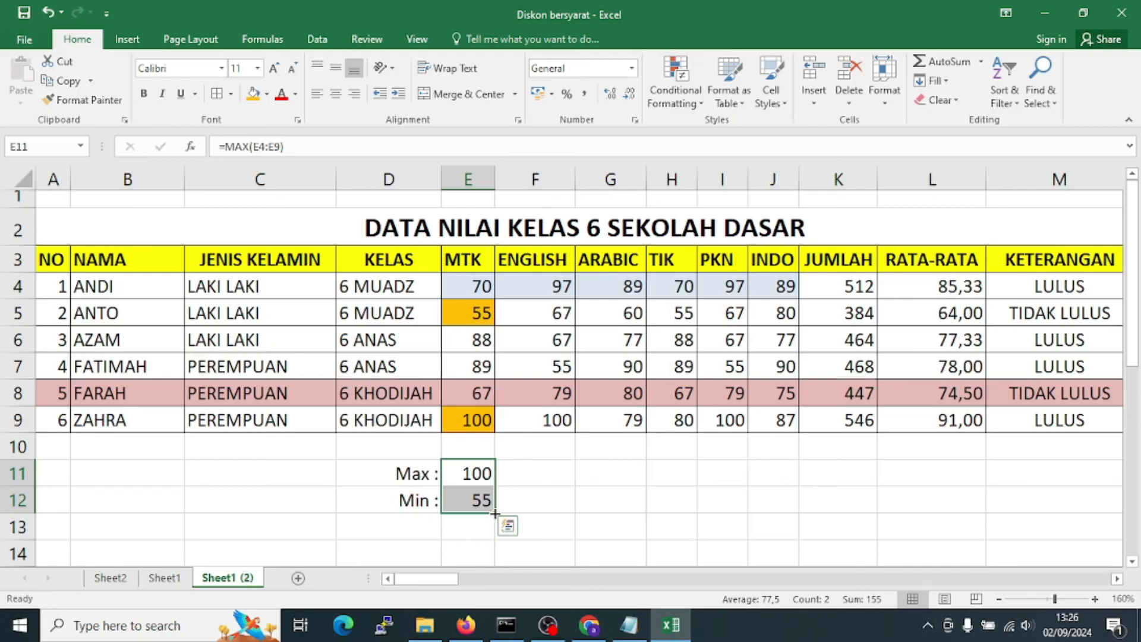
left_click(1095, 599)
left_click(1096, 599)
scroll(981, 516, "down", 1)
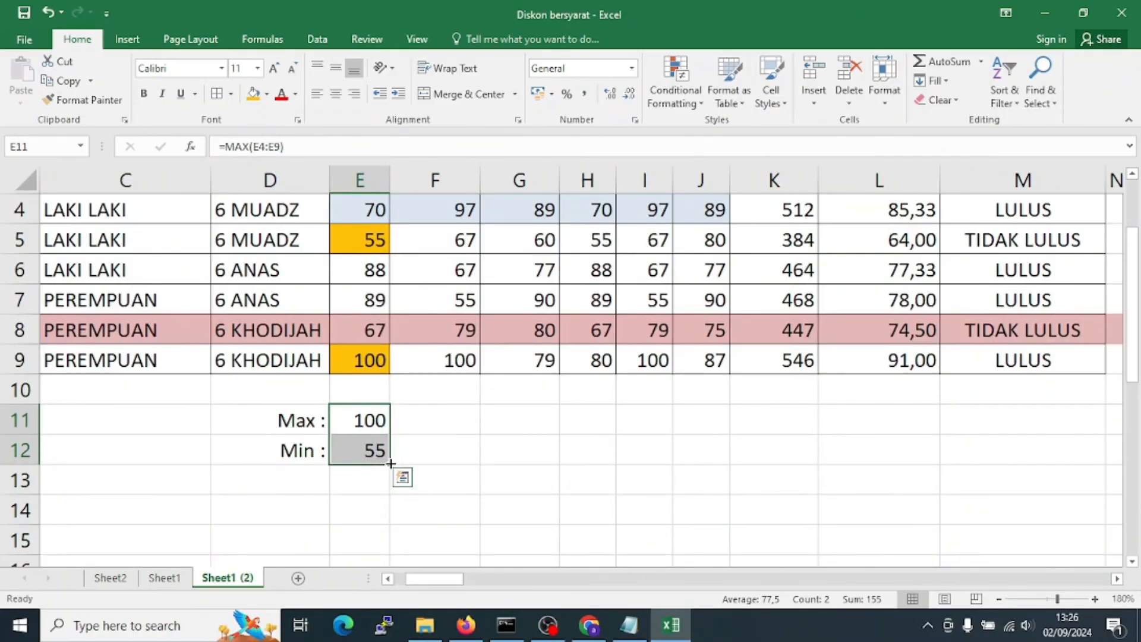
left_click_drag(389, 464, 887, 487)
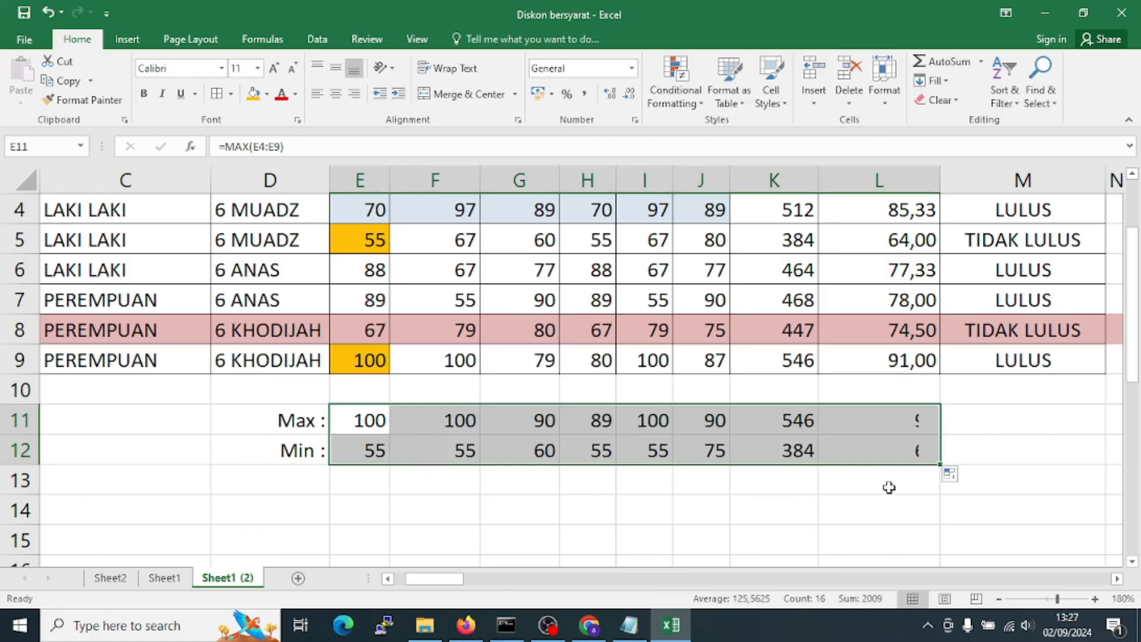
left_click(984, 517)
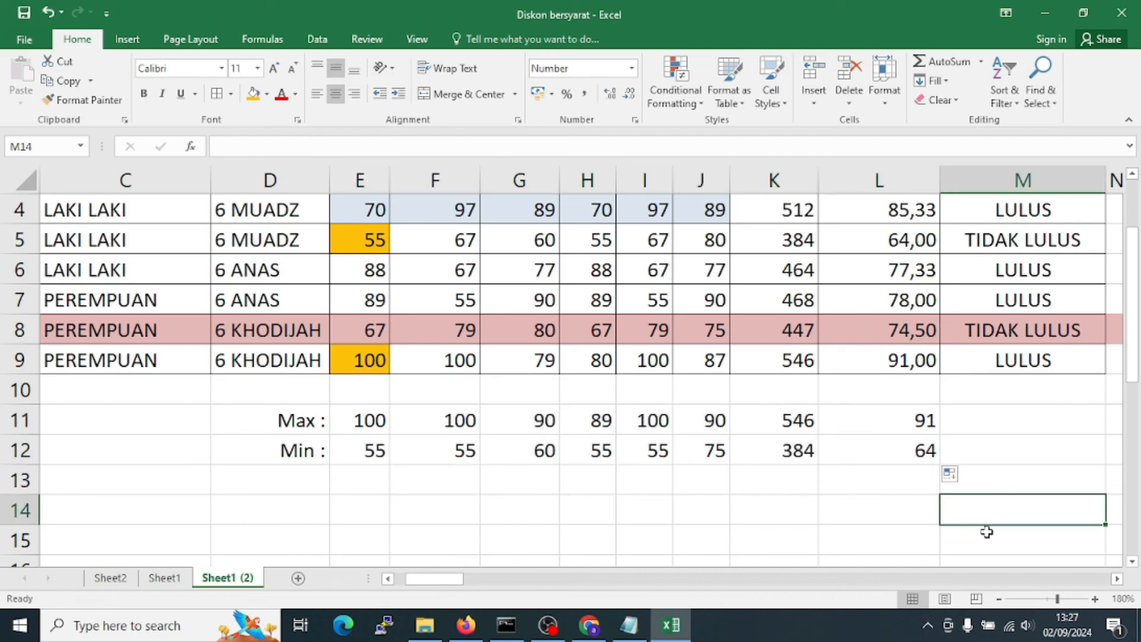
Review the Max and Min rows against the whole table, and inspect the RATA-RATA Max formula in L11
scroll(987, 533, "up", 1)
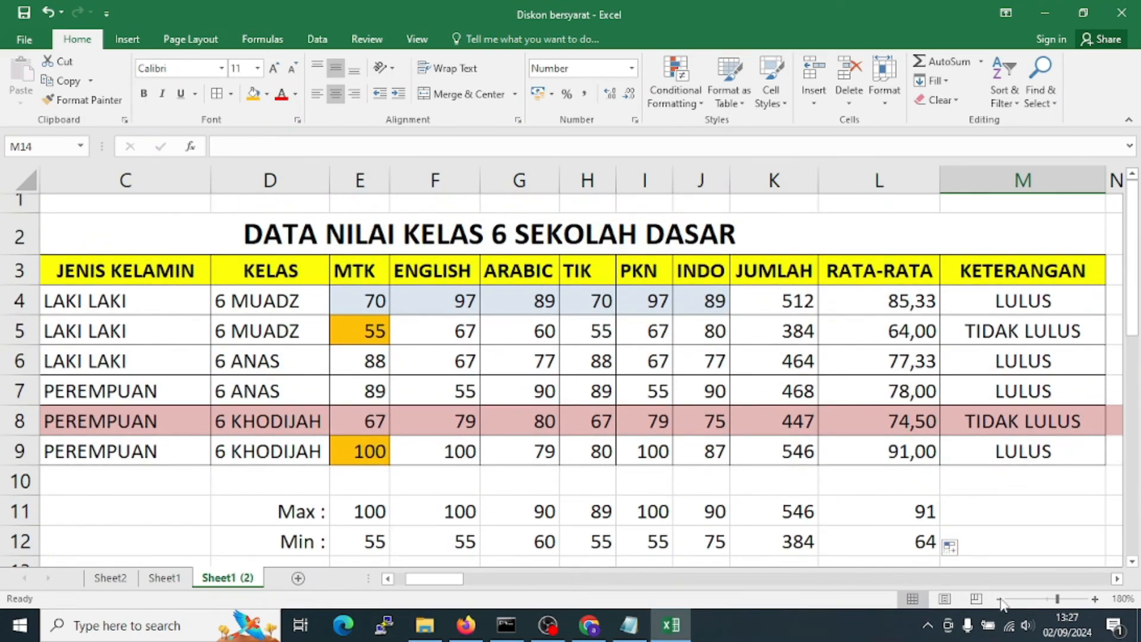
left_click(1001, 600)
left_click(1001, 601)
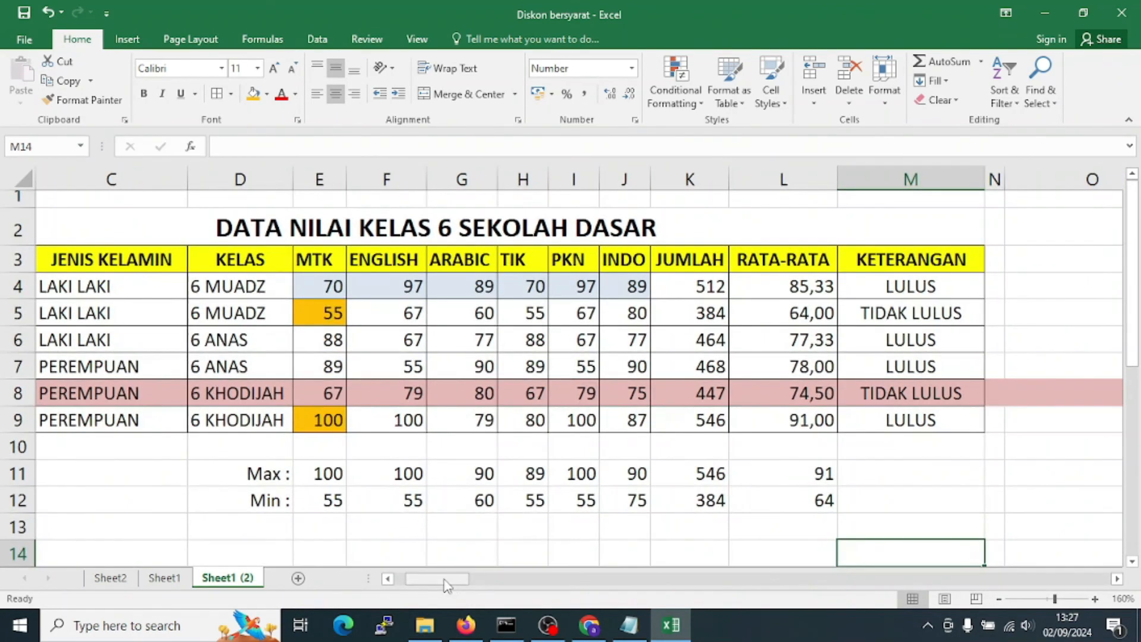
scroll(719, 488, "left", 2)
left_click(931, 528)
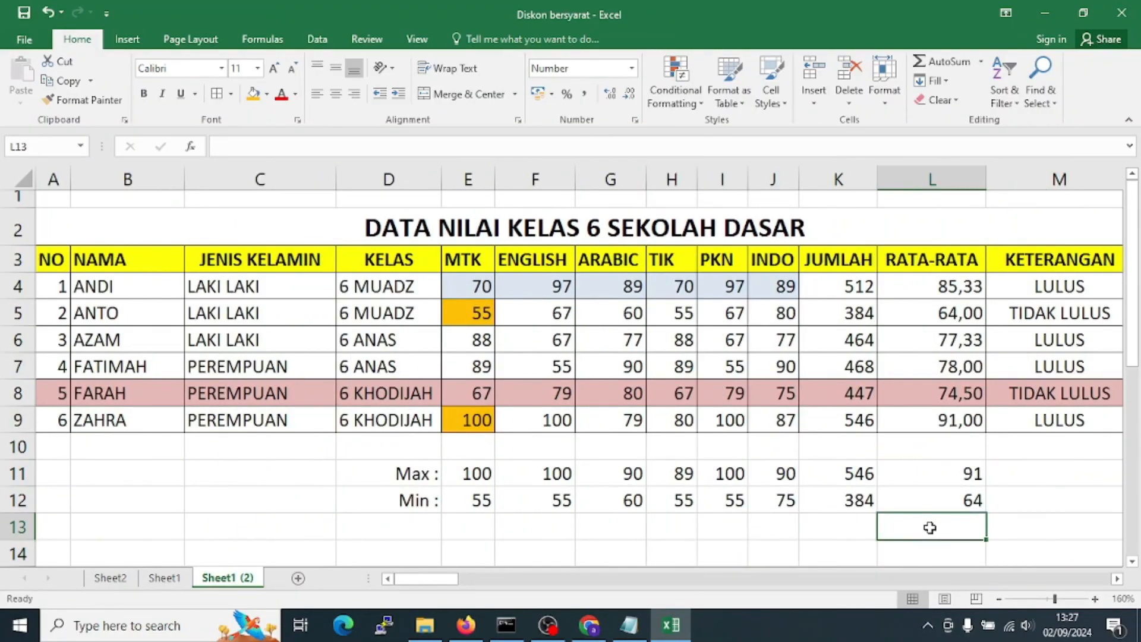
left_click(957, 468)
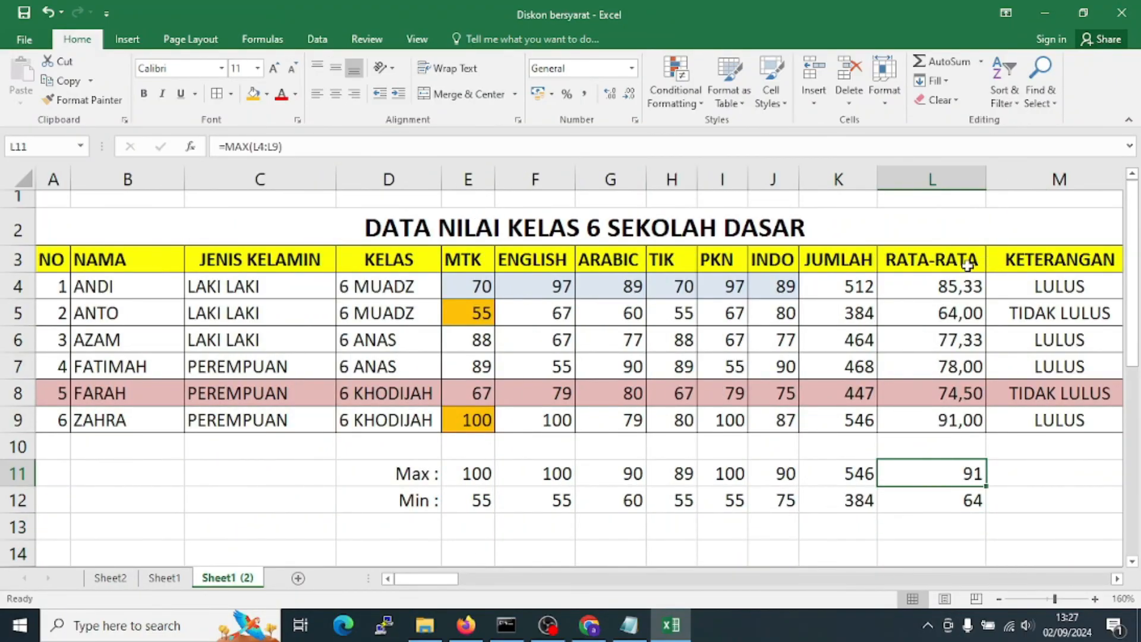
left_click(937, 522)
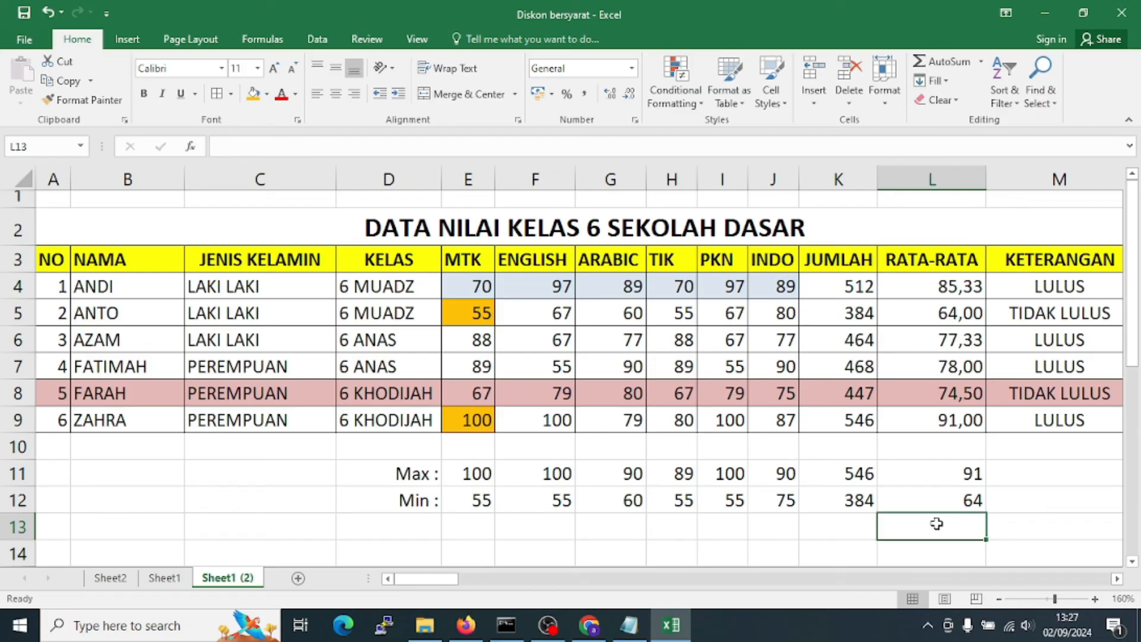
left_click(938, 473)
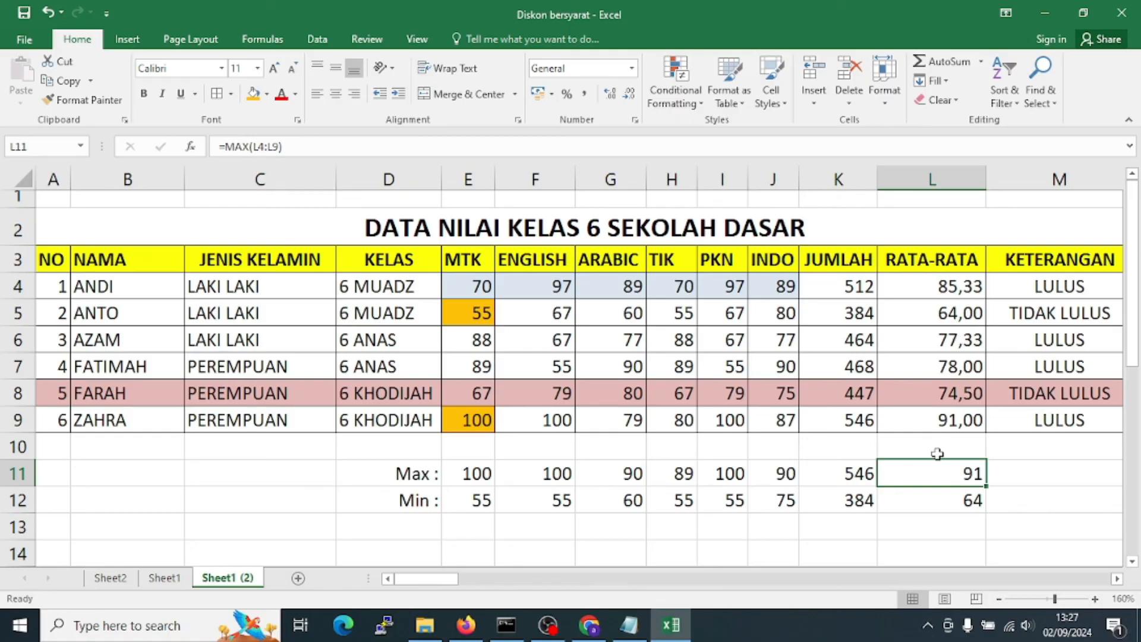
Compare the RATA-RATA Max and Min formulas in L11 and L12 with the student average in L9 and its row
left_click(949, 422)
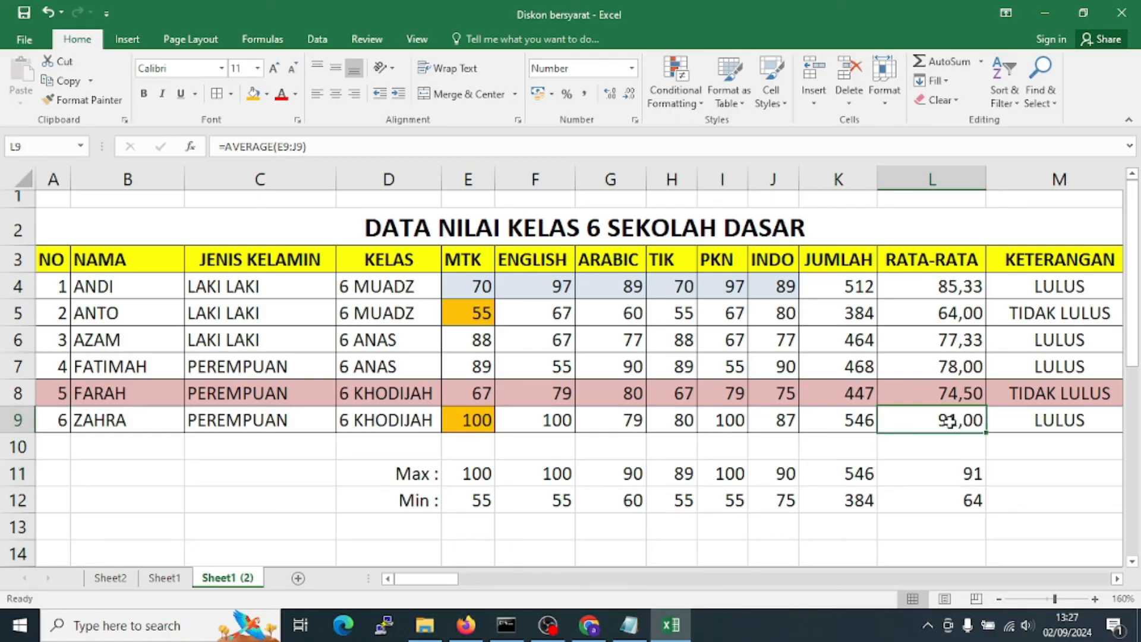
left_click(961, 538)
left_click(960, 502)
left_click(963, 474)
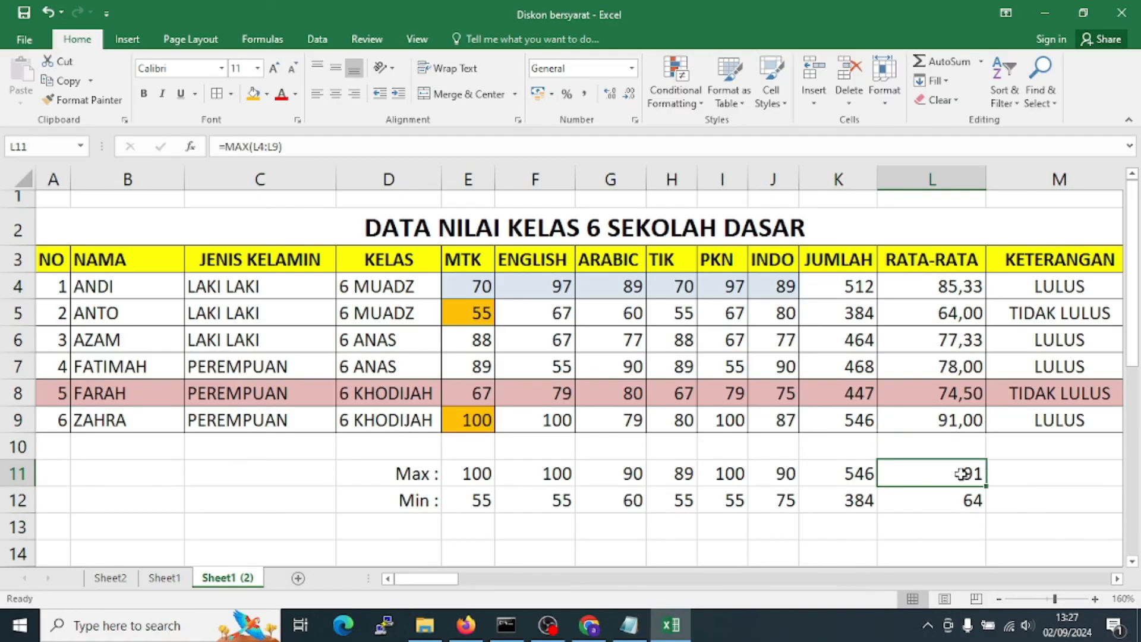
left_click(946, 417)
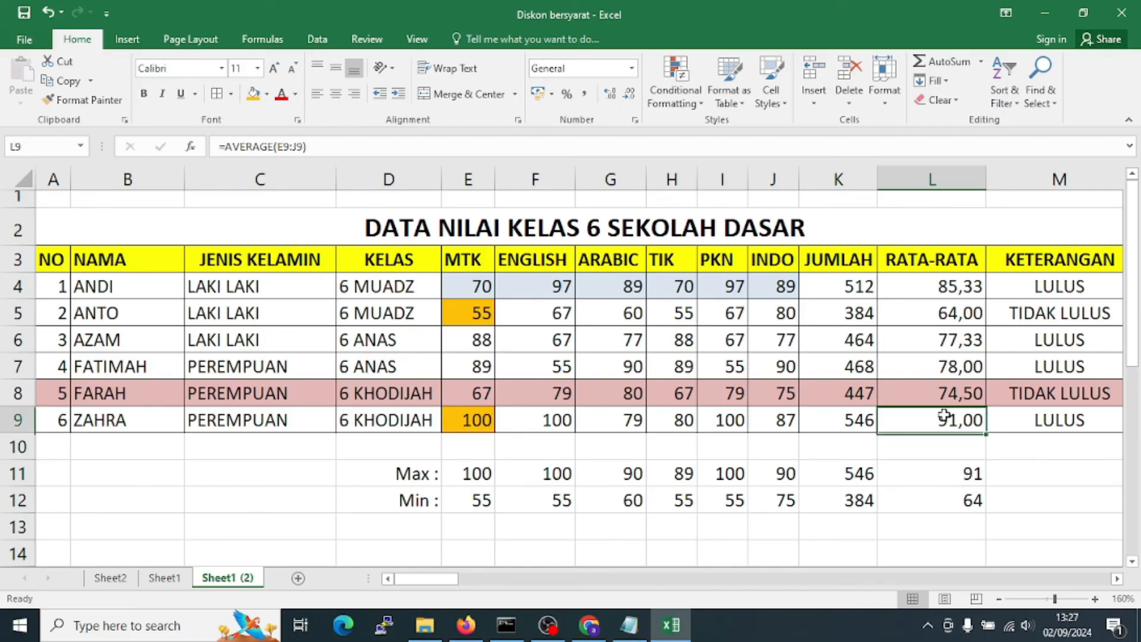
left_click(108, 423)
left_click(974, 502)
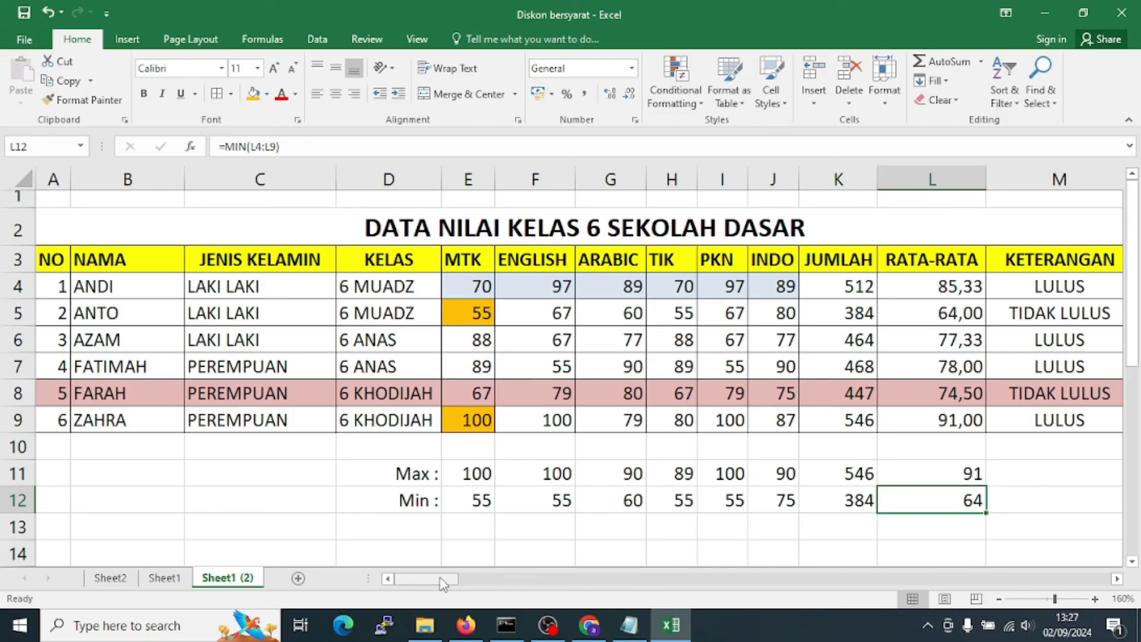
left_click_drag(440, 581, 435, 585)
left_click(690, 546)
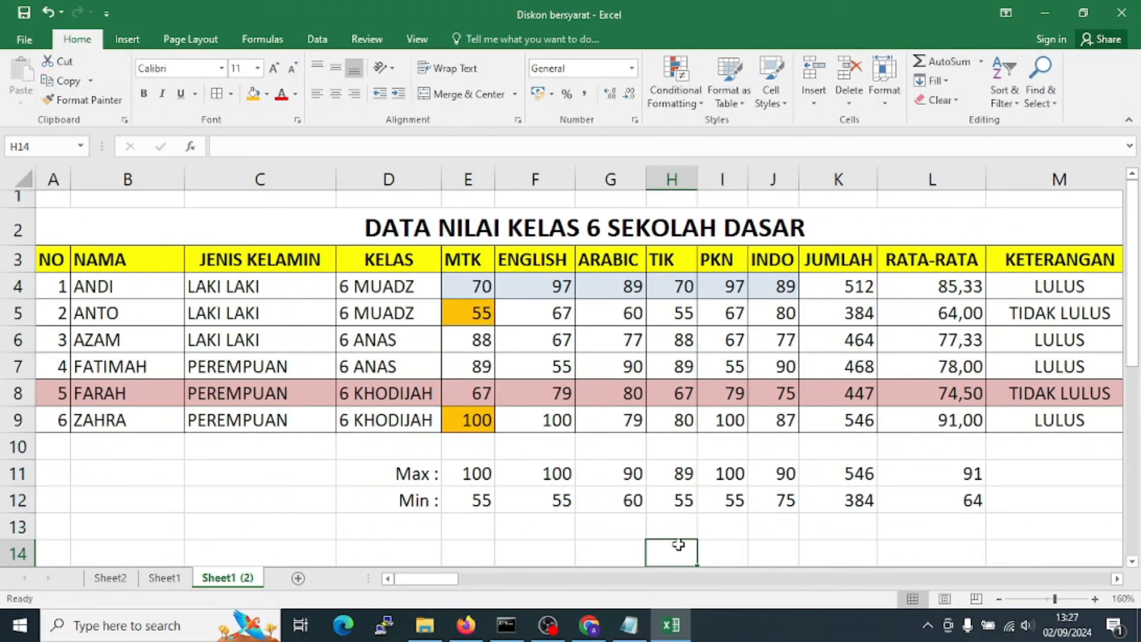
Review the first student's row 4 entries for JENIS KELAMIN and KELAS, and the RATA-RATA and KETERANGAN formulas
left_click(310, 284)
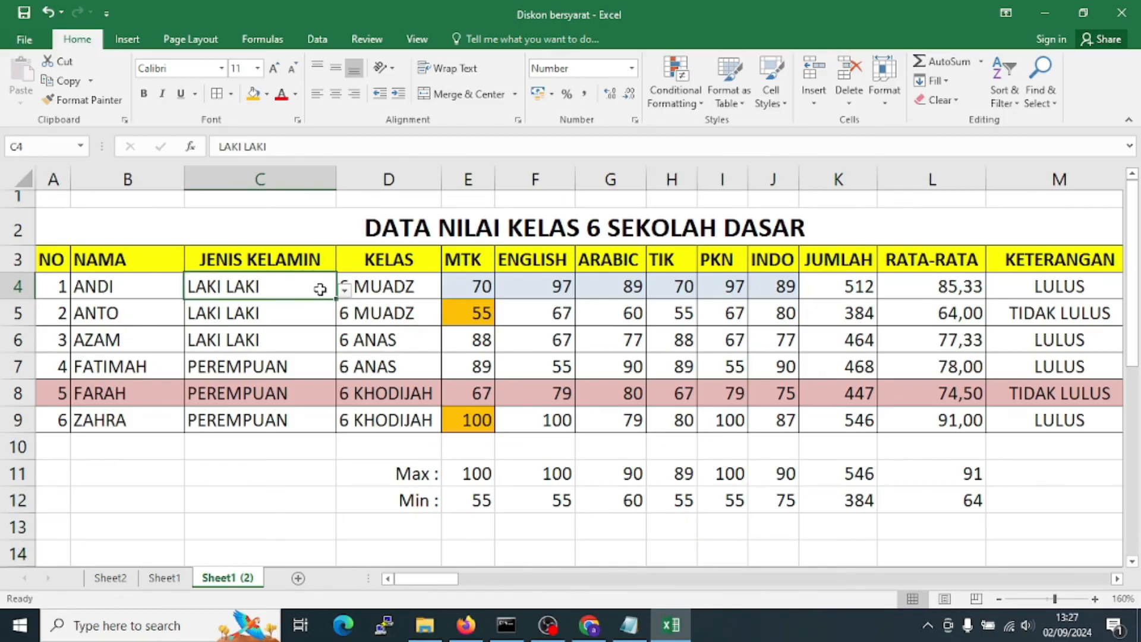
left_click(366, 291)
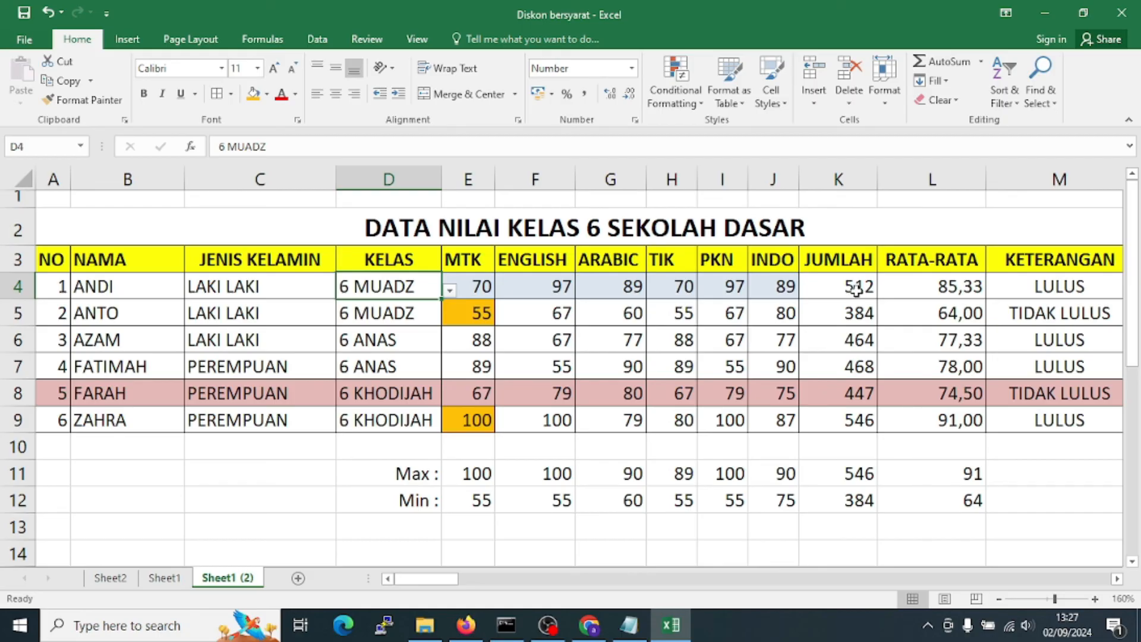
left_click(904, 288)
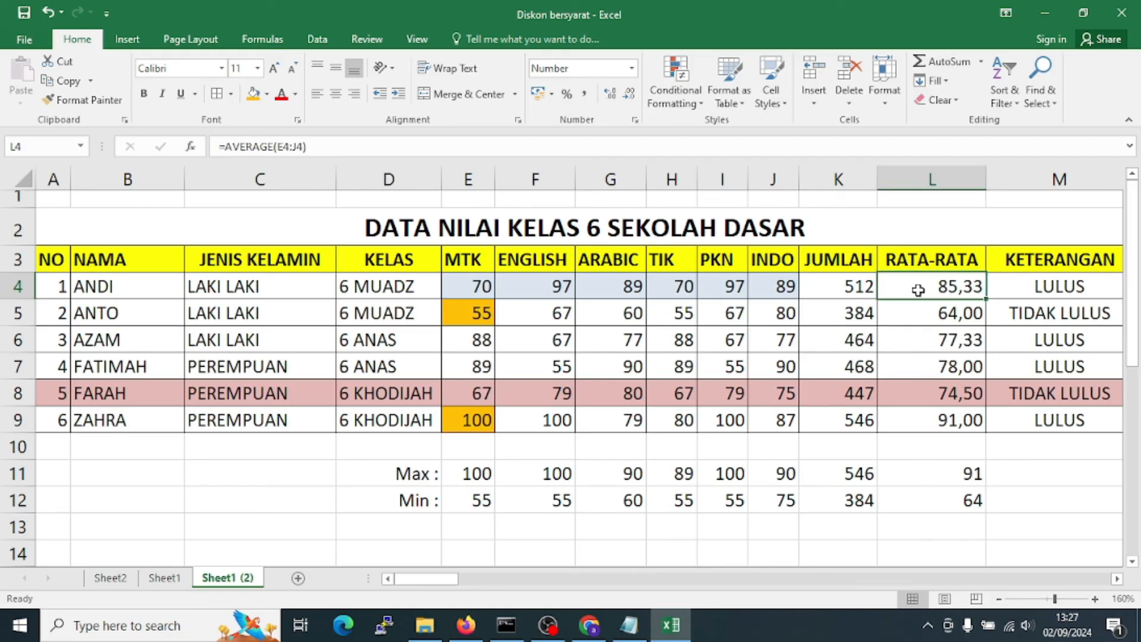
left_click(1031, 287)
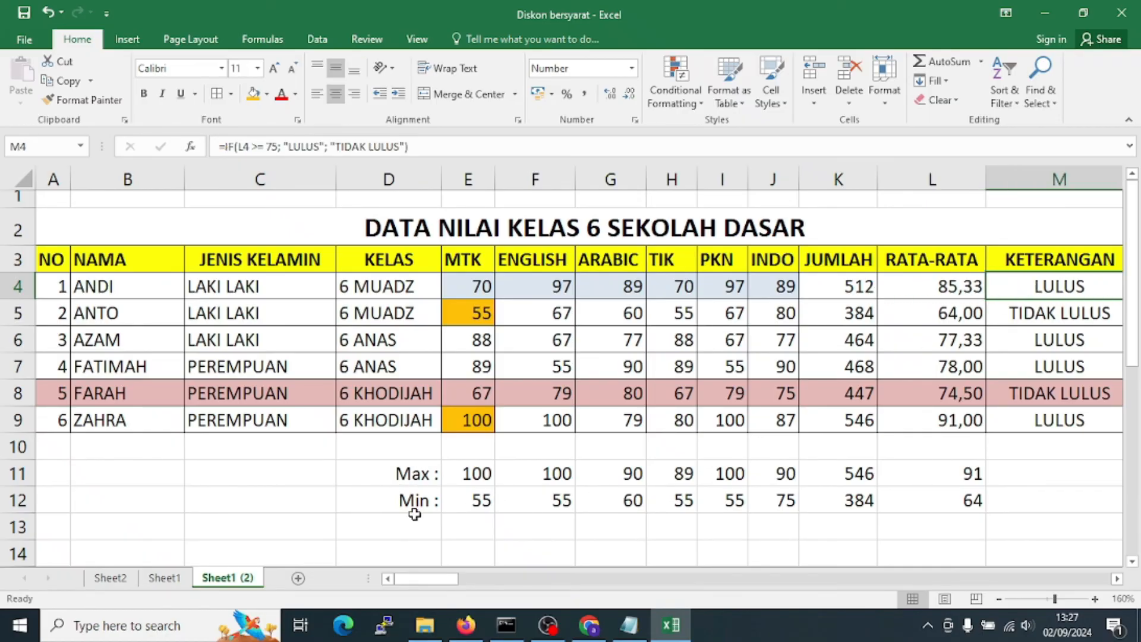